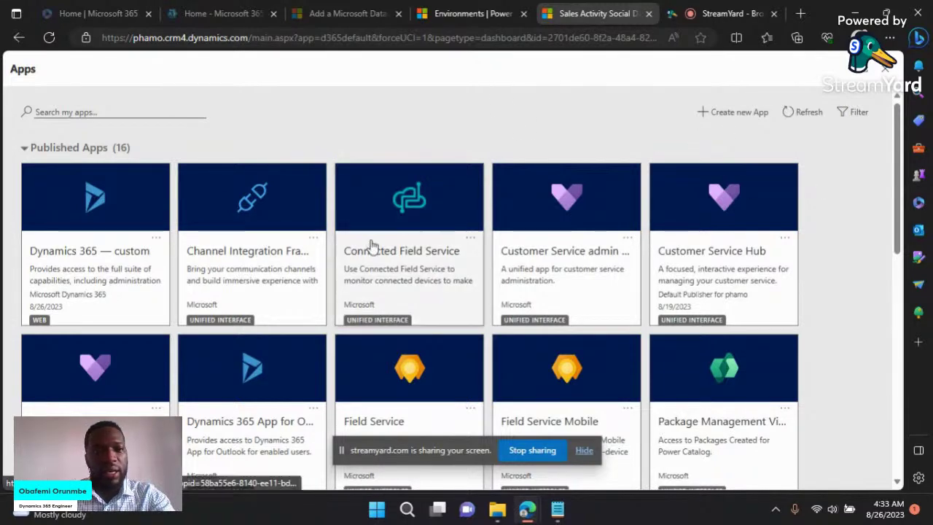
Step: Browse the published apps list and launch the Customer Service Hub app
scroll(371, 248, down, 1)
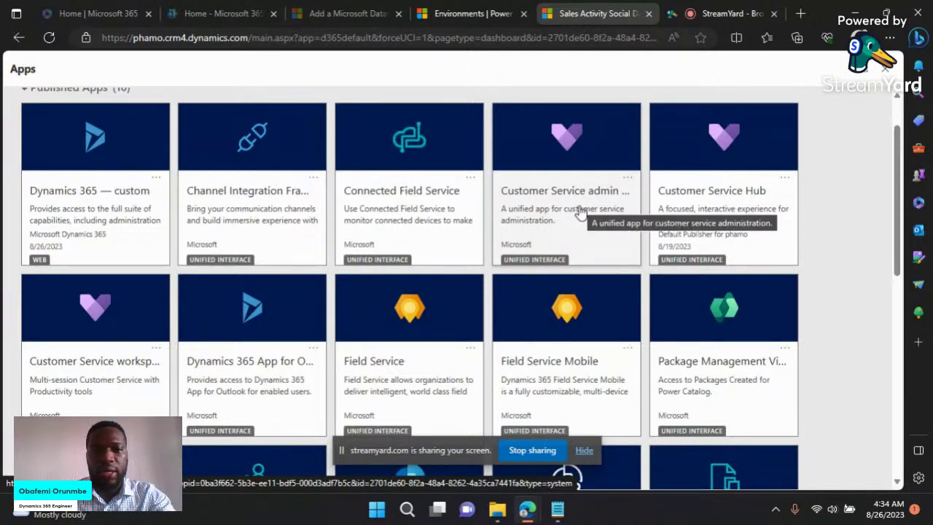
scroll(346, 343, down, 2)
scroll(346, 343, up, 2)
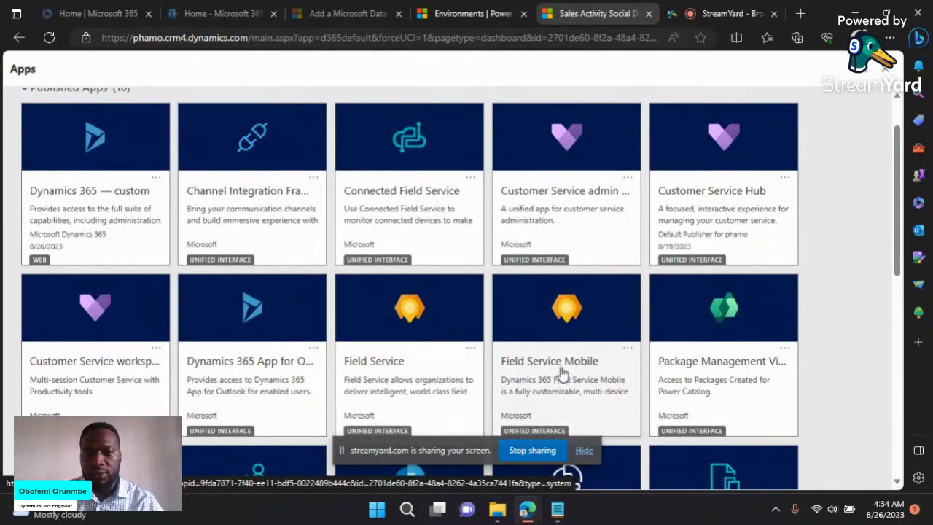
scroll(560, 373, down, 1)
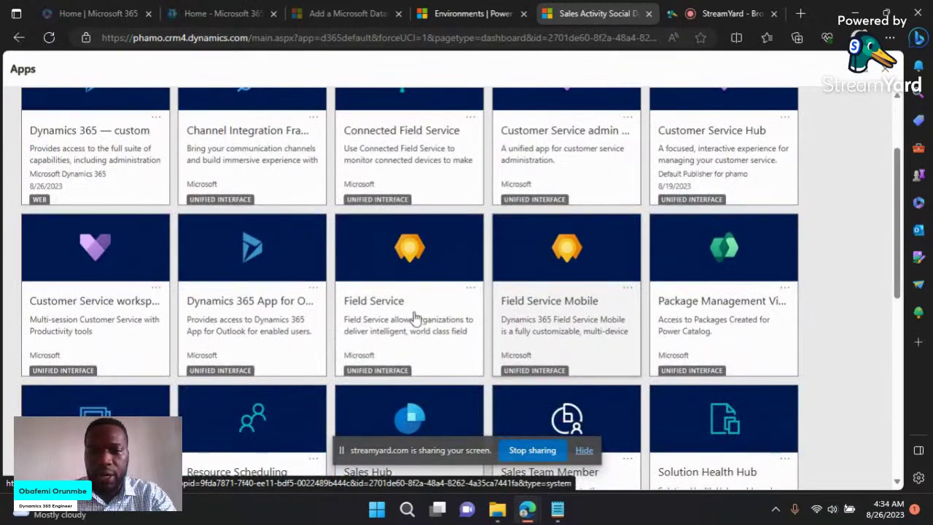
scroll(359, 339, down, 1)
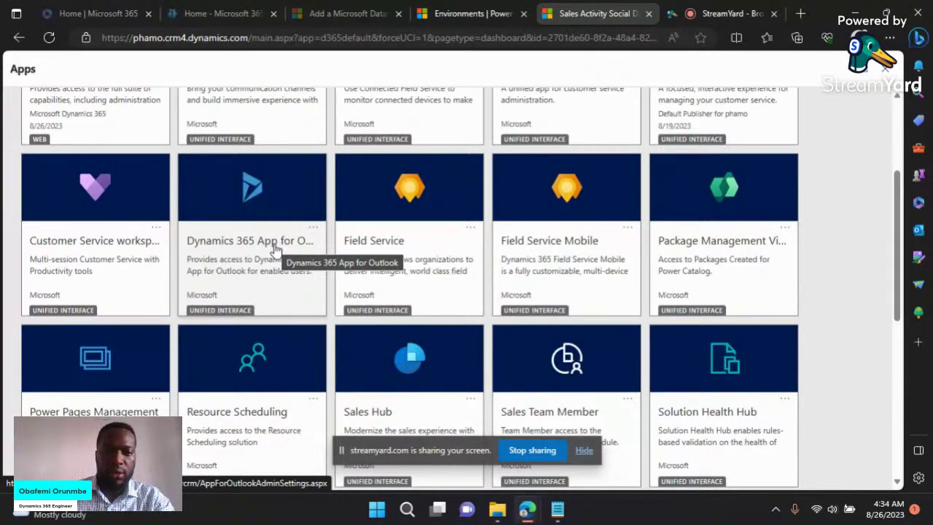
scroll(321, 270, down, 2)
scroll(321, 270, up, 1)
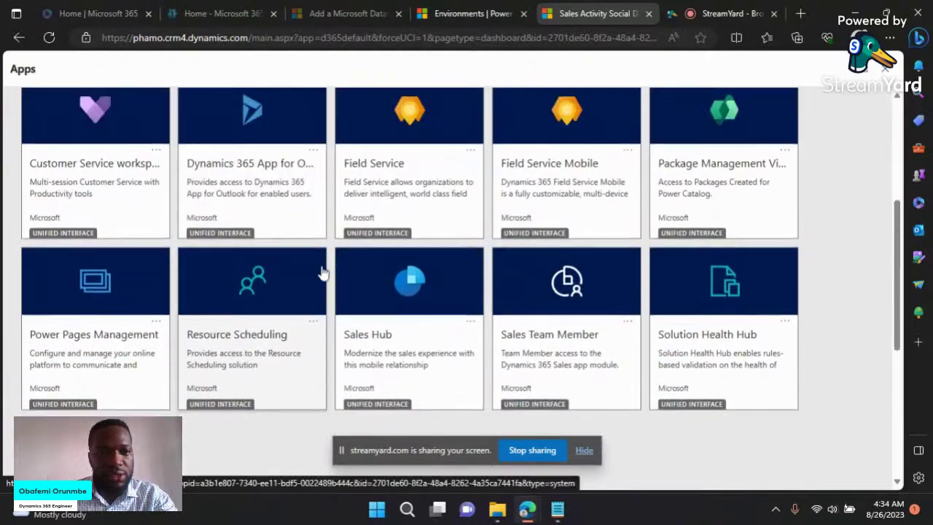
scroll(323, 272, up, 1)
scroll(323, 272, down, 1)
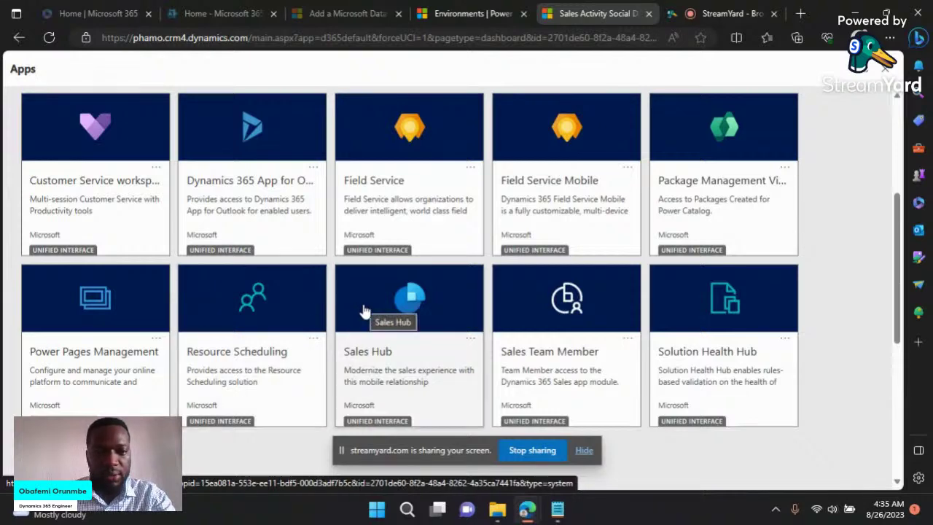
scroll(377, 339, down, 1)
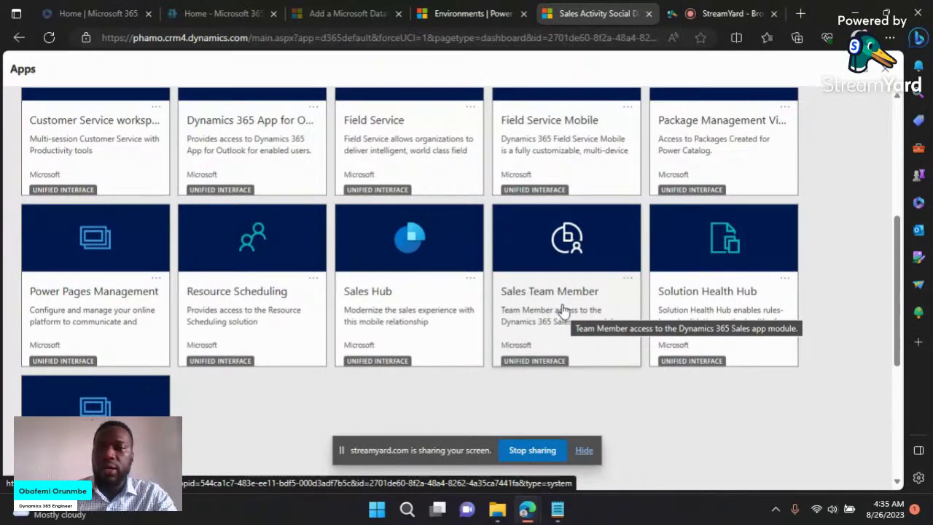
scroll(562, 308, up, 2)
scroll(562, 310, down, 3)
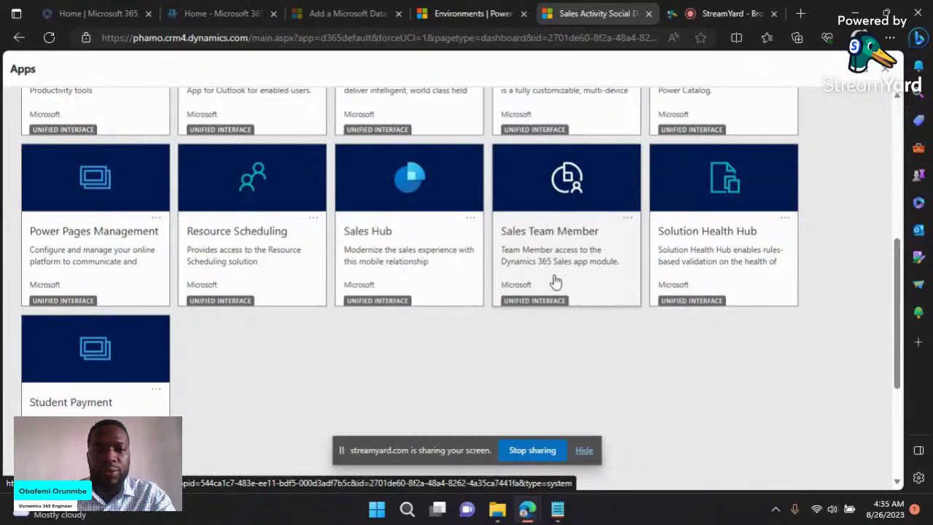
scroll(562, 315, up, 1)
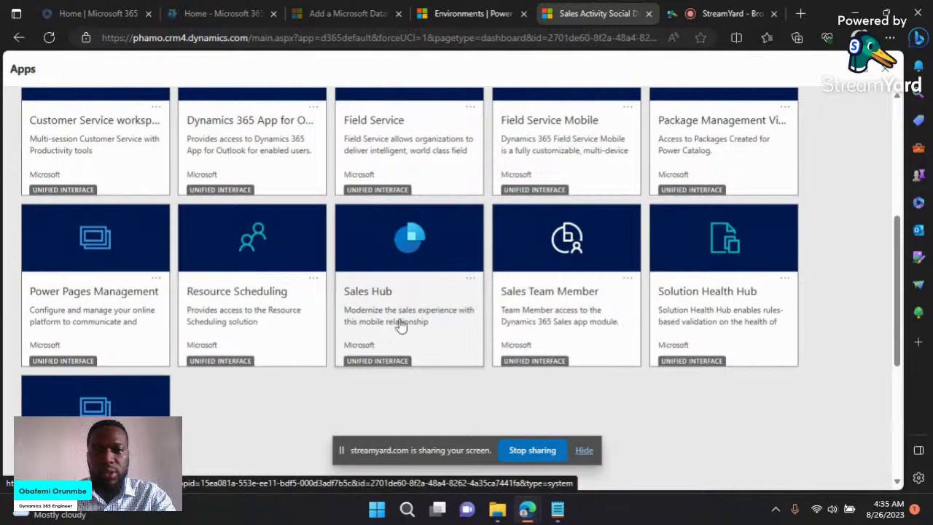
scroll(619, 278, up, 2)
scroll(417, 322, down, 2)
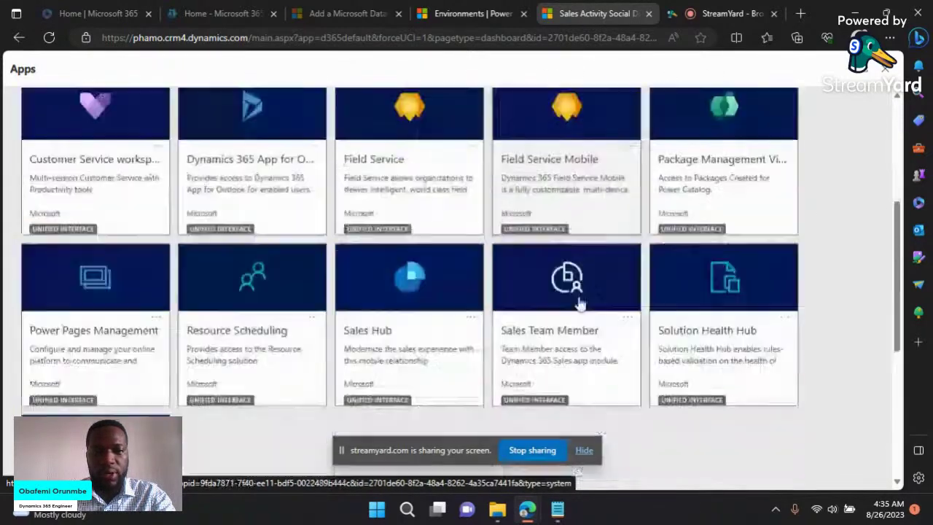
scroll(563, 248, up, 4)
scroll(563, 249, down, 2)
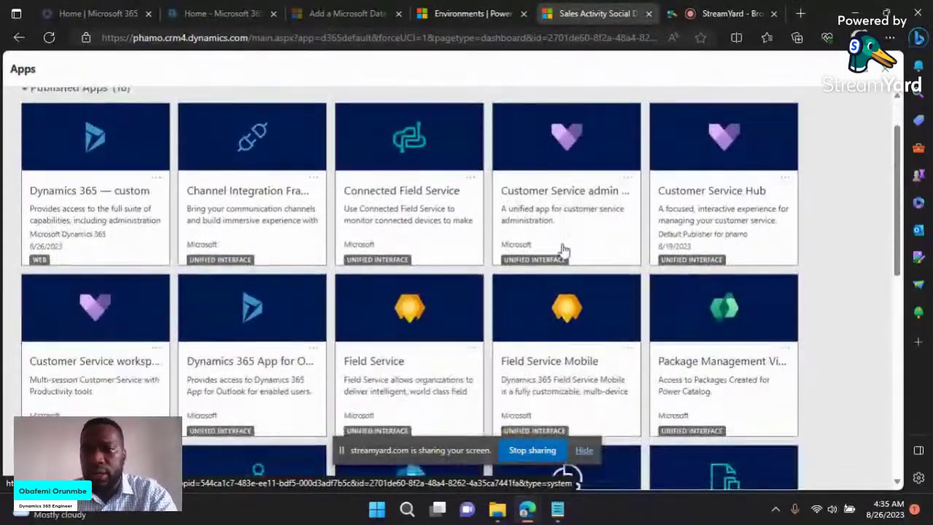
scroll(563, 249, down, 2)
scroll(602, 243, up, 4)
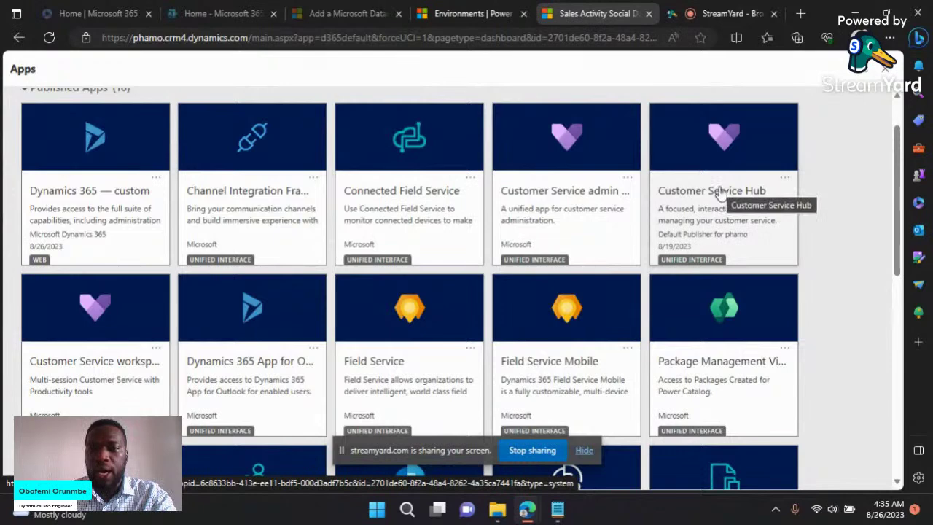
click(746, 193)
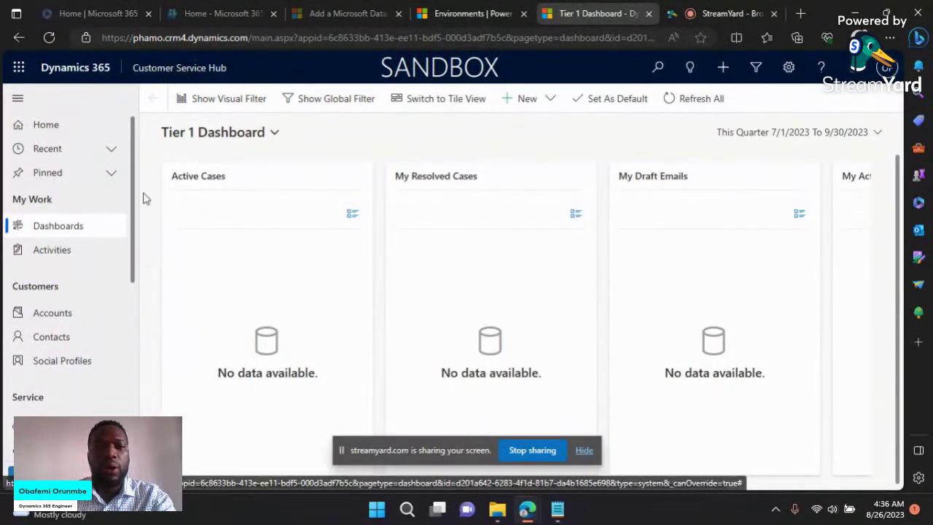
Step: Scroll the Customer Service Hub sitemap from My Work to Customer Assets and show the Change area list
scroll(134, 246, down, 1)
scroll(40, 179, up, 1)
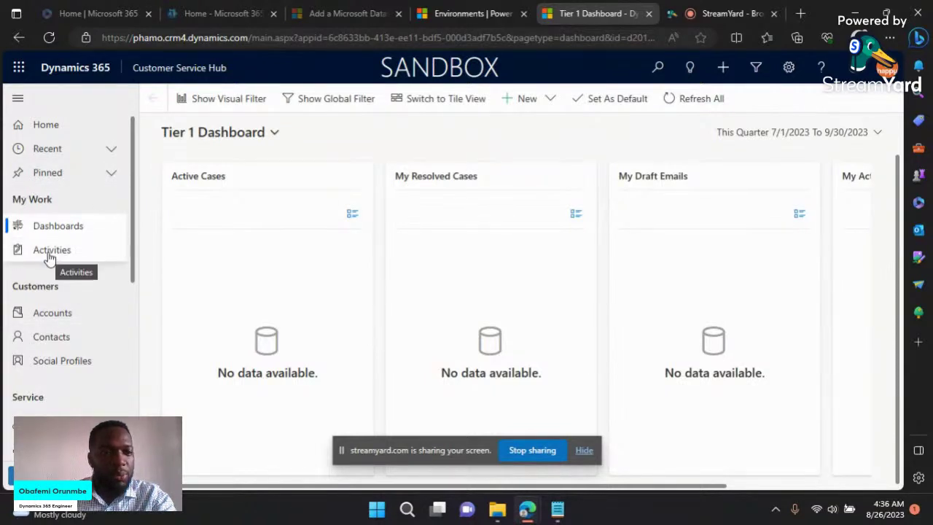
scroll(72, 262, down, 2)
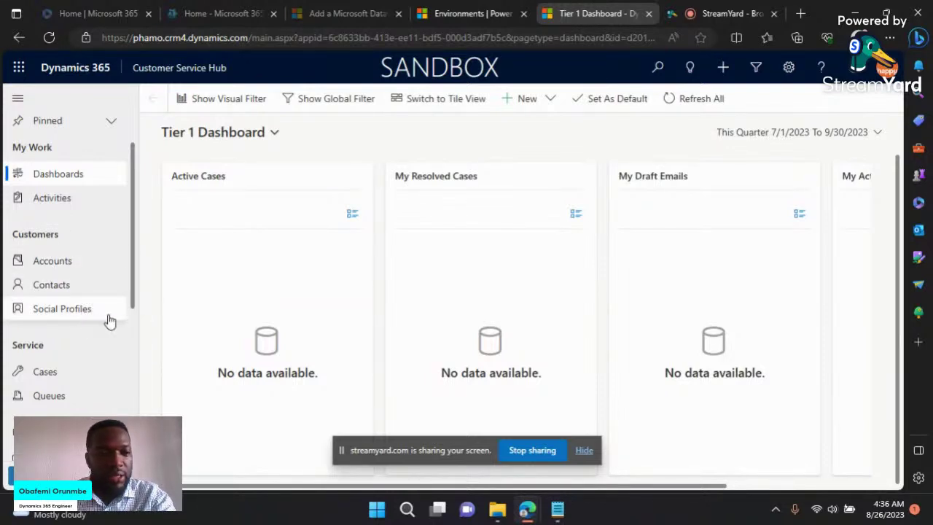
scroll(82, 315, down, 3)
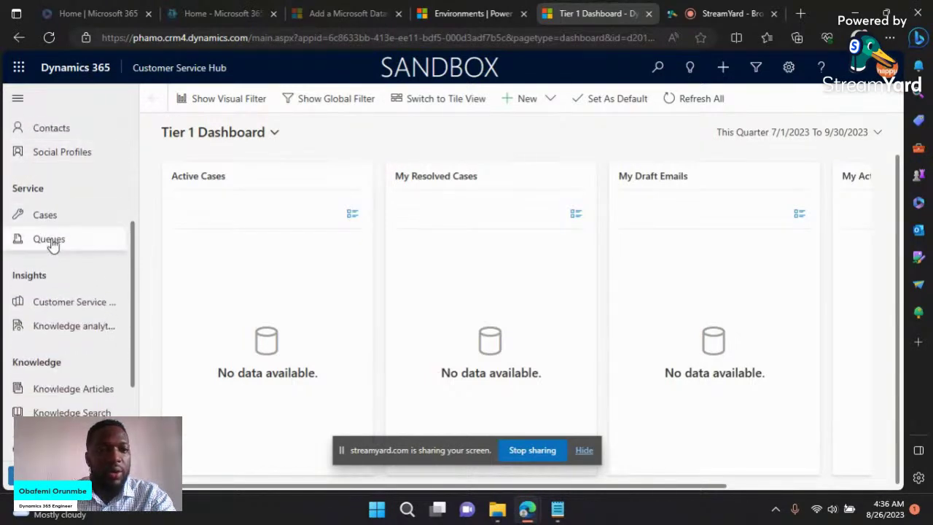
scroll(102, 367, down, 3)
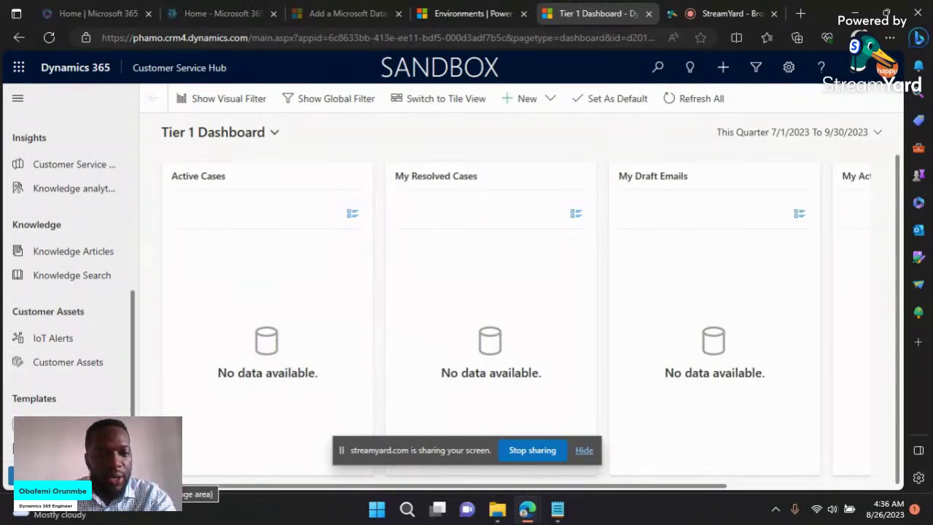
click(110, 475)
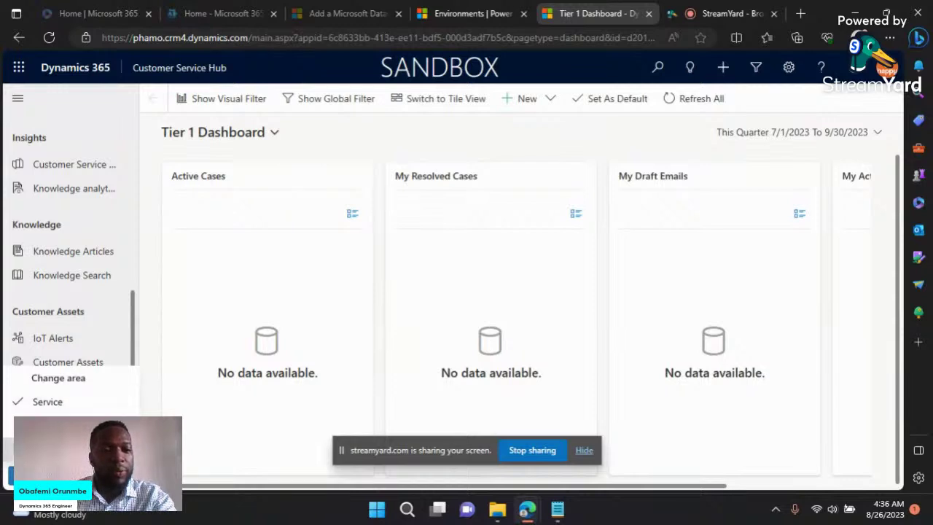
Step: Switch to the Scheduling area, then launch Sales Hub from the published apps list
click(48, 426)
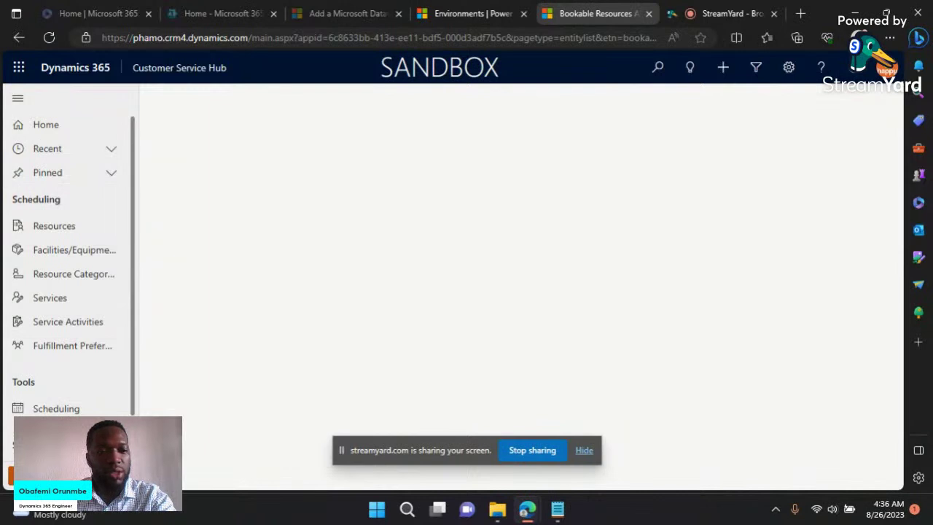
click(70, 475)
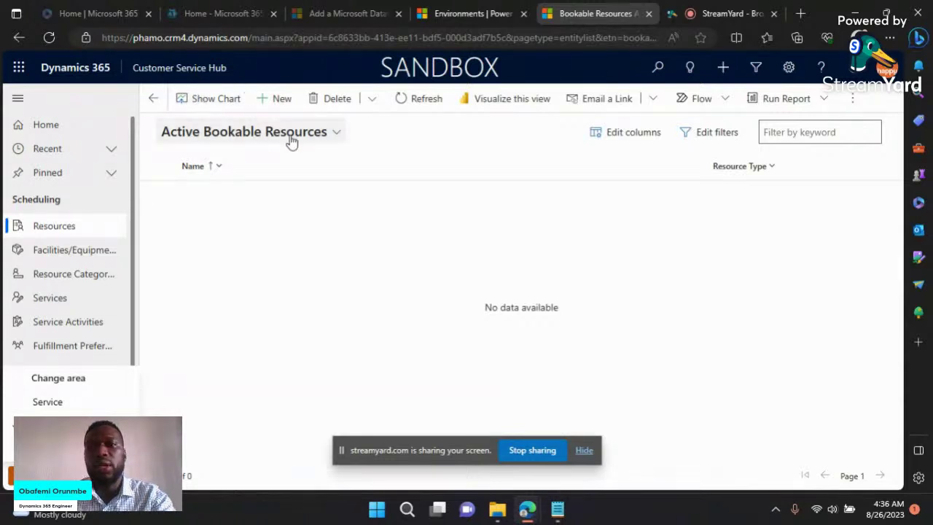
click(204, 68)
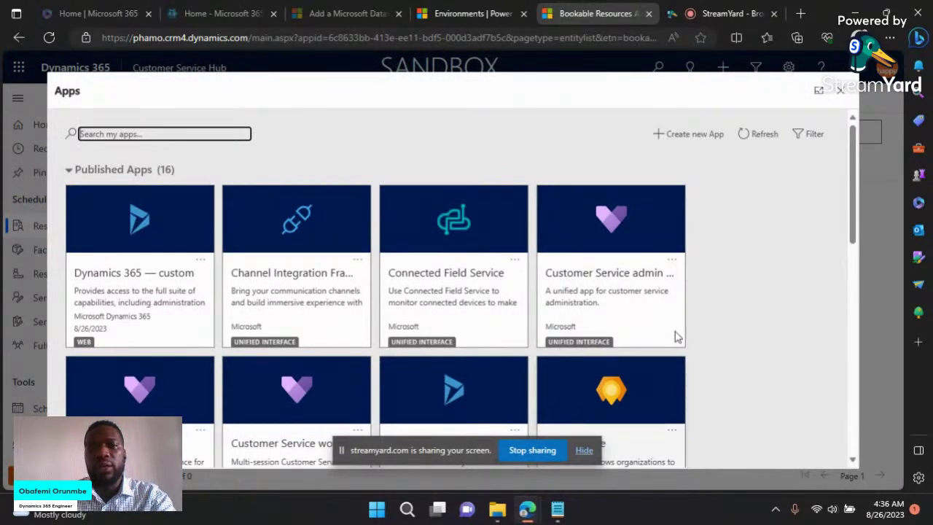
scroll(686, 293, down, 1)
scroll(726, 327, down, 6)
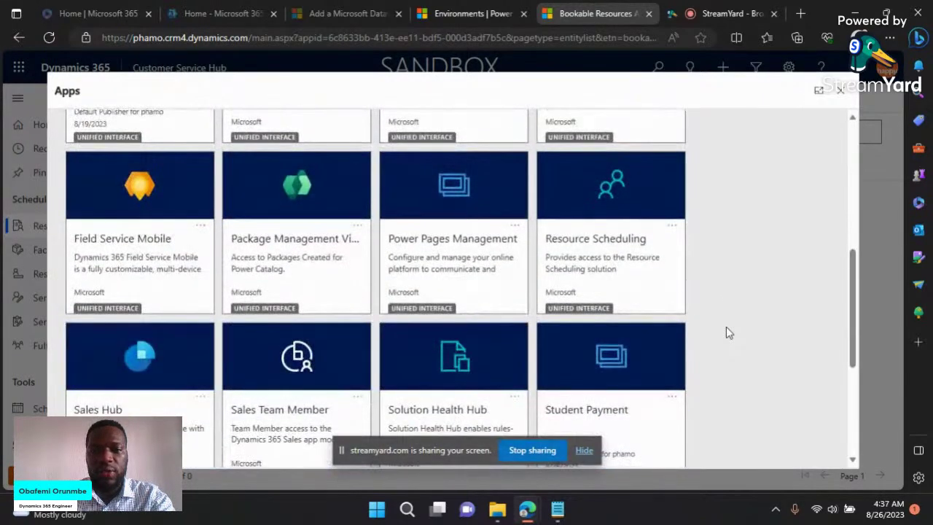
scroll(727, 328, down, 2)
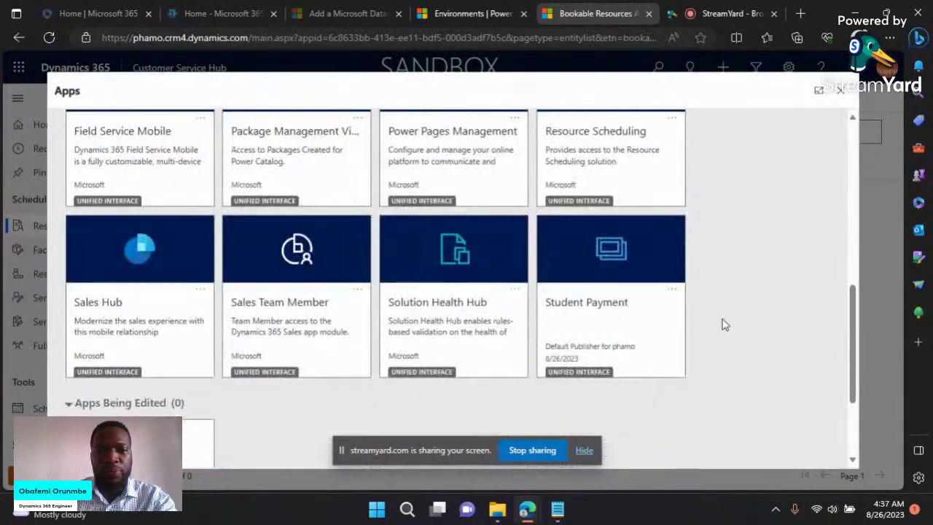
click(141, 306)
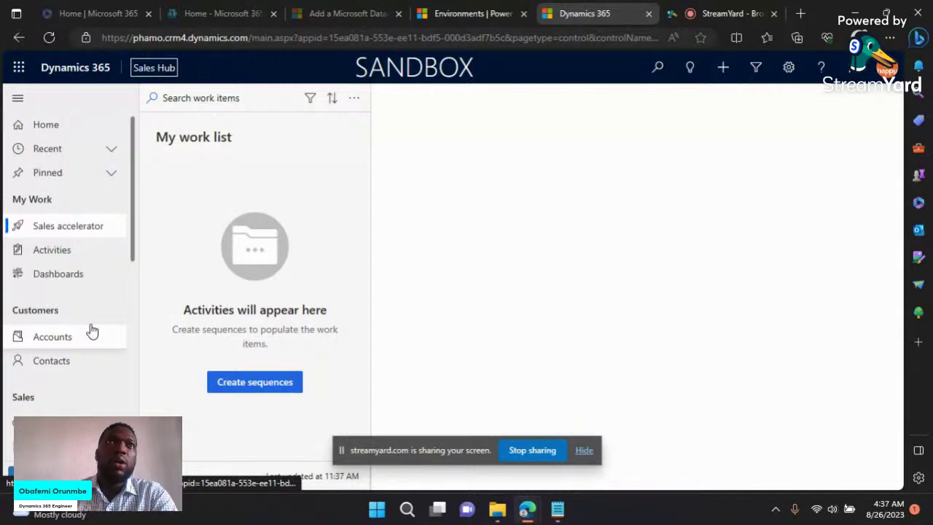
Step: Scroll through Sales Hub's Sales, Collateral, Marketing and Performance sections and show the area choices
scroll(92, 320, down, 2)
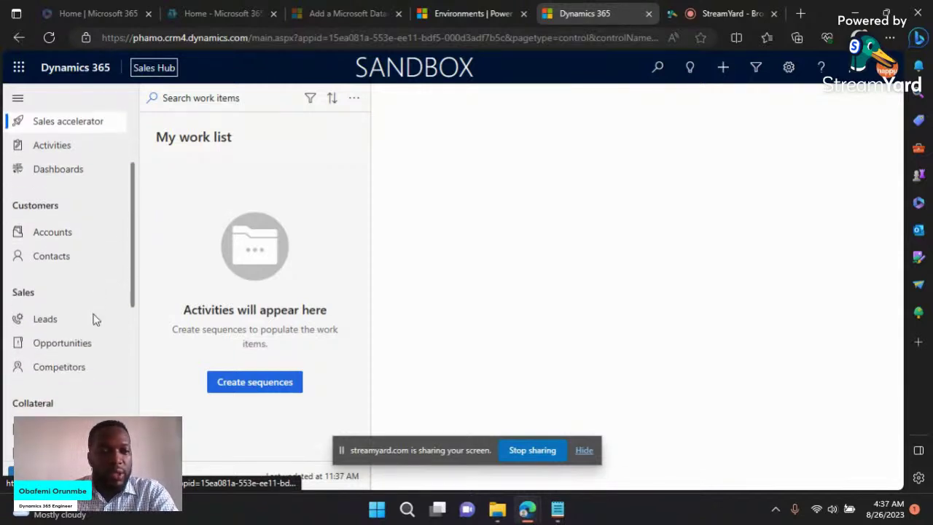
scroll(67, 335, down, 1)
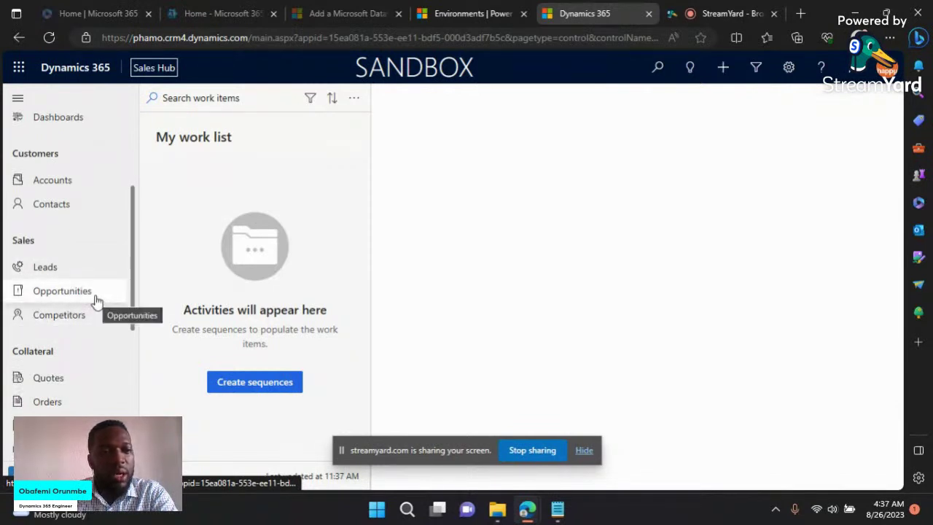
scroll(97, 300, down, 2)
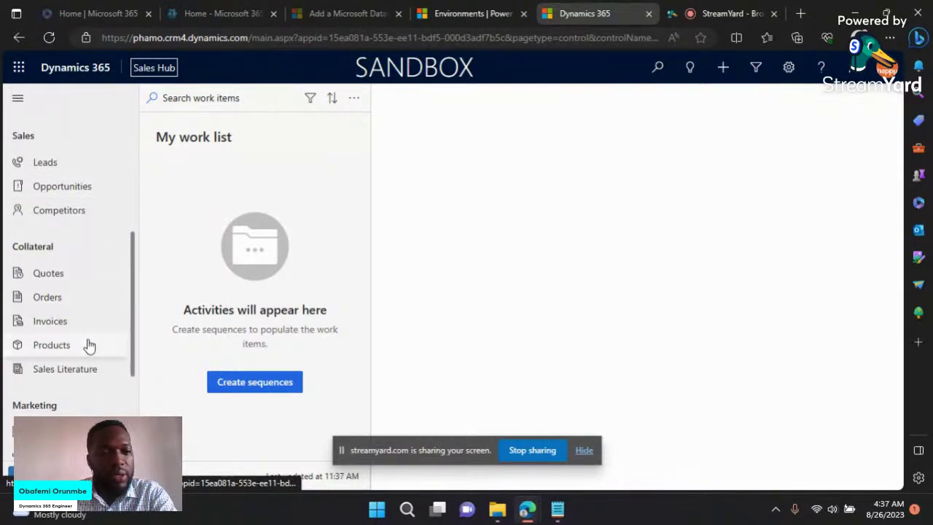
scroll(91, 328, down, 3)
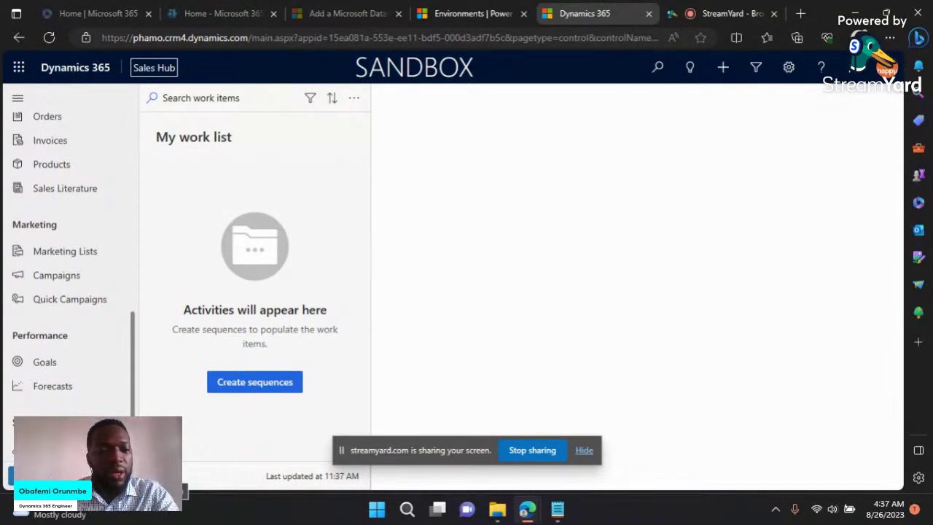
click(109, 474)
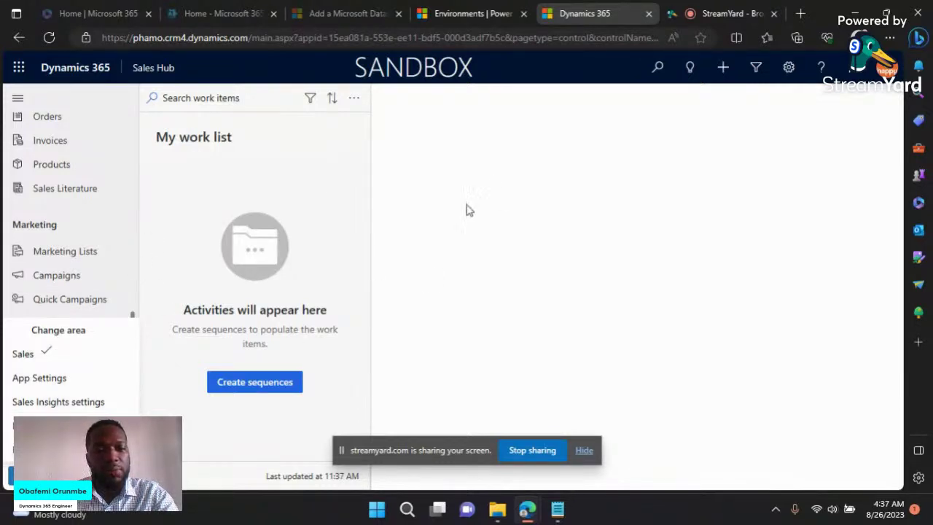
Step: Close the Change area flyout and scroll the Sales Hub sitemap back to the top
click(460, 241)
scroll(73, 383, up, 6)
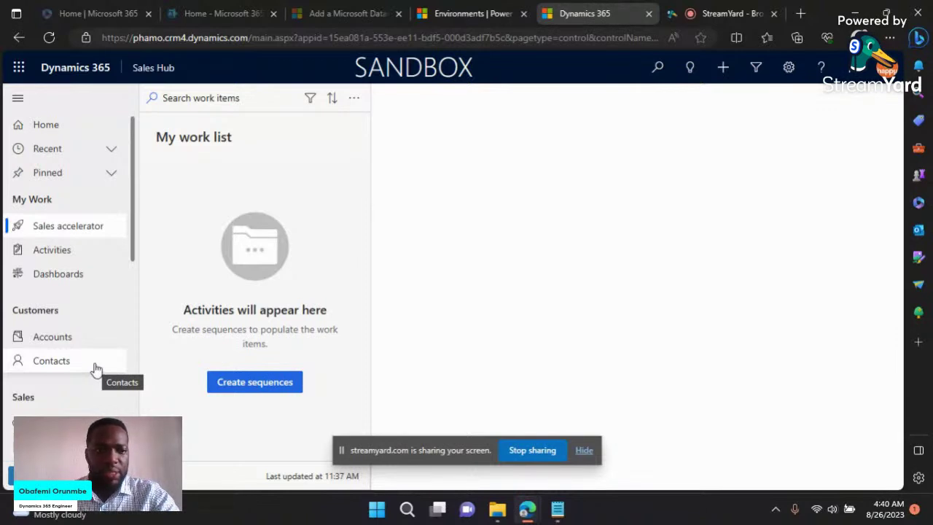
Step: Scroll the Sales Hub navigation and bring up the Apps list of 16 published apps
scroll(95, 371, down, 1)
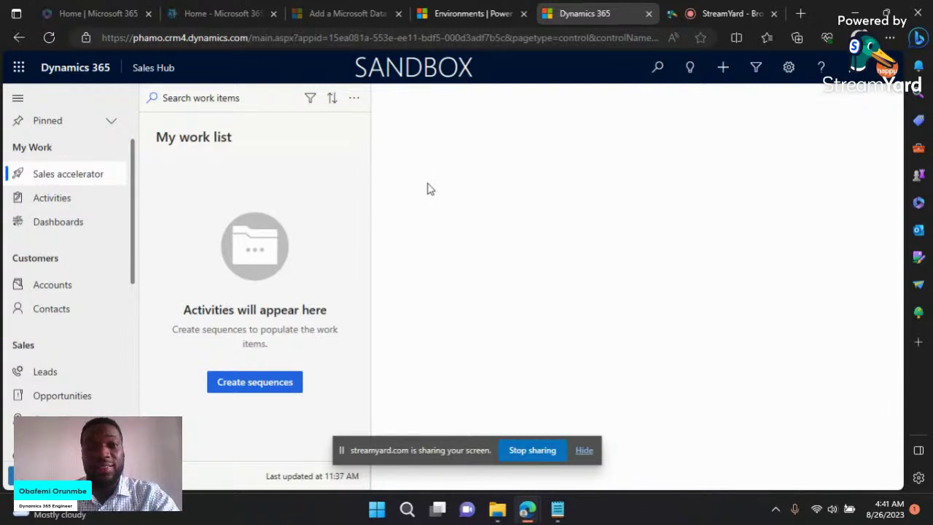
click(153, 68)
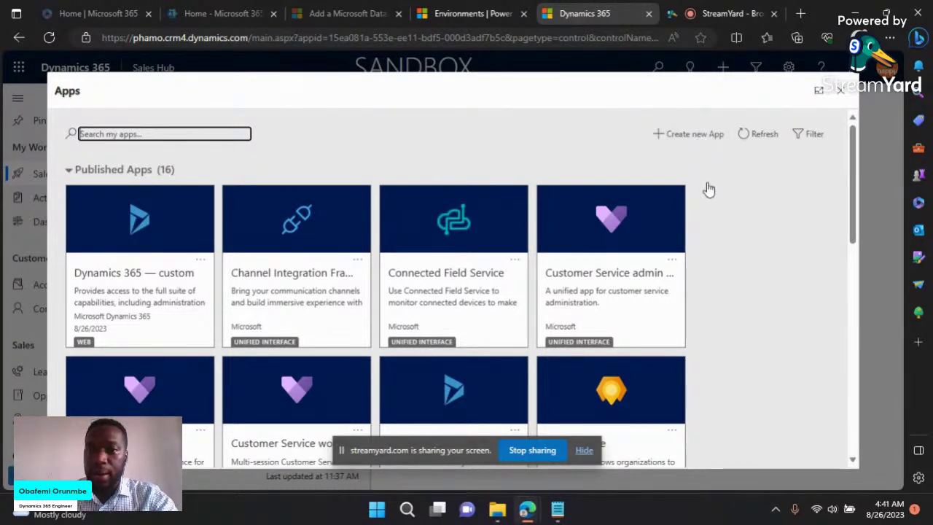
Step: Find the Student Payment tile in the Apps dialog and launch the app
scroll(708, 190, down, 9)
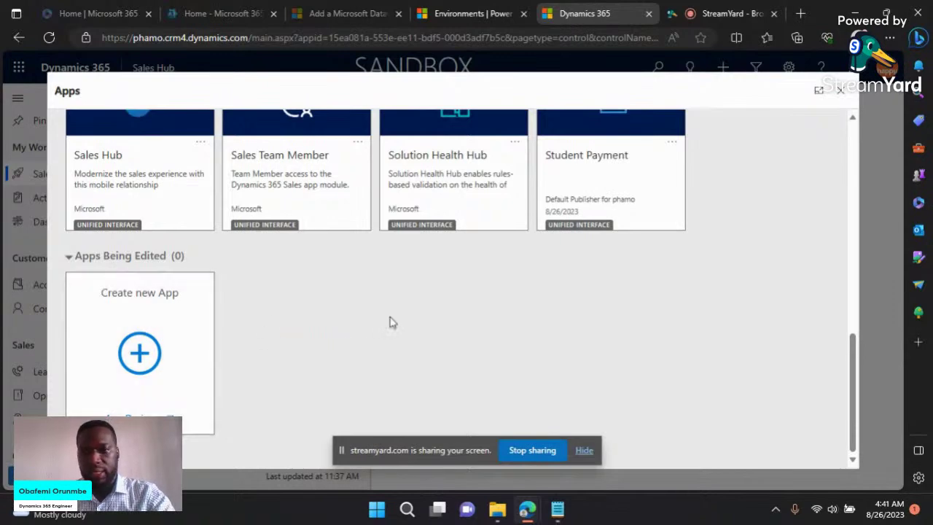
scroll(393, 323, up, 2)
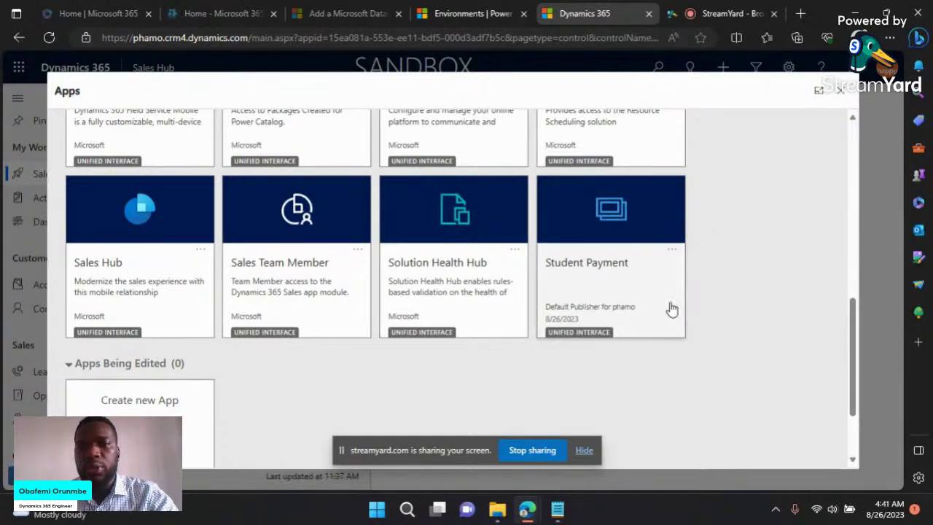
scroll(672, 309, up, 2)
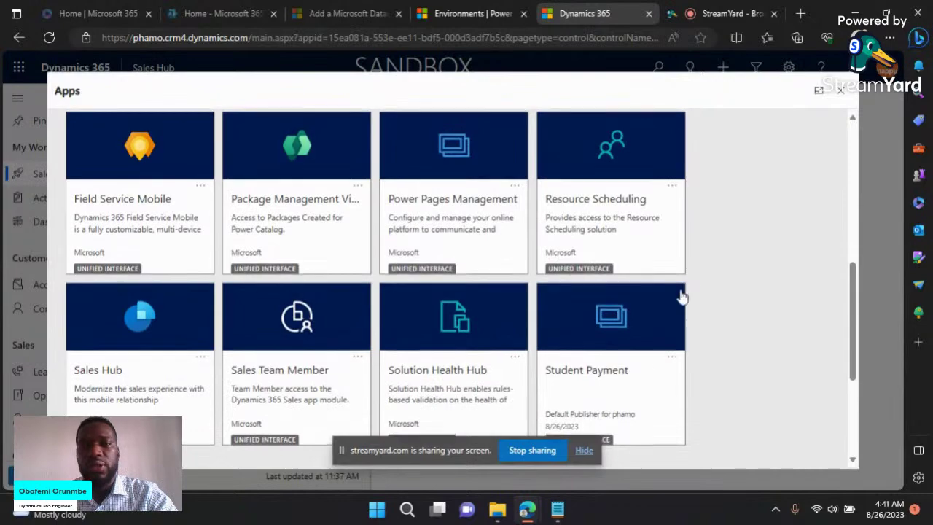
scroll(664, 317, up, 3)
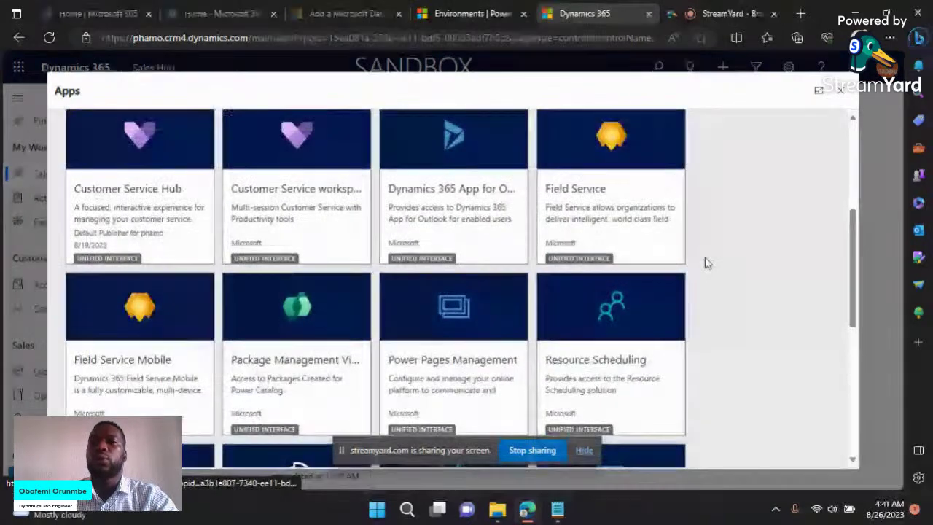
scroll(714, 280, up, 2)
scroll(725, 297, down, 4)
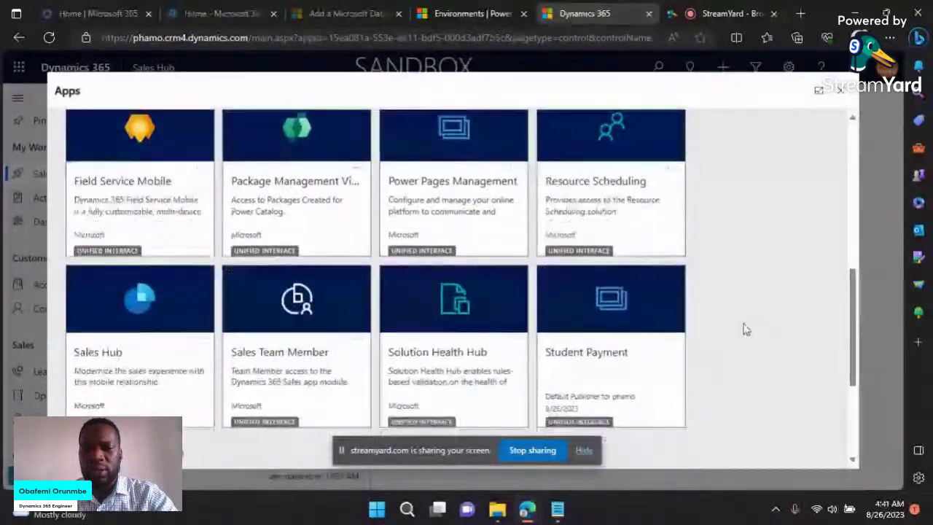
scroll(763, 276, down, 3)
scroll(763, 262, up, 1)
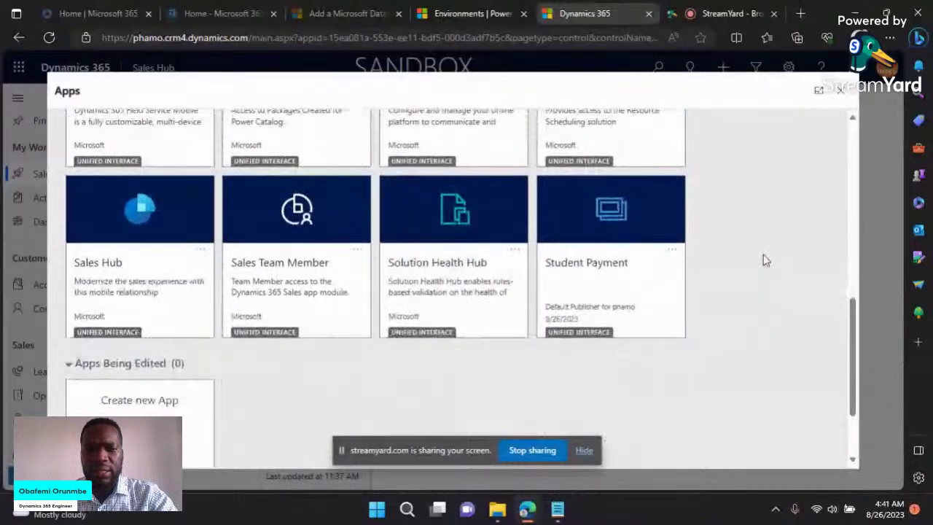
click(625, 261)
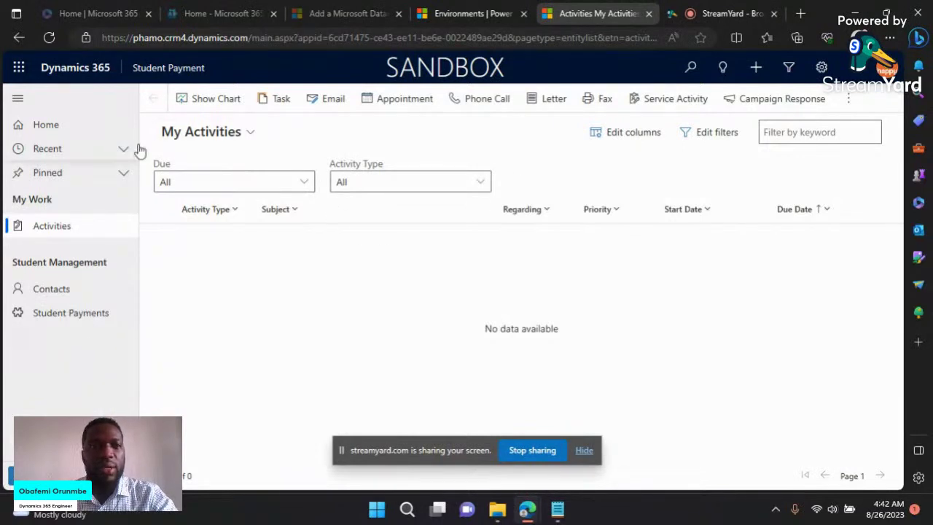
Step: Show the Apps dialog again, then open a new Edge browser tab
click(155, 73)
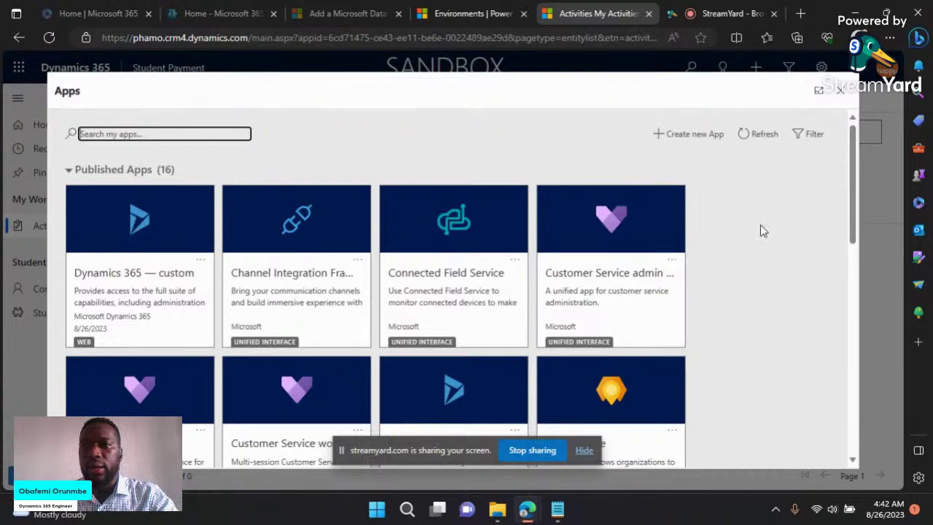
click(802, 15)
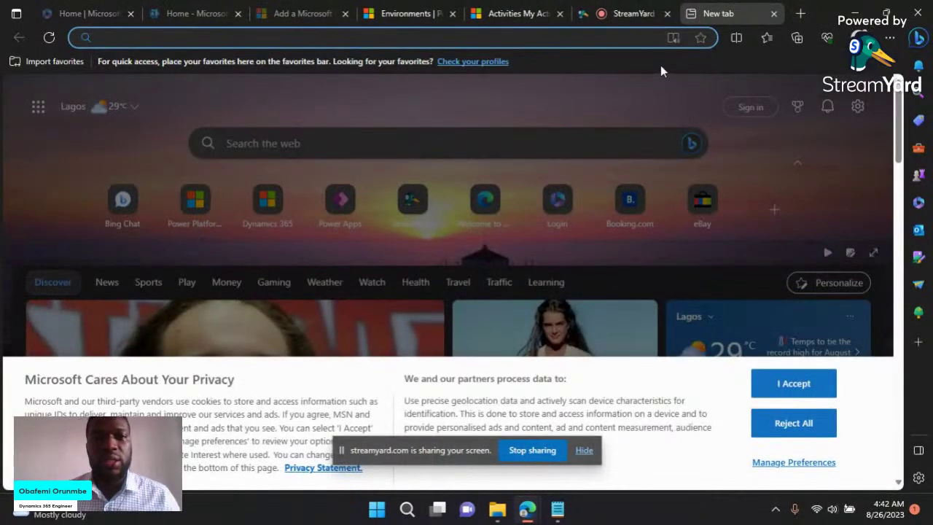
Step: Go to make.powerapps.com in the new tab using the address-bar suggestion
click(598, 37)
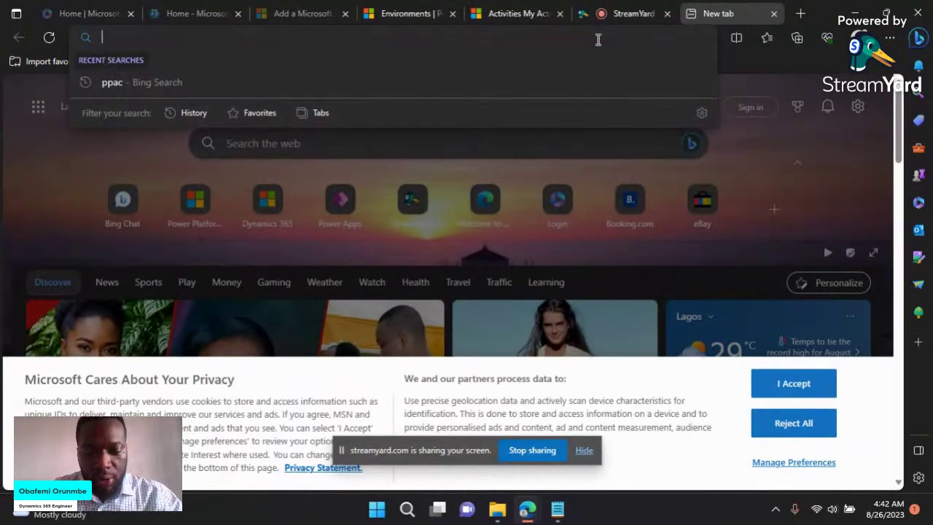
text(make.powerapps.com)
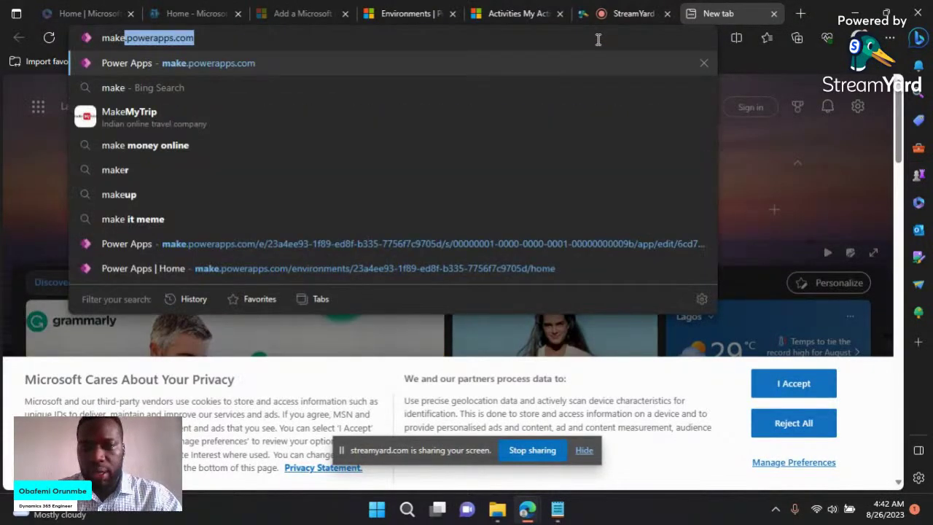
key(Right)
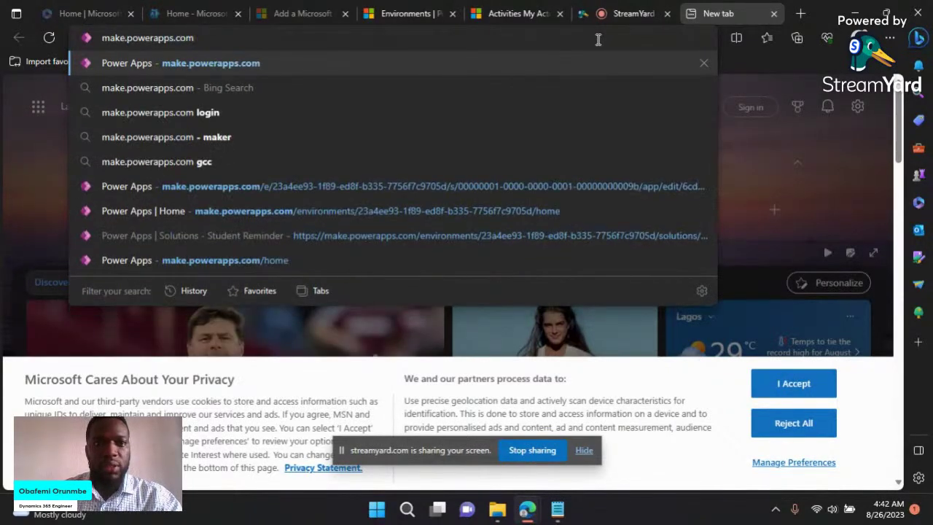
key(Return)
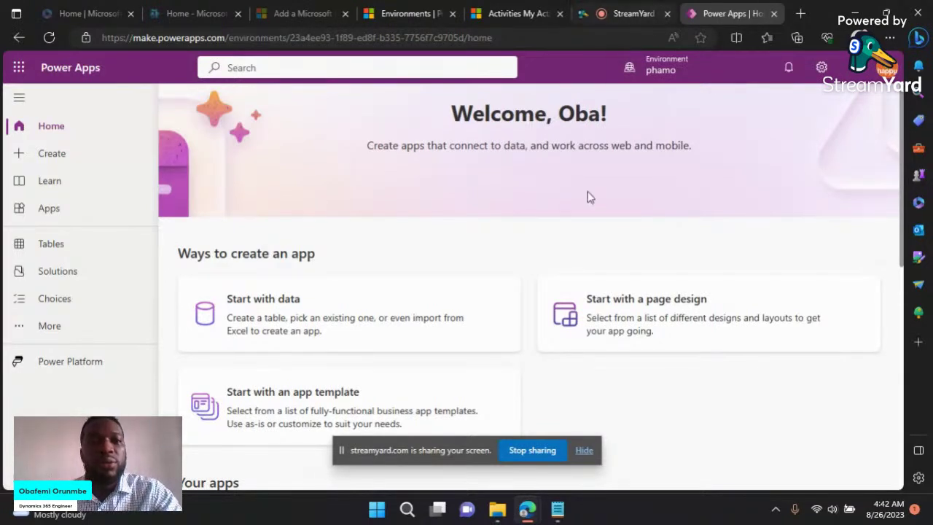
click(677, 71)
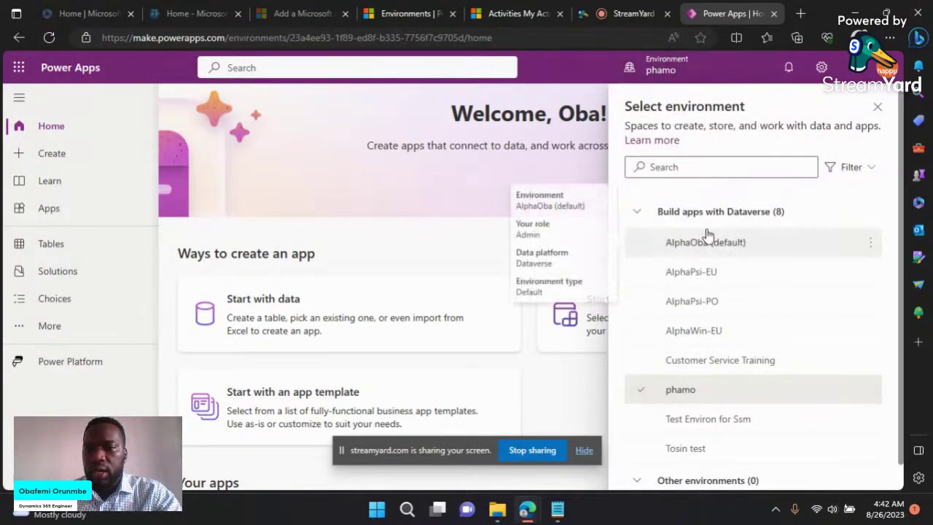
scroll(777, 326, down, 1)
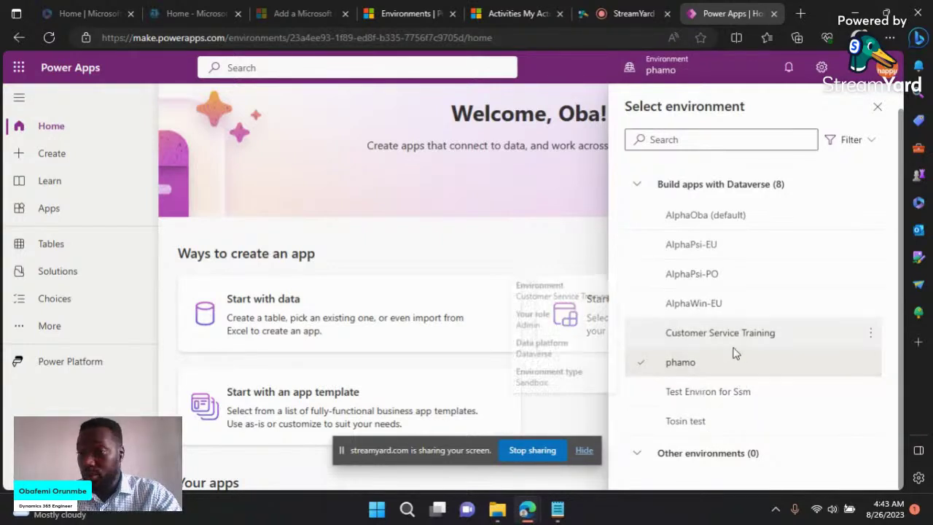
mouse_move(724, 385)
mouse_move(685, 368)
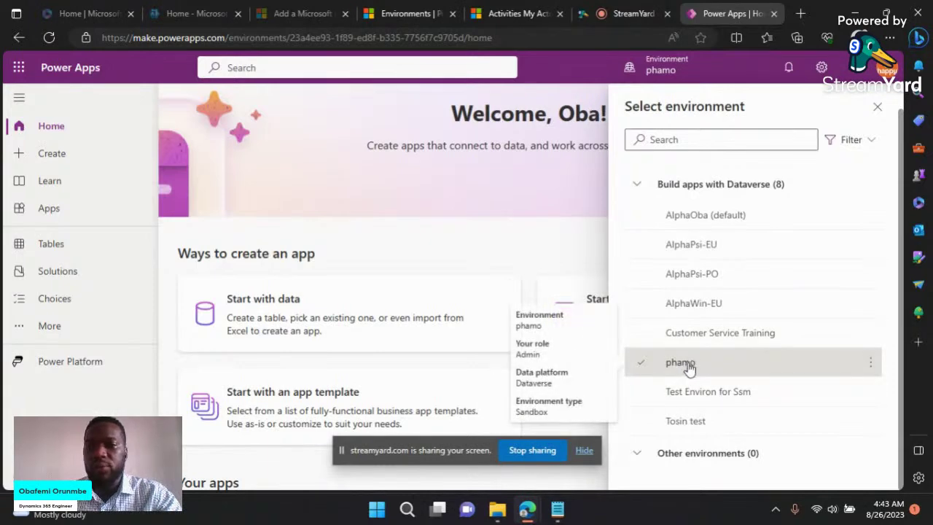
click(873, 113)
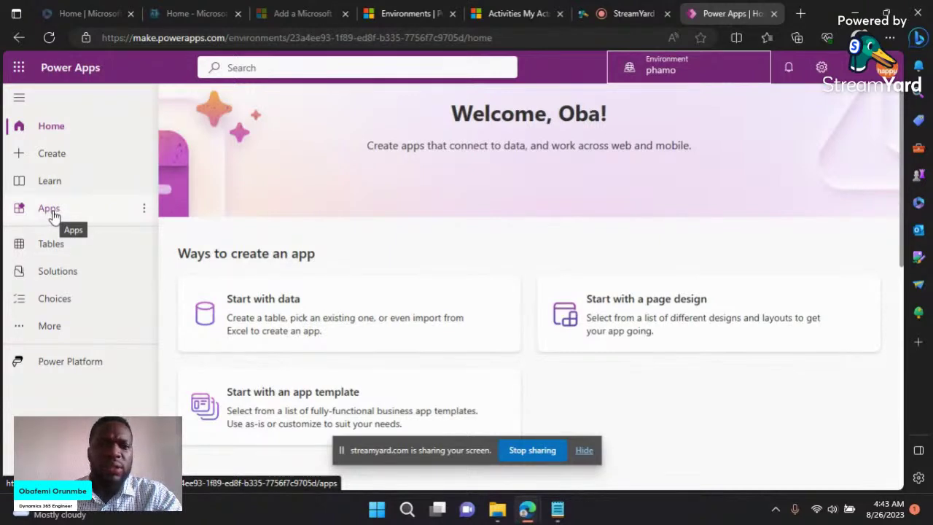
Step: Show the phamo environment's apps list and select the Customer Service workspace app
click(53, 213)
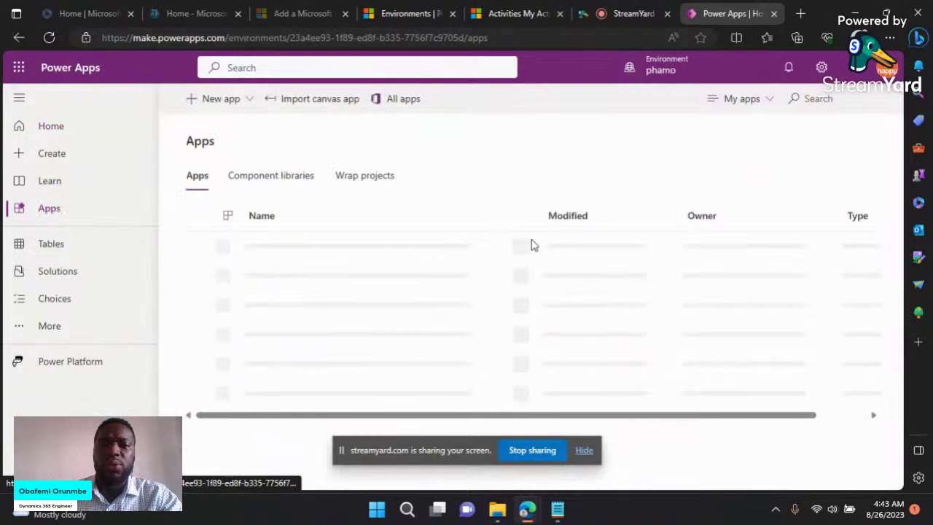
scroll(467, 340, down, 3)
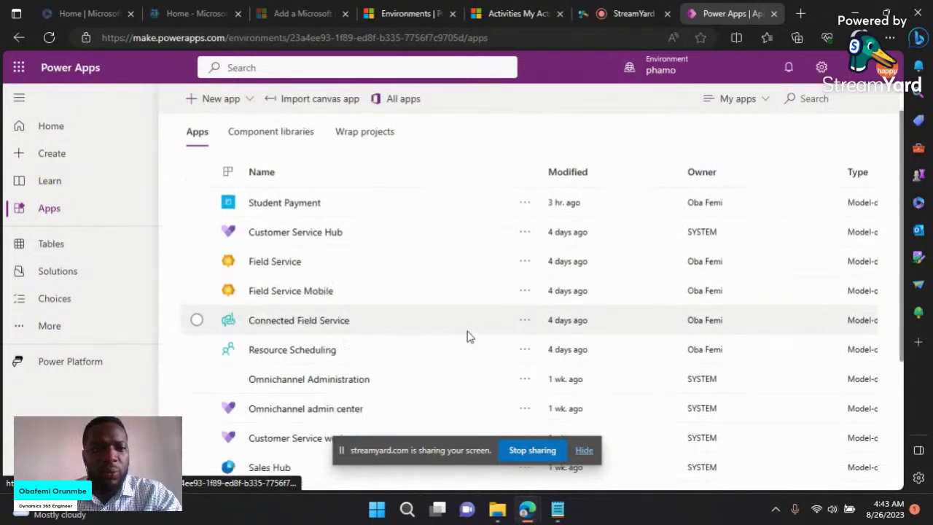
scroll(469, 336, down, 2)
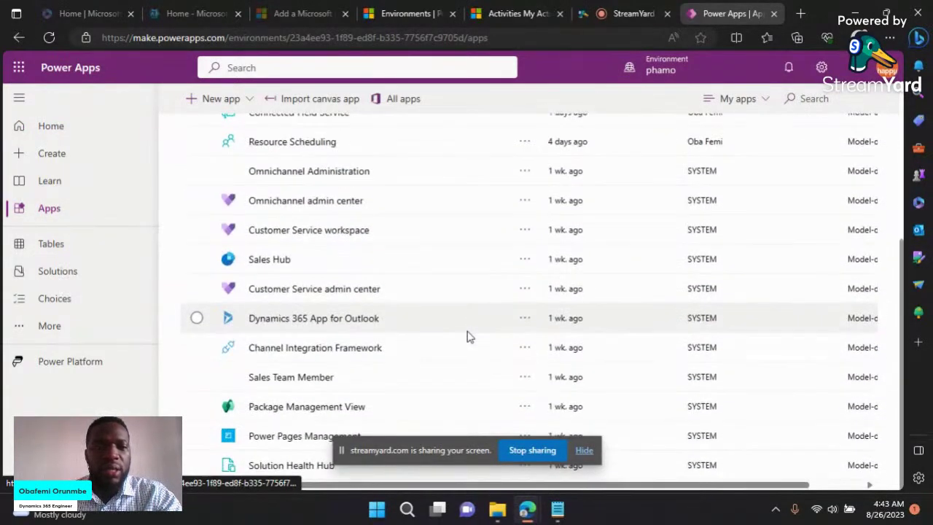
scroll(469, 336, up, 3)
scroll(468, 336, down, 2)
scroll(469, 336, up, 4)
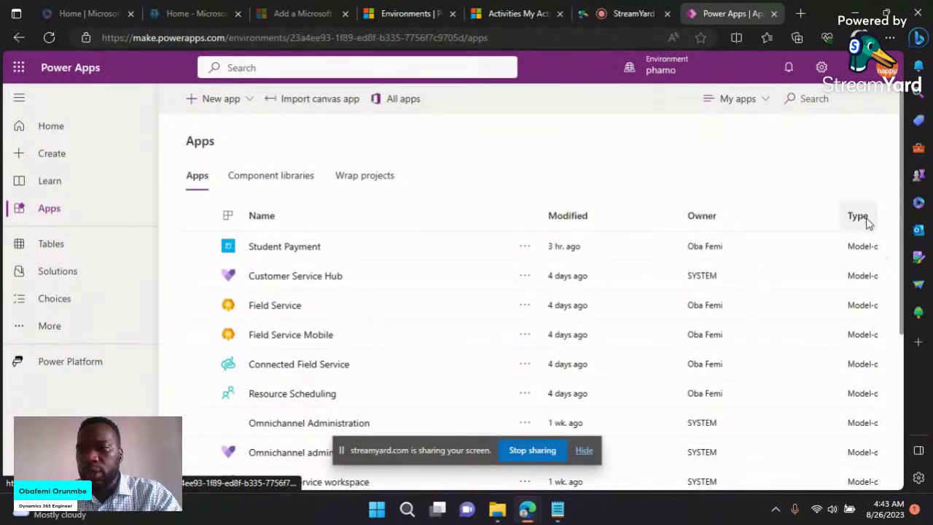
scroll(859, 256, down, 2)
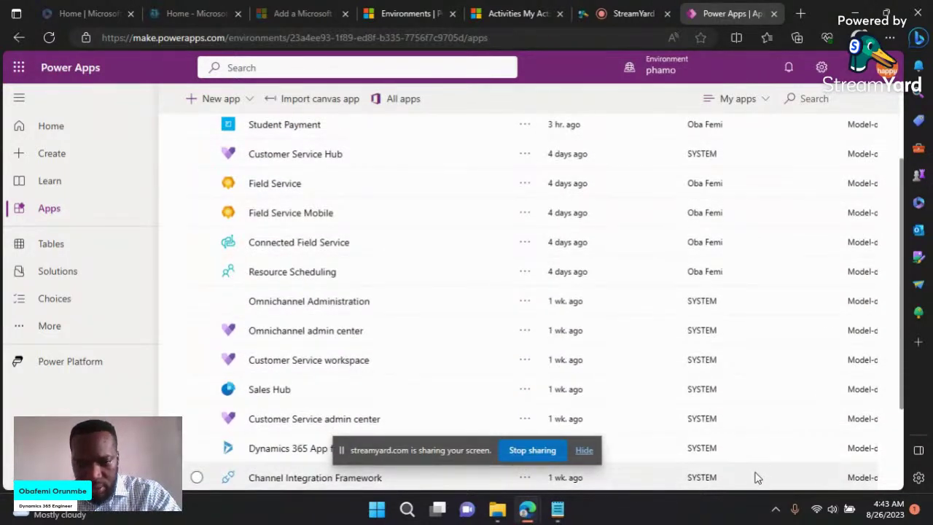
click(792, 362)
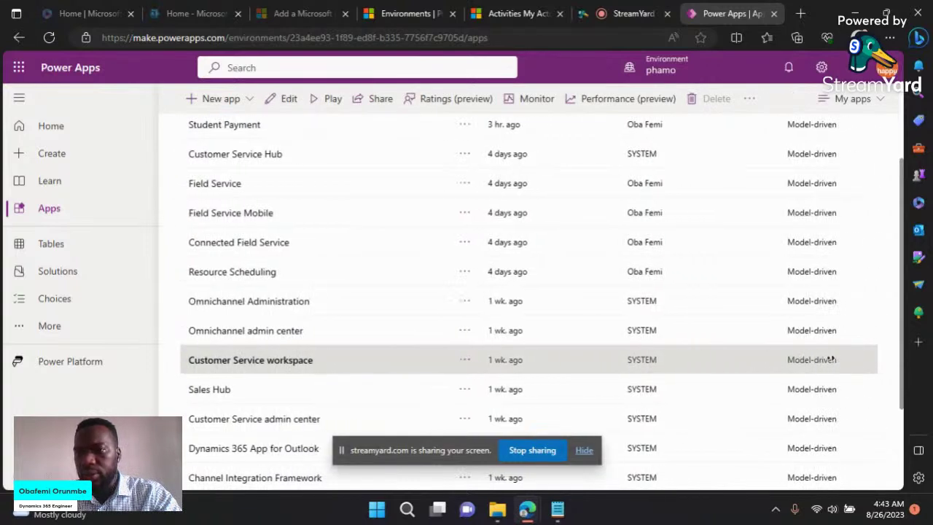
Step: Scroll further through the app list and select the Field Service Mobile app
scroll(860, 291, up, 2)
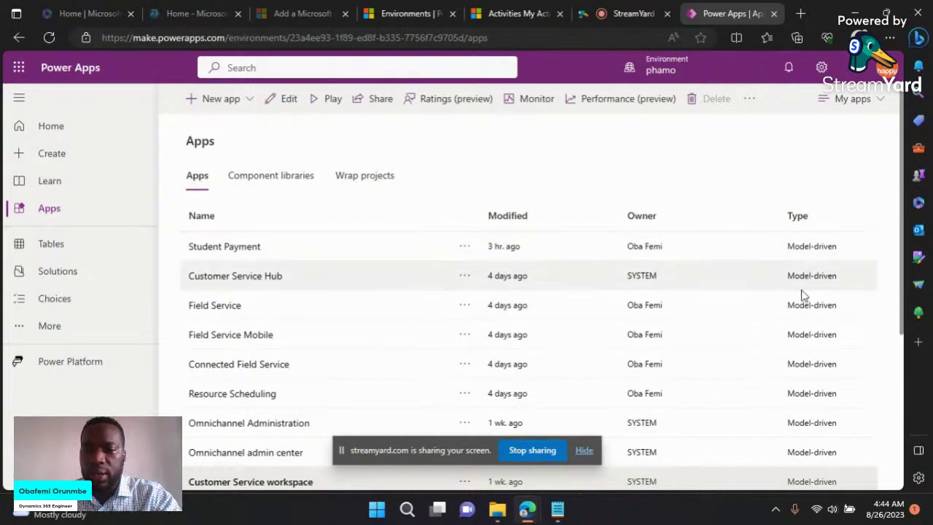
scroll(767, 362, down, 3)
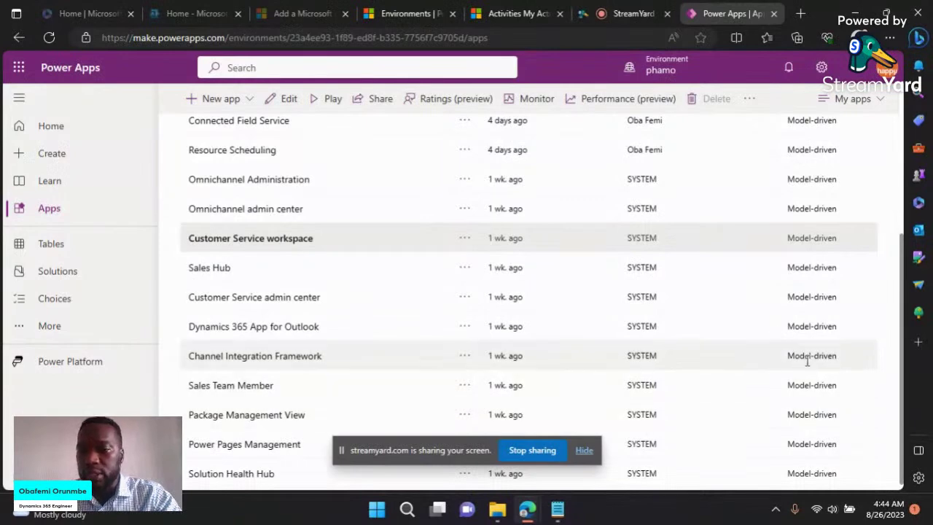
scroll(809, 366, down, 1)
scroll(808, 364, up, 4)
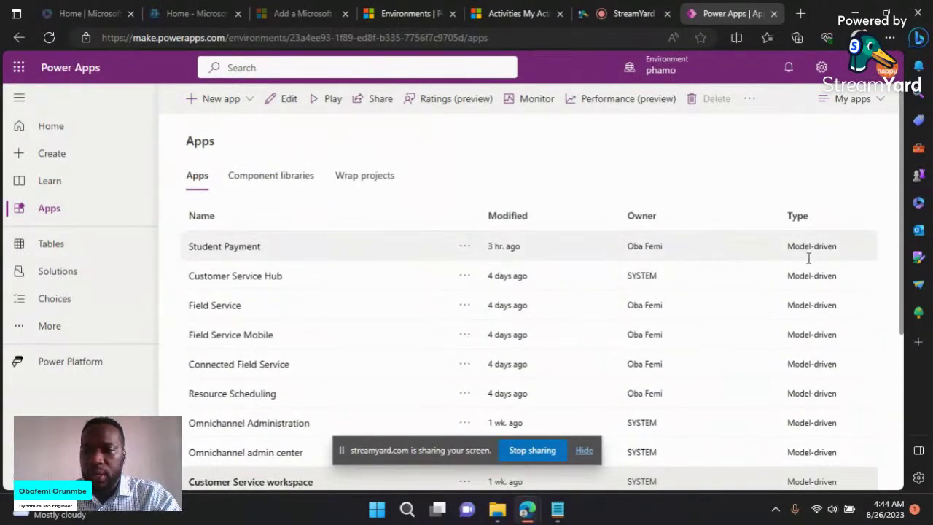
scroll(808, 277, down, 3)
scroll(808, 303, up, 3)
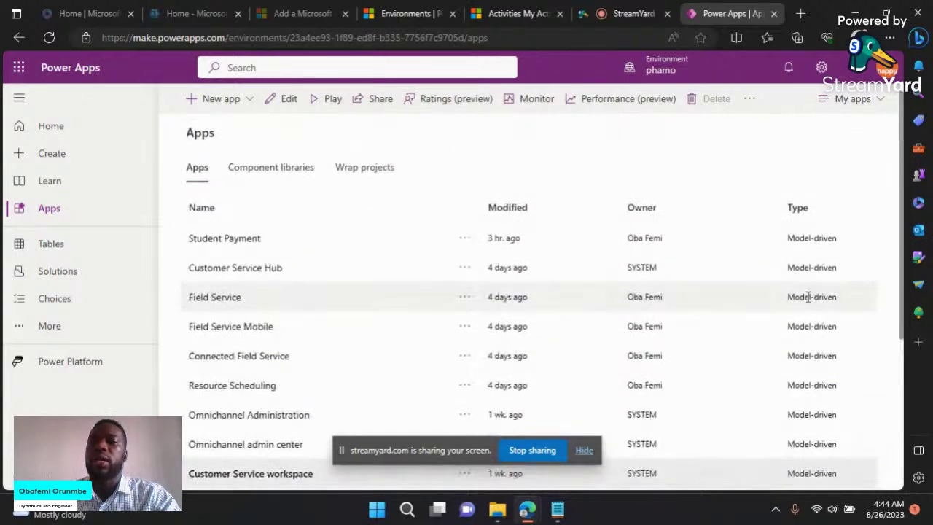
click(698, 336)
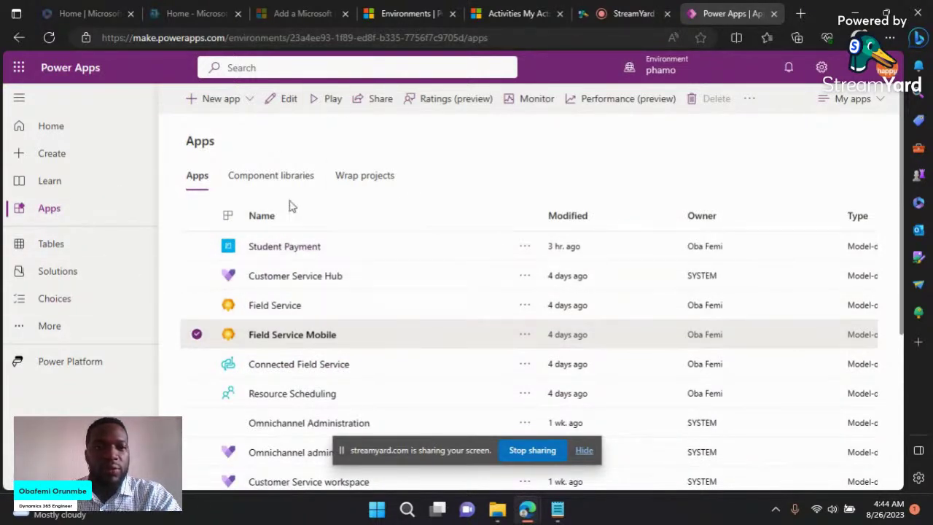
Step: Glance at component libraries and the More panel, then list New app's Canvas, Model-driven and Website types
click(271, 186)
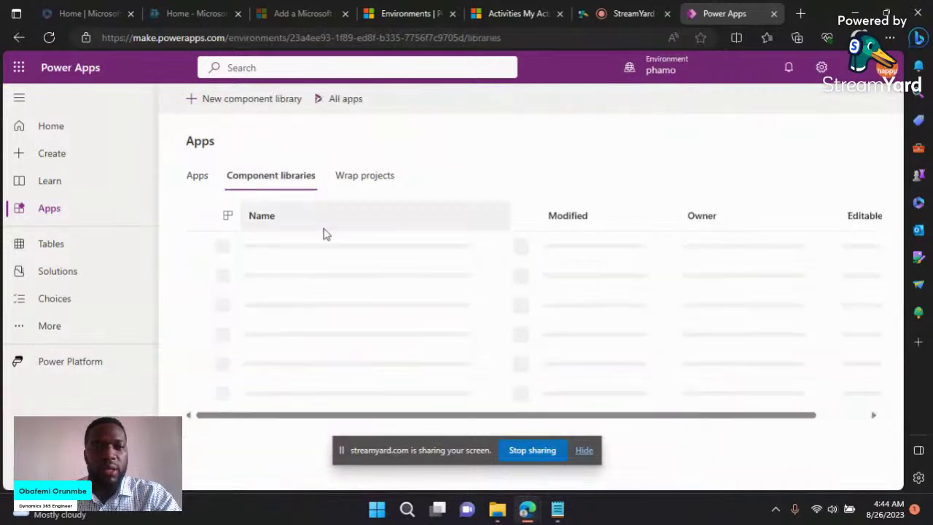
click(197, 181)
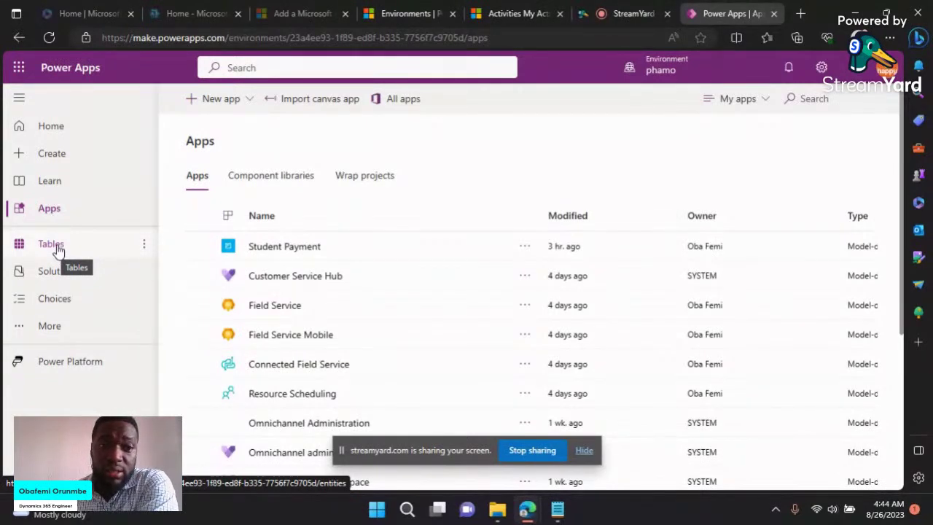
click(47, 327)
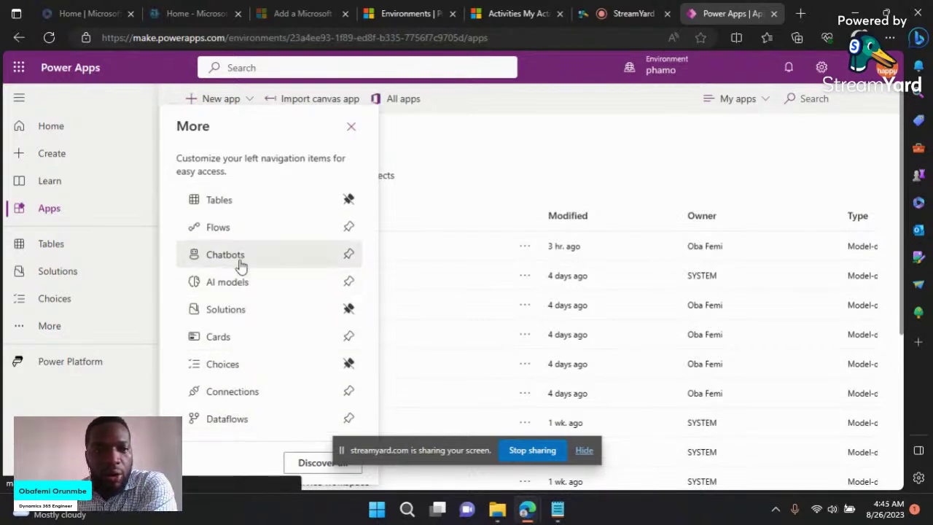
click(526, 154)
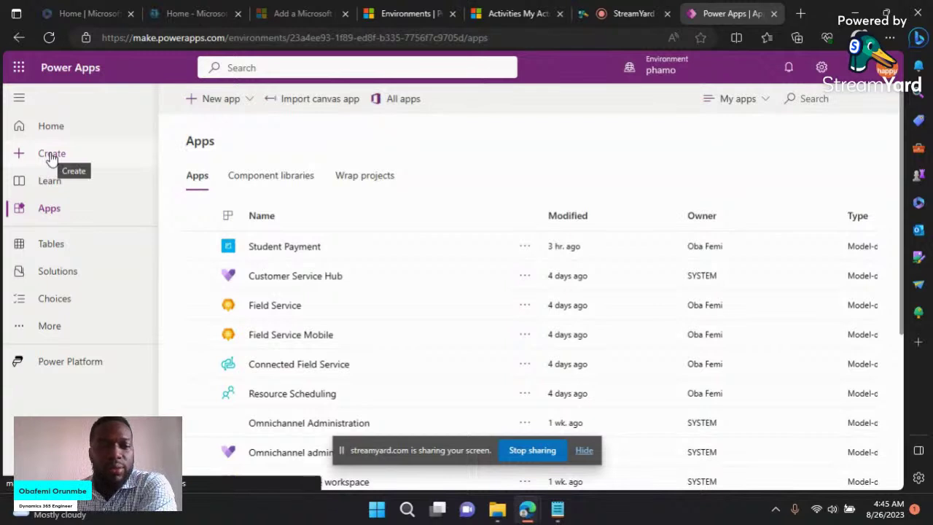
click(252, 103)
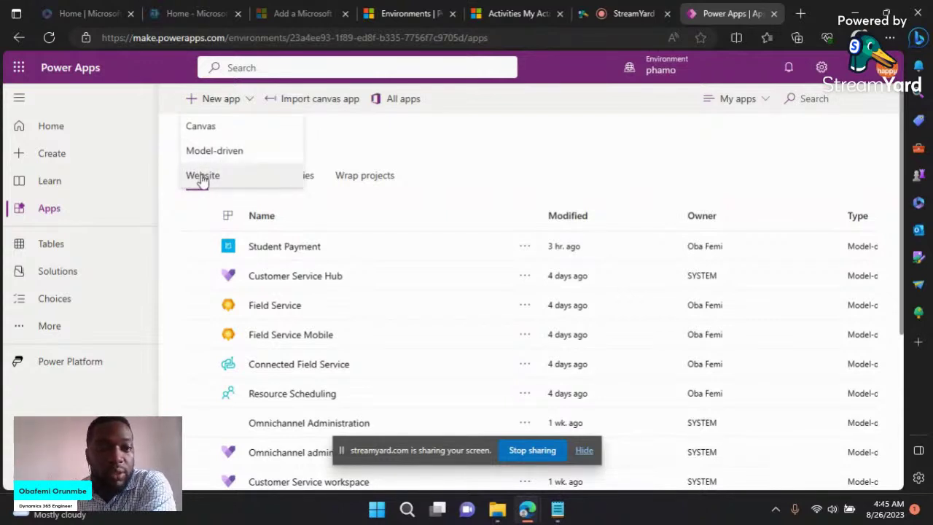
Step: Go to the Create page and browse its templates to the Blank app card
click(86, 161)
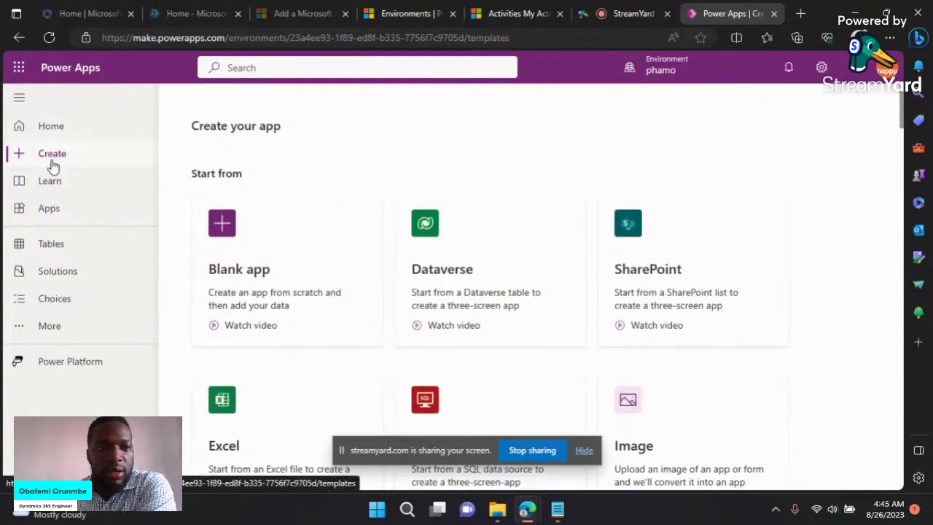
scroll(313, 281, down, 1)
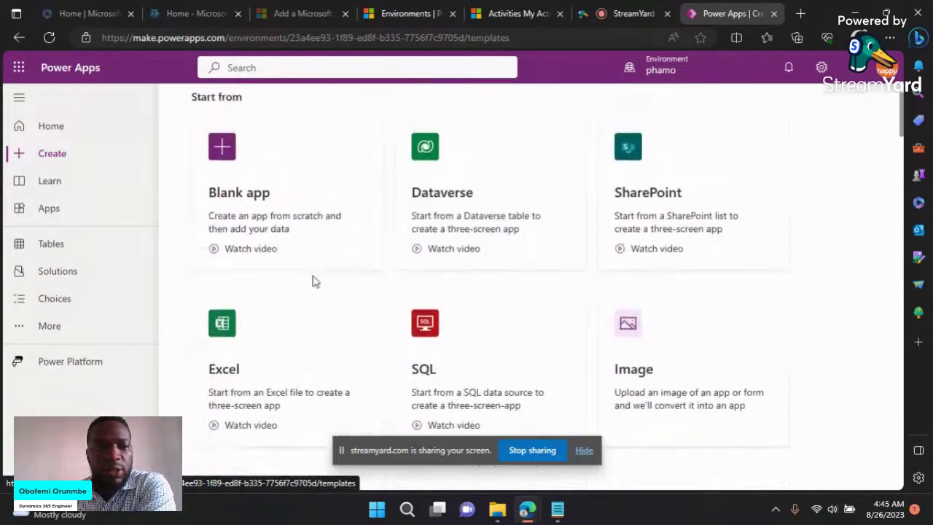
scroll(309, 277, up, 1)
scroll(306, 274, down, 1)
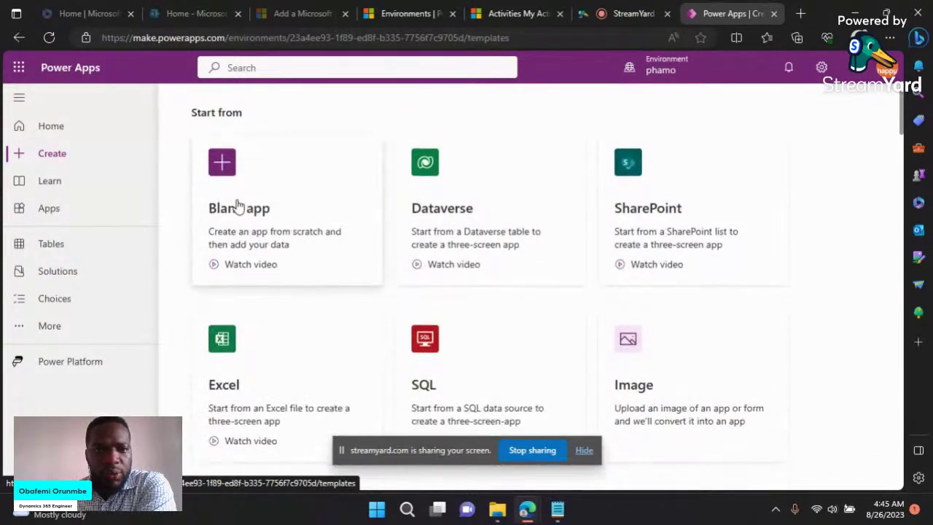
scroll(241, 200, down, 1)
scroll(242, 200, up, 2)
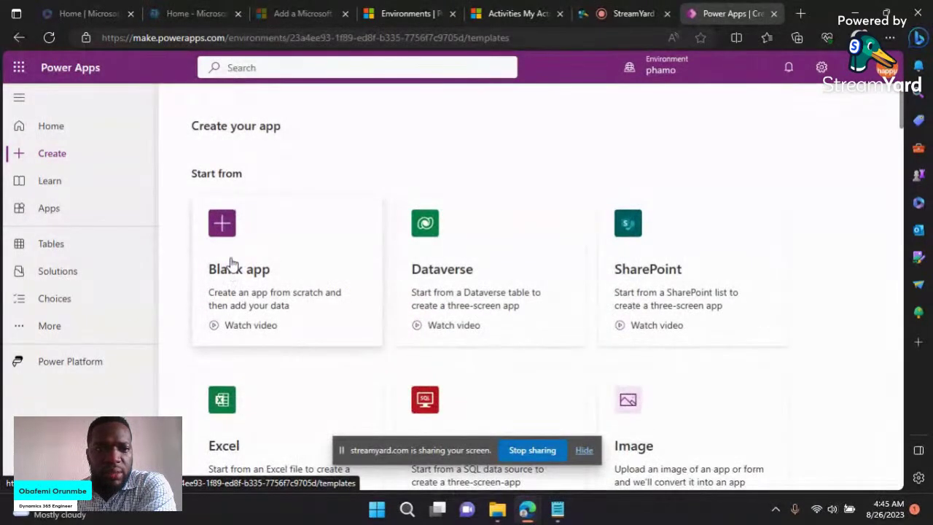
click(231, 266)
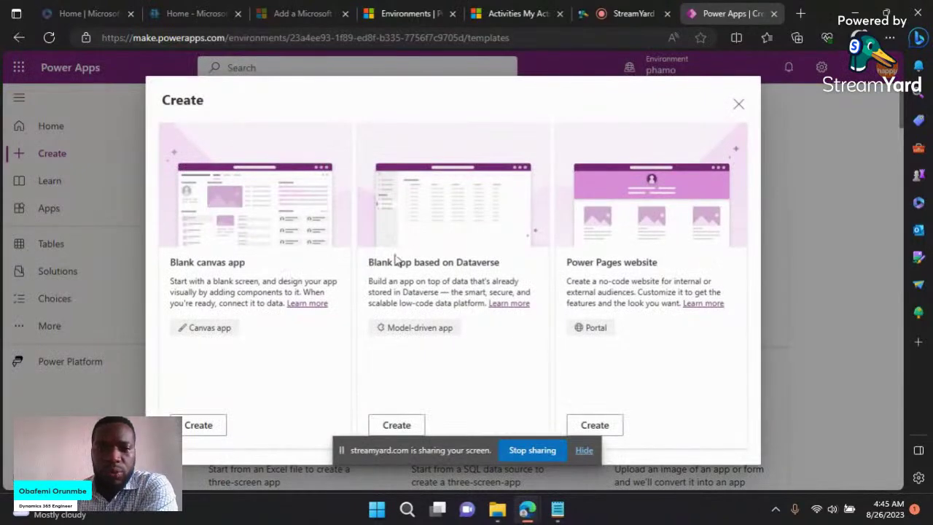
Step: Start a Blank app based on Dataverse from the blank app options
click(584, 451)
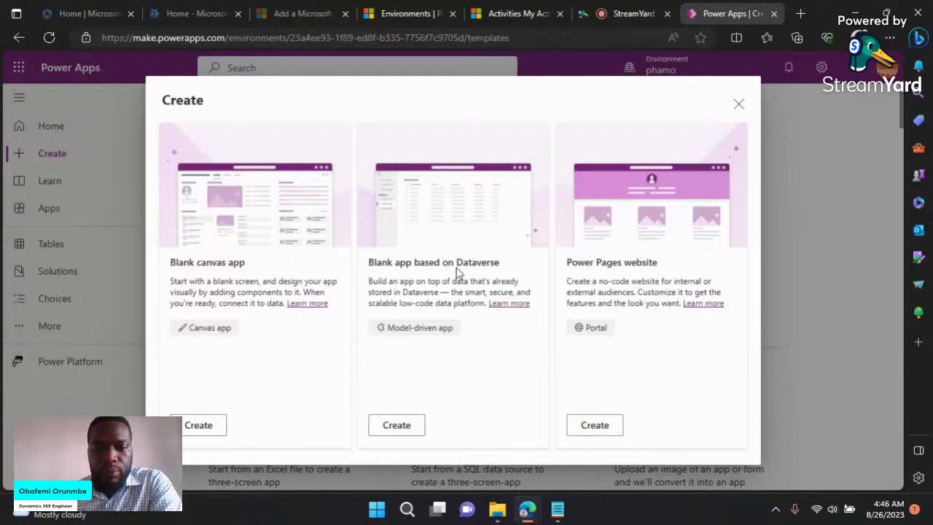
click(413, 427)
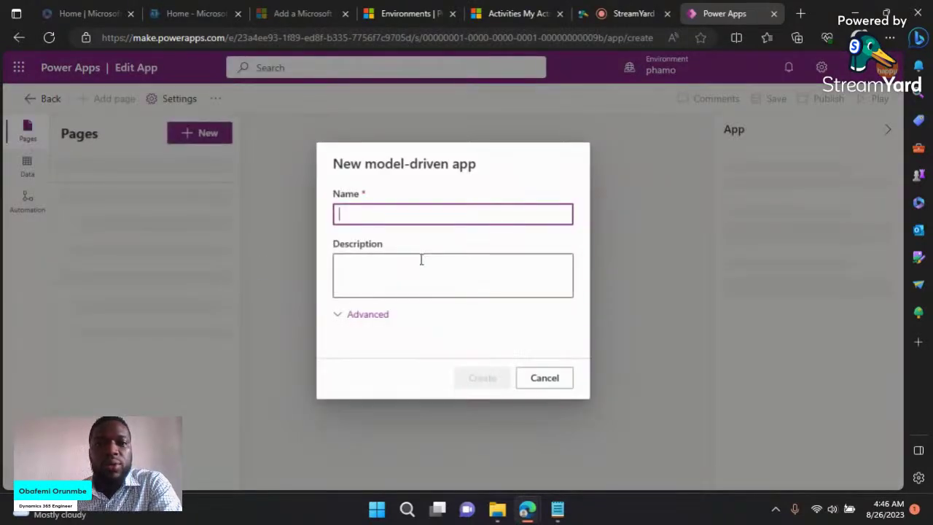
Step: Name the model-driven app 'Student Payment App' and describe it as managing student payments
click(407, 217)
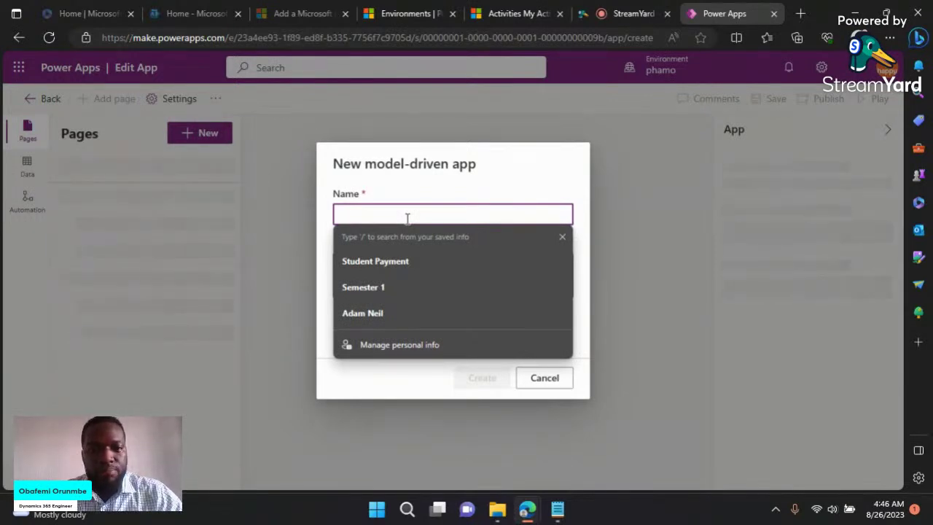
text(Stu)
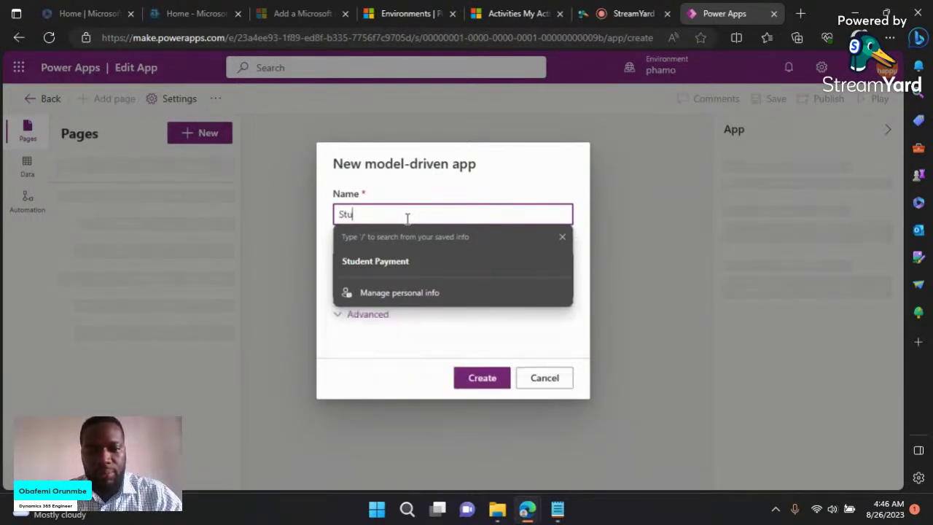
text(de)
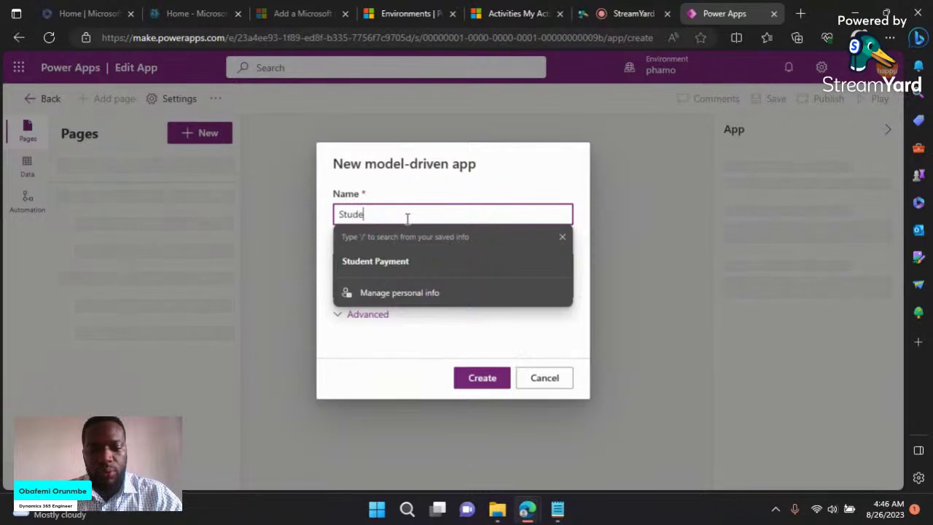
text(nt O)
key(BackSpace)
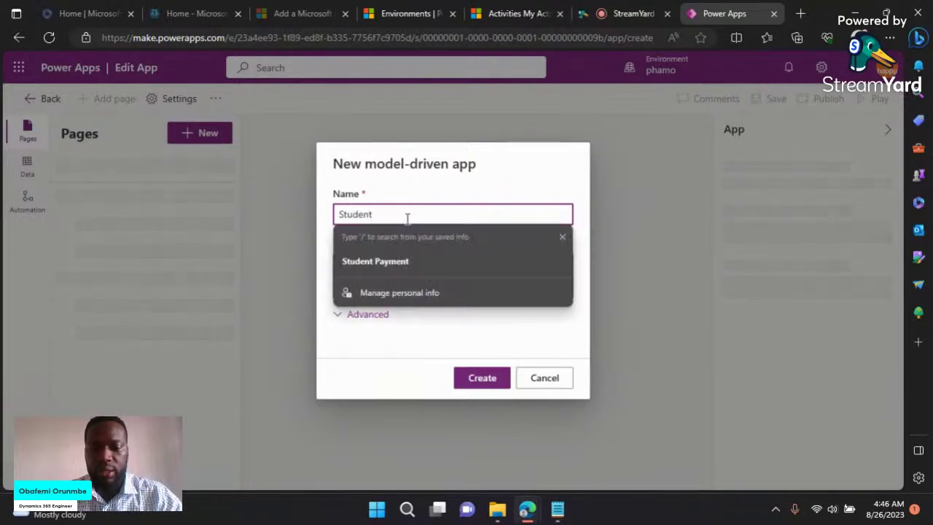
text(Paym)
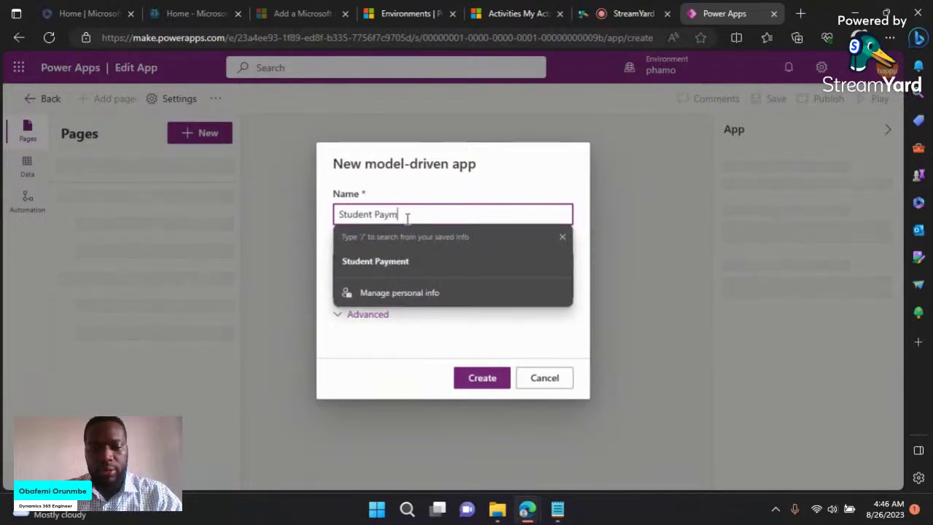
text(ent App)
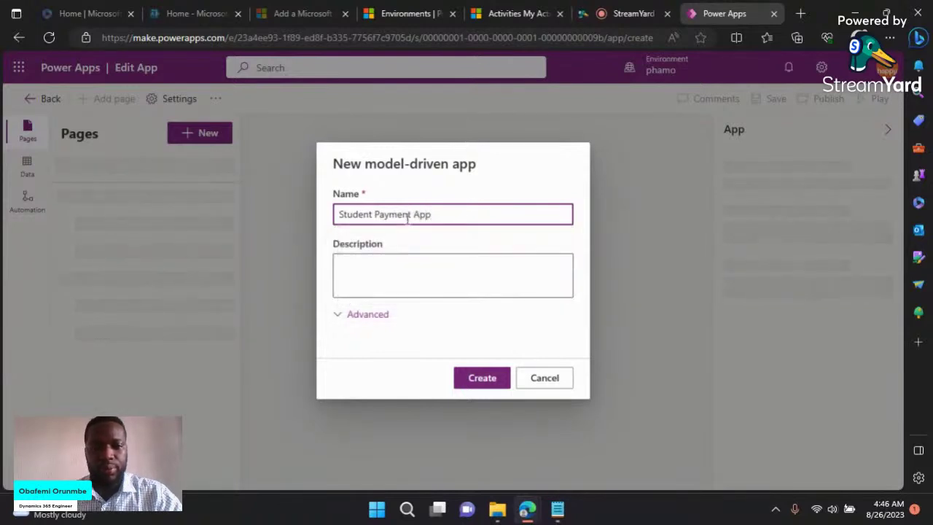
click(435, 271)
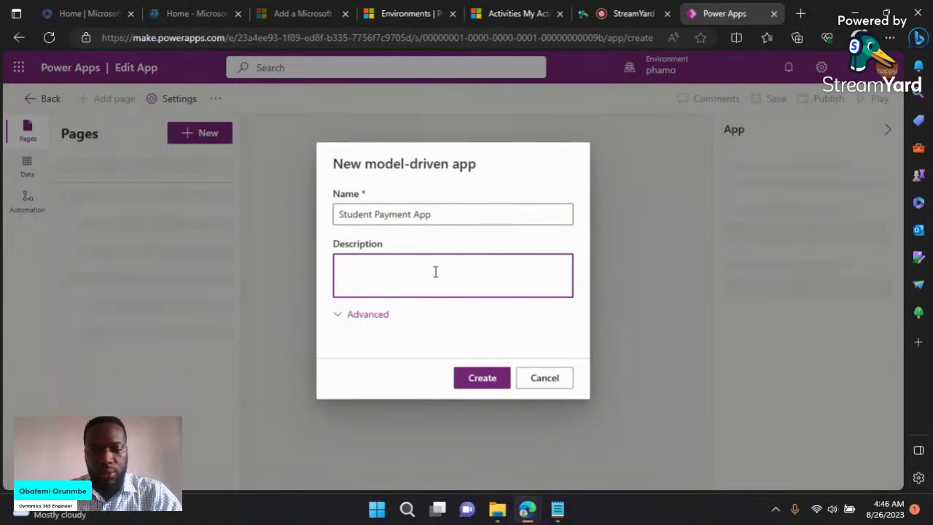
text(This )
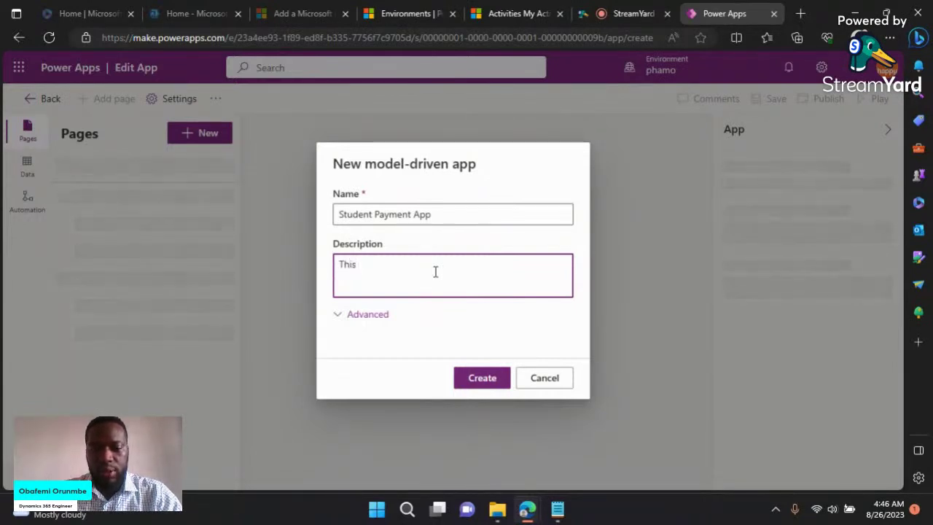
text(is app )
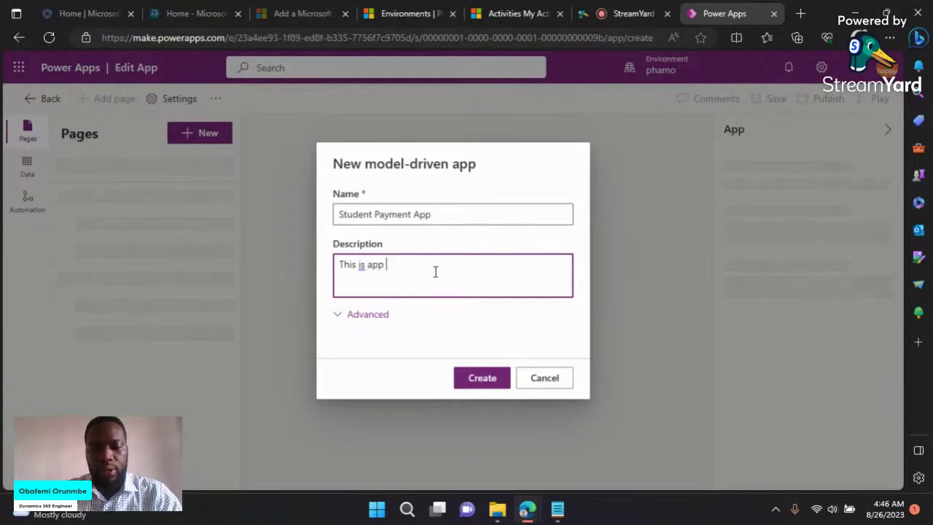
text(builde)
key(BackSpace)
key(BackSpace)
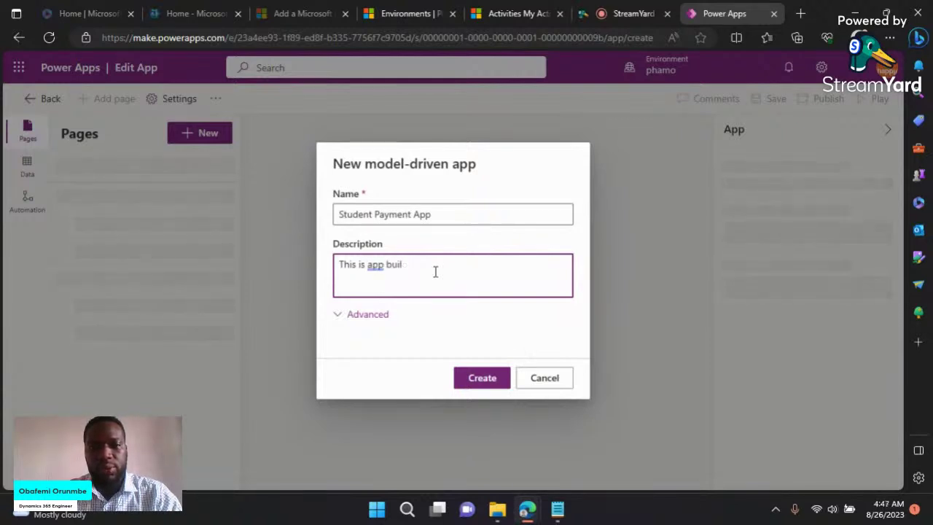
text(t to man)
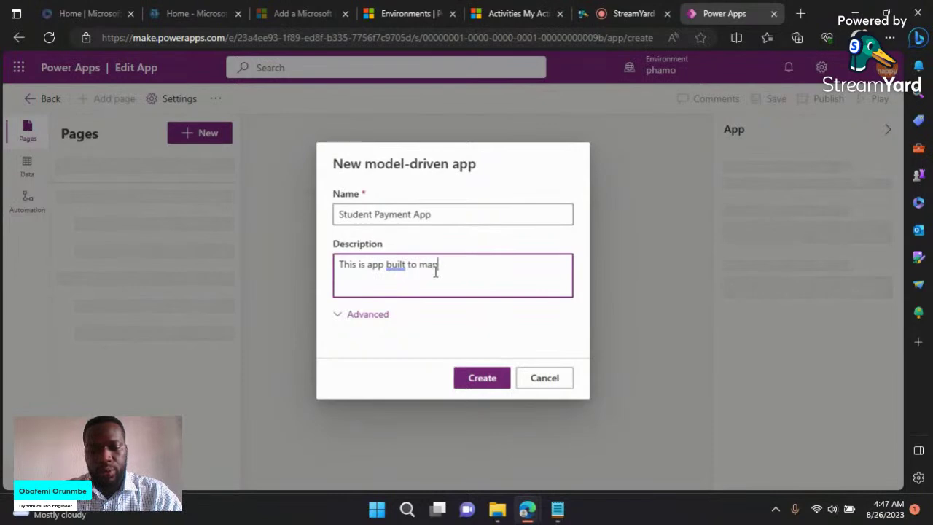
text(age)
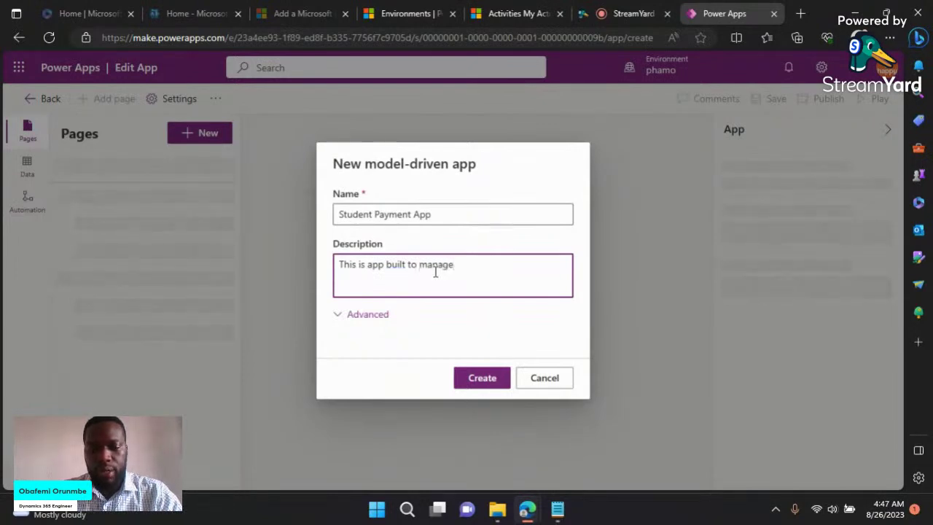
text(ment )
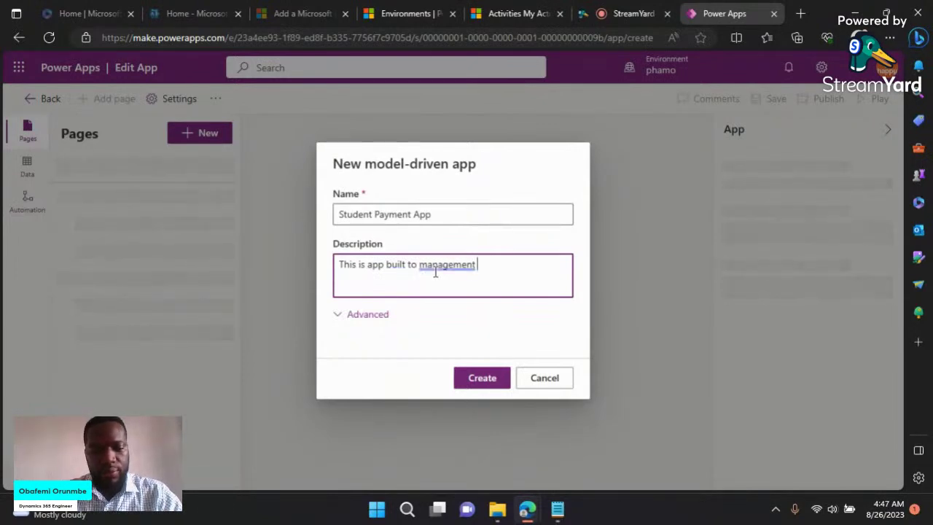
text(Stu)
key(BackSpace)
key(BackSpace)
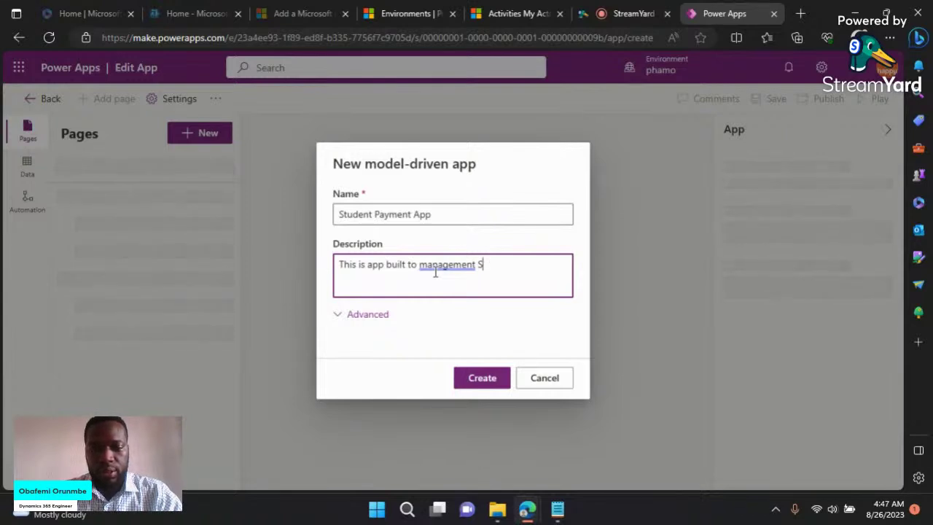
text(tu)
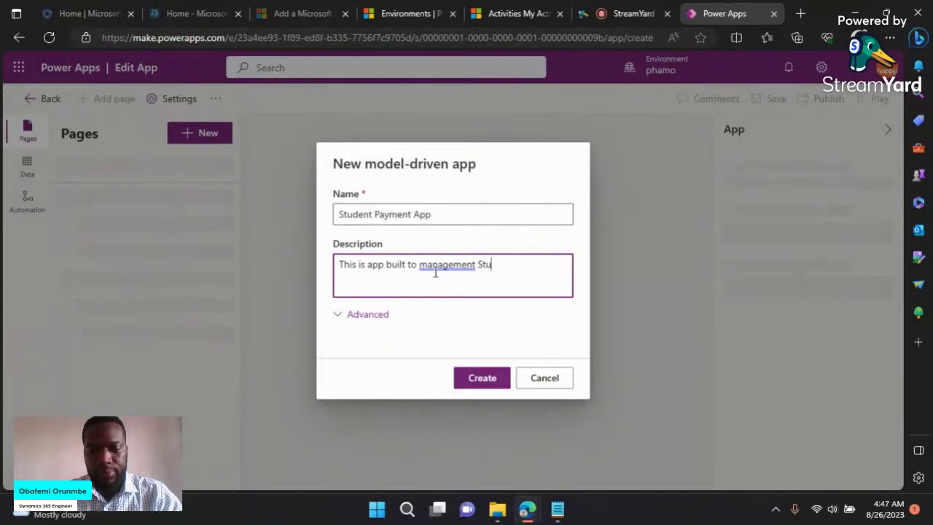
text(dent )
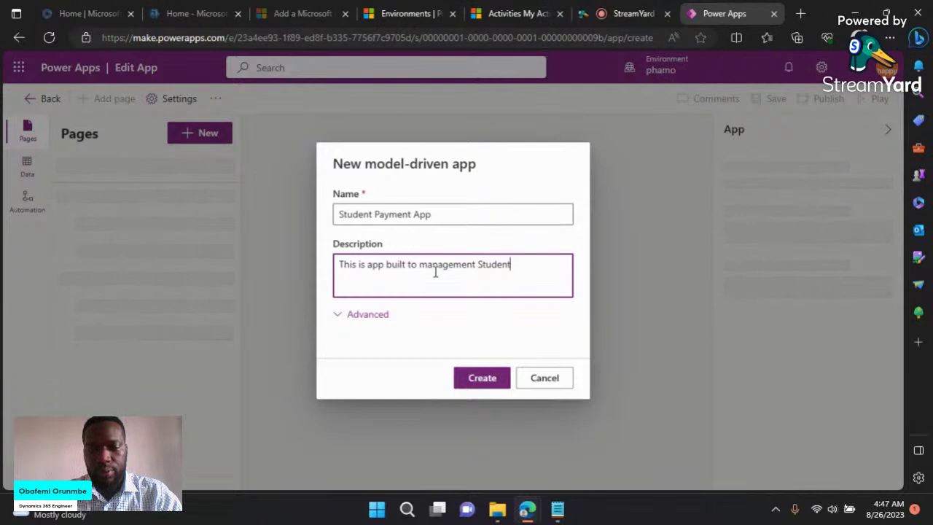
text(Payment)
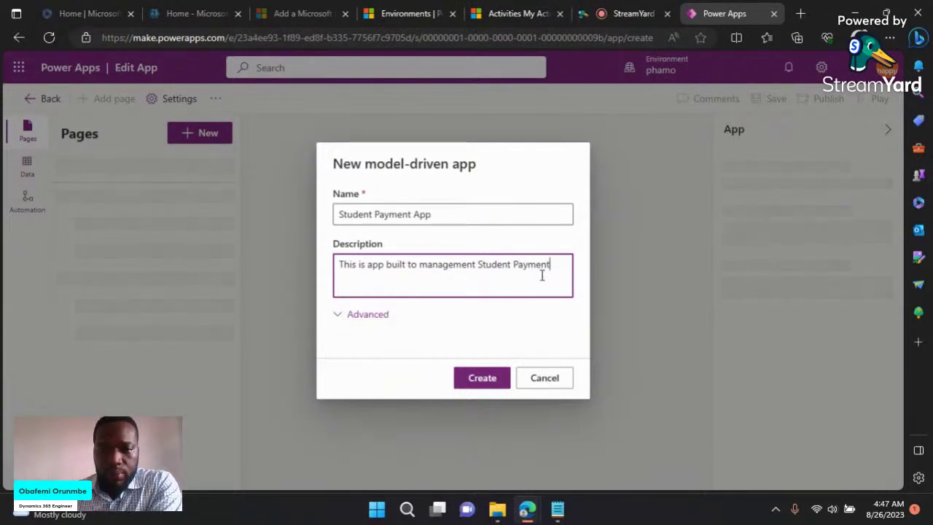
text(.)
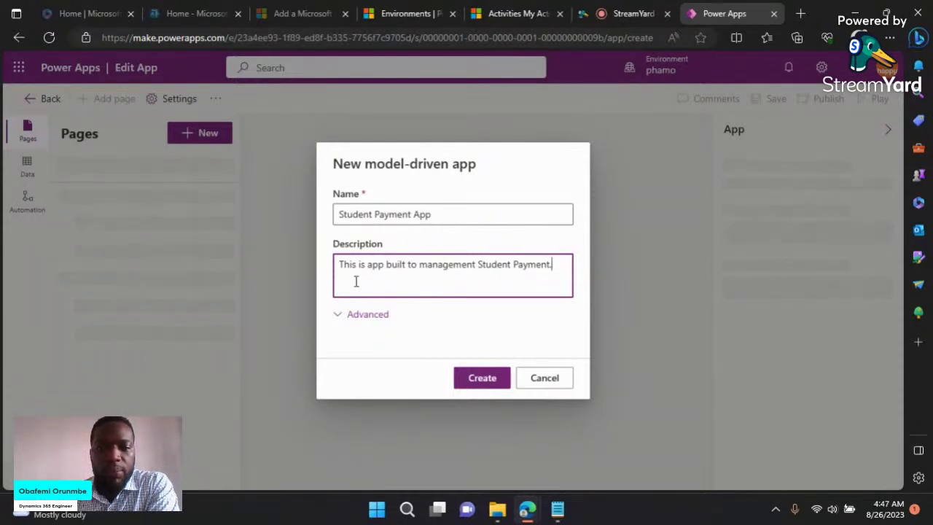
click(373, 322)
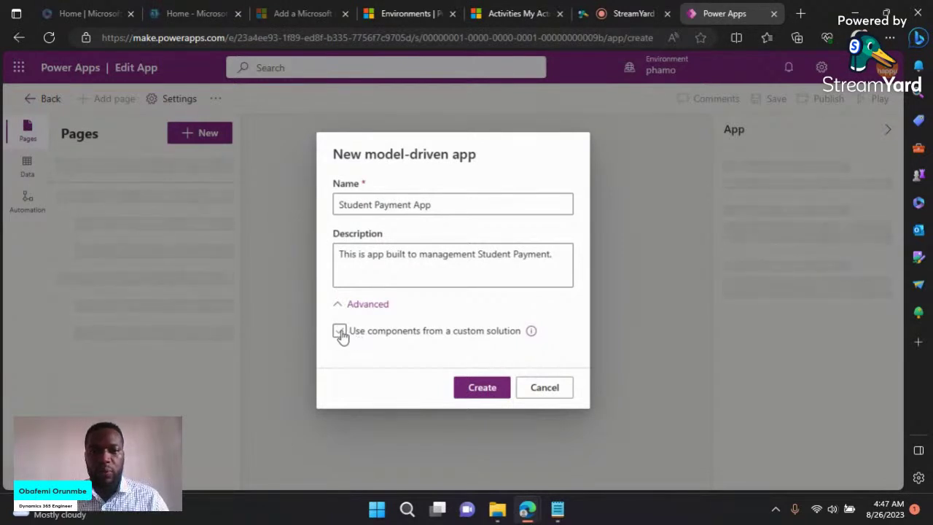
Step: In the advanced options, take the app's components from the Default Solution
click(340, 331)
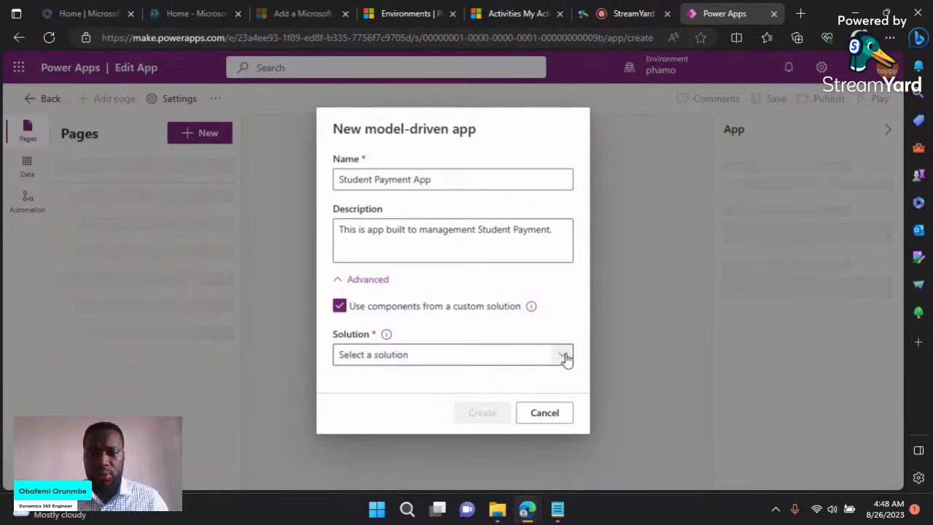
click(565, 357)
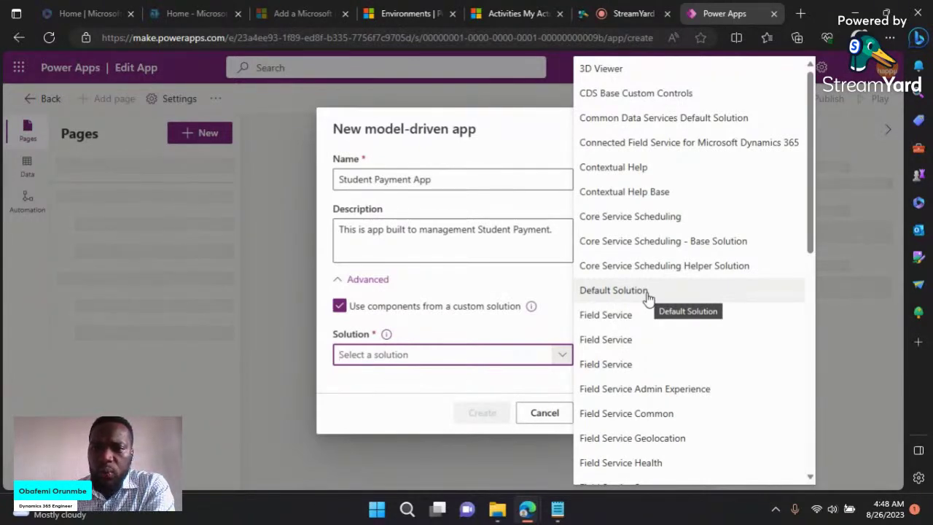
click(647, 293)
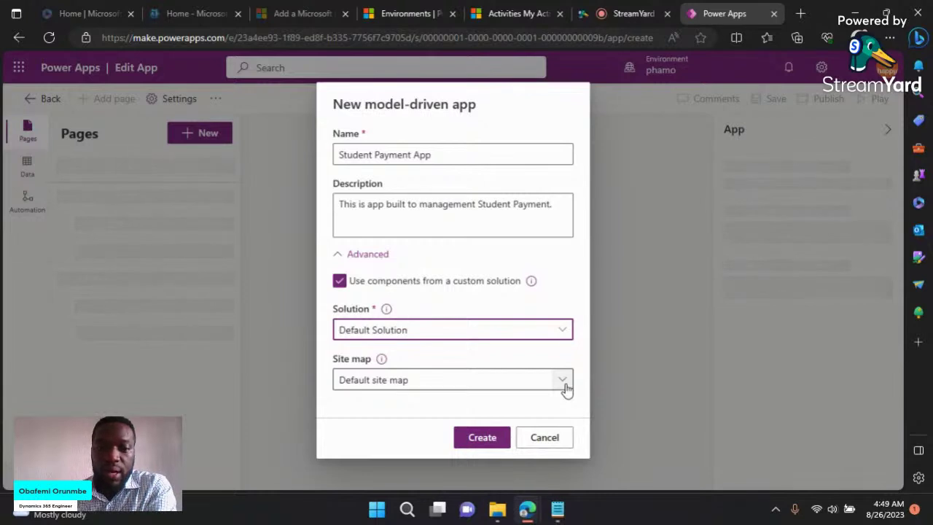
click(563, 381)
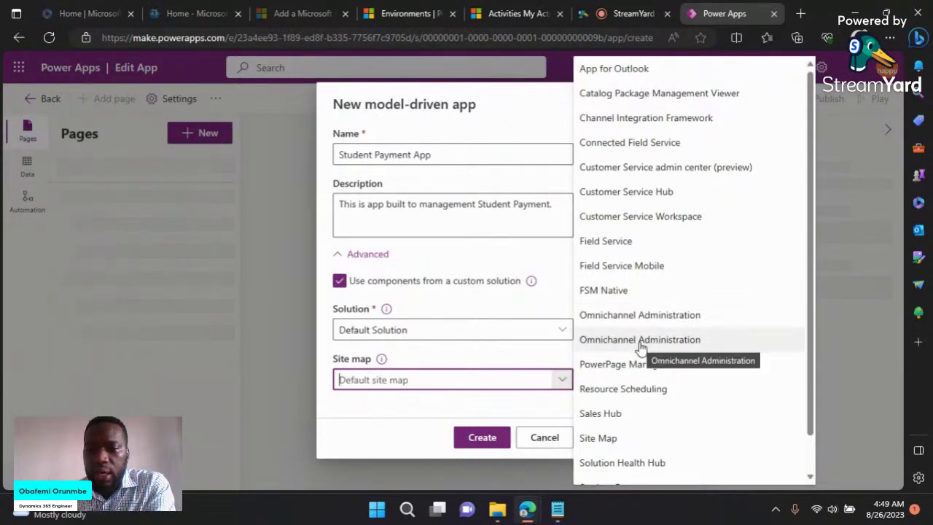
Step: Choose Sales Hub as the site map and create the Student Payment App
scroll(640, 349, down, 1)
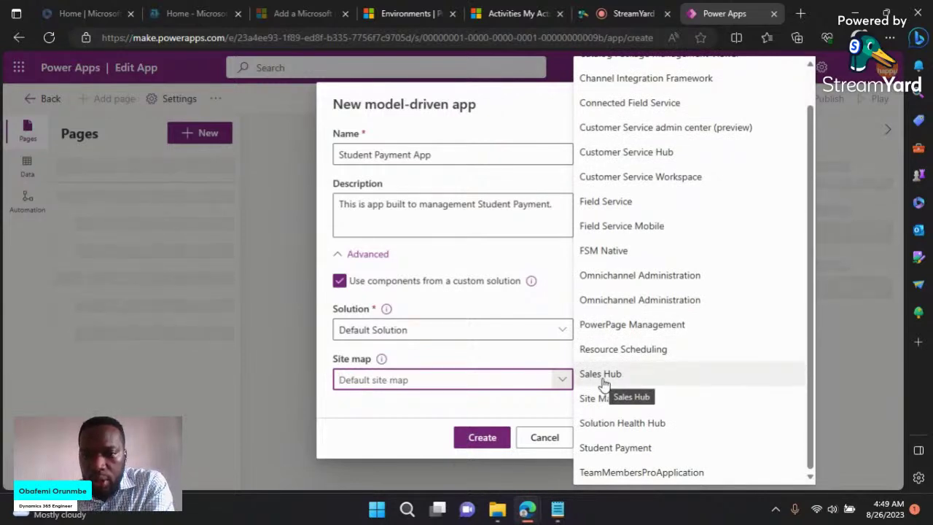
scroll(604, 384, up, 1)
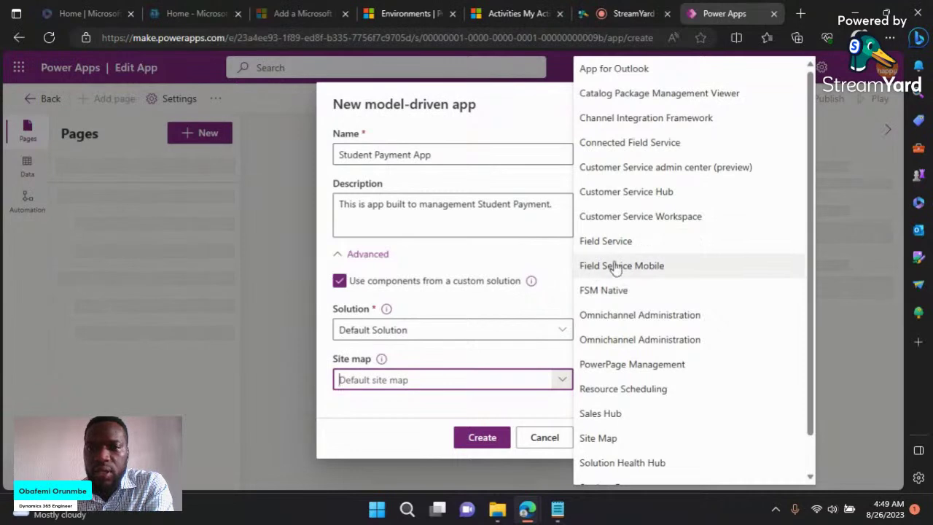
scroll(672, 276, down, 1)
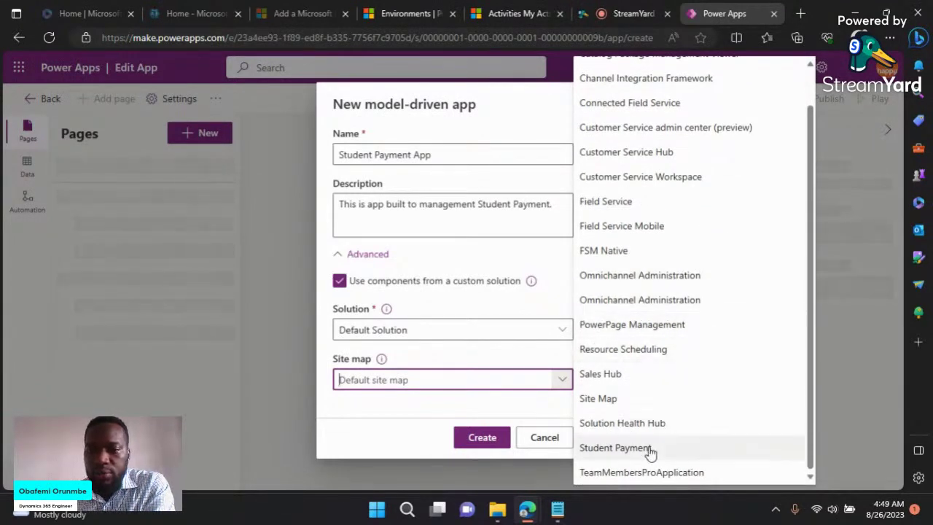
scroll(664, 430, up, 1)
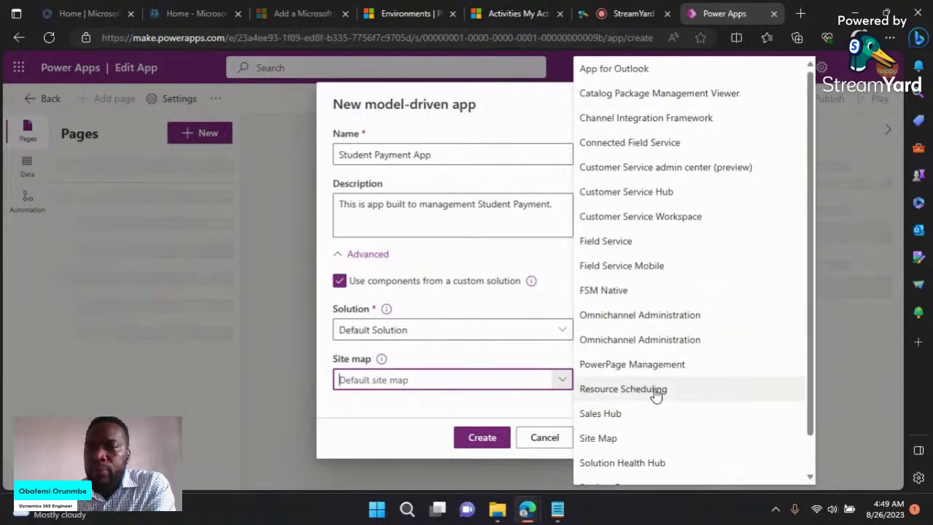
scroll(667, 415, down, 1)
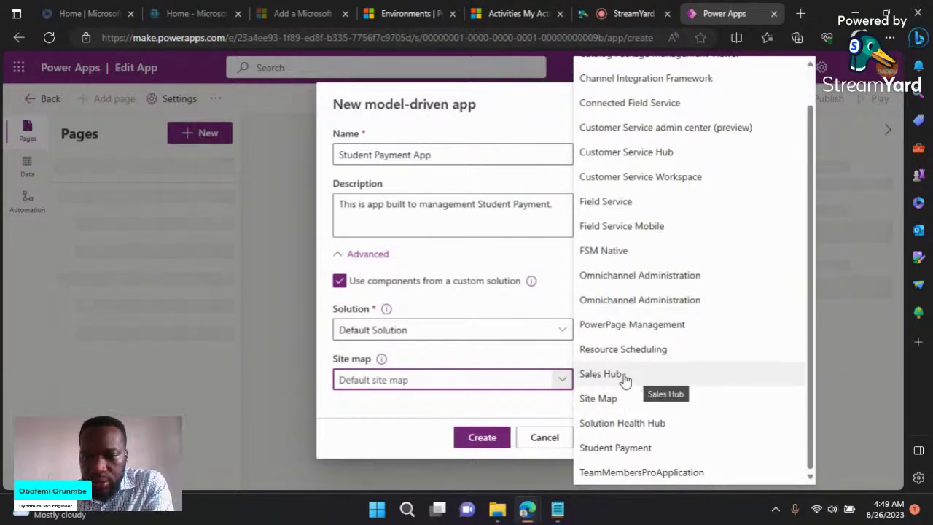
click(624, 376)
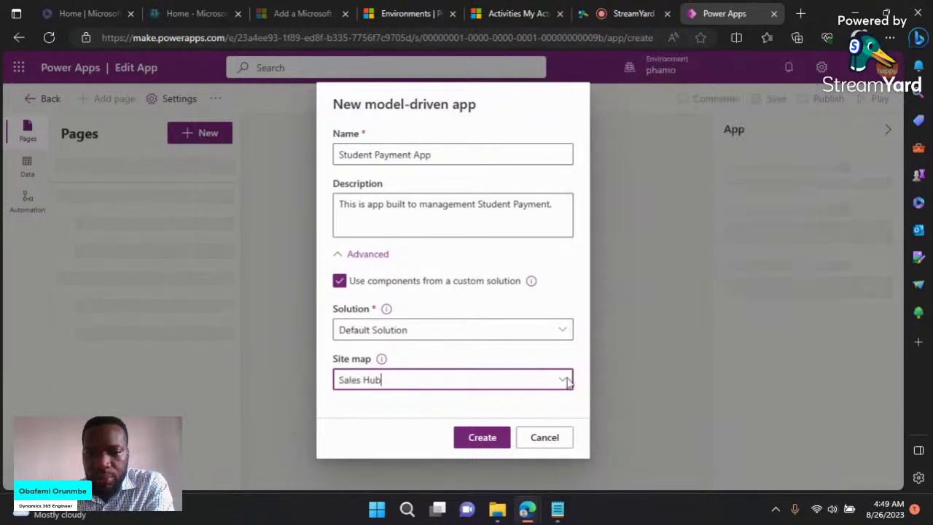
click(470, 442)
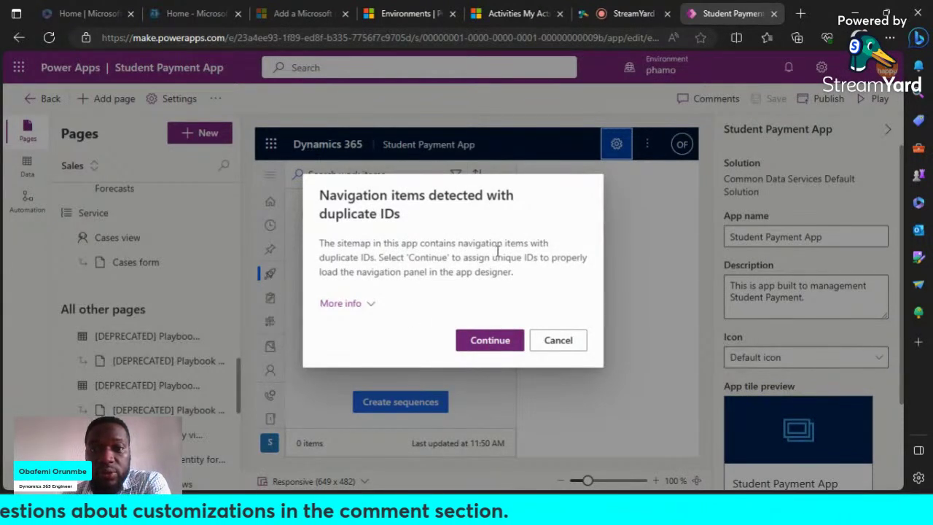
Step: Give the duplicate navigation items unique IDs and collapse the app properties panel
click(367, 303)
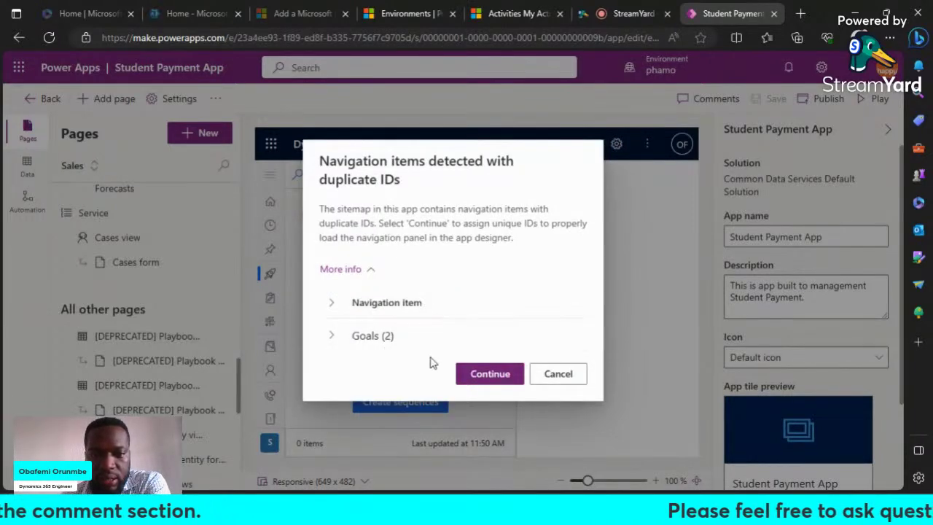
click(489, 376)
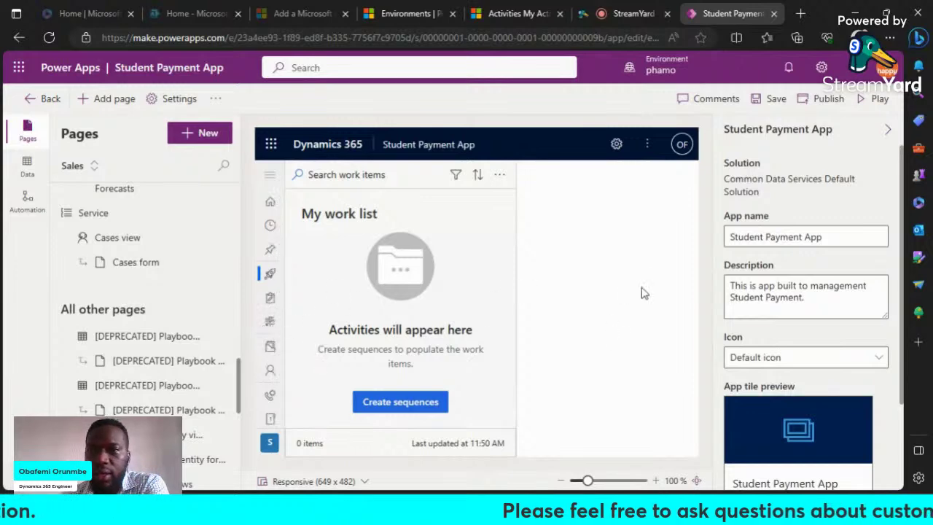
click(889, 133)
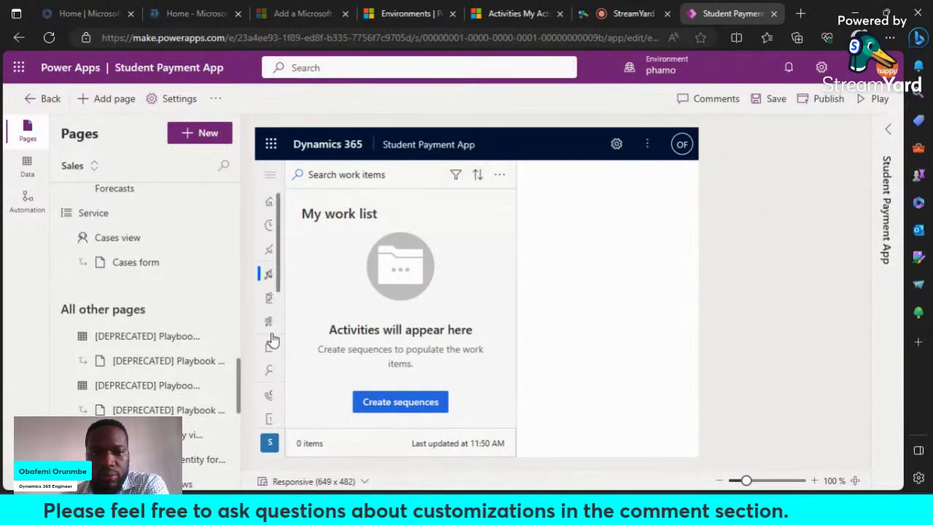
Step: Restore the properties panel and scroll the Pages list up to the Navigation section
click(887, 130)
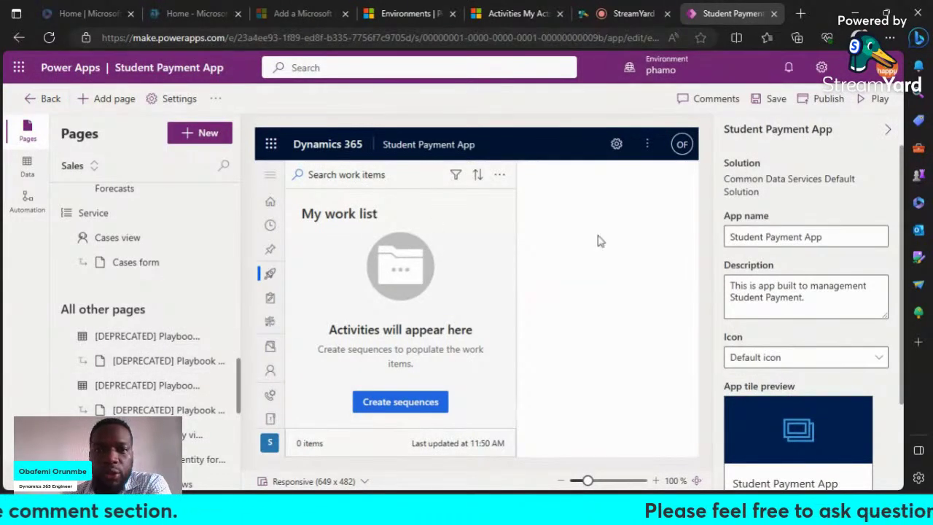
scroll(170, 310, up, 10)
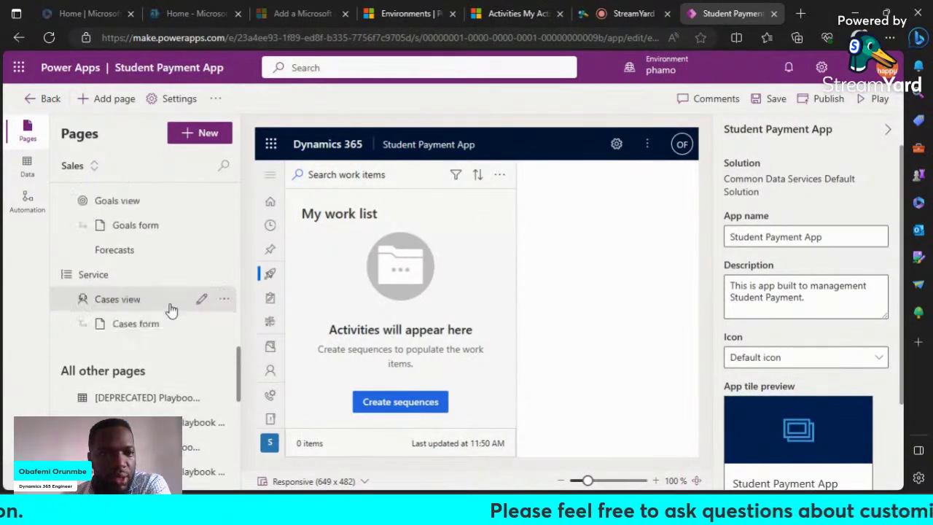
scroll(170, 310, up, 5)
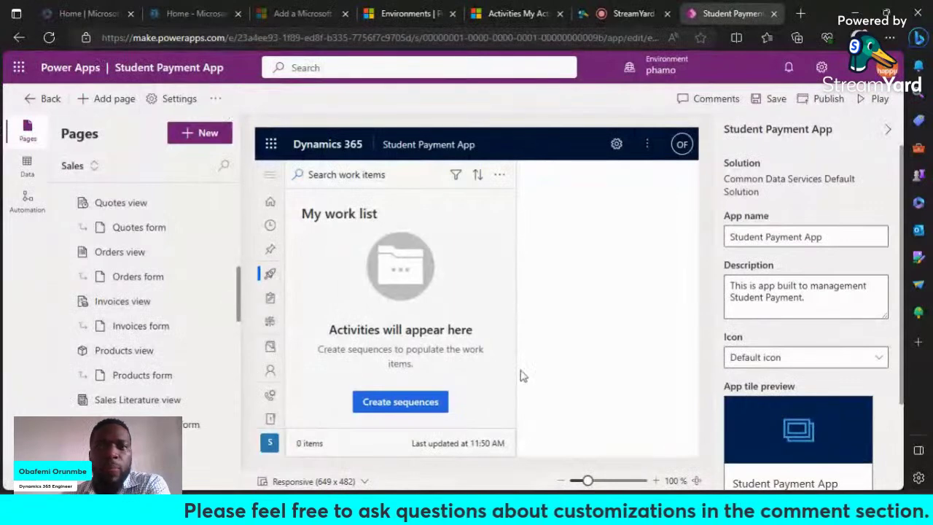
scroll(143, 289, up, 2)
scroll(145, 290, up, 3)
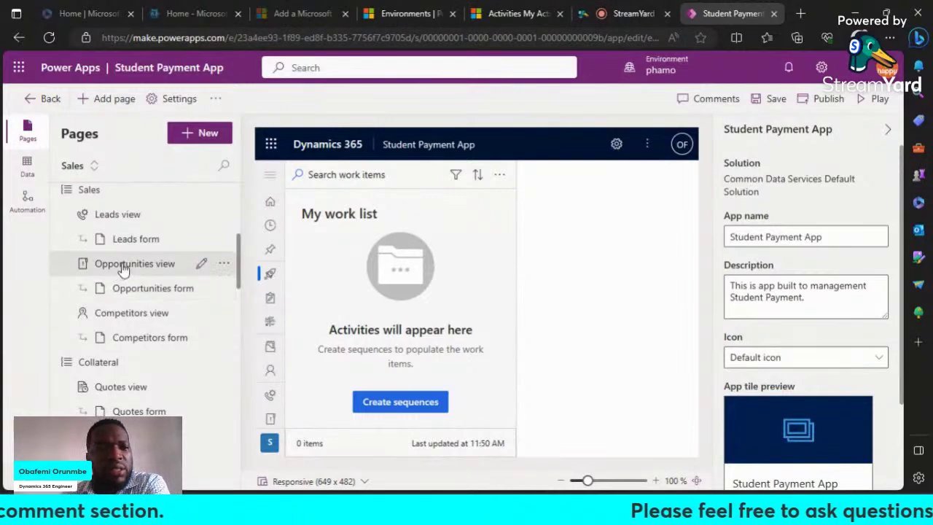
scroll(124, 264, up, 5)
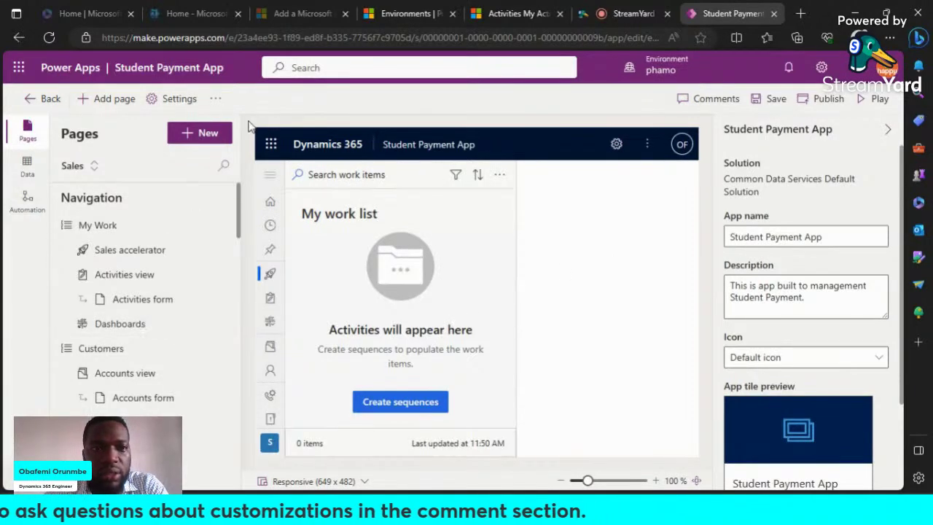
click(216, 101)
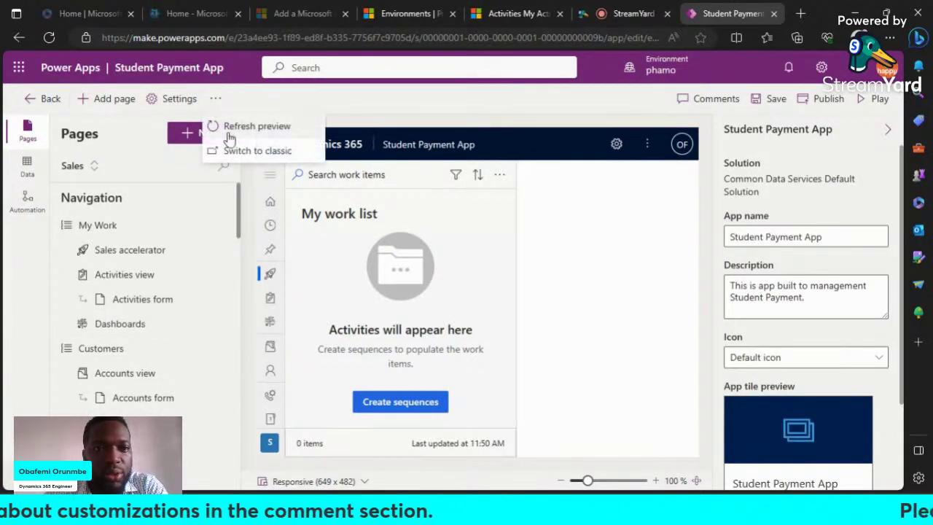
Step: Save and publish the app, always allow Power Apps pop-ups, and open the classic App Designer
click(261, 153)
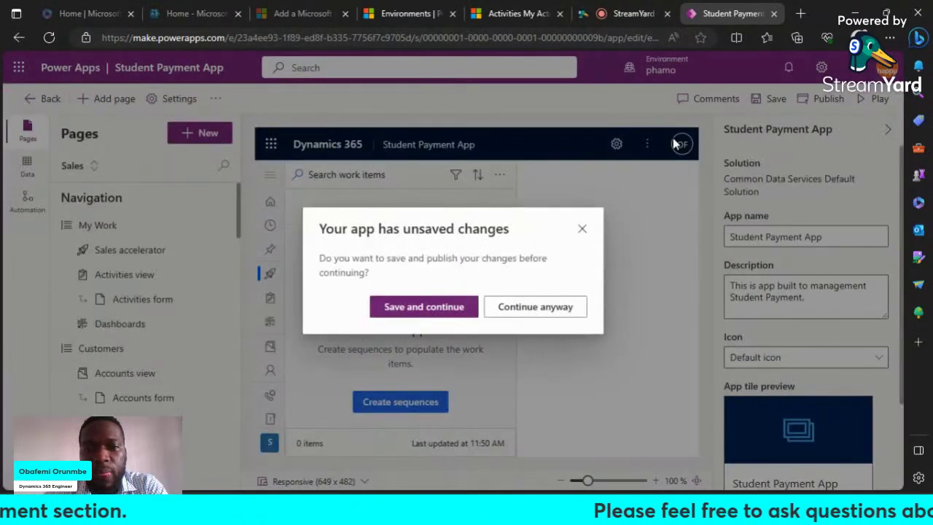
click(438, 309)
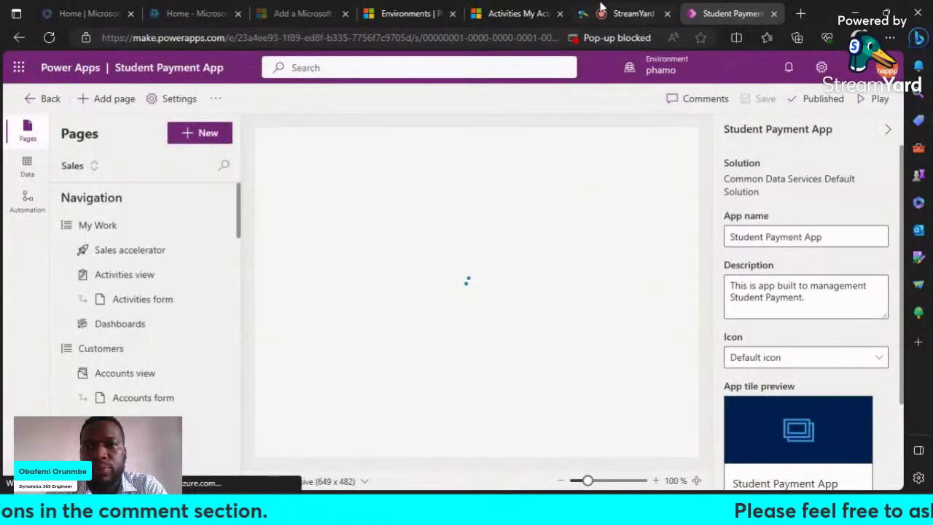
click(628, 38)
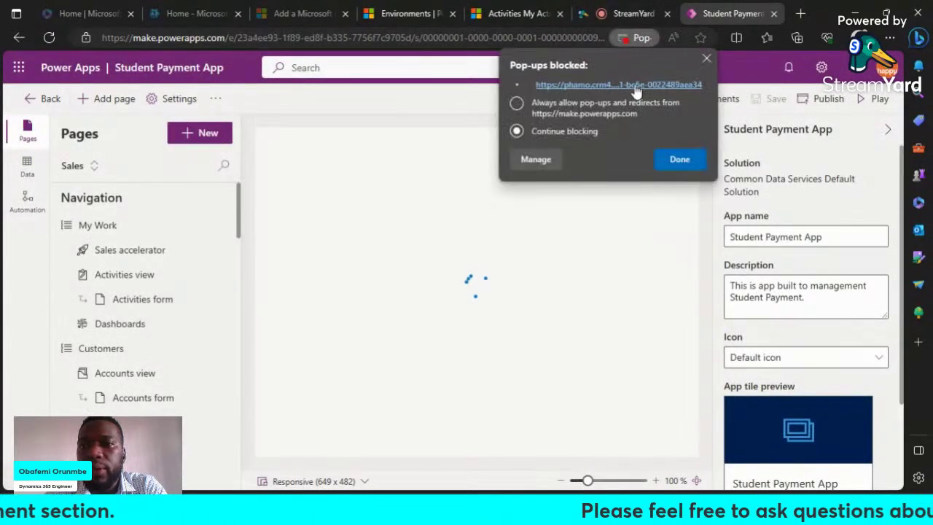
click(571, 117)
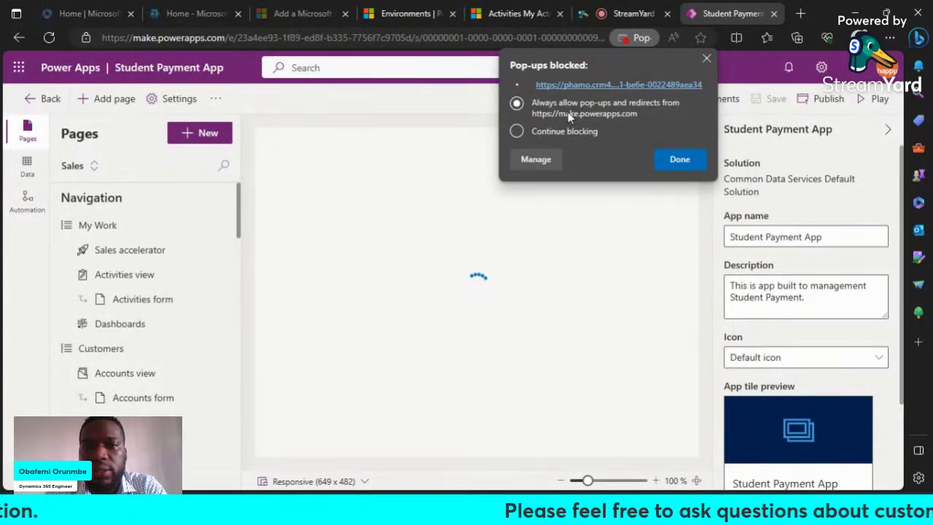
click(681, 159)
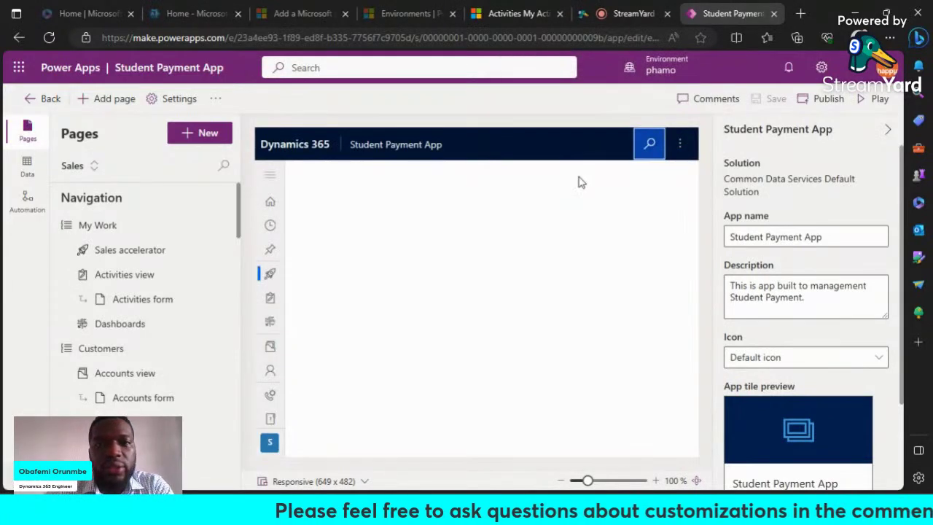
click(215, 99)
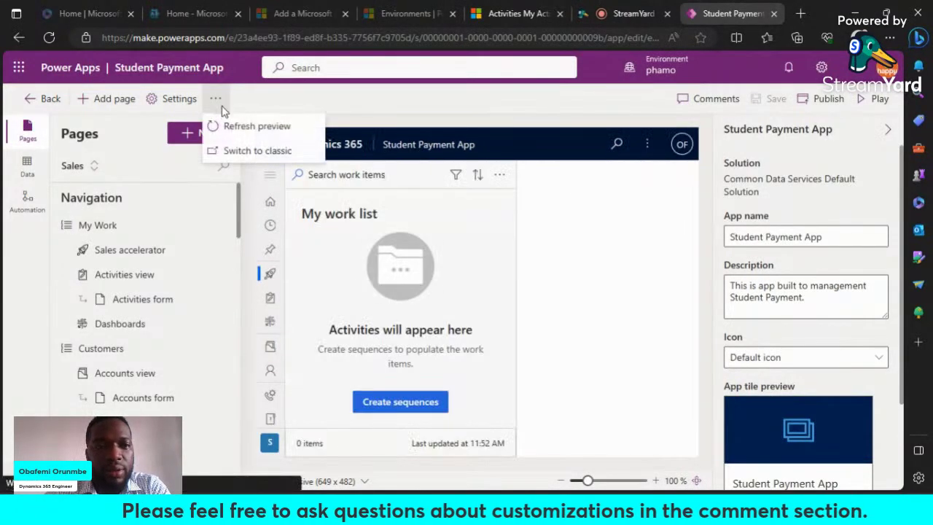
click(289, 151)
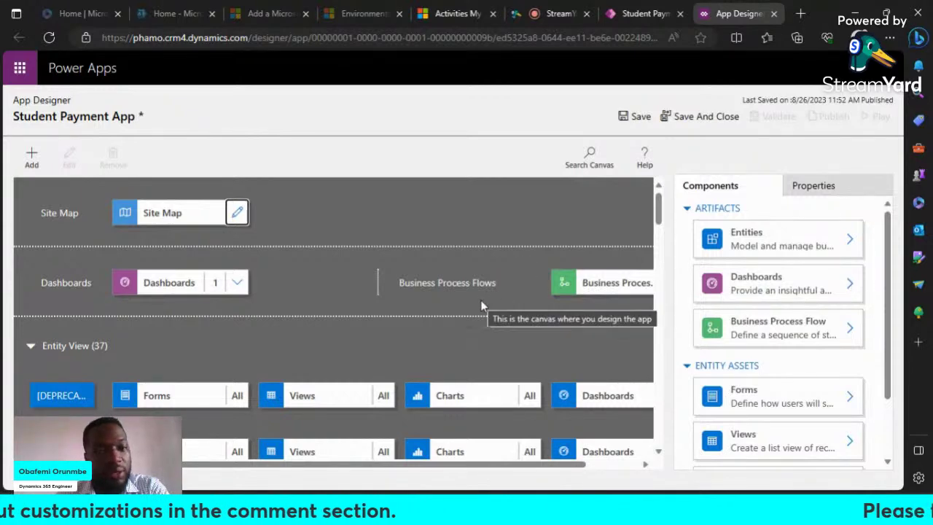
Step: Review the classic designer's entity rows (Account, Action Card, Activity) and Entity Assets list
scroll(484, 293, down, 3)
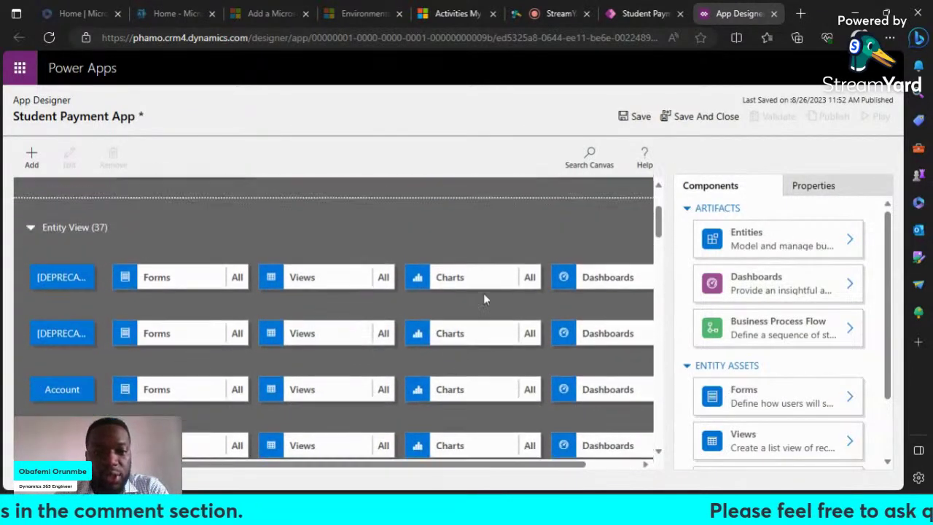
scroll(484, 293, up, 1)
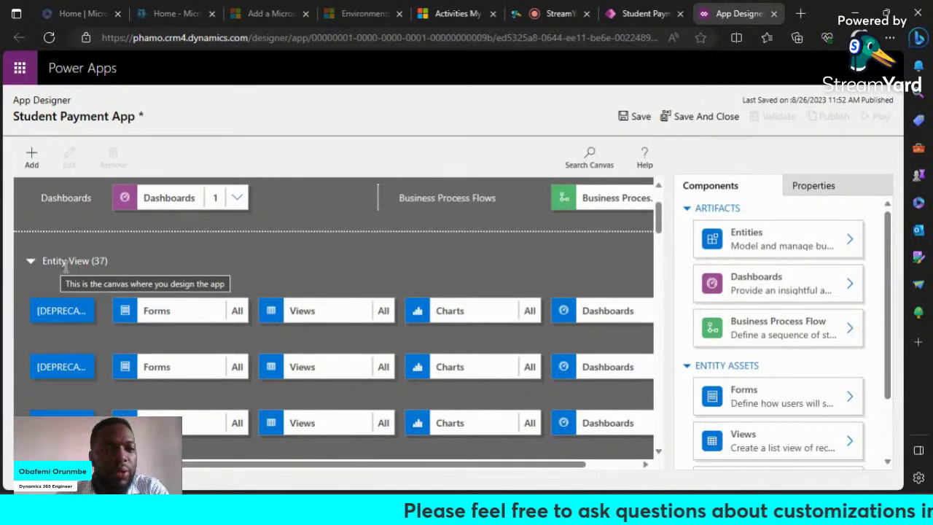
scroll(81, 271, down, 1)
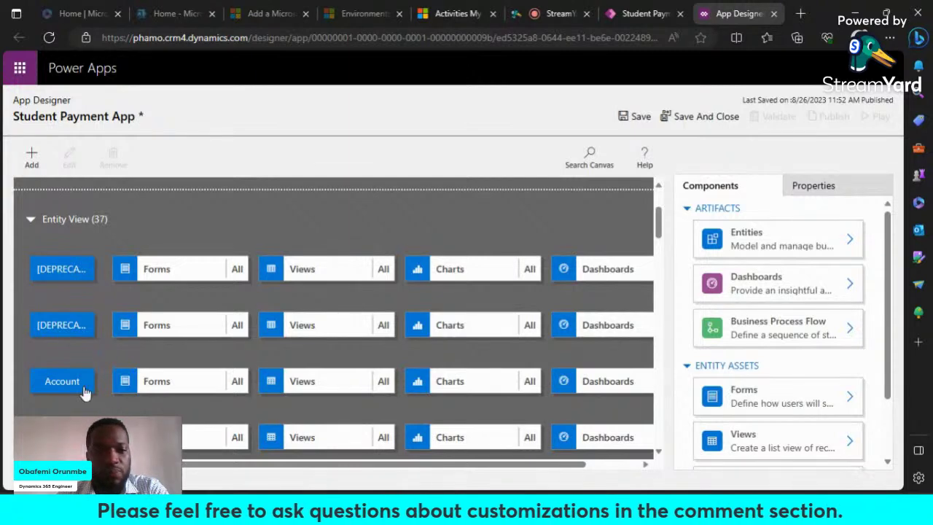
click(616, 14)
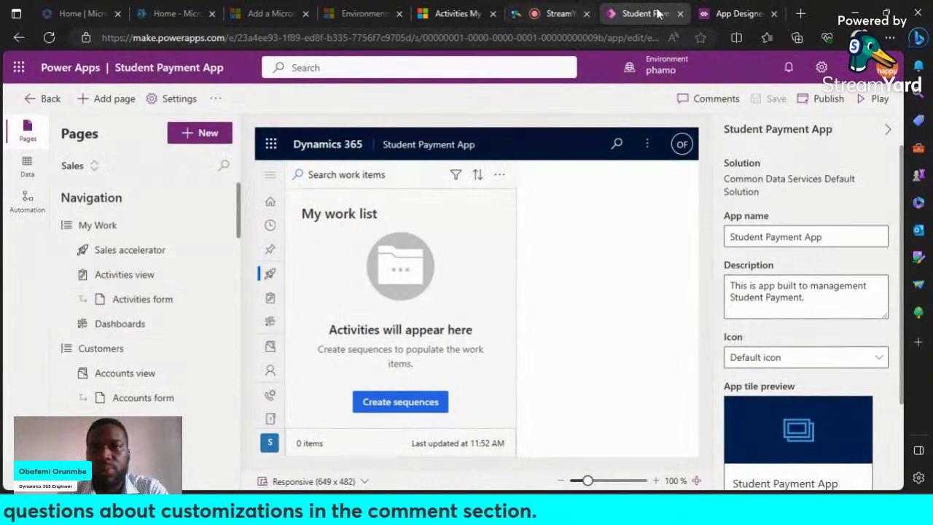
click(719, 14)
scroll(409, 234, down, 1)
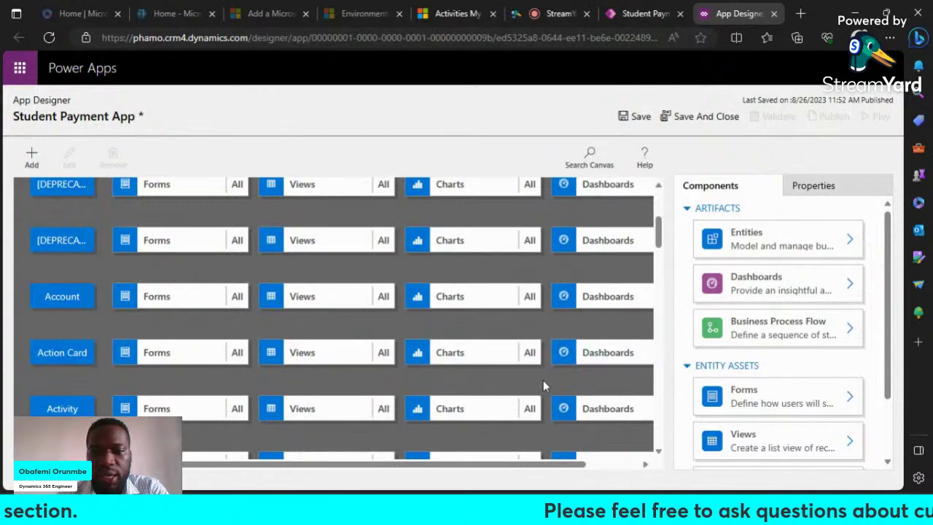
scroll(802, 332, down, 1)
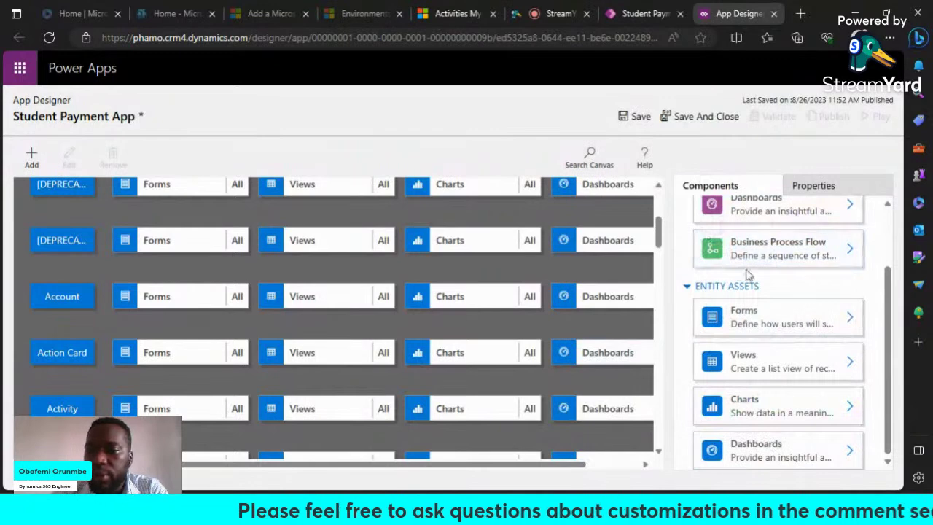
Step: Review the forms list for the first entity in the classic app designer
click(855, 319)
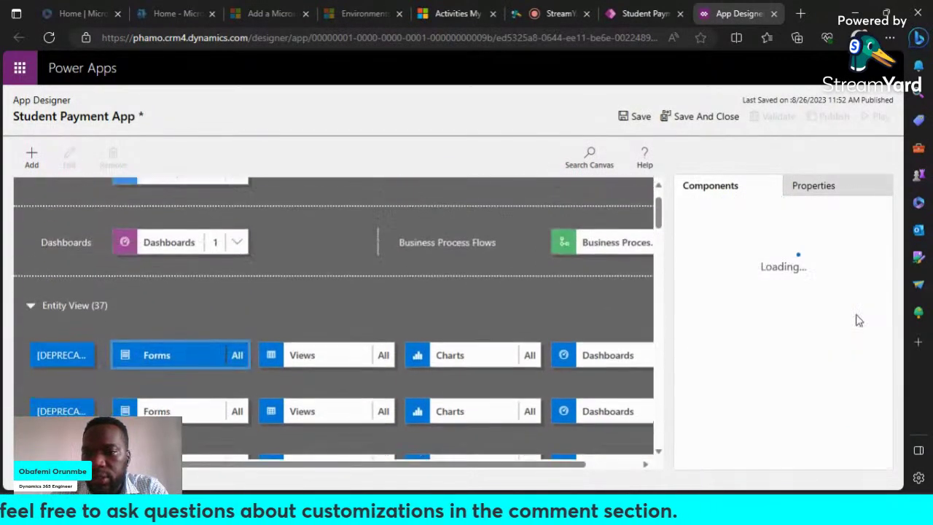
scroll(780, 349, down, 1)
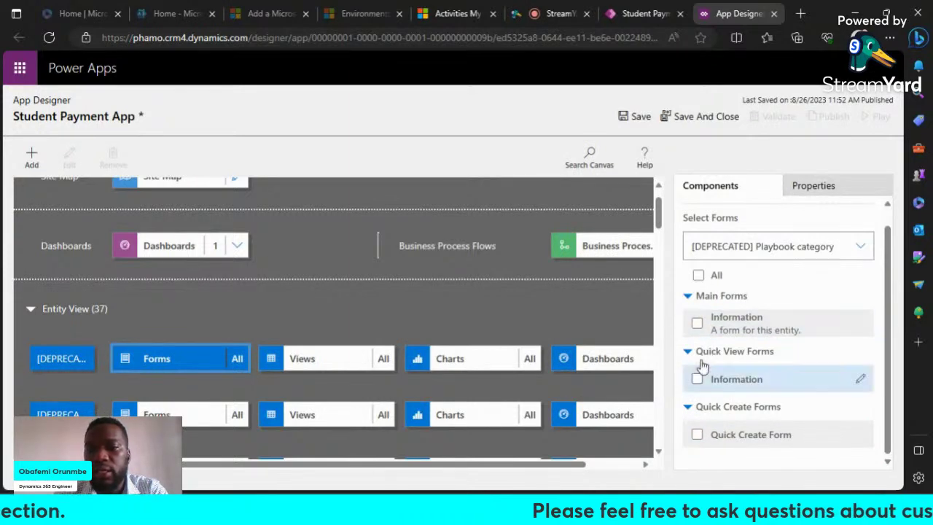
scroll(684, 352, up, 1)
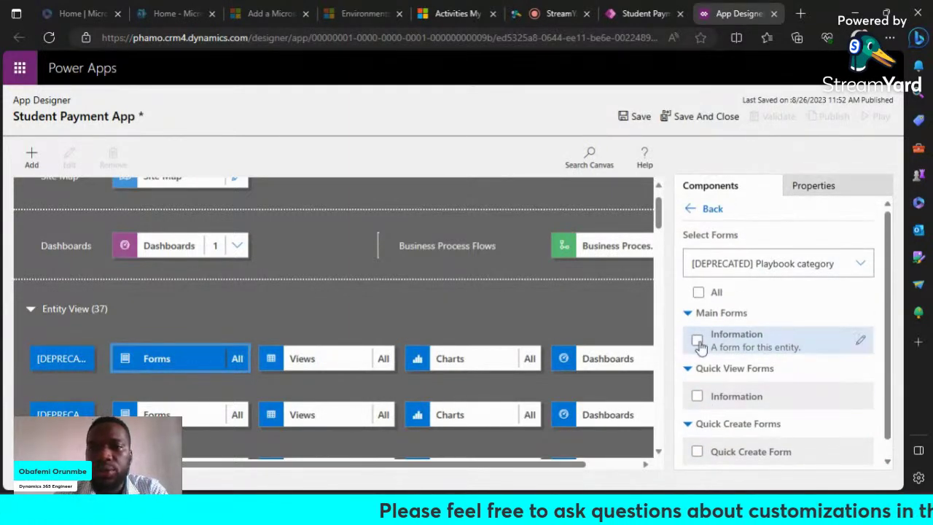
scroll(700, 347, down, 1)
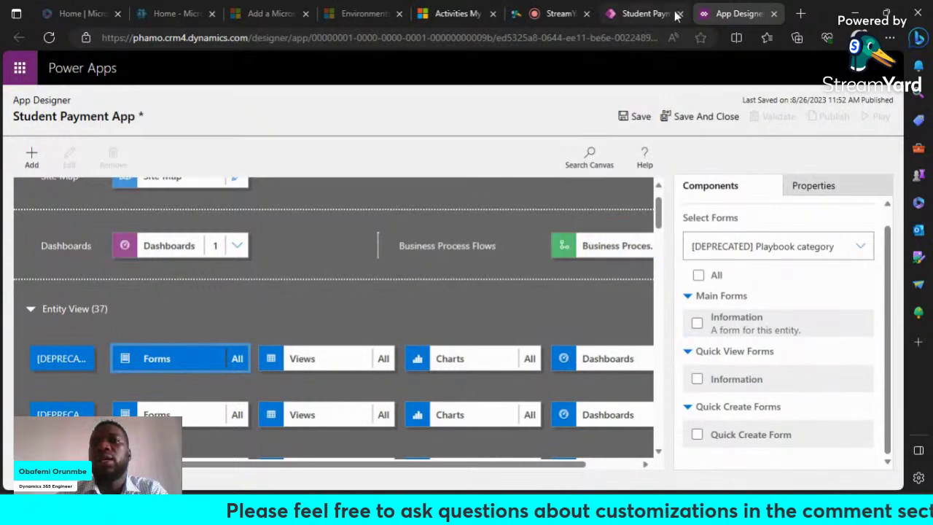
scroll(187, 289, up, 1)
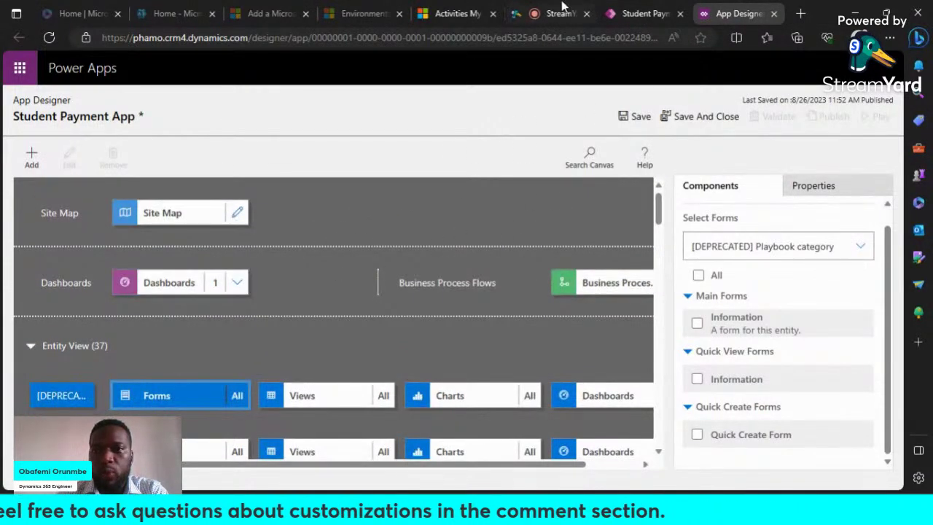
Step: Compare the modern and classic designers, ending on the modern Student Payment App designer
click(660, 11)
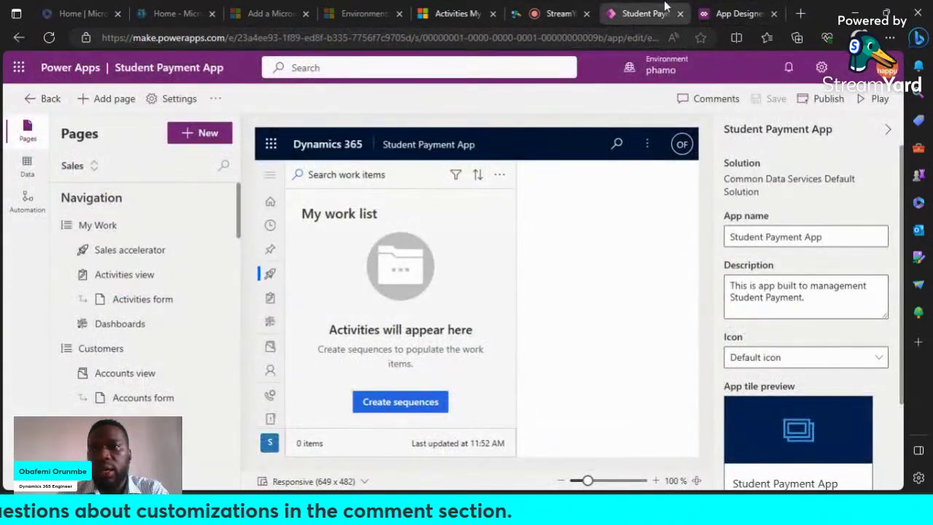
click(737, 13)
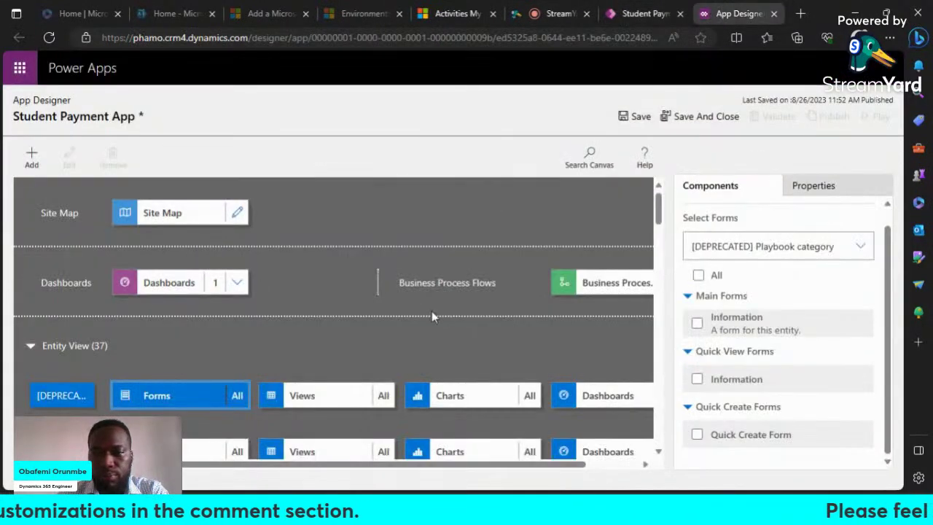
scroll(386, 330, down, 1)
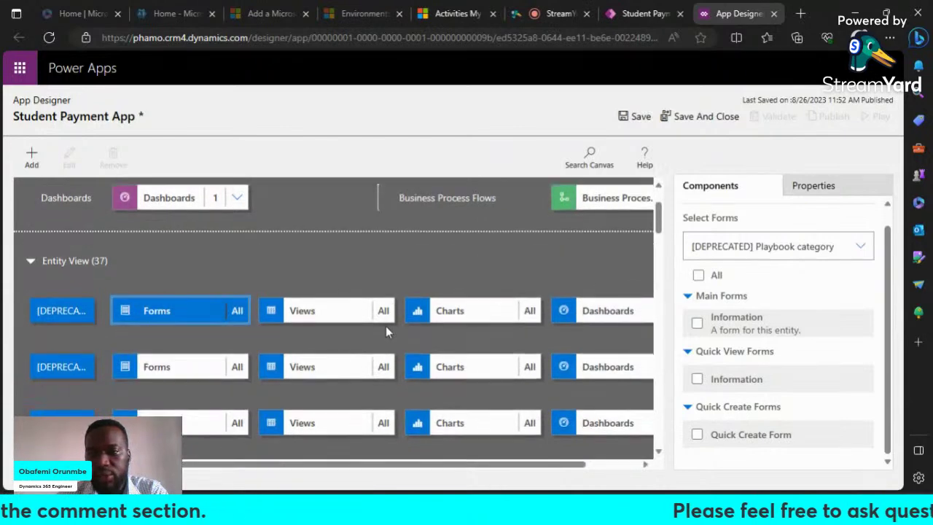
scroll(386, 326, up, 1)
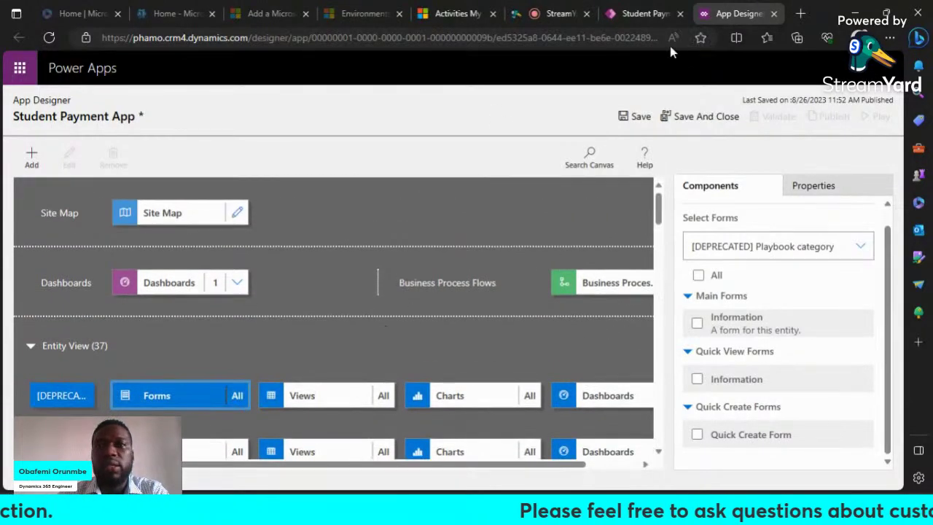
click(639, 17)
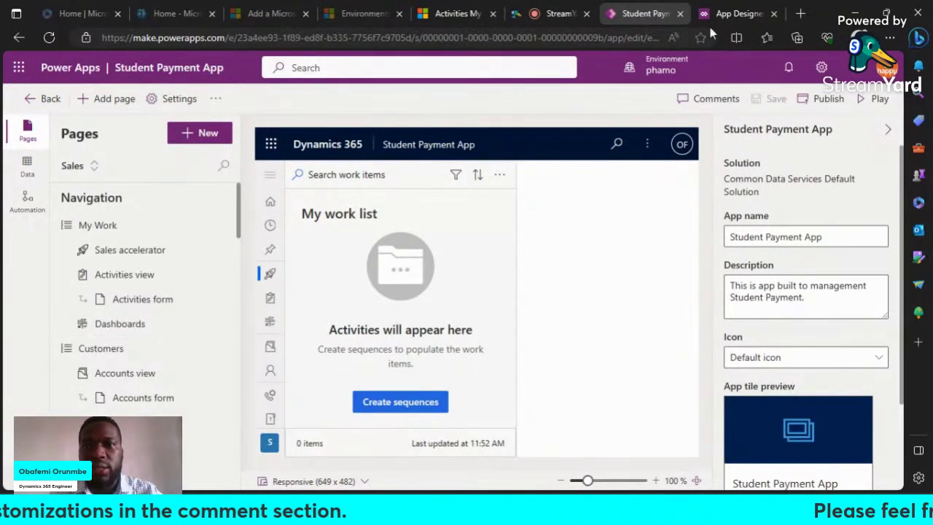
Step: Publish Student Payment App, then return to the Dynamics 365 Apps page
click(818, 105)
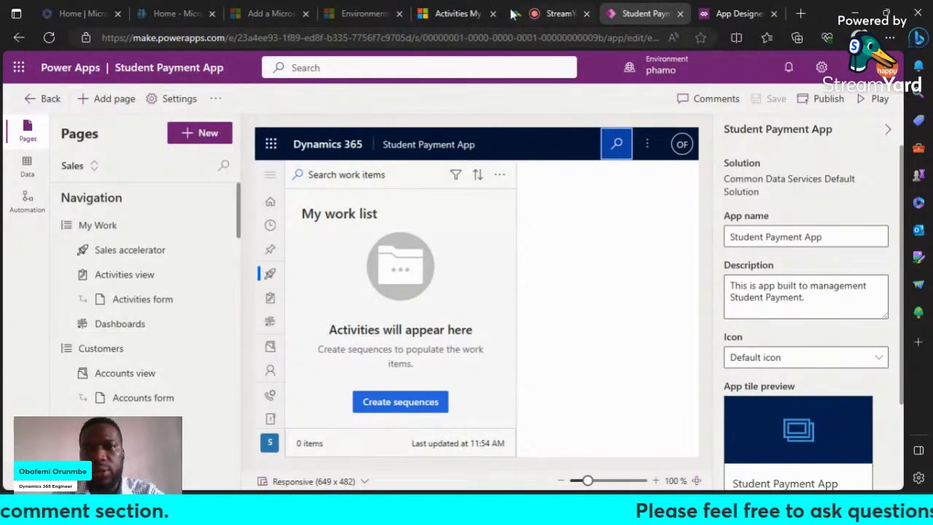
click(460, 15)
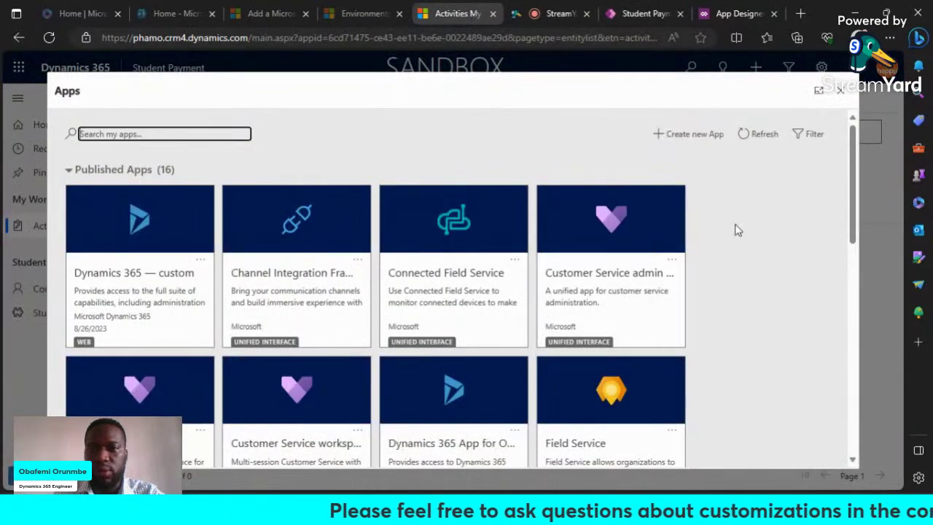
Step: Refresh the Dynamics 365 Apps list to show 17 apps and launch Student Payment App
scroll(746, 289, down, 8)
scroll(747, 290, up, 2)
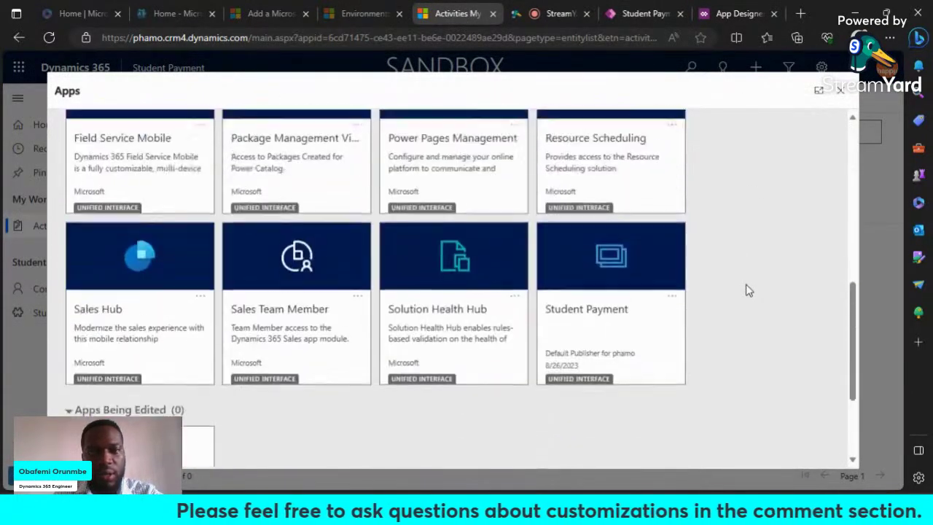
scroll(748, 290, up, 6)
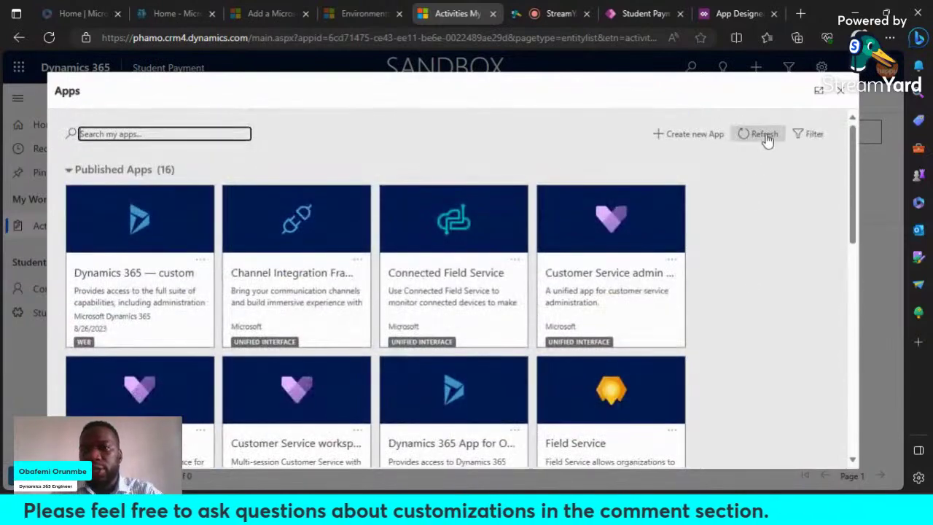
click(766, 137)
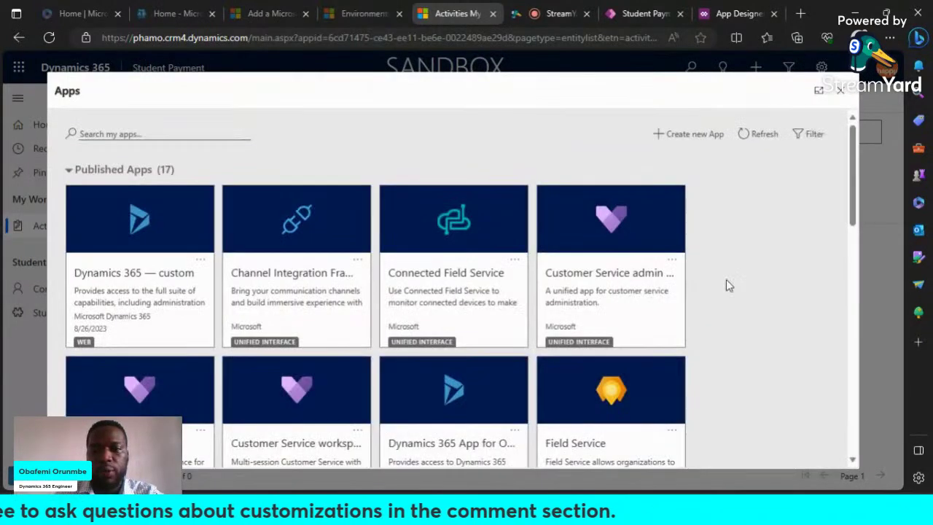
scroll(727, 285, down, 5)
scroll(727, 286, down, 2)
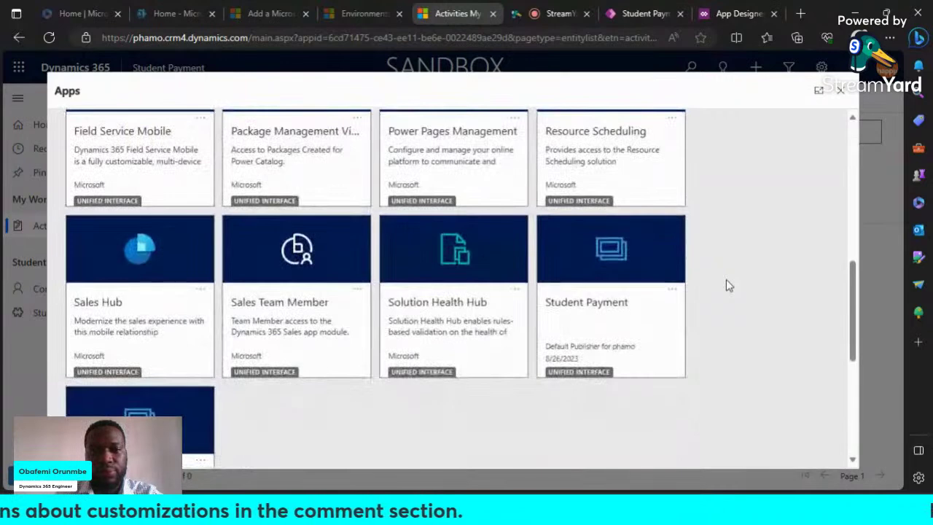
scroll(726, 280, down, 4)
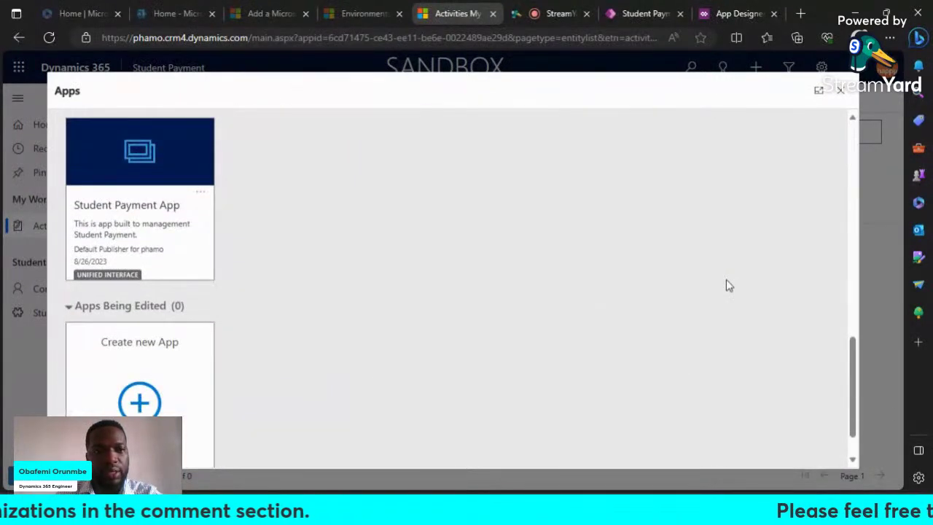
scroll(143, 232, up, 1)
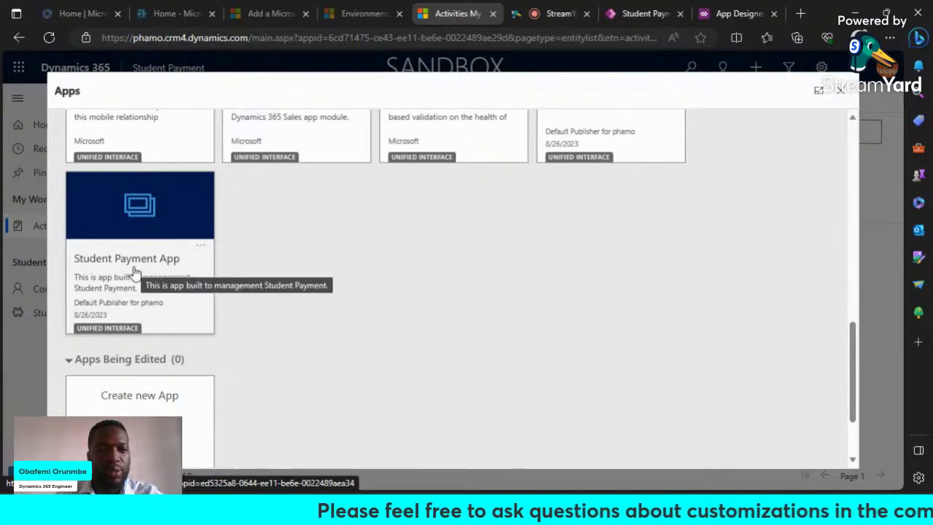
click(138, 270)
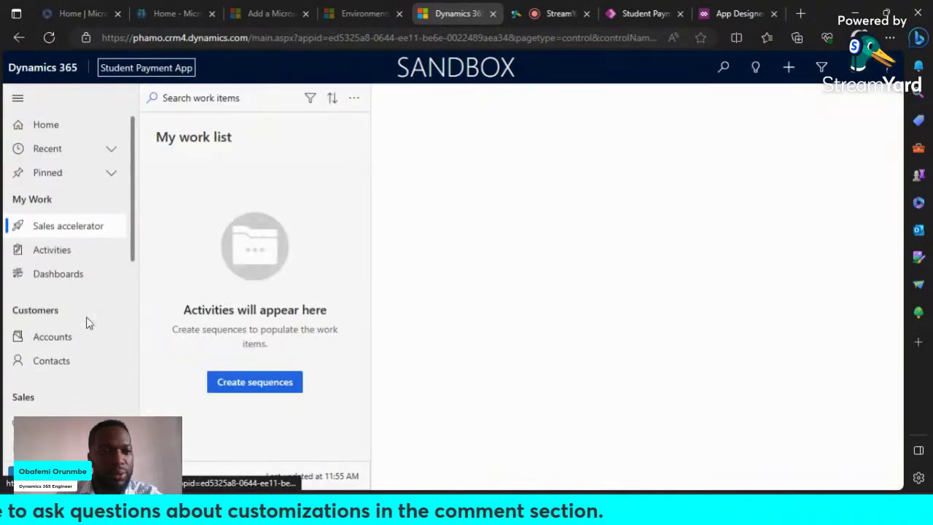
Step: Browse the Customers, Sales, Collateral and Marketing sitemap, then open the Contacts list
scroll(86, 323, down, 6)
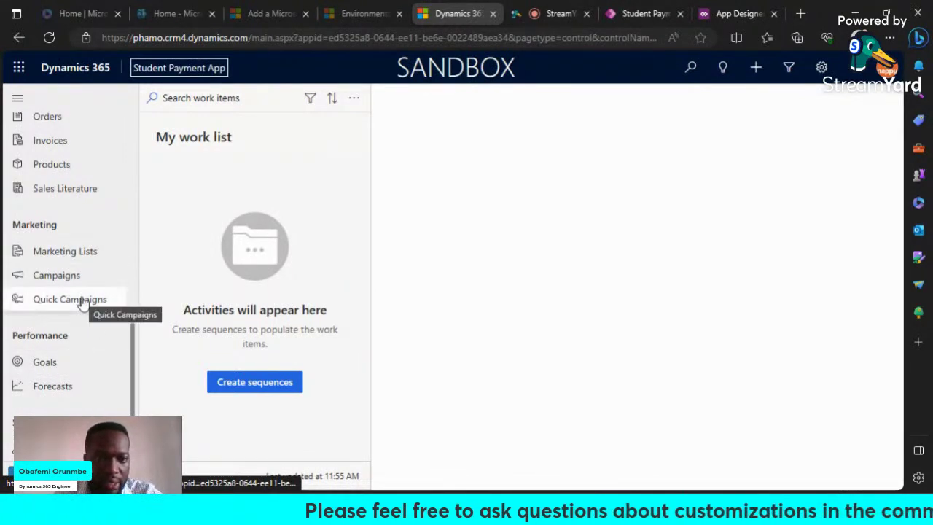
scroll(81, 303, up, 1)
scroll(81, 303, up, 2)
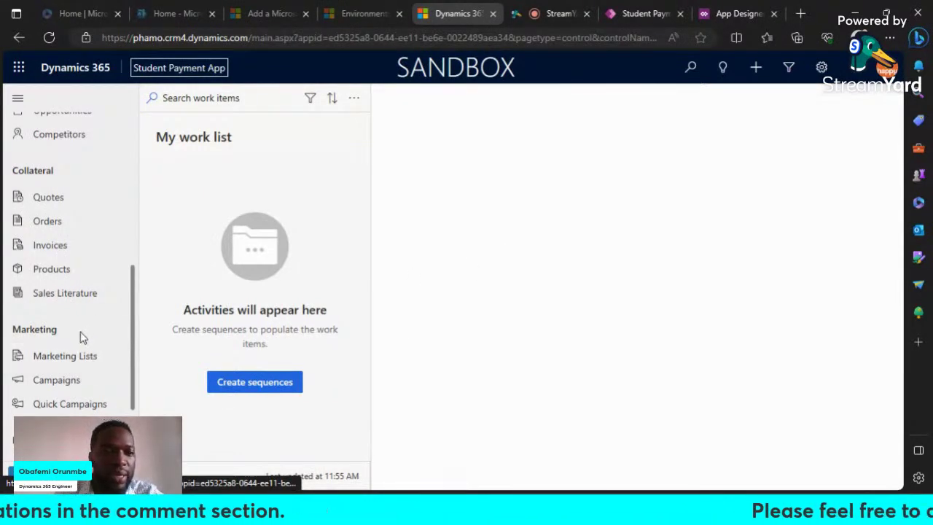
scroll(82, 337, up, 3)
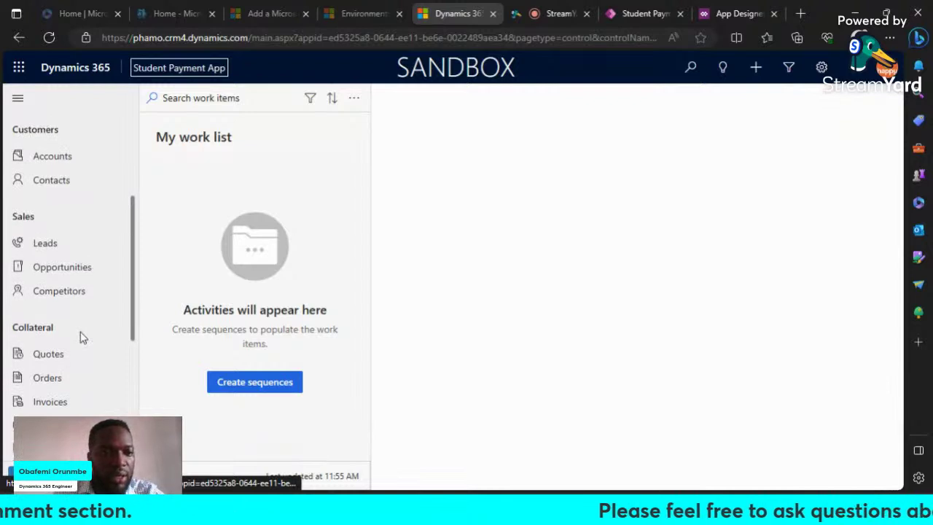
scroll(46, 308, up, 3)
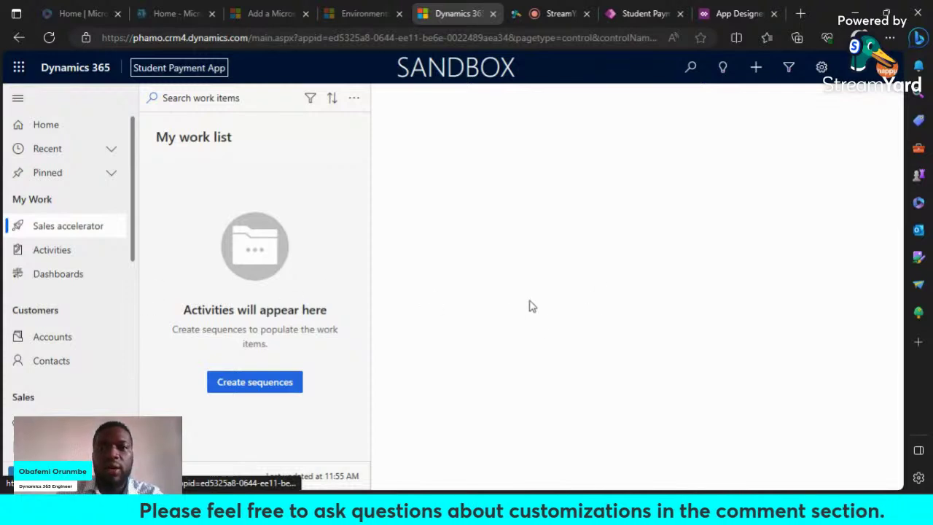
scroll(54, 333, down, 2)
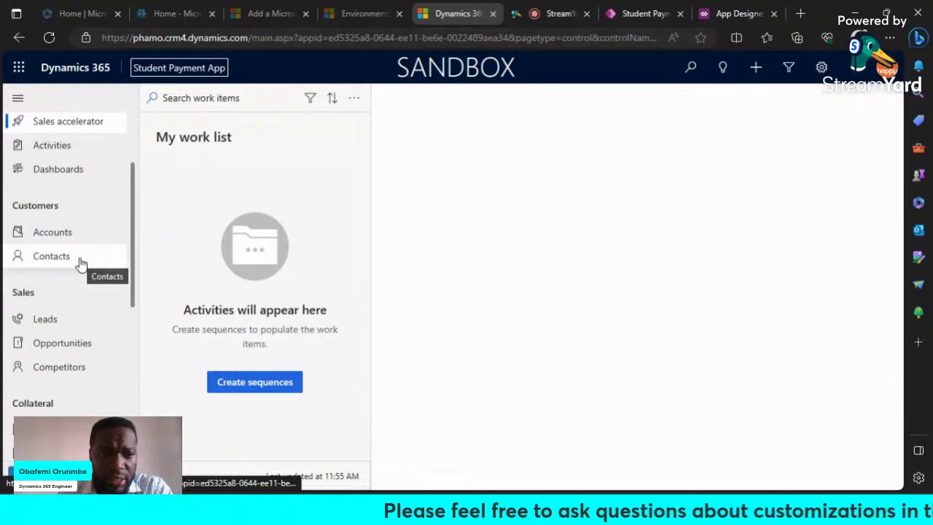
click(82, 264)
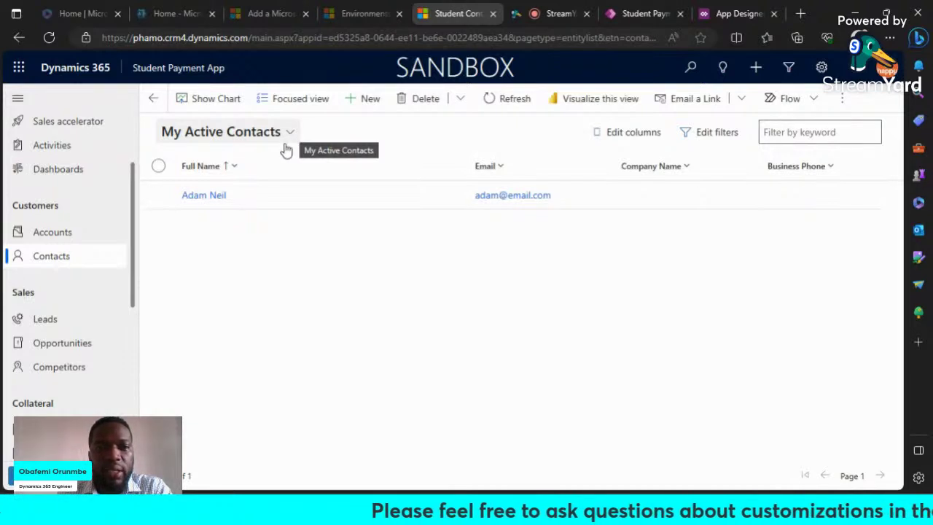
Step: Start a new Student Contact record and look over its blank form fields
click(354, 102)
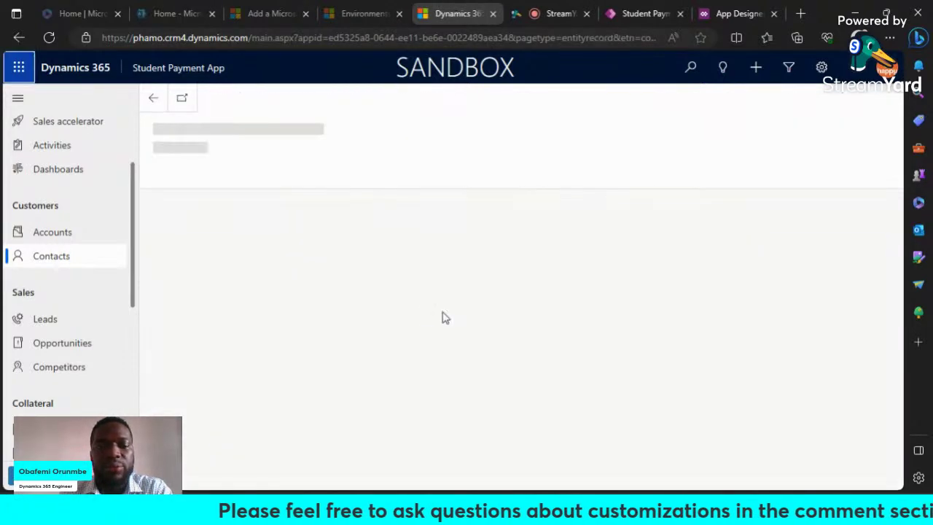
scroll(312, 261, down, 2)
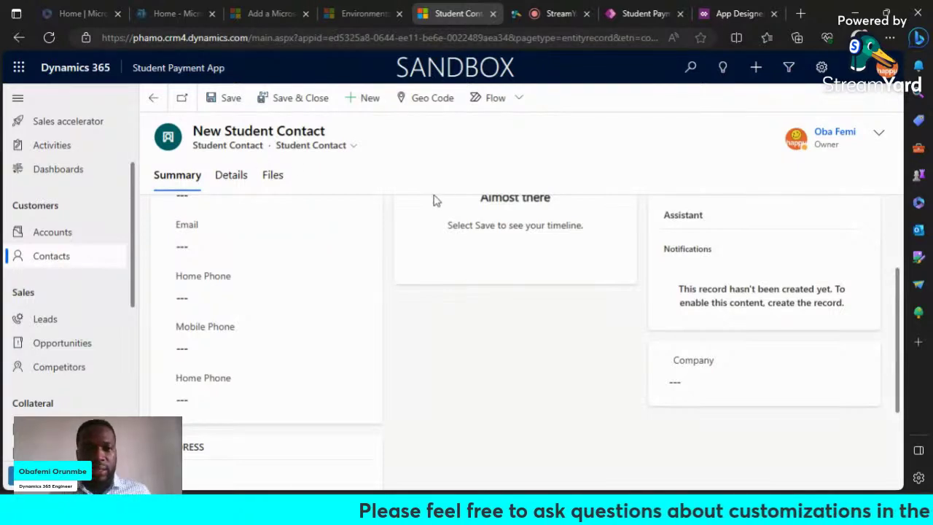
scroll(407, 300, up, 1)
scroll(407, 300, up, 2)
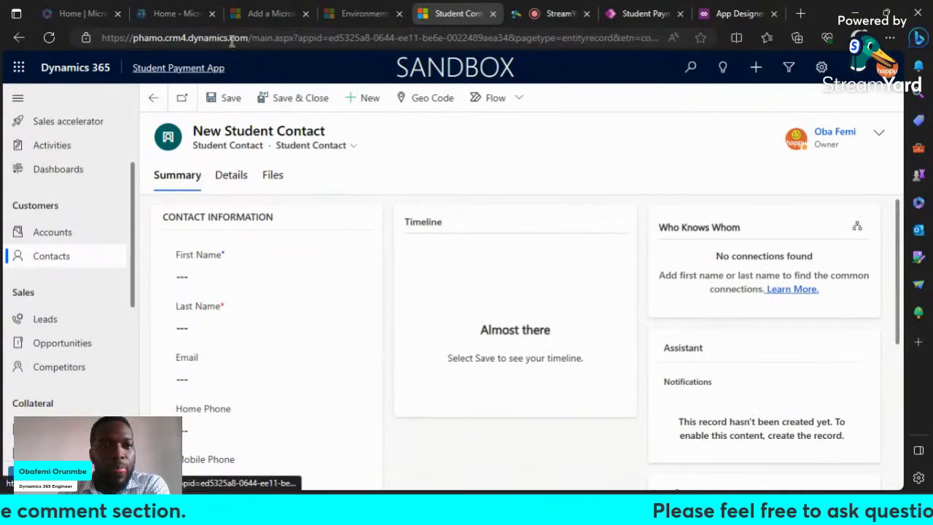
Step: Scroll through Student Payment App's Pages list, then move to the classic App Designer
click(641, 15)
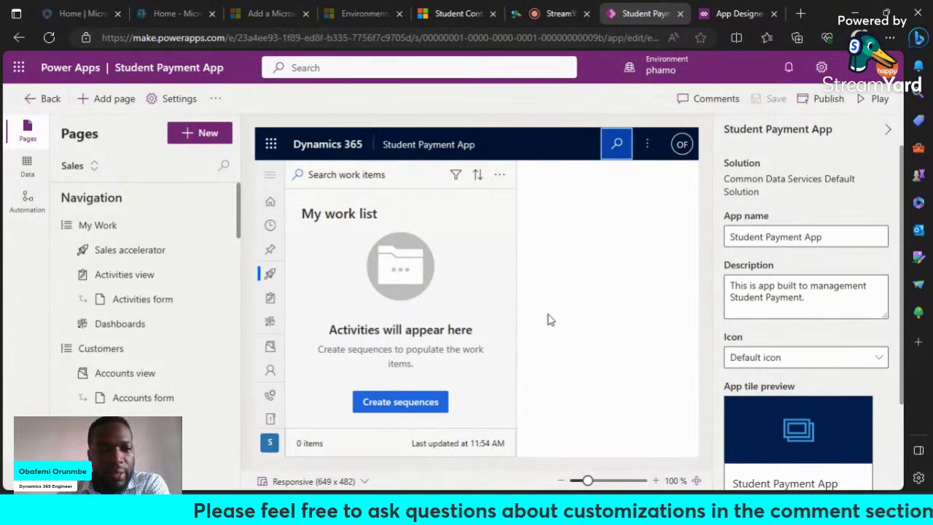
scroll(162, 336, down, 1)
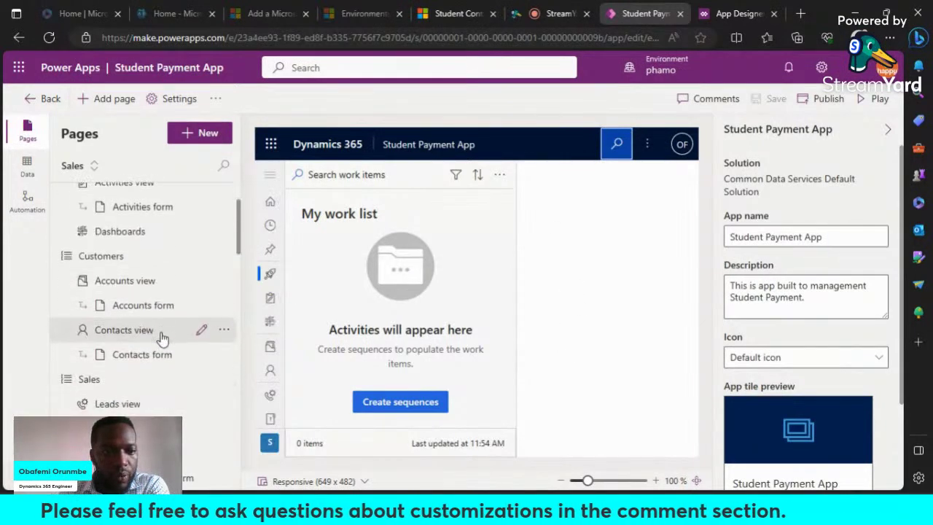
scroll(161, 335, down, 2)
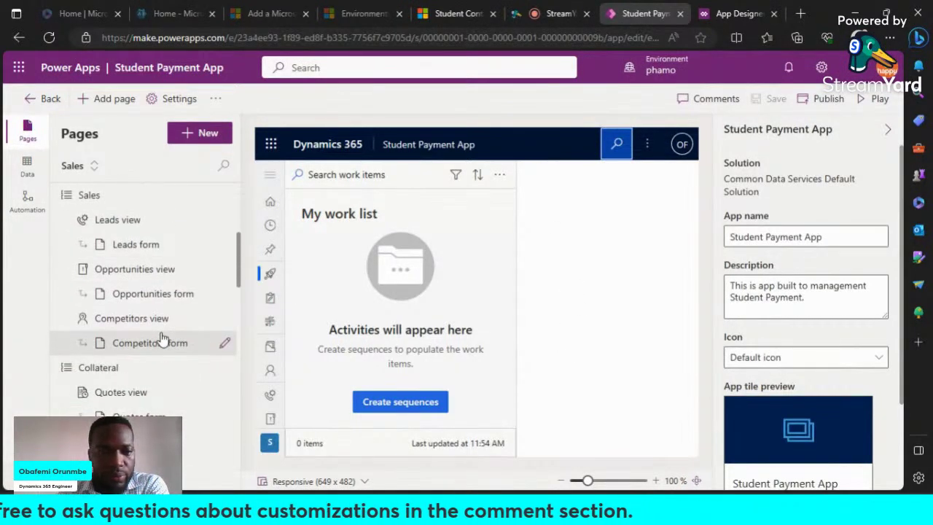
scroll(161, 337, down, 1)
scroll(161, 337, up, 1)
scroll(162, 337, down, 2)
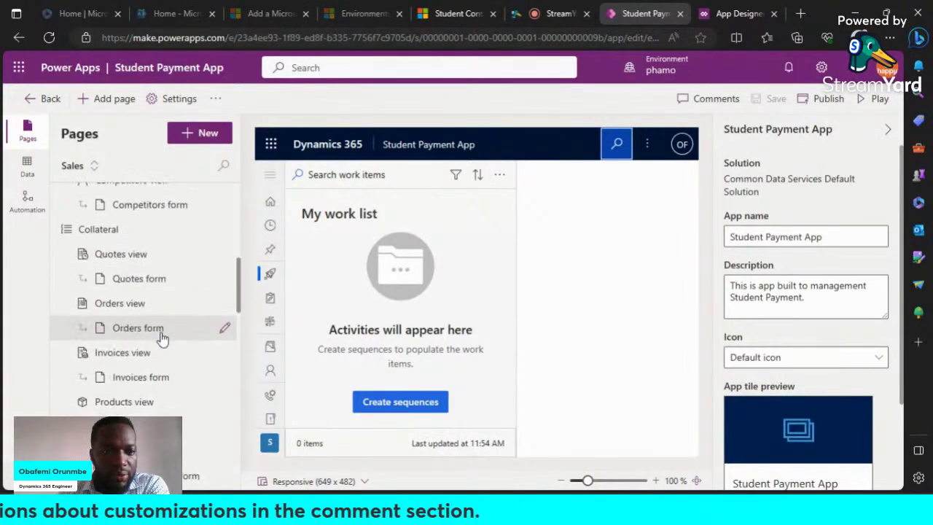
scroll(162, 337, up, 2)
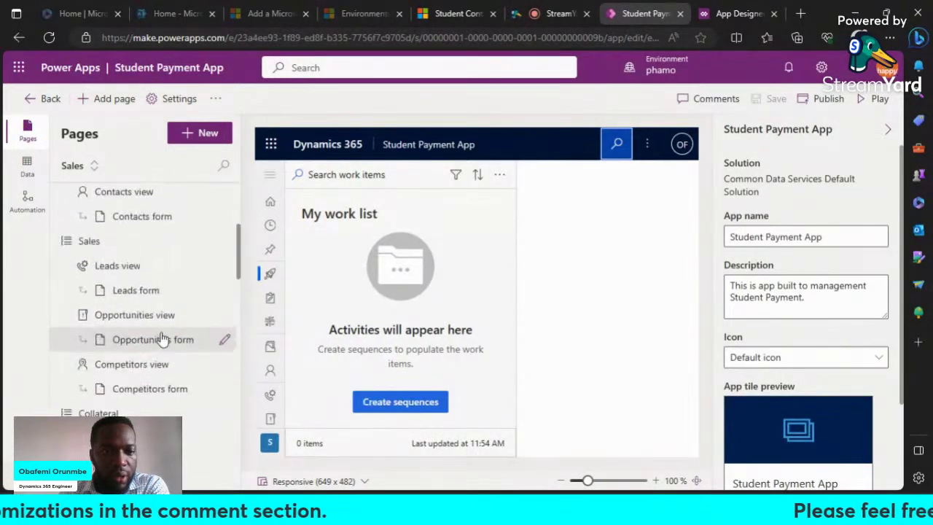
scroll(162, 337, down, 3)
scroll(162, 336, down, 5)
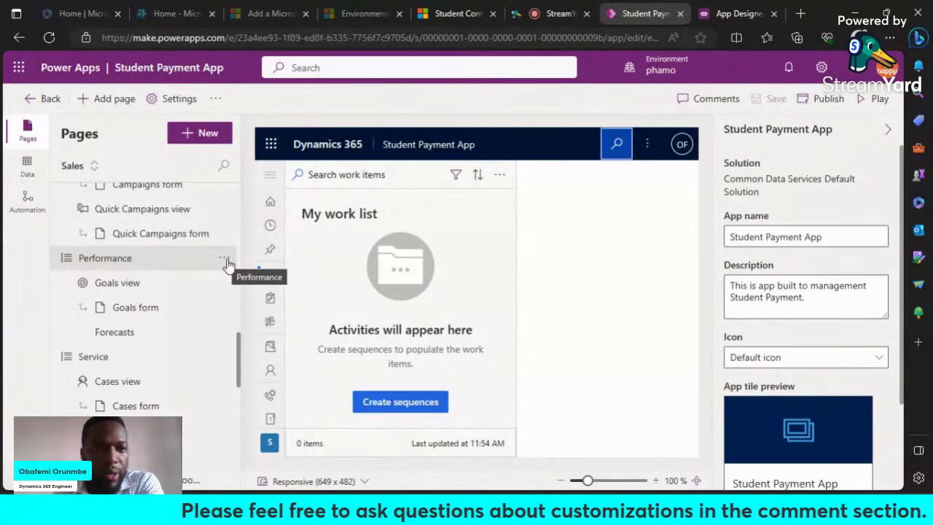
scroll(226, 263, up, 1)
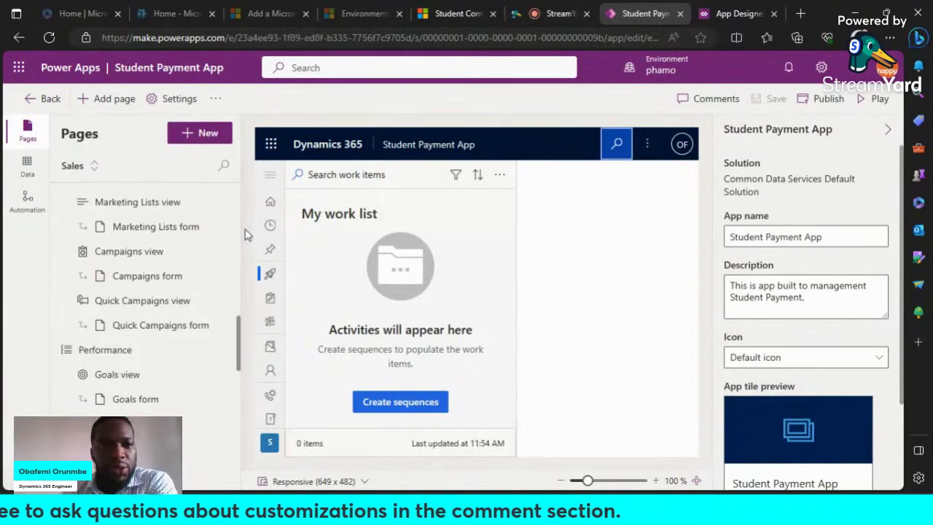
mouse_move(732, 20)
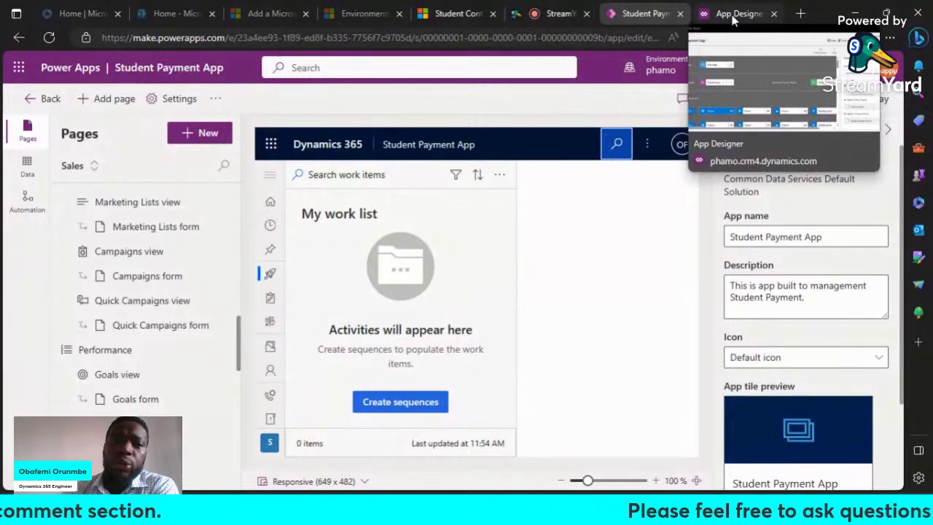
click(734, 20)
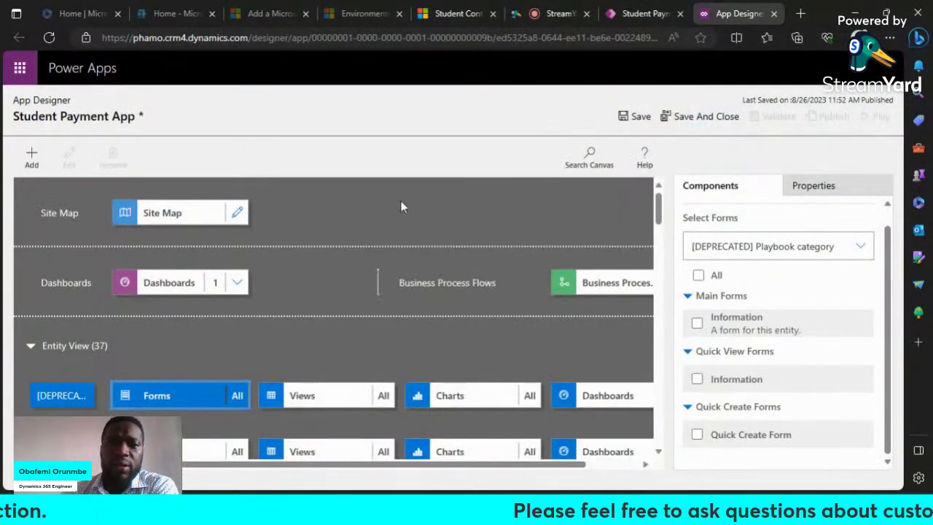
Step: Open the Site Map editor, discarding unsaved changes, and browse the Add menu
click(238, 213)
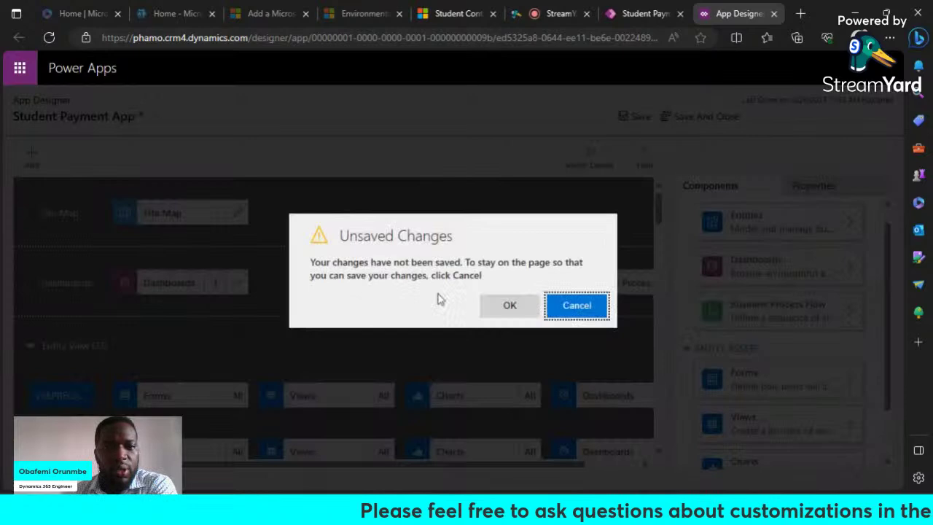
click(510, 307)
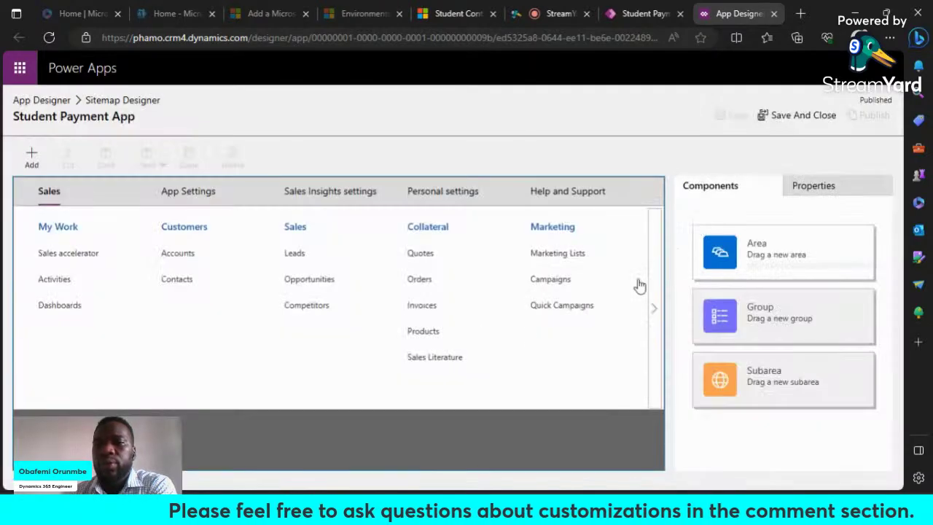
click(31, 162)
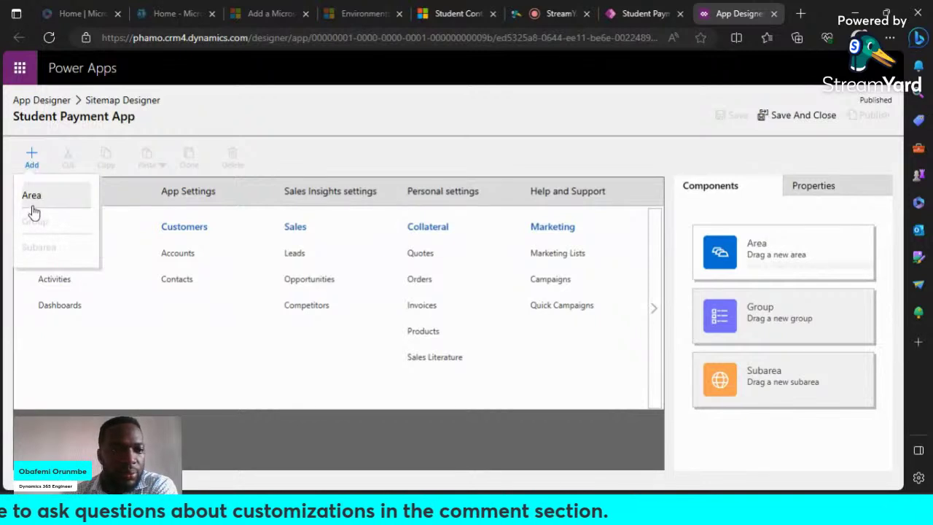
click(216, 447)
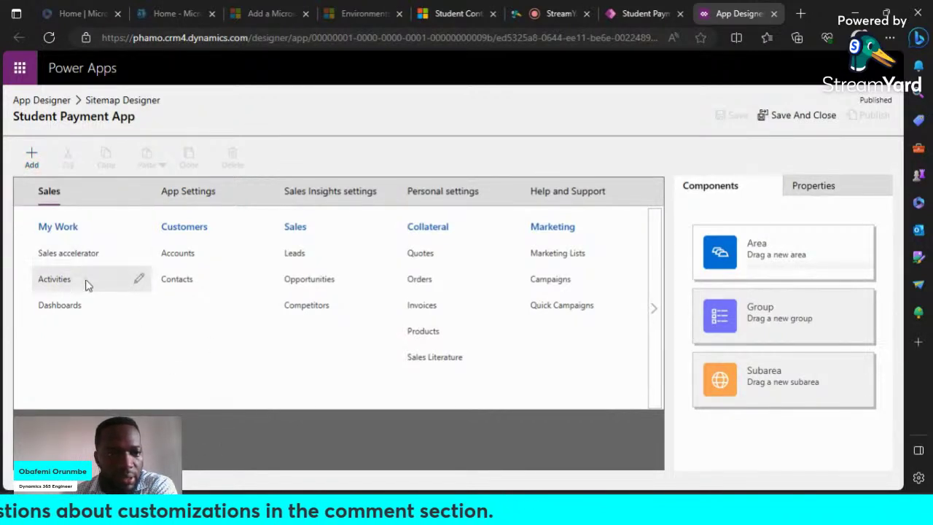
Step: Inspect the Dashboards subarea properties, then go back to the Student Payment App pages editor
click(70, 313)
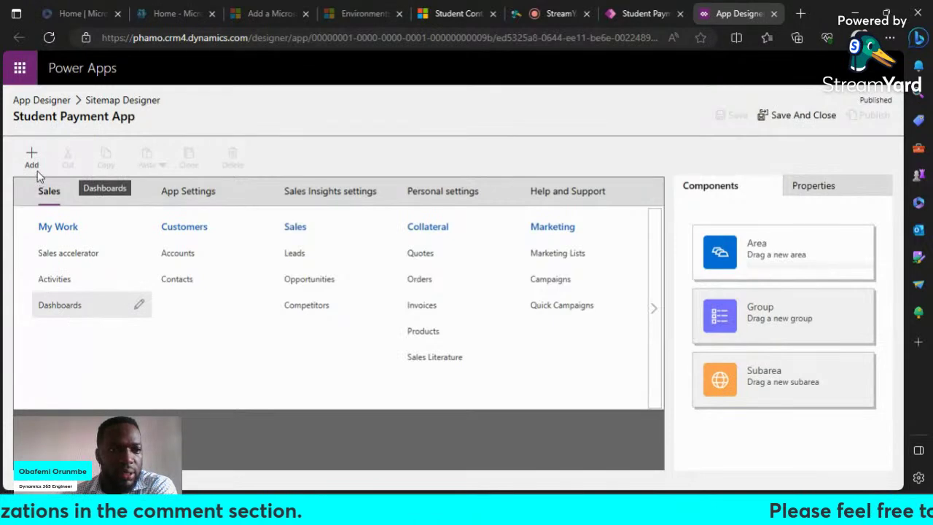
click(33, 162)
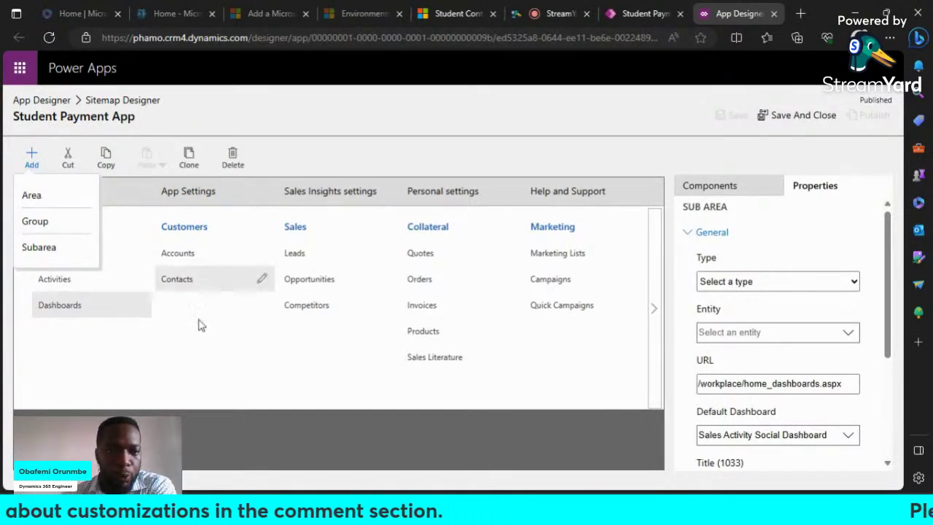
click(118, 188)
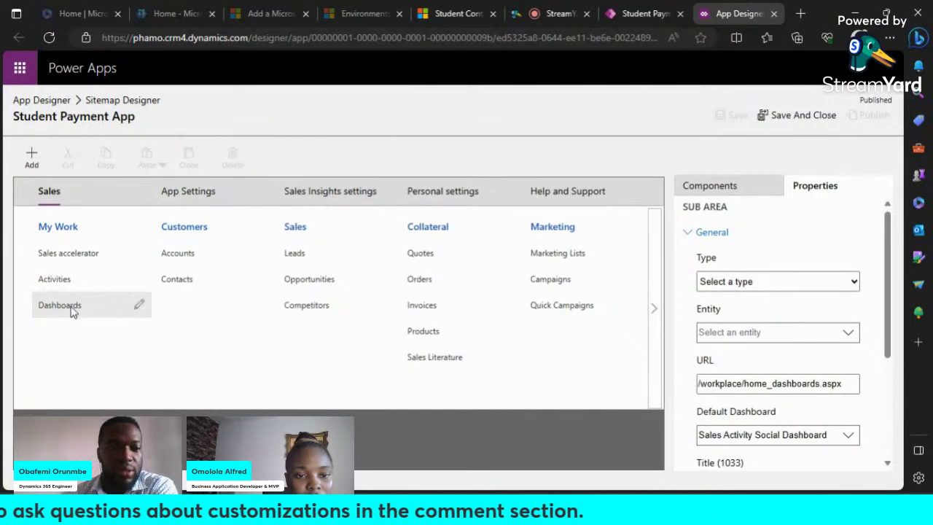
click(31, 157)
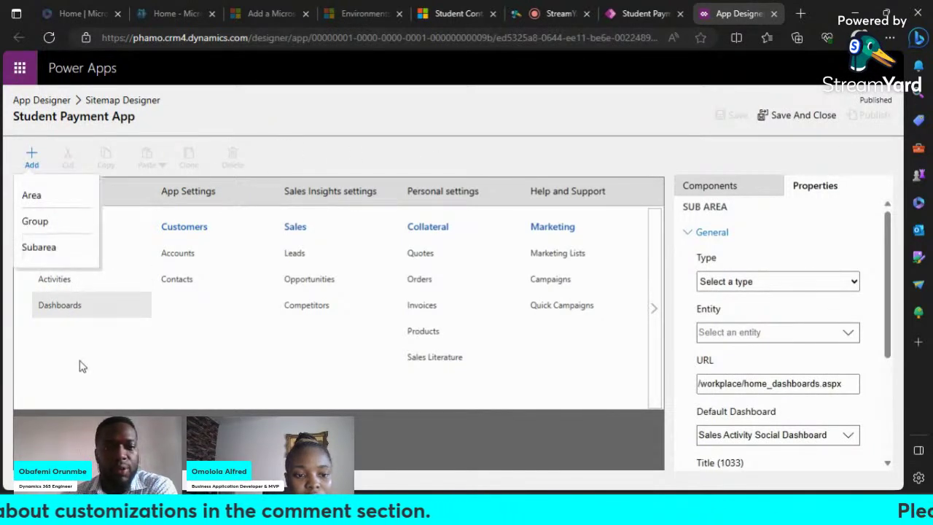
click(642, 13)
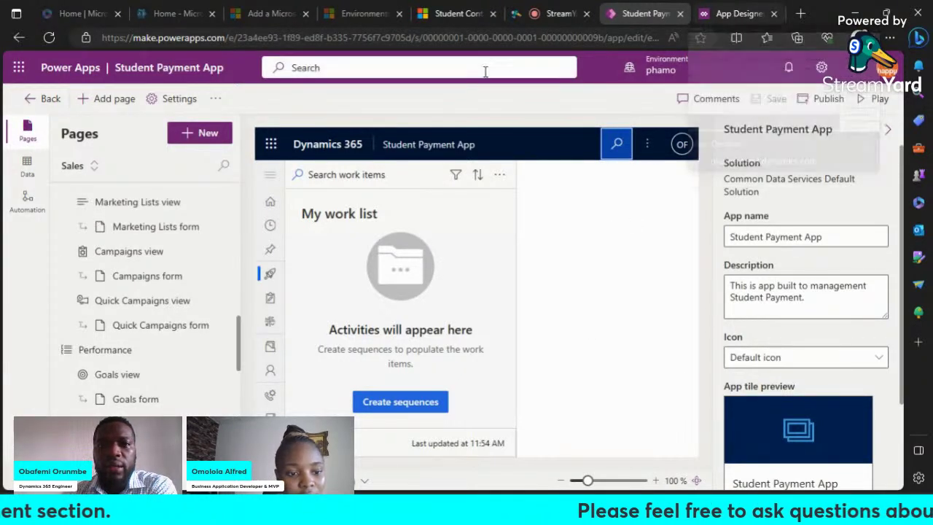
Step: Return to the New Student Contact form, scroll the sitemap, and show the area switcher
mouse_move(461, 19)
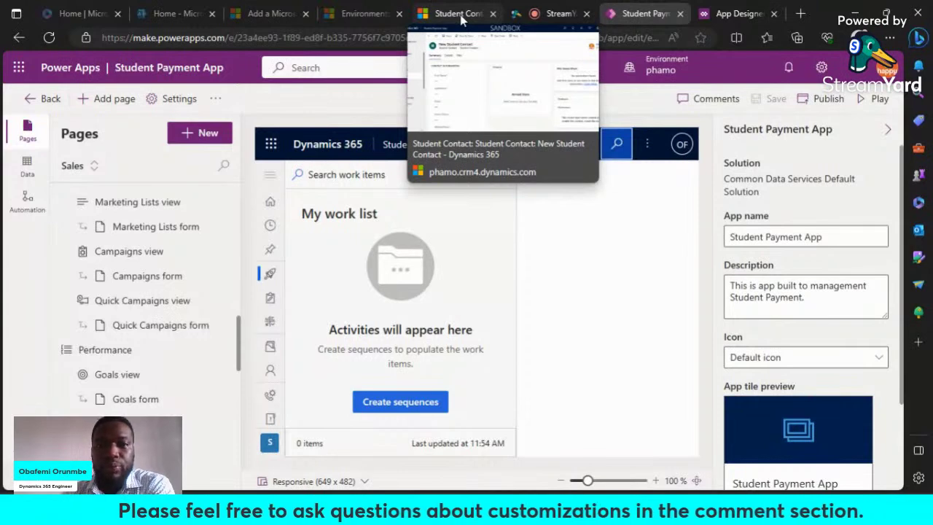
click(461, 15)
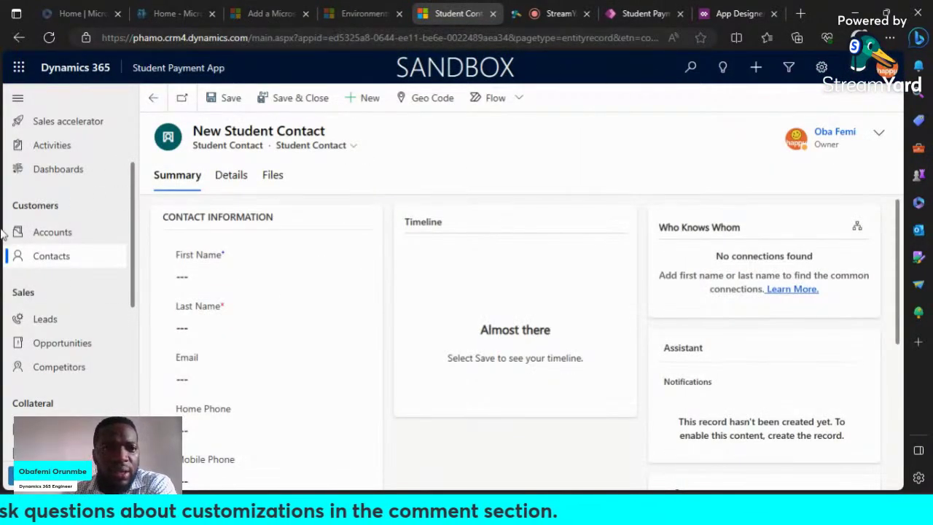
scroll(67, 245, up, 3)
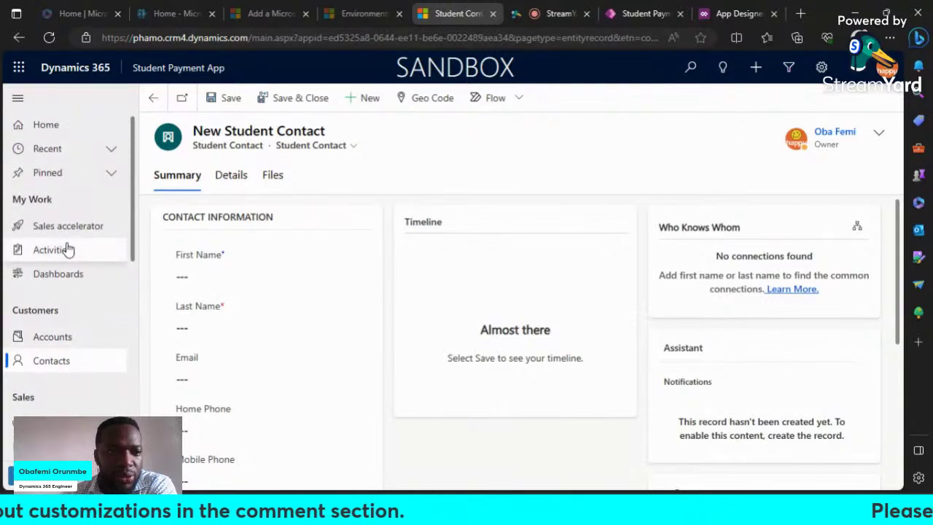
scroll(66, 250, down, 2)
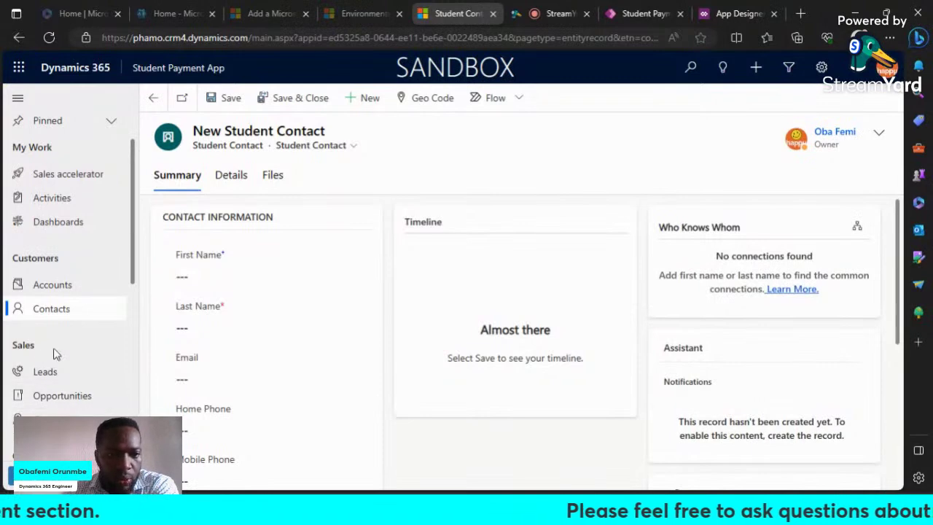
scroll(73, 350, down, 2)
scroll(73, 352, up, 2)
scroll(72, 351, up, 2)
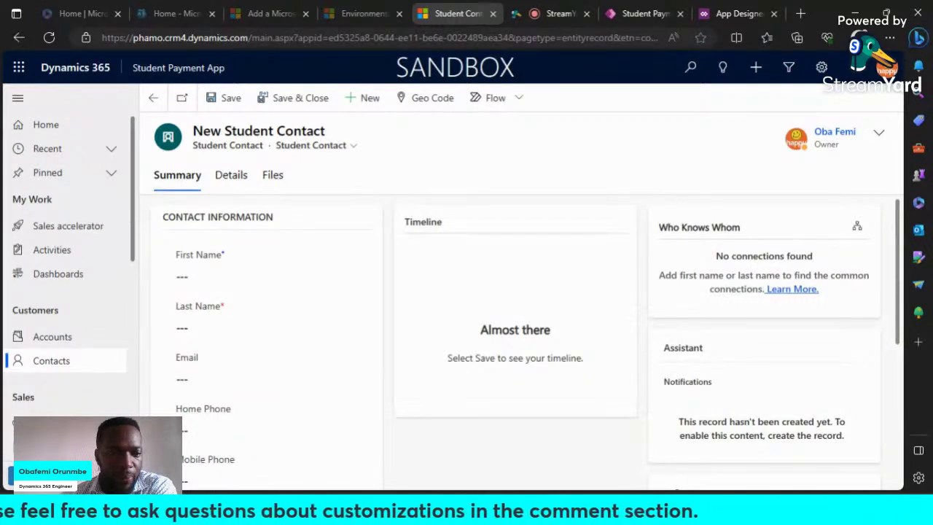
click(73, 474)
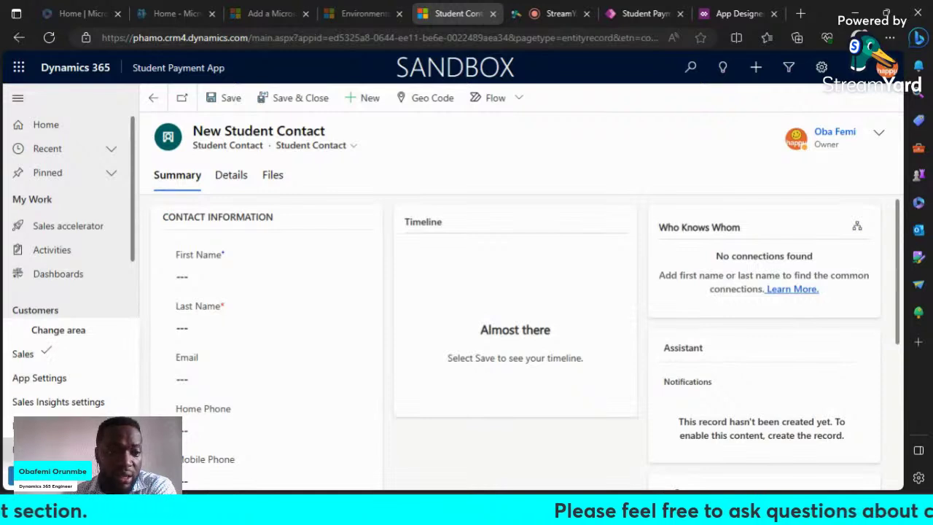
Step: Browse the App Settings area, then switch the app back to the Sales area
click(44, 384)
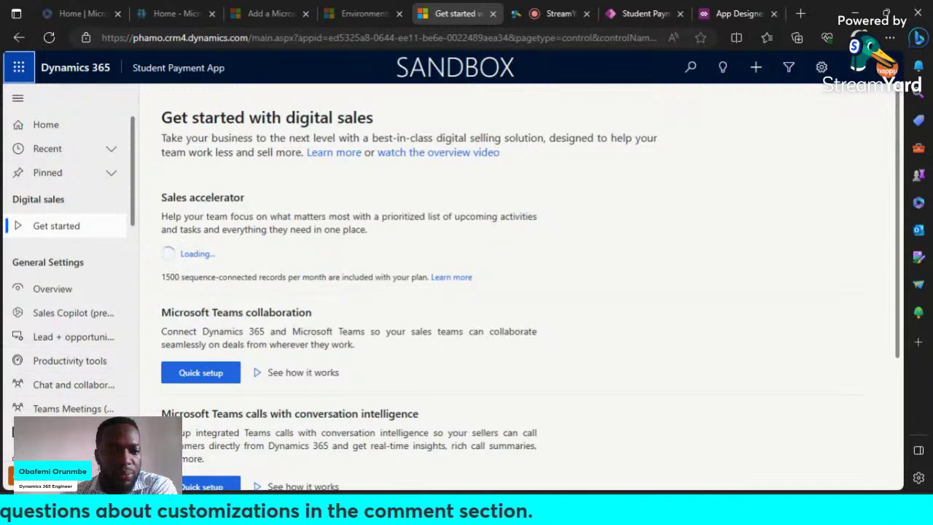
scroll(95, 321, down, 1)
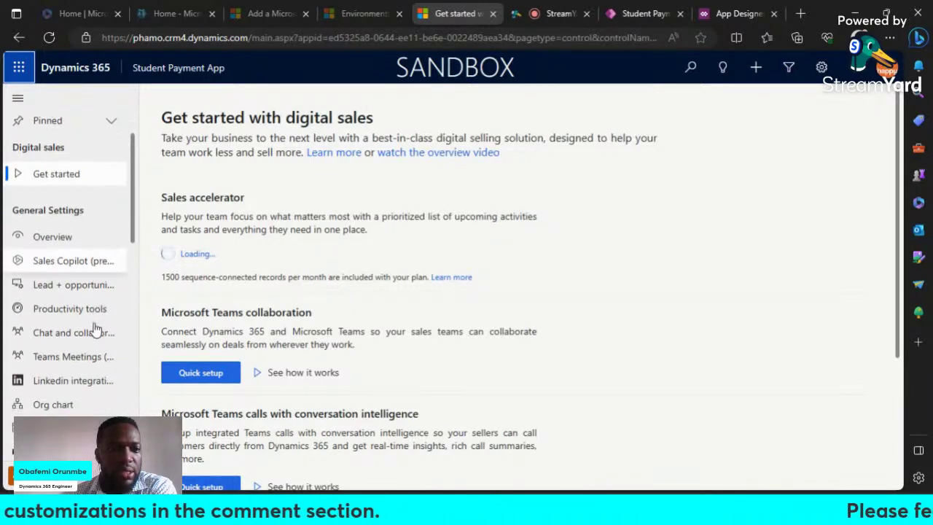
scroll(97, 328, down, 1)
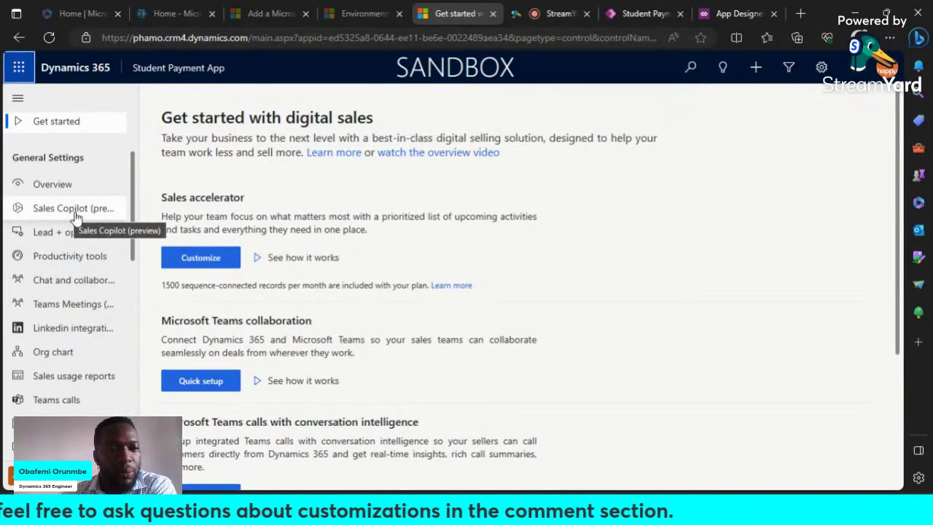
click(70, 475)
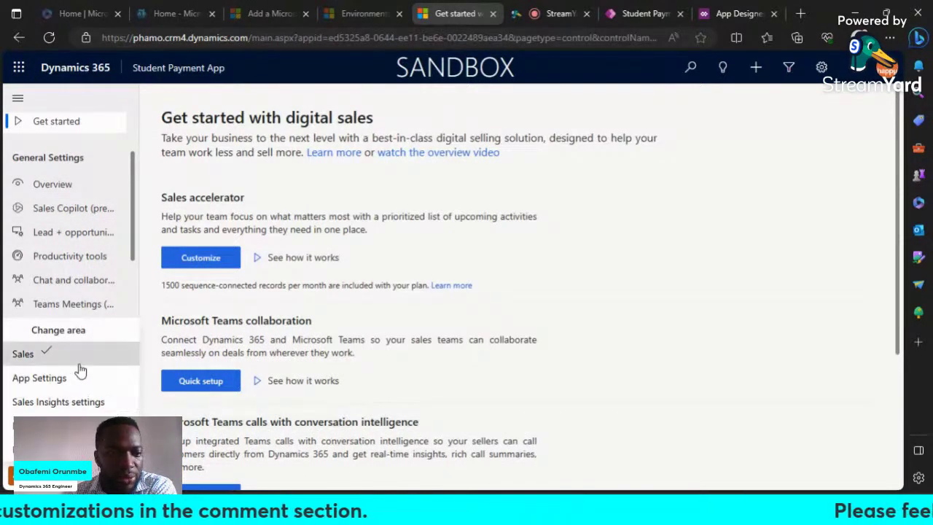
click(29, 356)
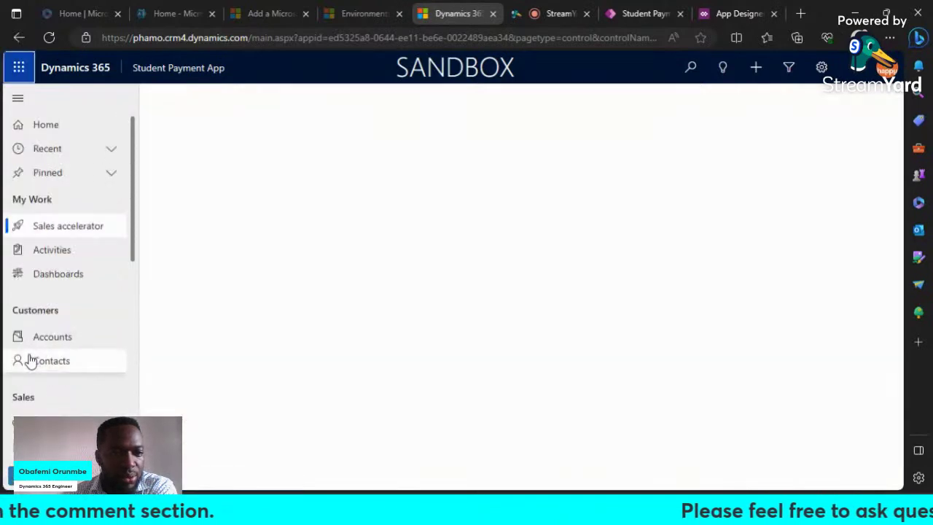
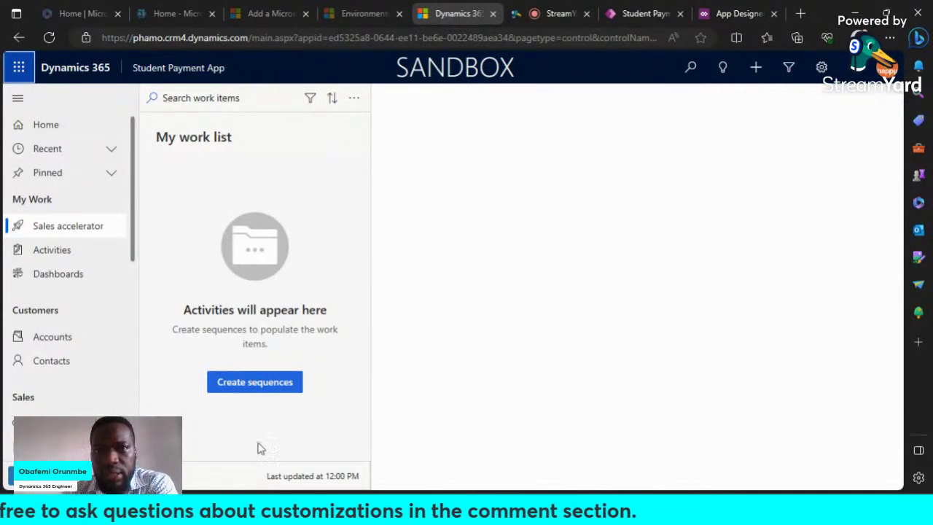
Step: Switch to the Student Payment App designer tab and scroll through its Sales page groups
click(628, 13)
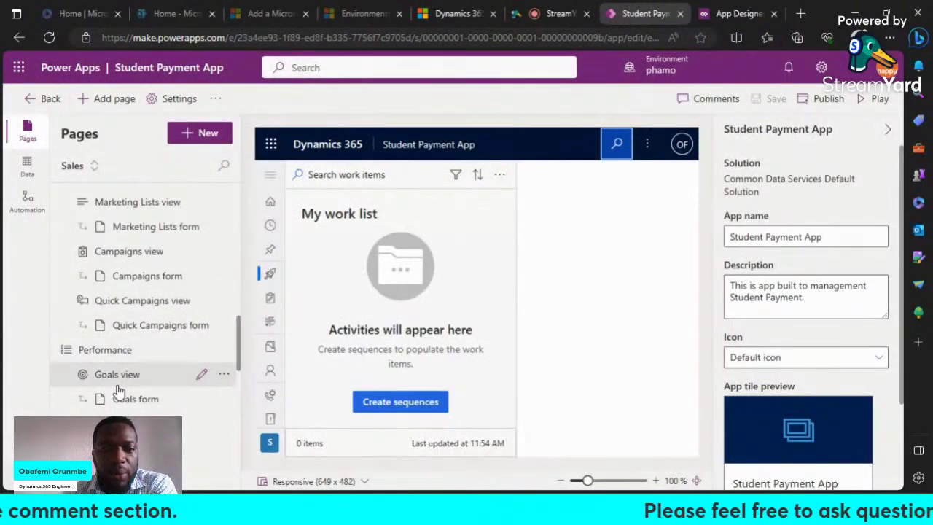
scroll(119, 390, up, 1)
scroll(119, 390, down, 1)
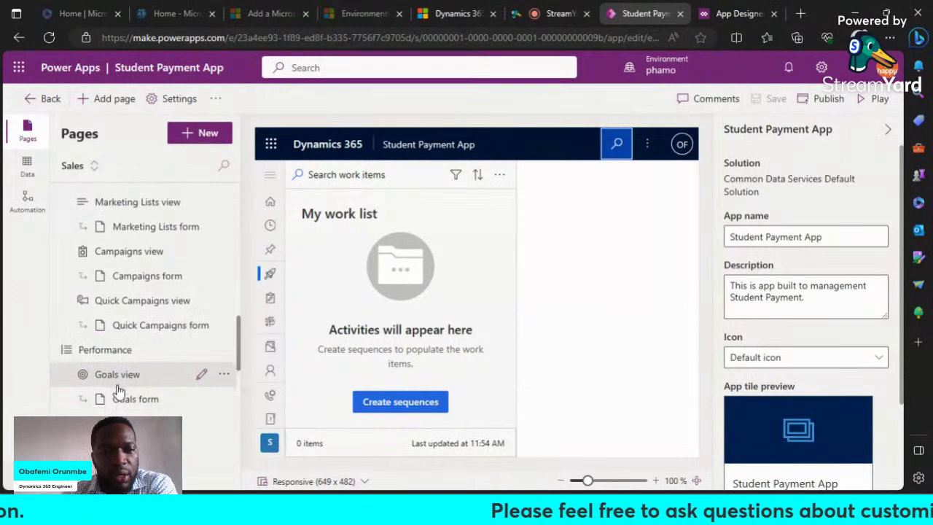
scroll(140, 354, down, 1)
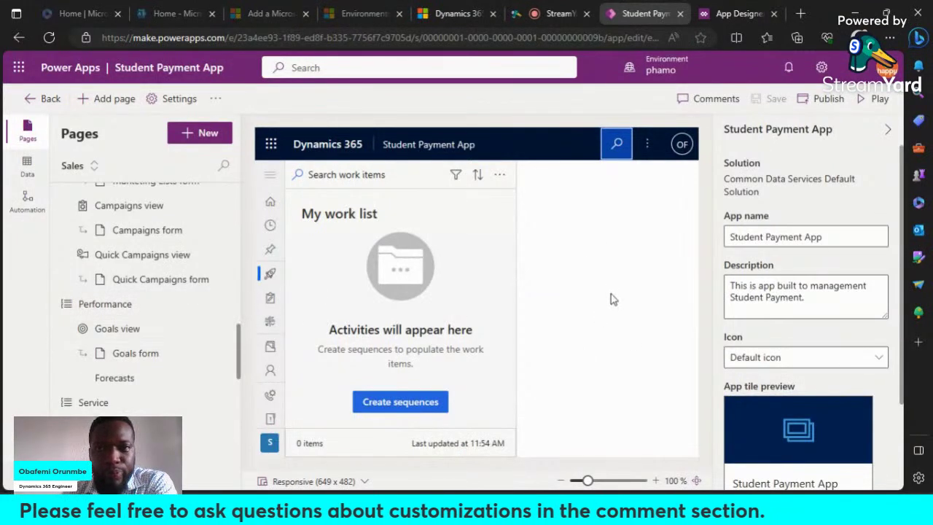
scroll(156, 325, up, 3)
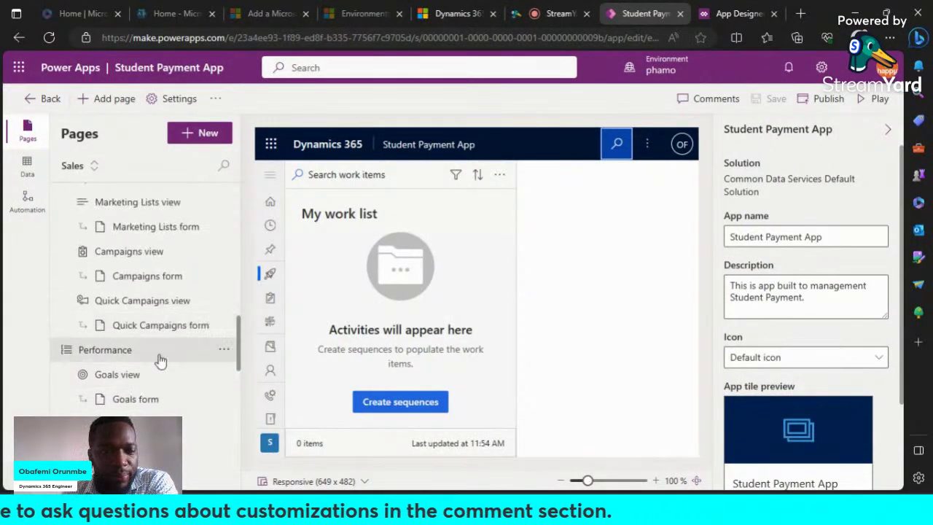
scroll(162, 363, up, 3)
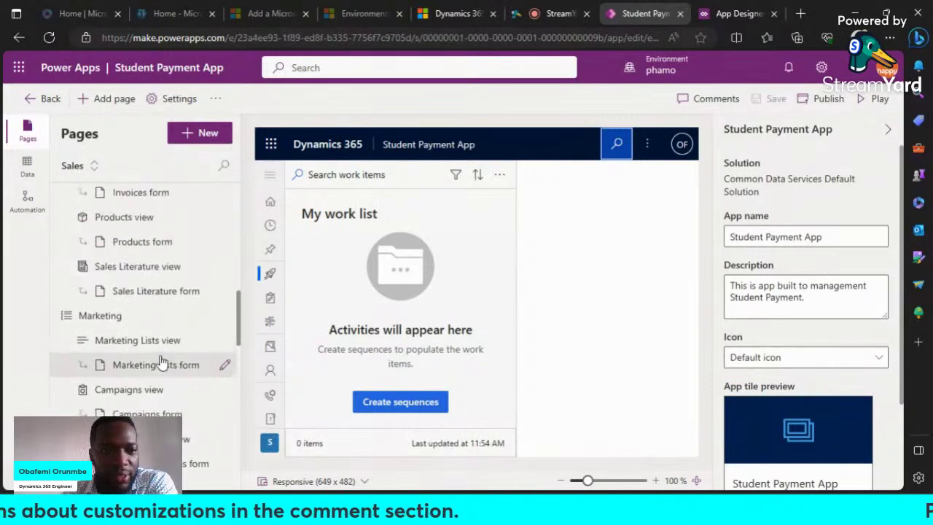
scroll(162, 362, up, 2)
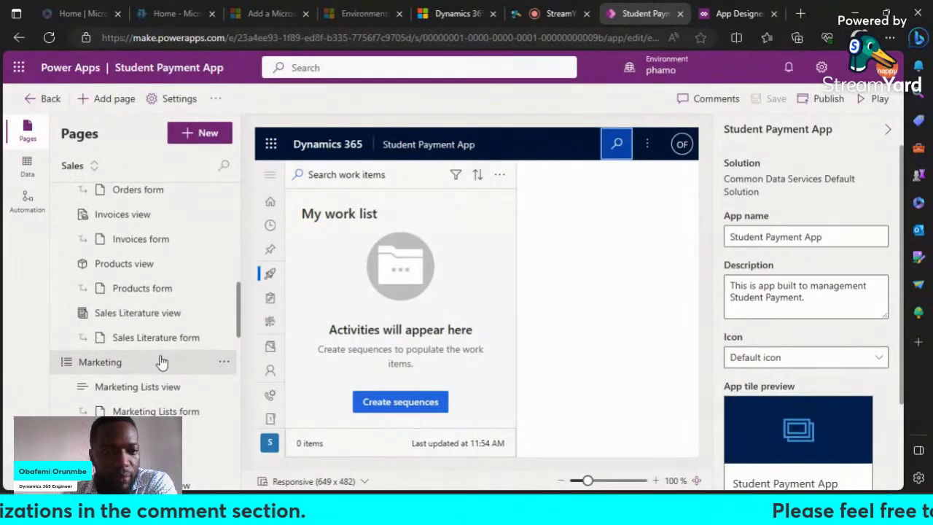
scroll(161, 362, up, 1)
scroll(162, 362, up, 3)
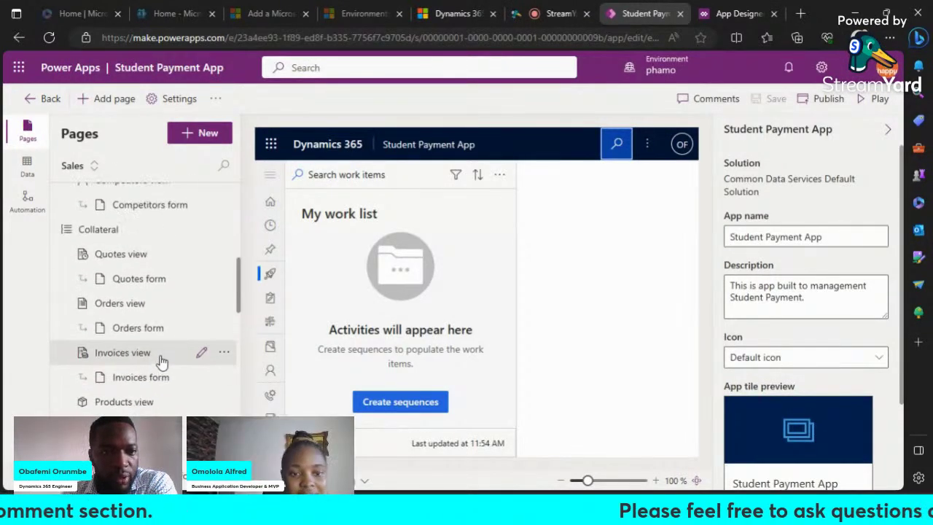
scroll(162, 362, down, 8)
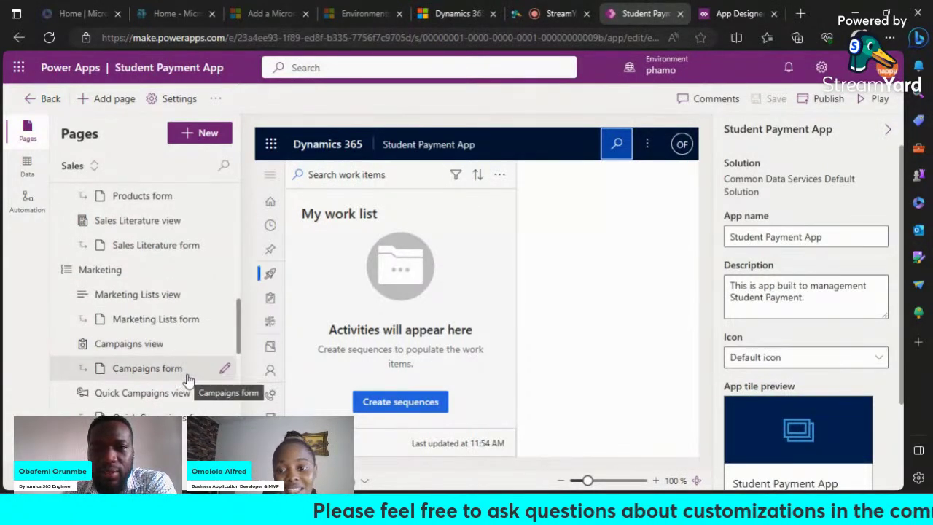
scroll(168, 328, down, 3)
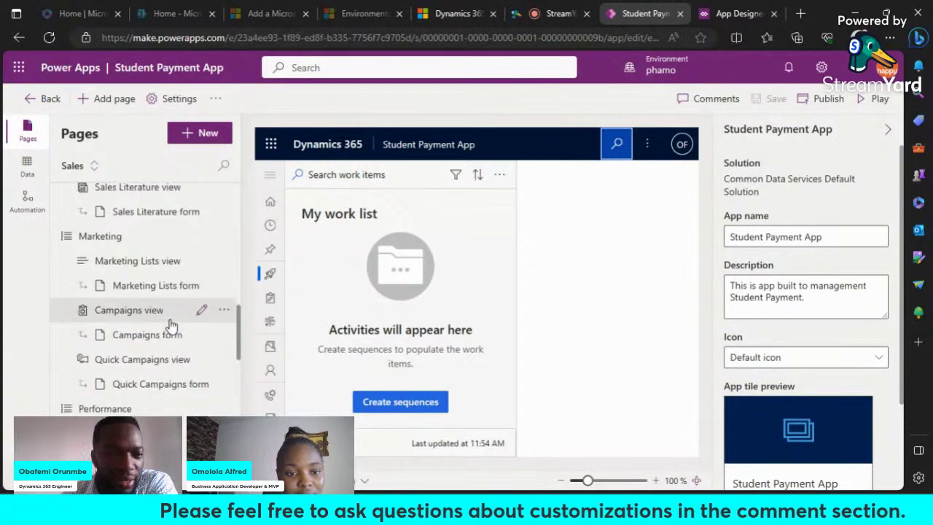
scroll(135, 361, down, 3)
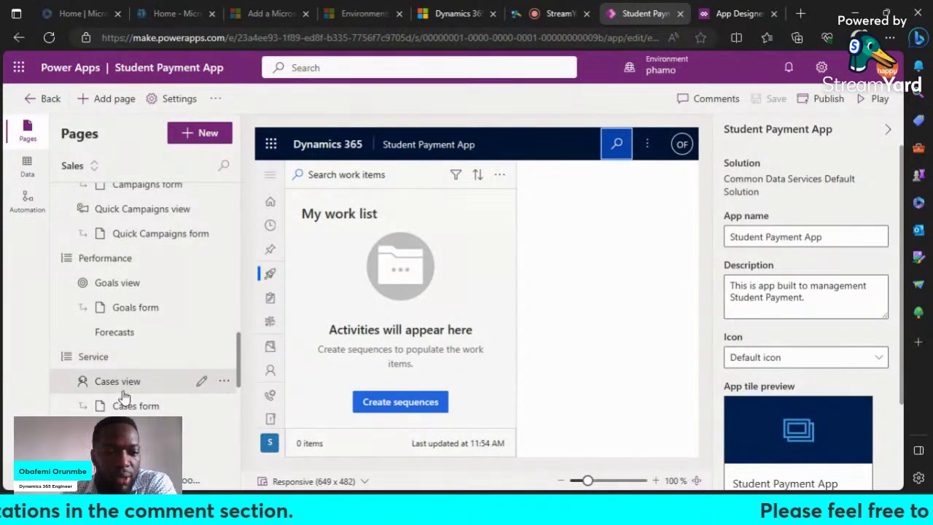
Step: Remove the Service and Performance groups from the app navigation
click(225, 357)
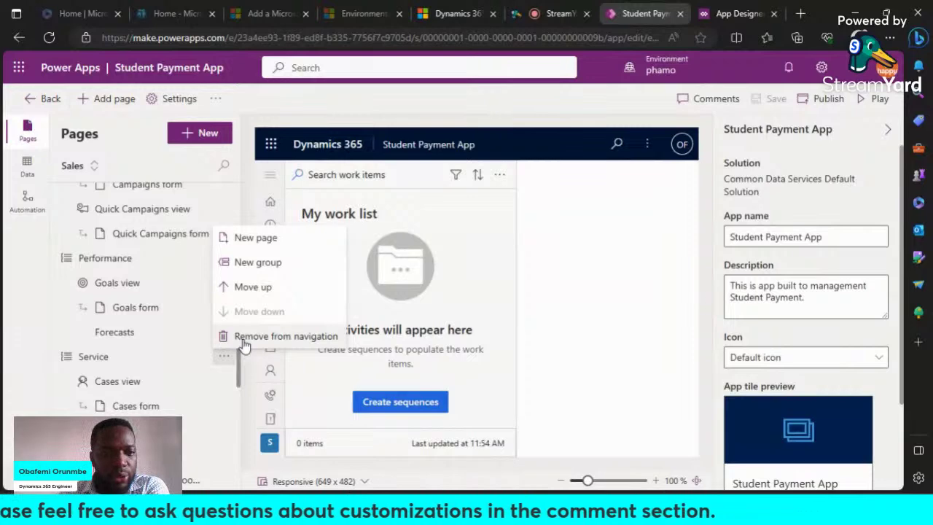
click(246, 339)
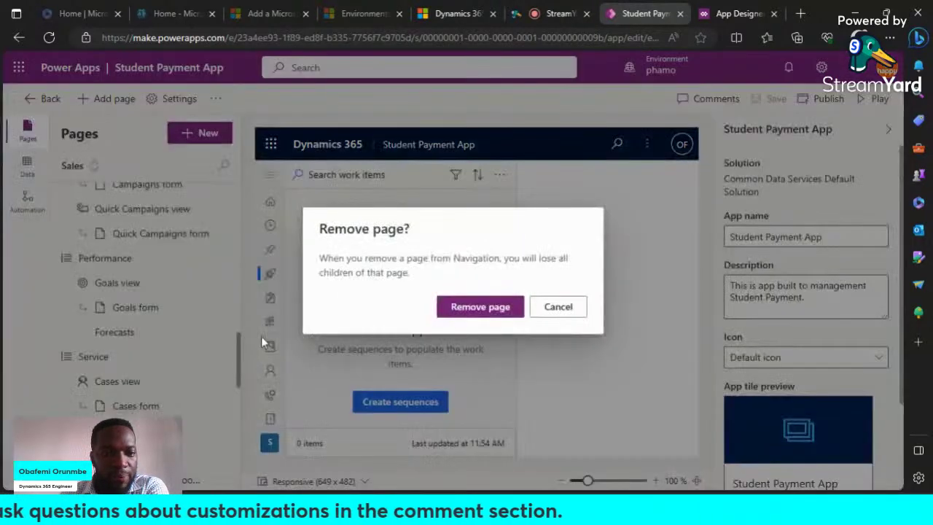
click(464, 306)
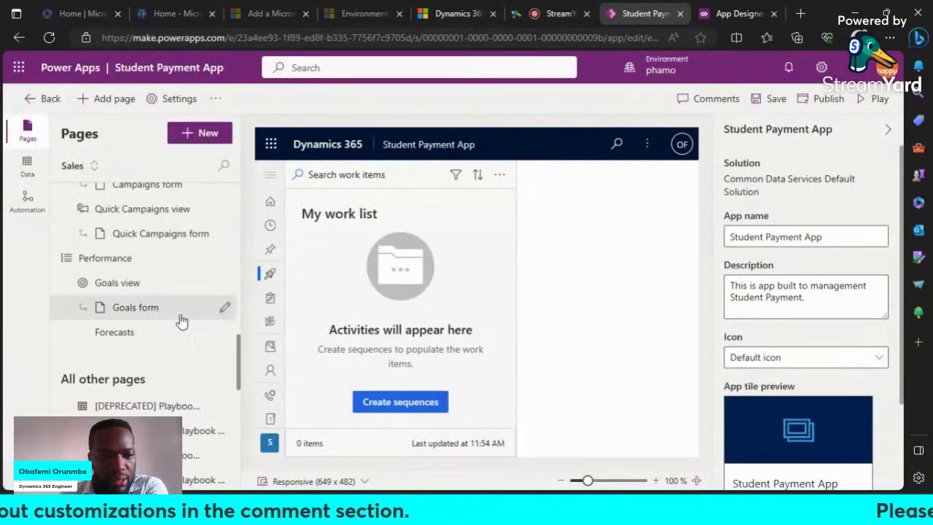
scroll(175, 327, up, 1)
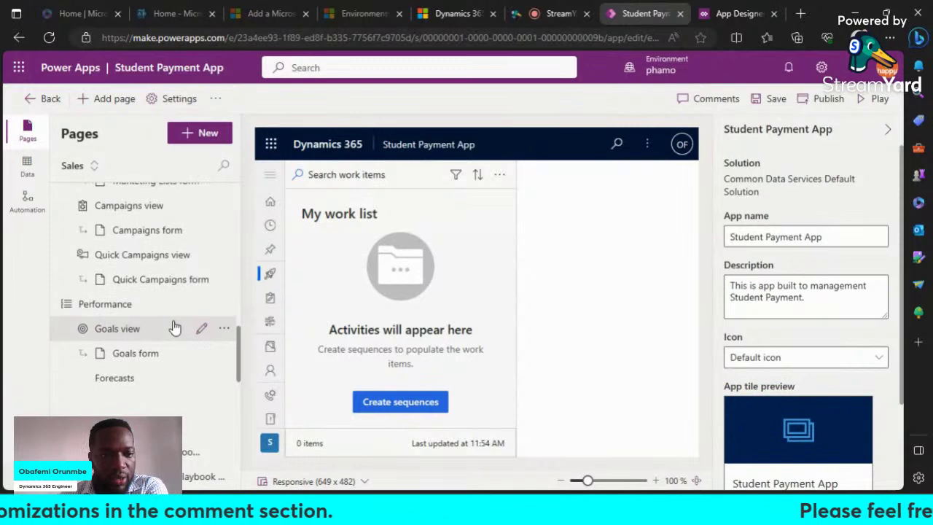
click(225, 303)
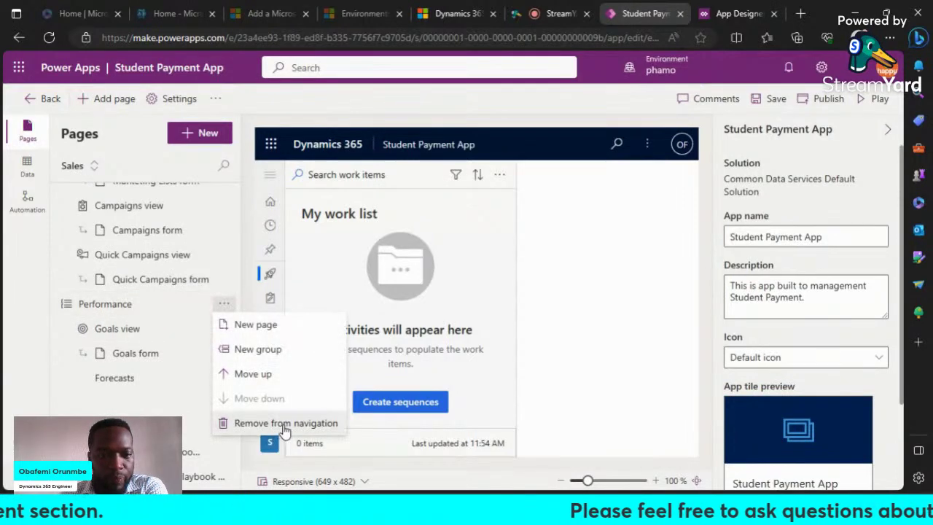
click(284, 424)
click(478, 307)
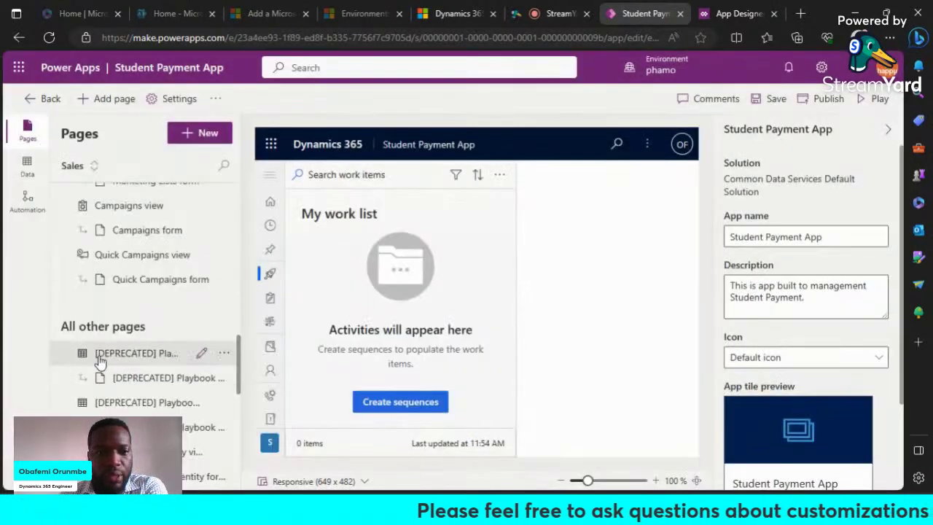
scroll(188, 314, up, 1)
scroll(191, 301, up, 3)
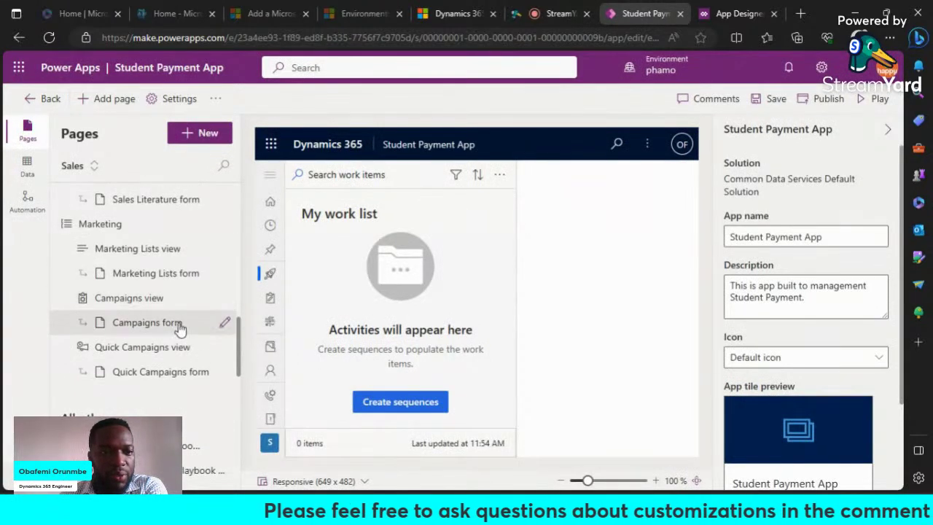
Step: Remove the Marketing group from the navigation as well
click(223, 316)
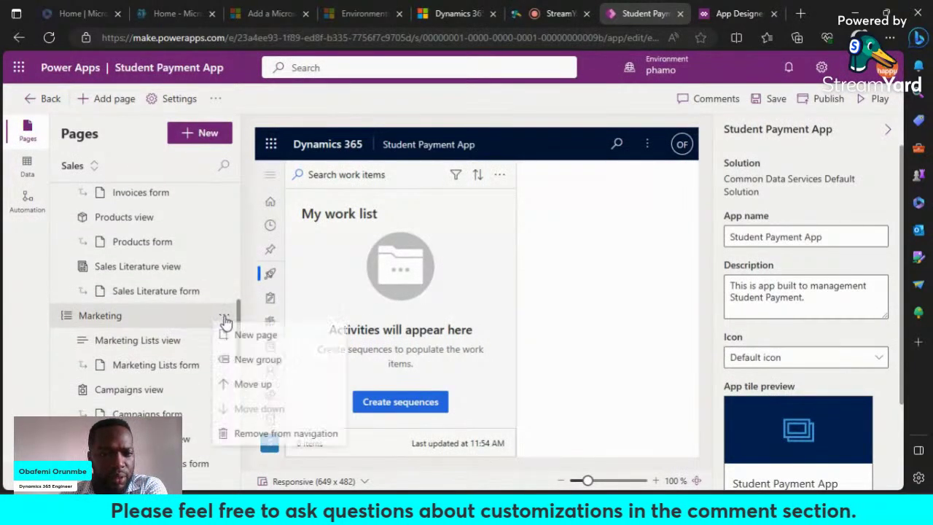
click(259, 435)
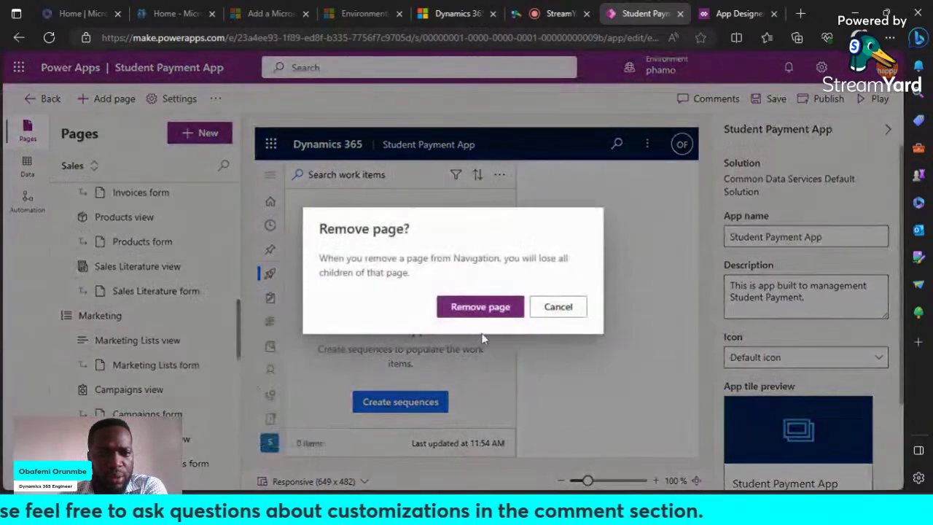
click(482, 307)
scroll(124, 299, up, 2)
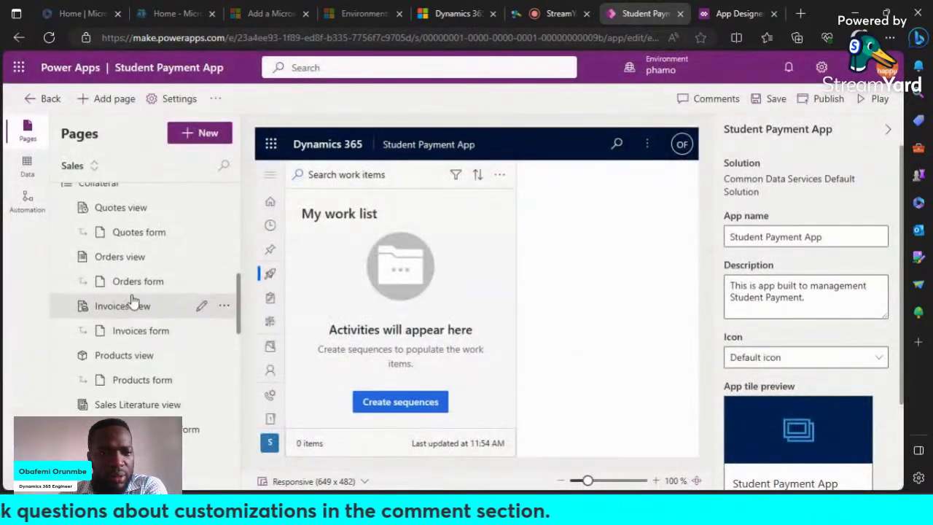
scroll(124, 305, up, 1)
scroll(133, 302, up, 1)
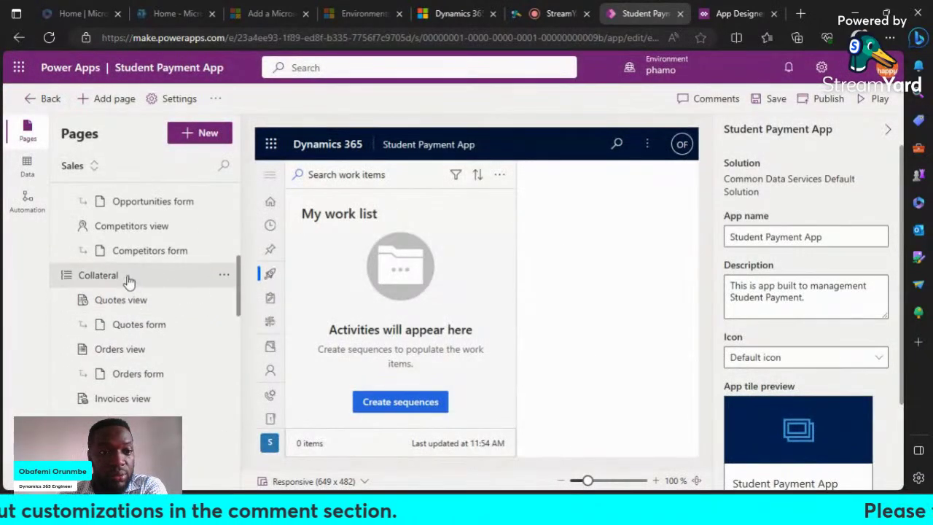
Step: Remove the Collateral group from the app navigation
click(223, 277)
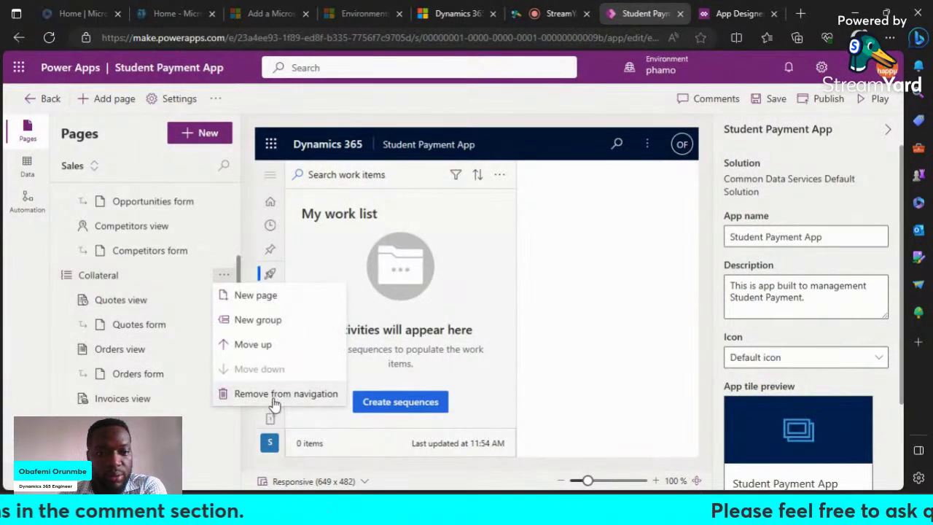
click(241, 393)
click(481, 307)
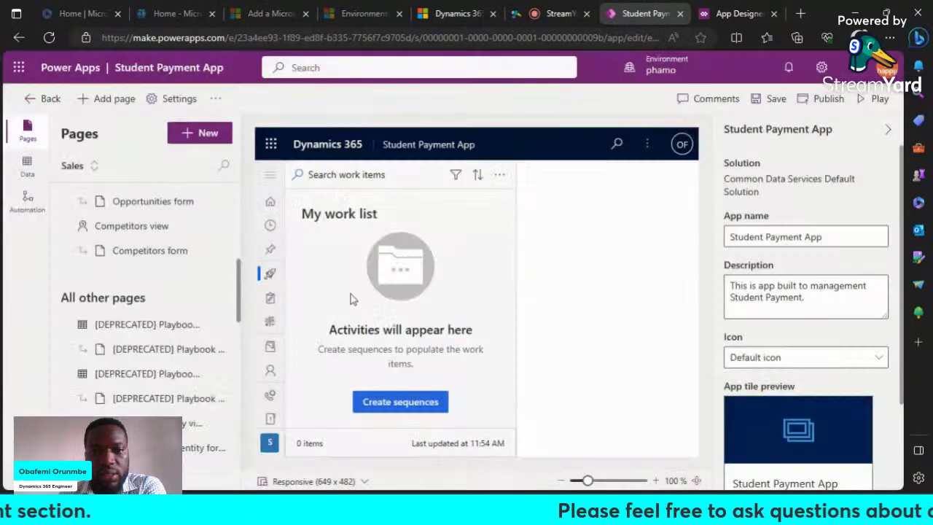
scroll(160, 321, up, 5)
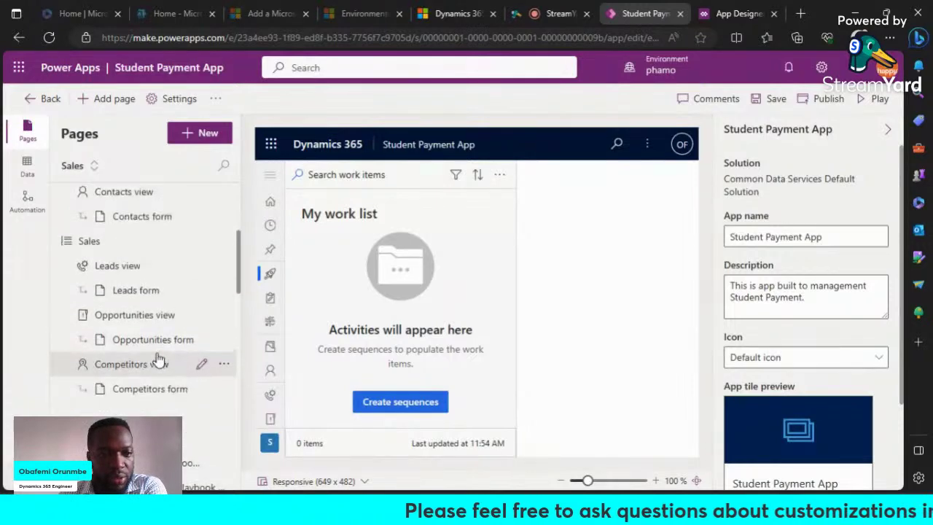
scroll(156, 359, up, 3)
scroll(157, 358, down, 2)
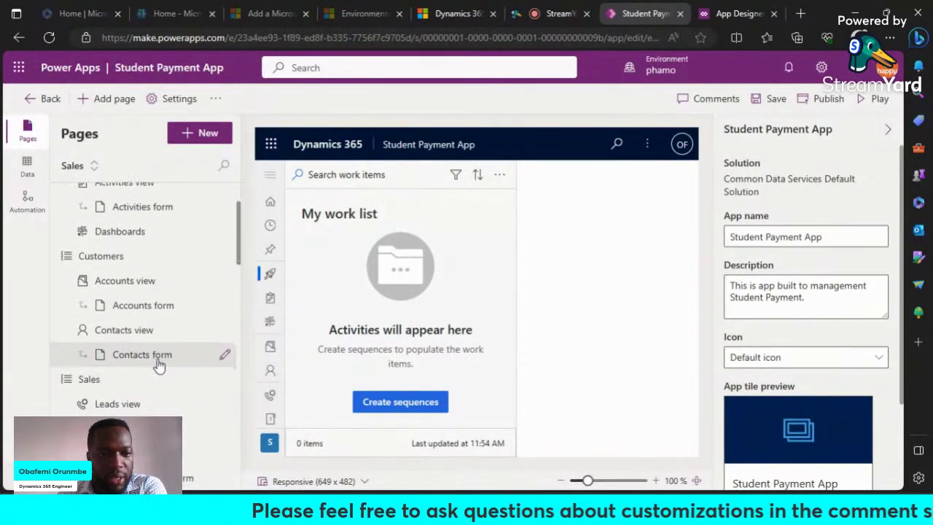
Step: Remove the Sales group page from navigation, leaving My Work and Customers
click(224, 380)
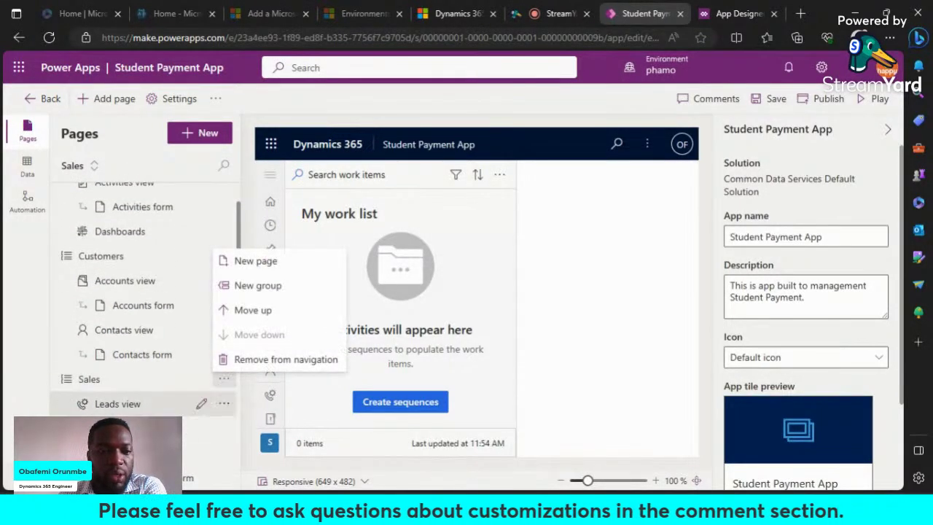
scroll(218, 350, down, 3)
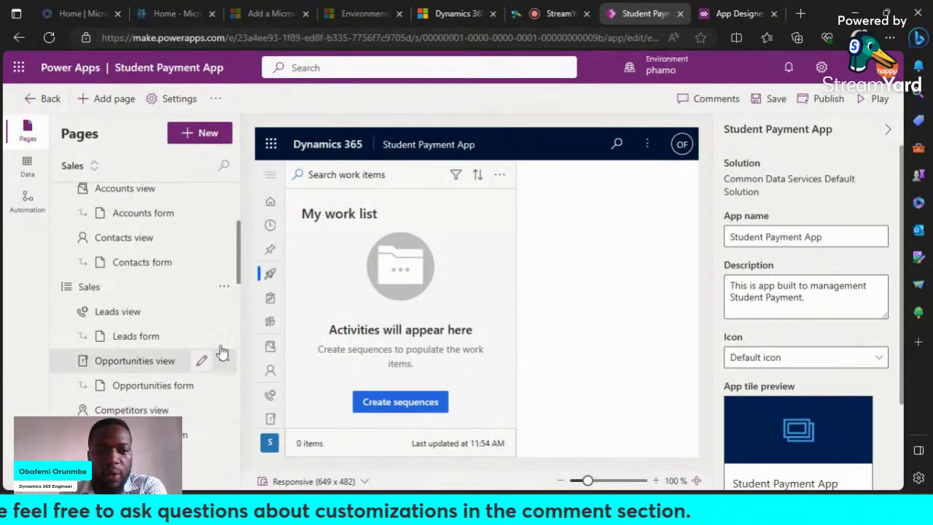
click(225, 292)
click(236, 406)
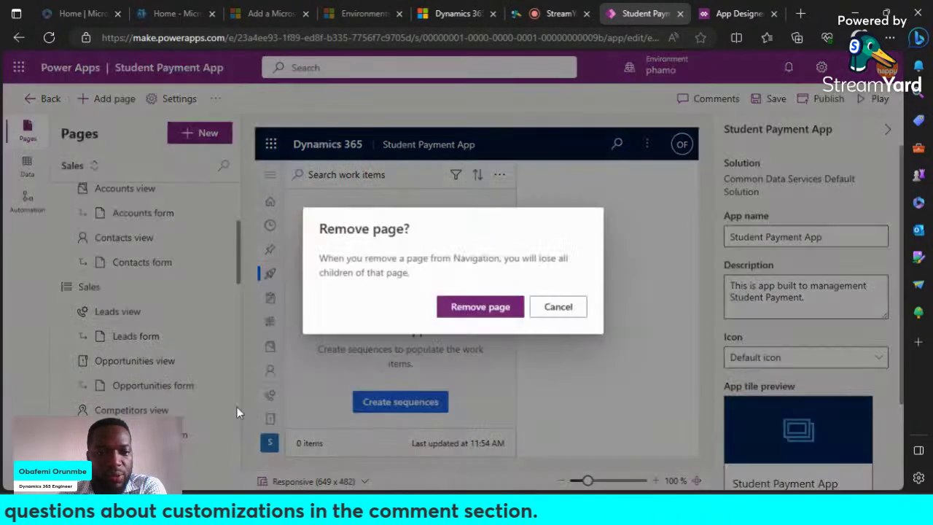
click(493, 308)
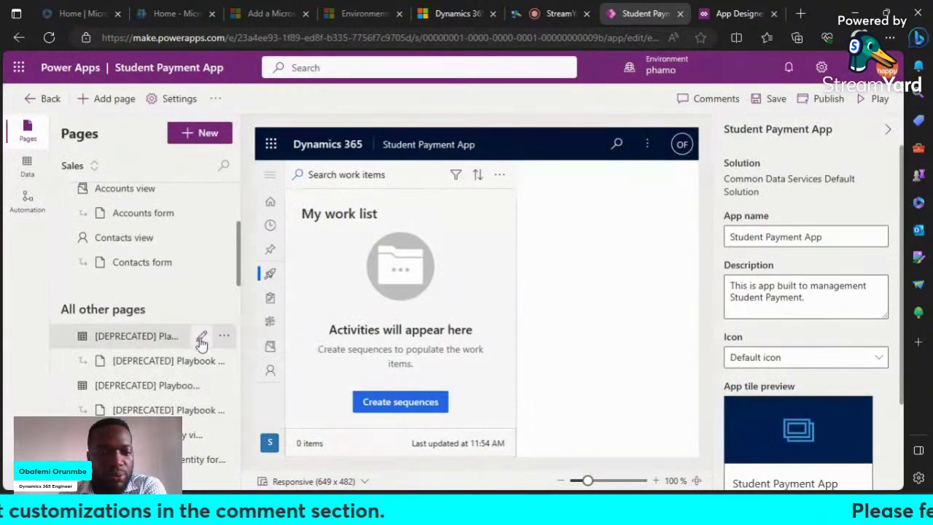
scroll(209, 345, up, 3)
scroll(209, 345, down, 1)
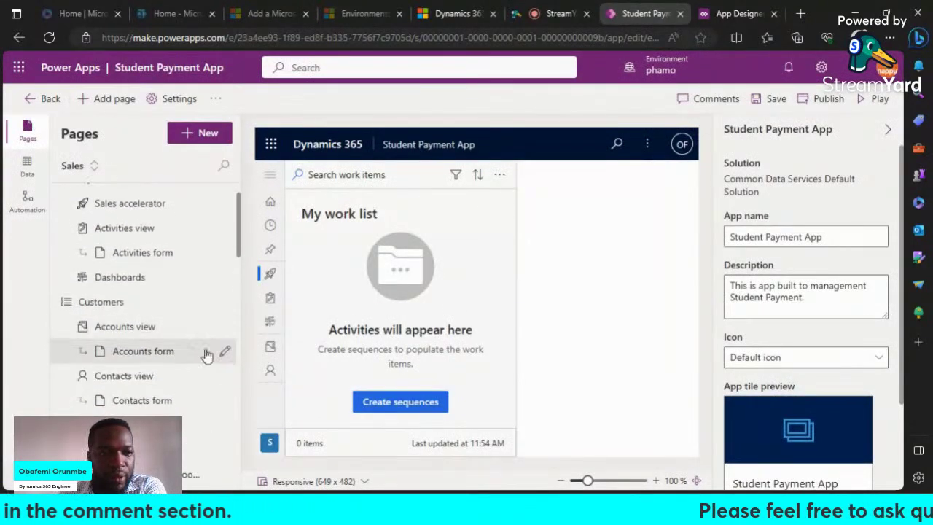
scroll(177, 356, up, 2)
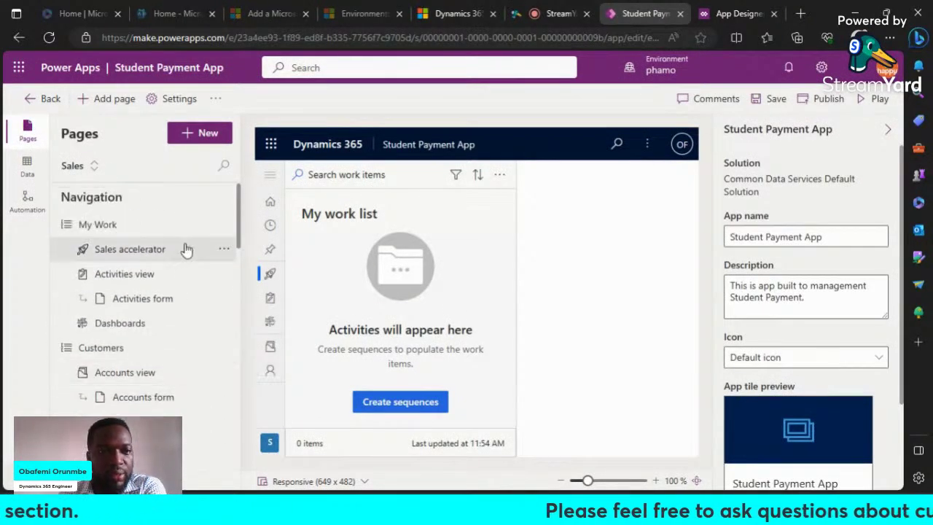
scroll(194, 374, down, 1)
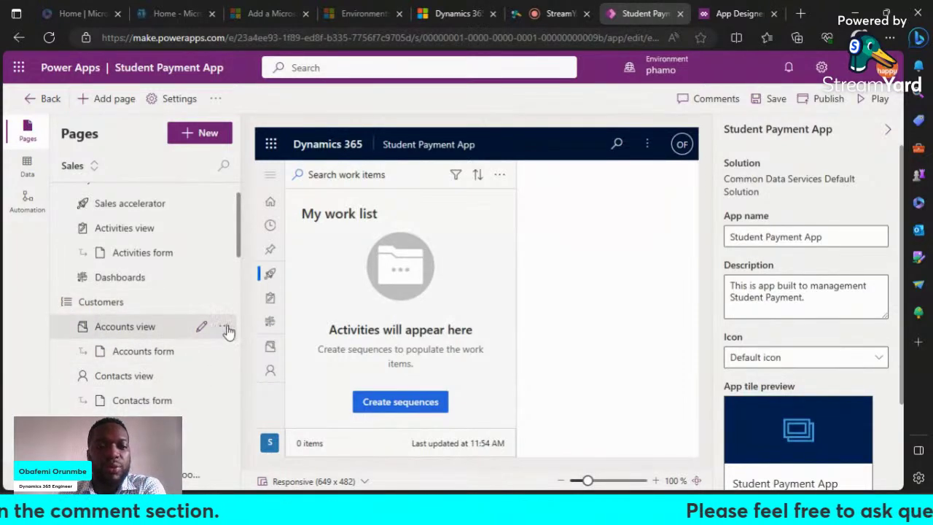
Step: Remove the Accounts view page and Sales accelerator from the app navigation
click(224, 327)
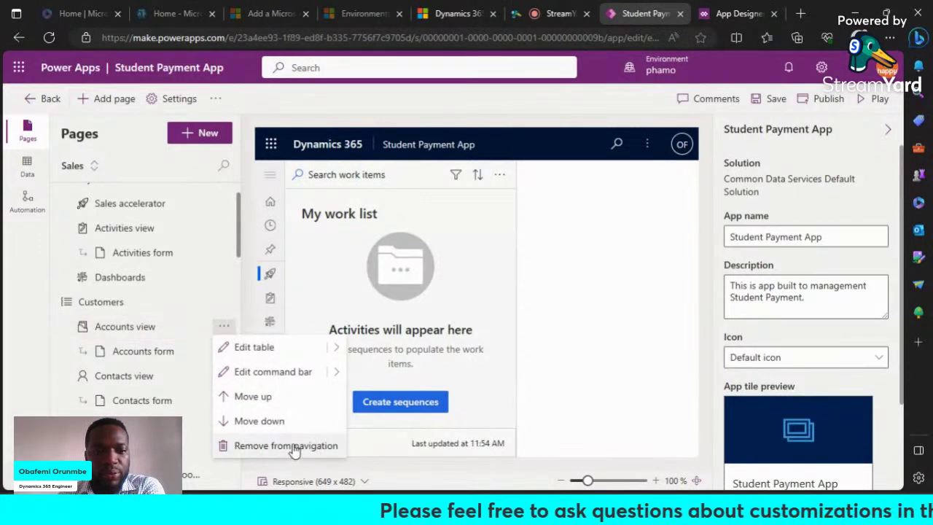
click(296, 447)
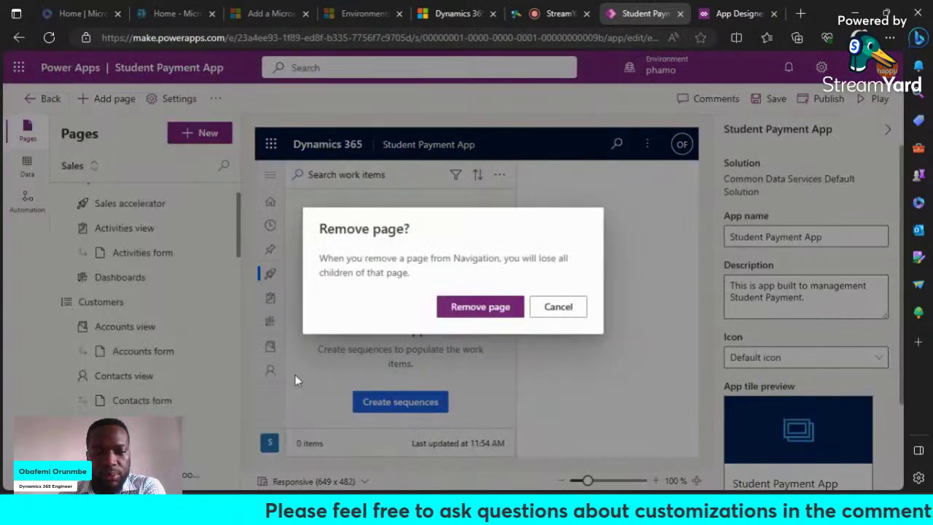
click(506, 312)
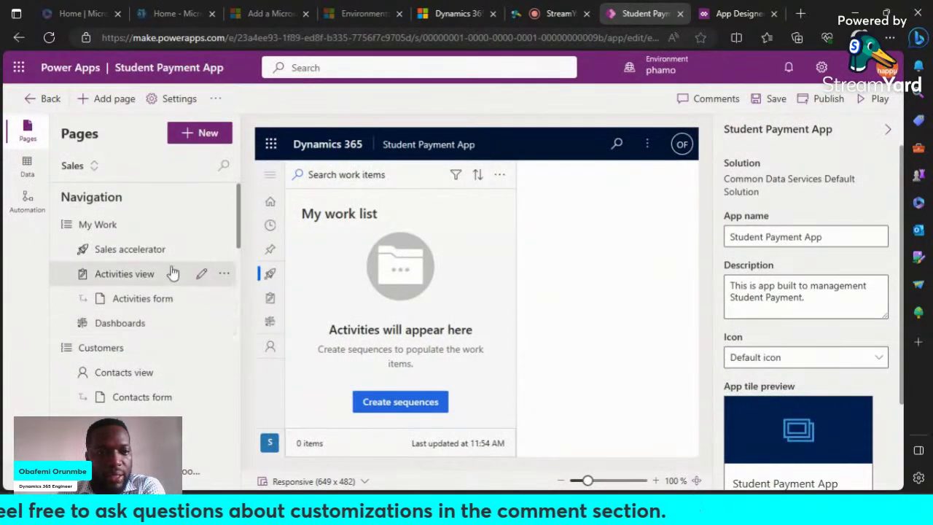
click(225, 250)
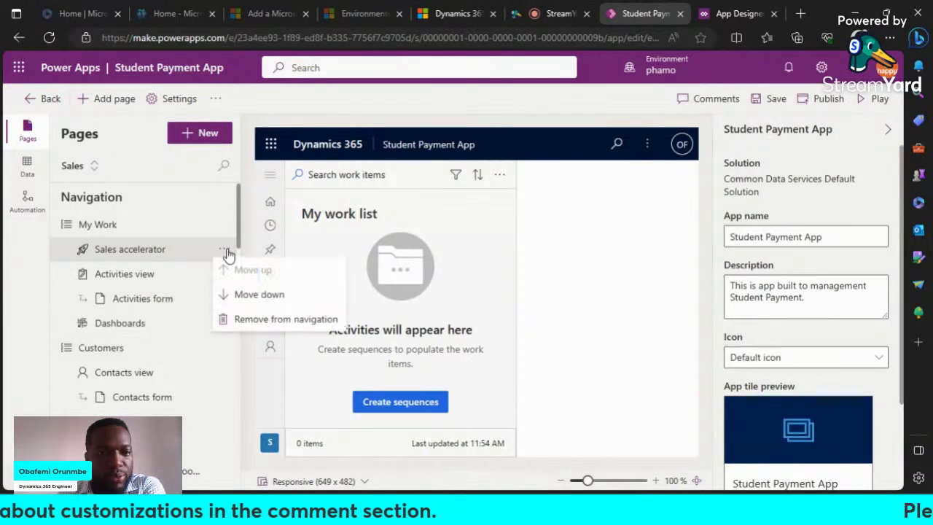
click(237, 319)
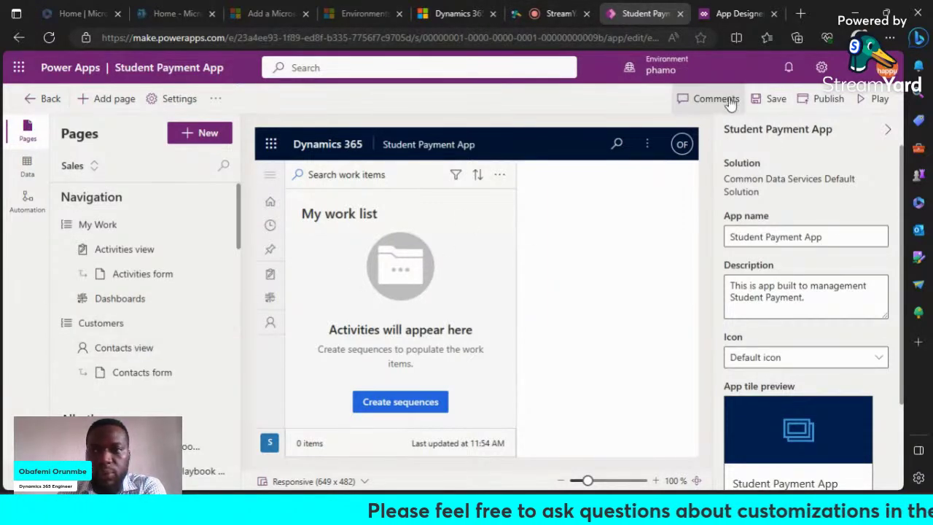
Step: Save and publish the Student Payment App, then switch to the Dynamics 365 tab
click(776, 99)
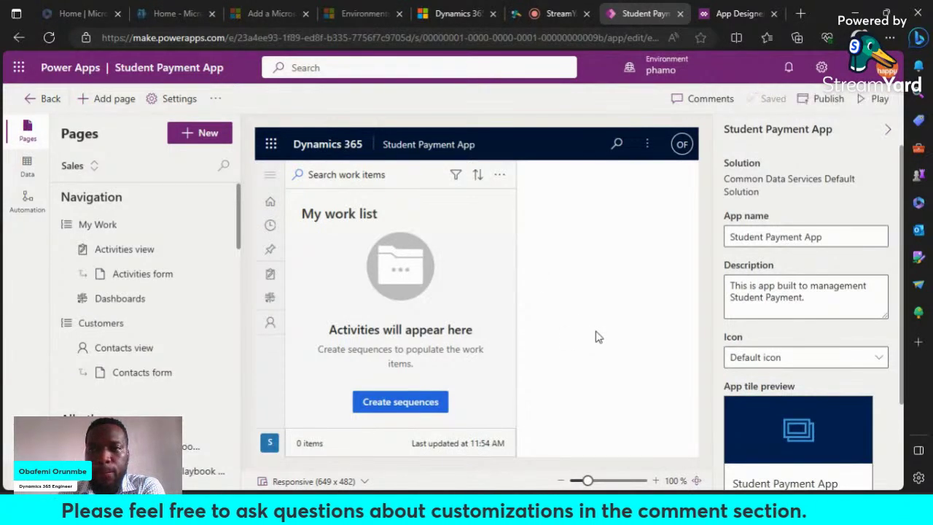
click(823, 99)
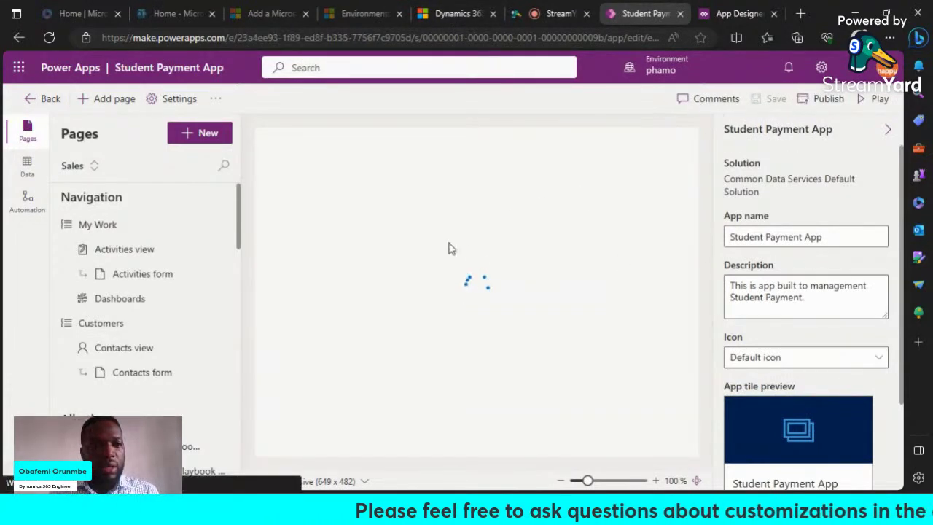
click(458, 14)
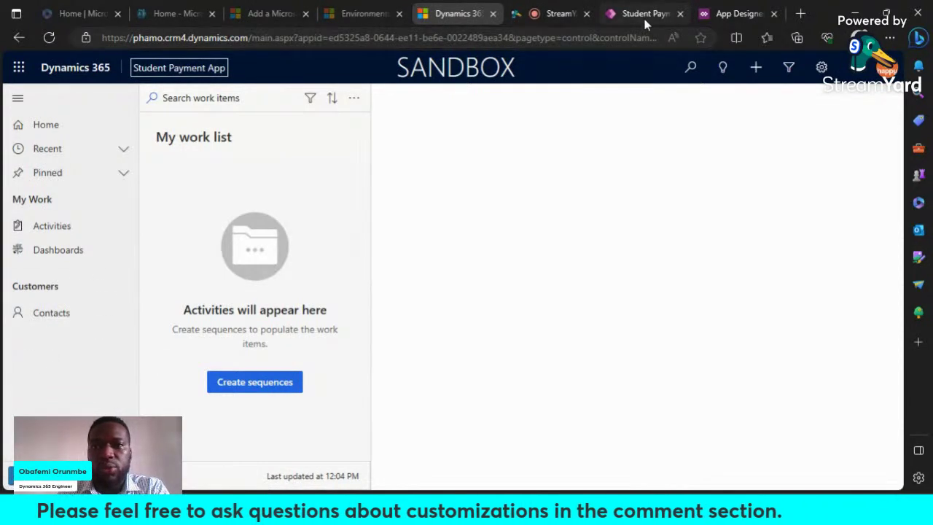
Step: Check the designer tab, return to Dynamics 365, and open the My Active Contacts list
click(625, 14)
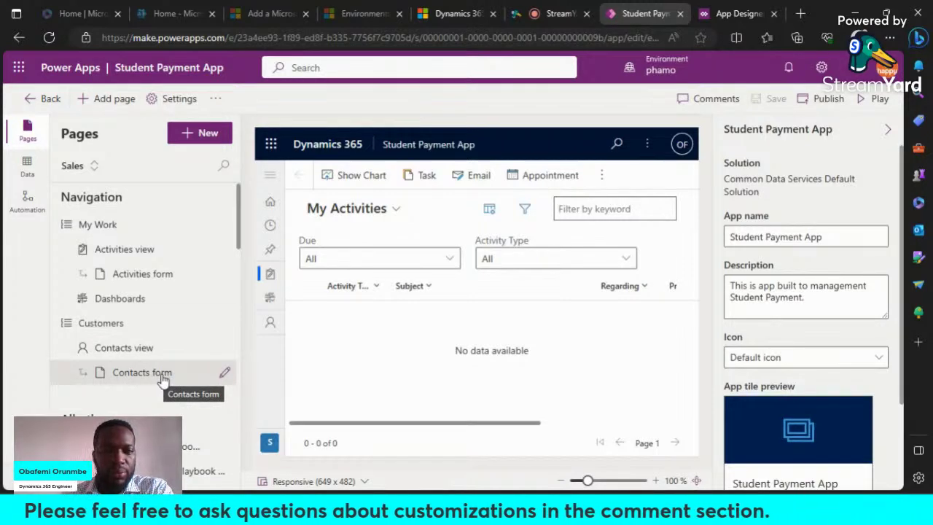
click(458, 14)
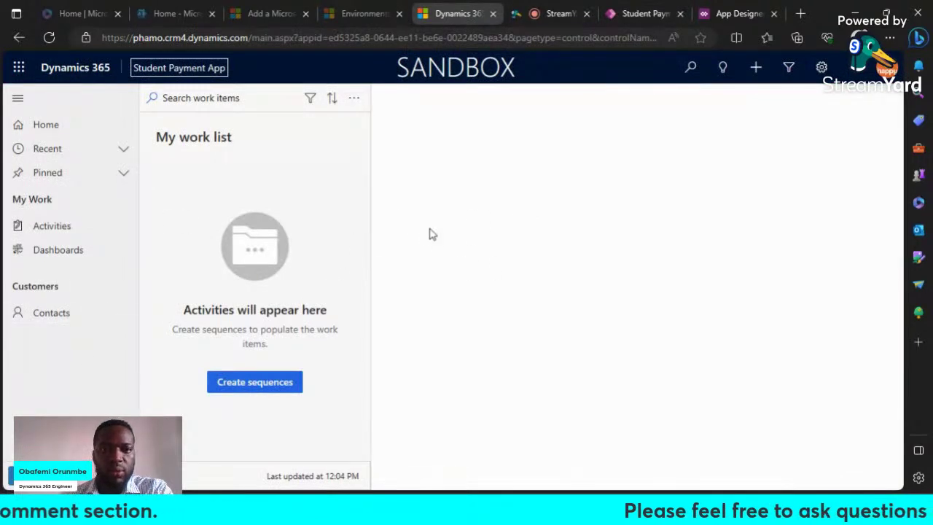
click(58, 319)
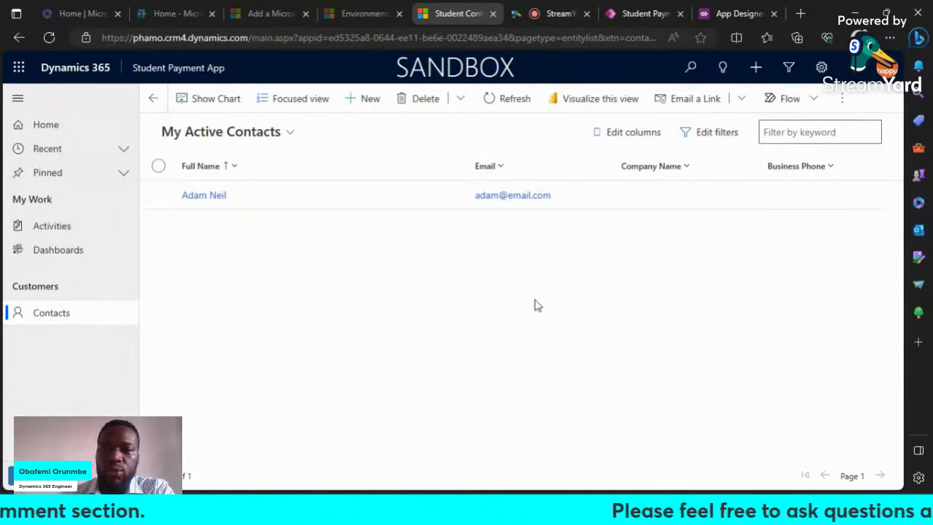
click(284, 137)
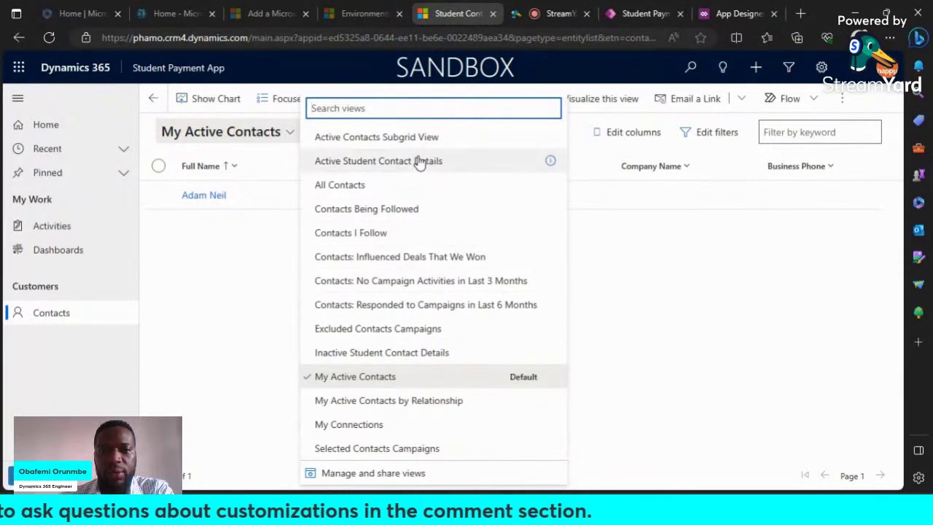
click(666, 271)
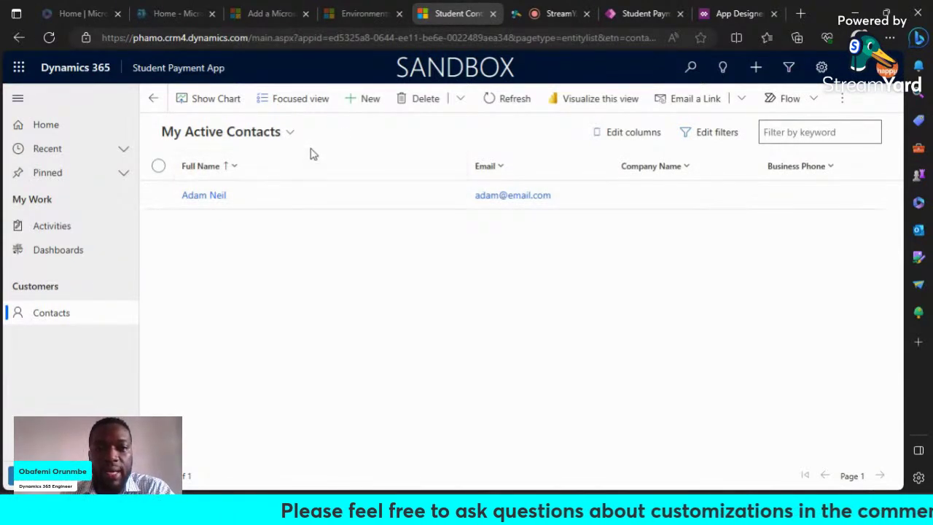
click(200, 139)
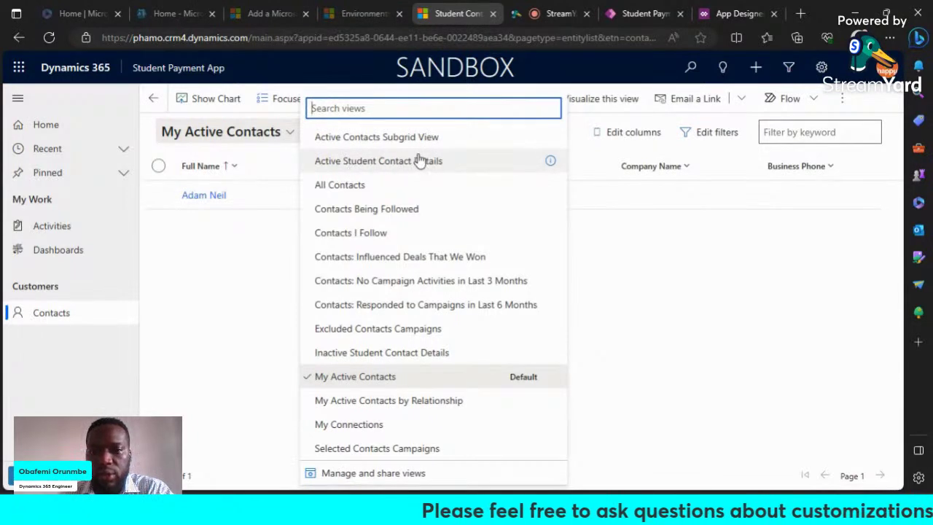
click(658, 313)
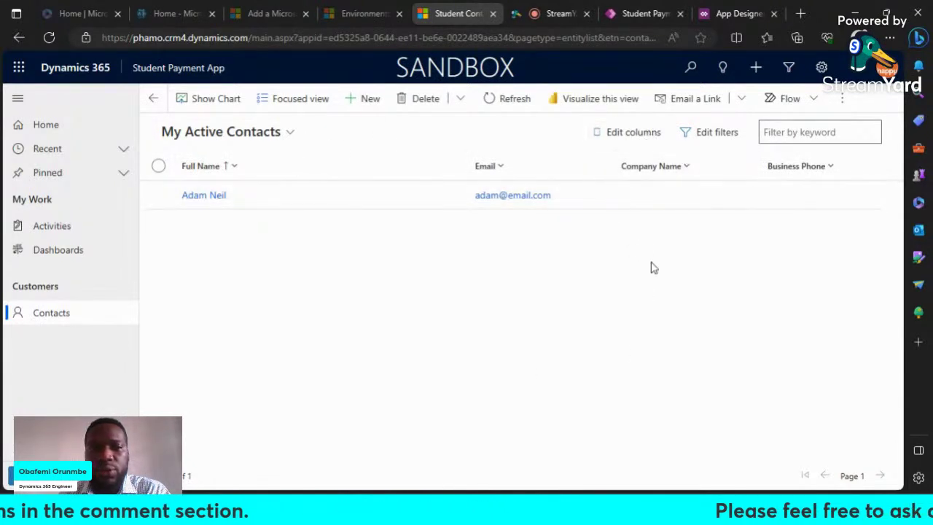
click(652, 140)
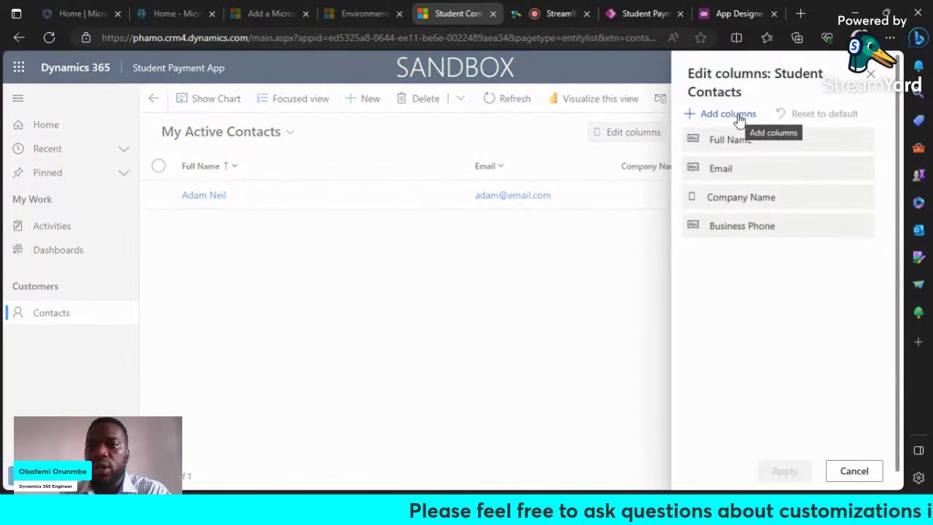
Step: Add the Birthday column to the My Active Contacts view, then show the view list
click(740, 119)
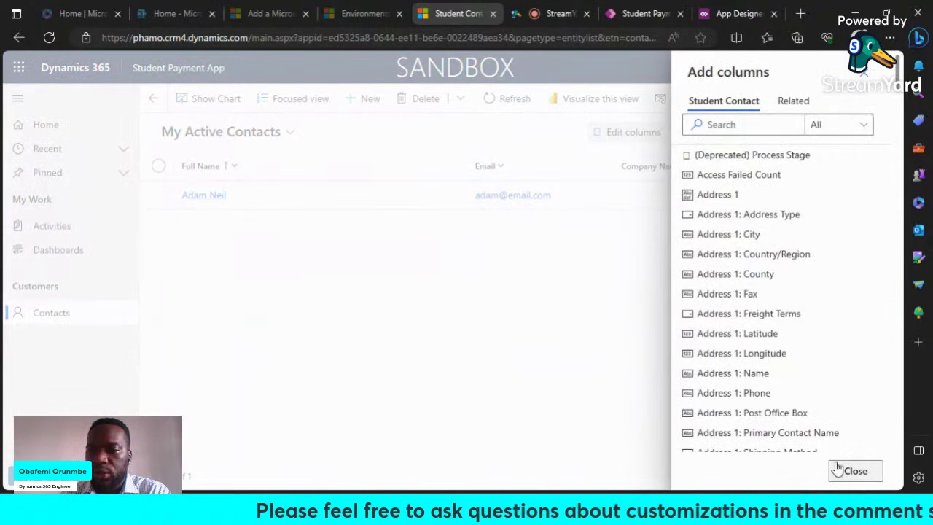
click(855, 472)
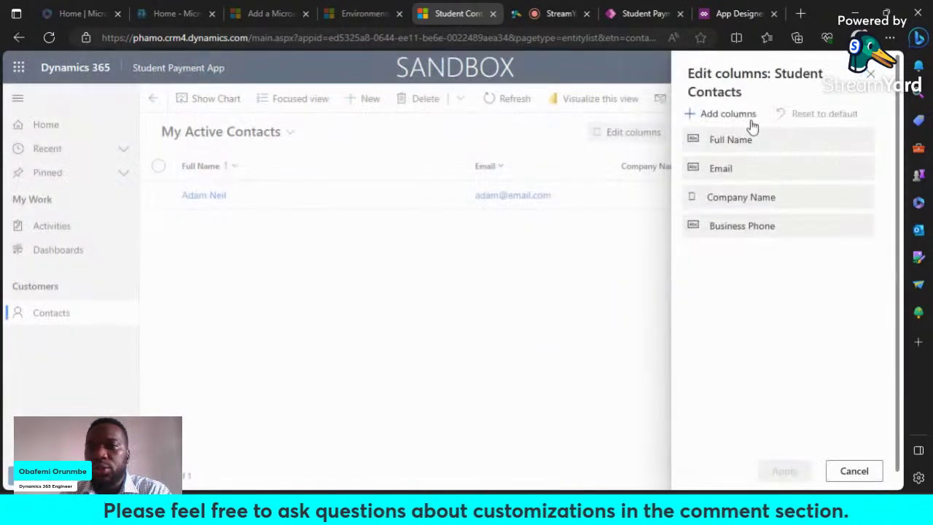
click(730, 115)
scroll(735, 379, down, 15)
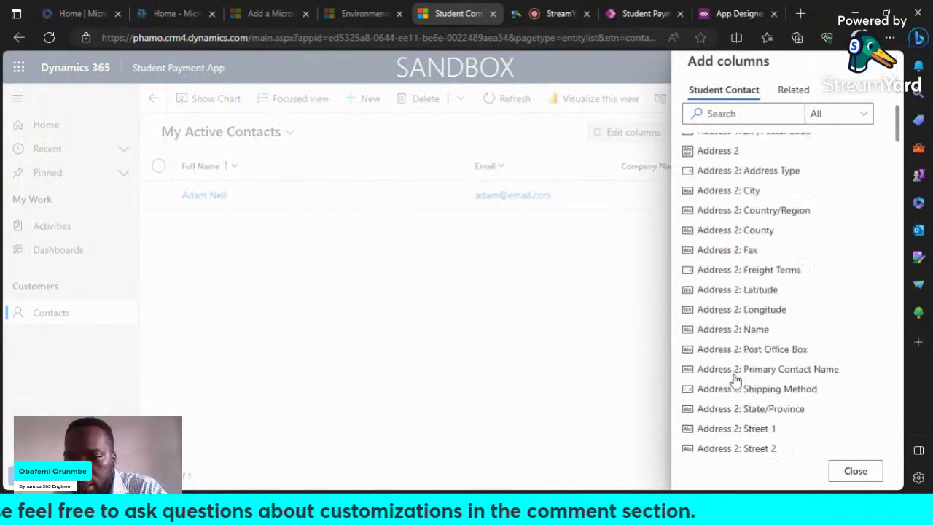
scroll(735, 379, down, 4)
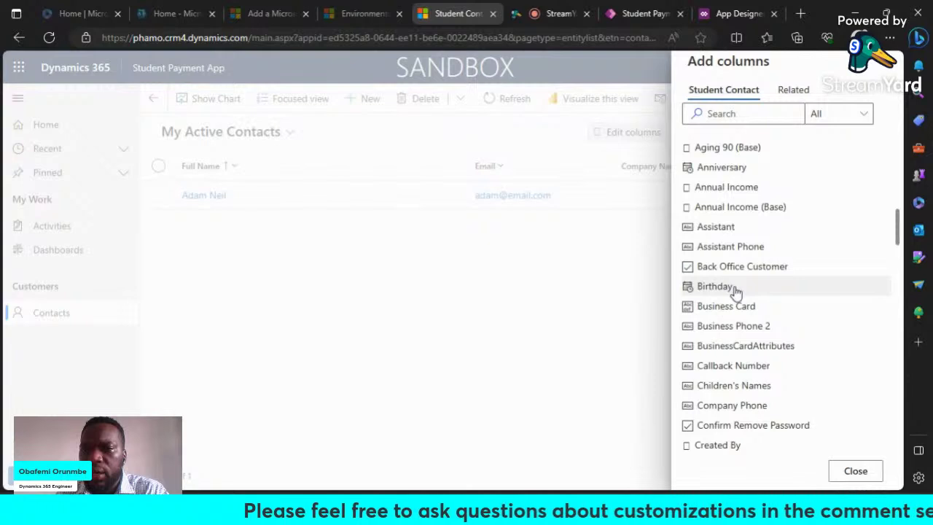
click(736, 289)
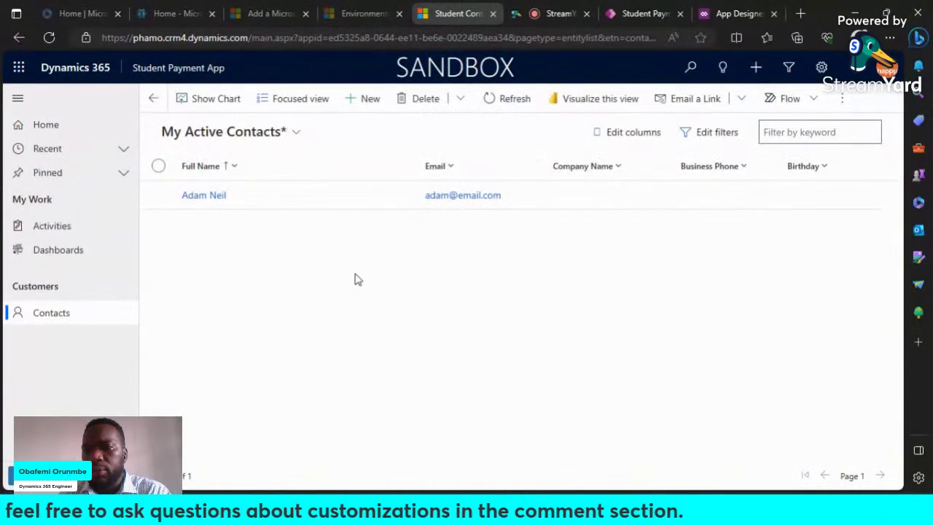
click(297, 133)
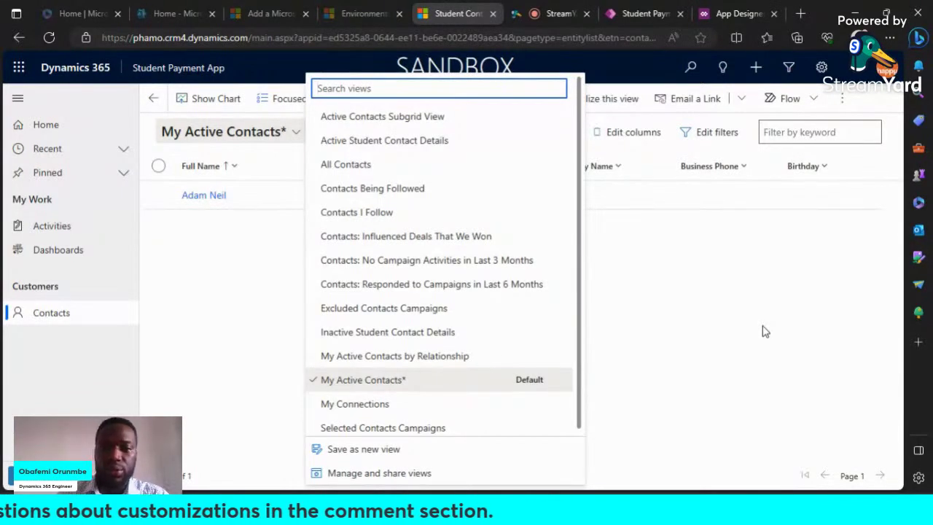
click(766, 332)
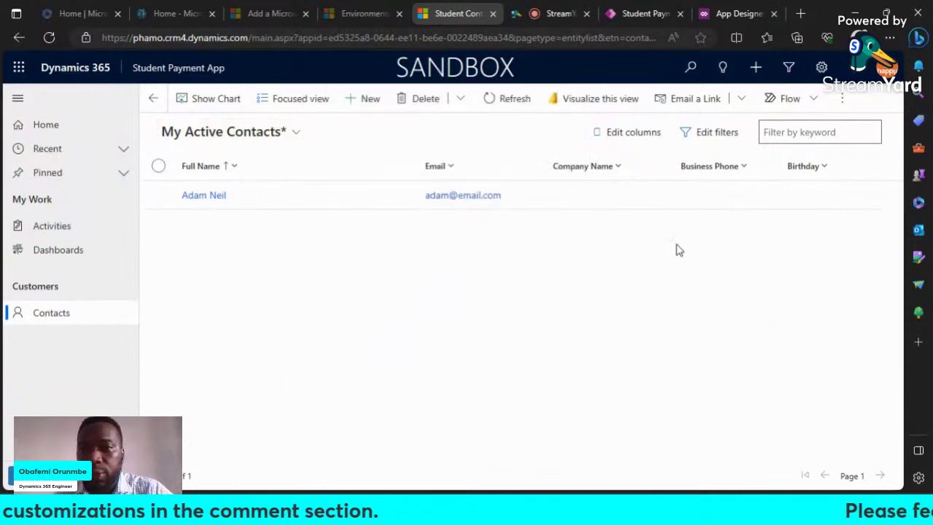
click(714, 139)
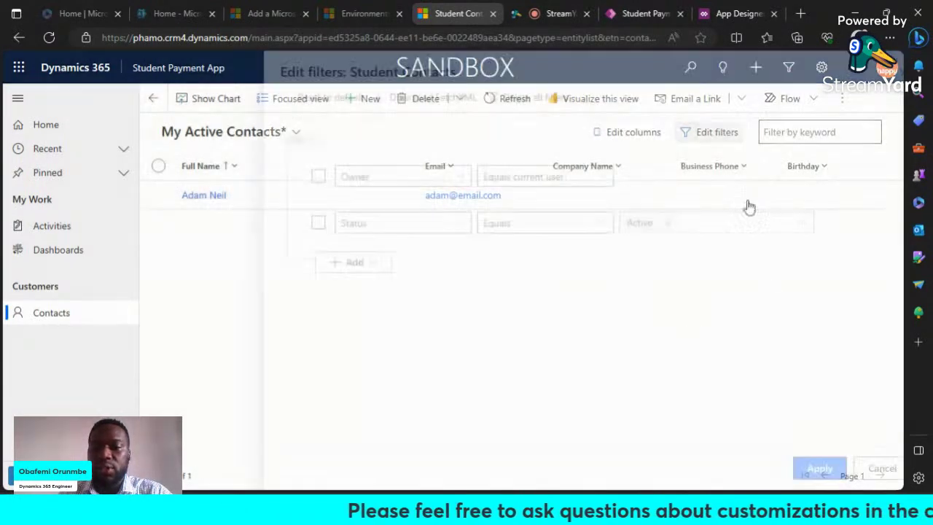
click(855, 469)
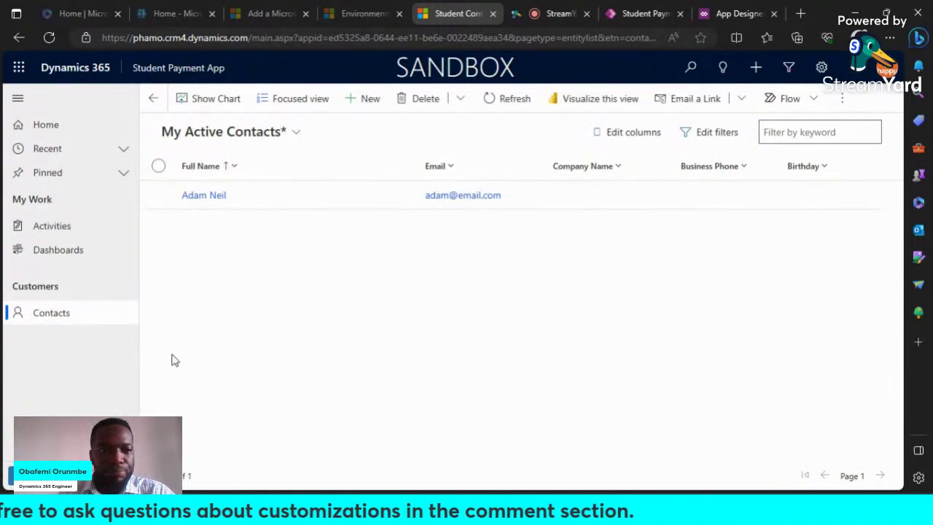
click(636, 16)
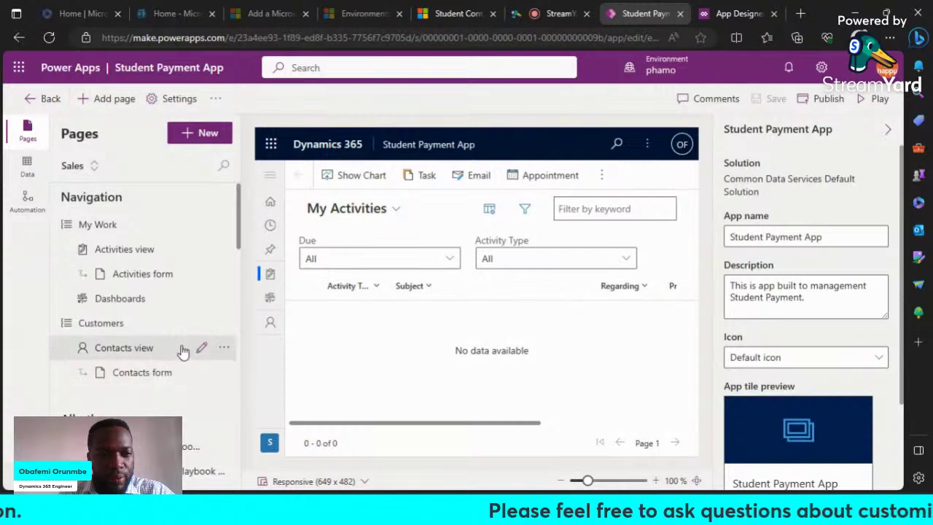
click(446, 14)
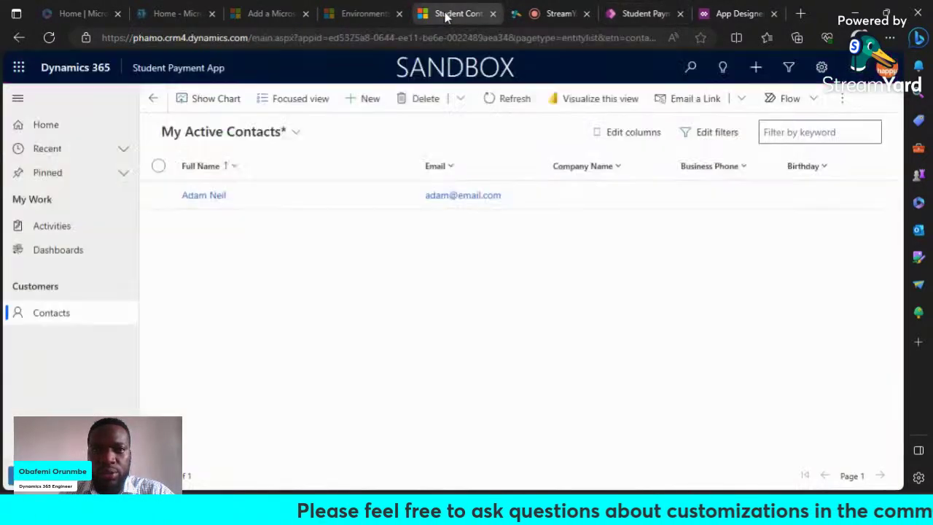
click(296, 132)
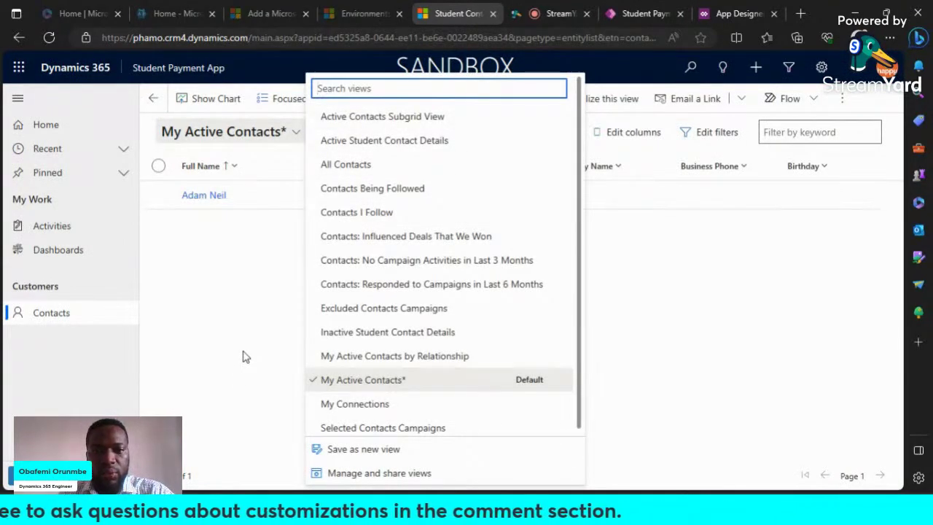
click(244, 356)
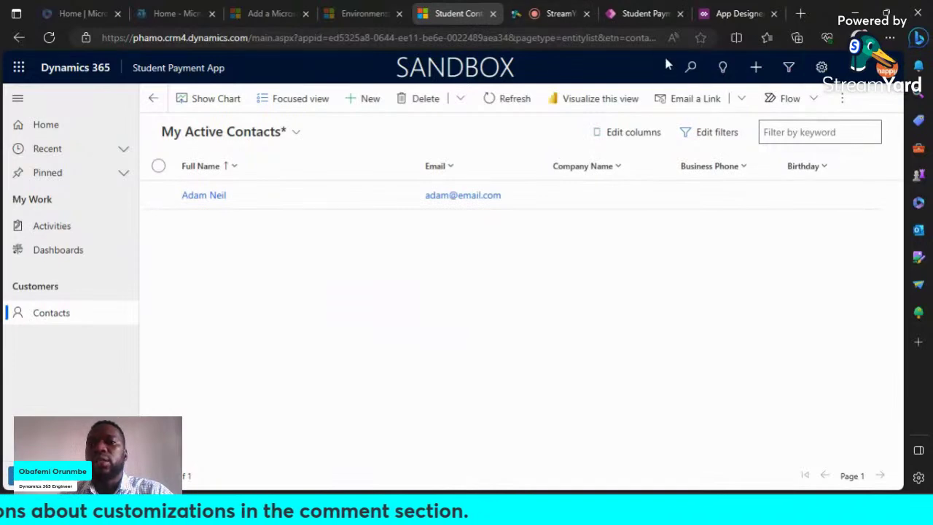
click(640, 13)
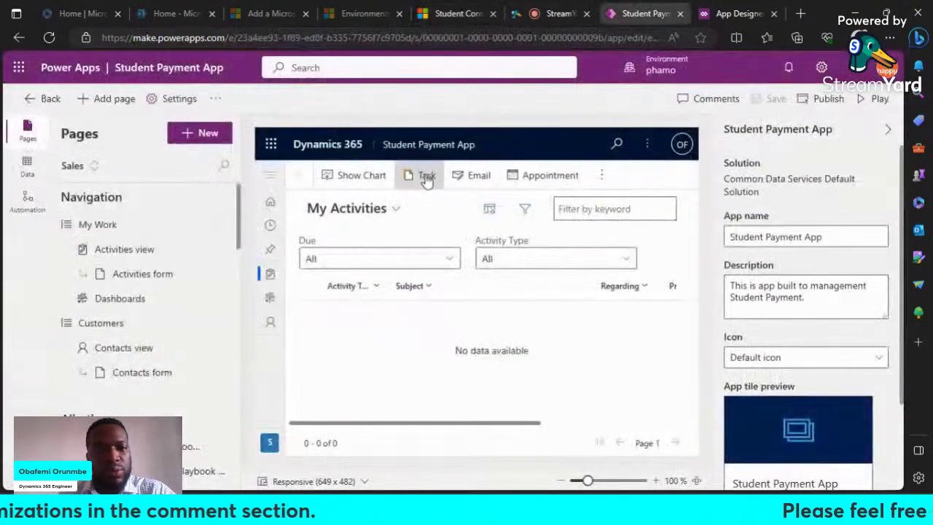
Step: On the Contacts view page, turn off Include all views in the app
click(157, 355)
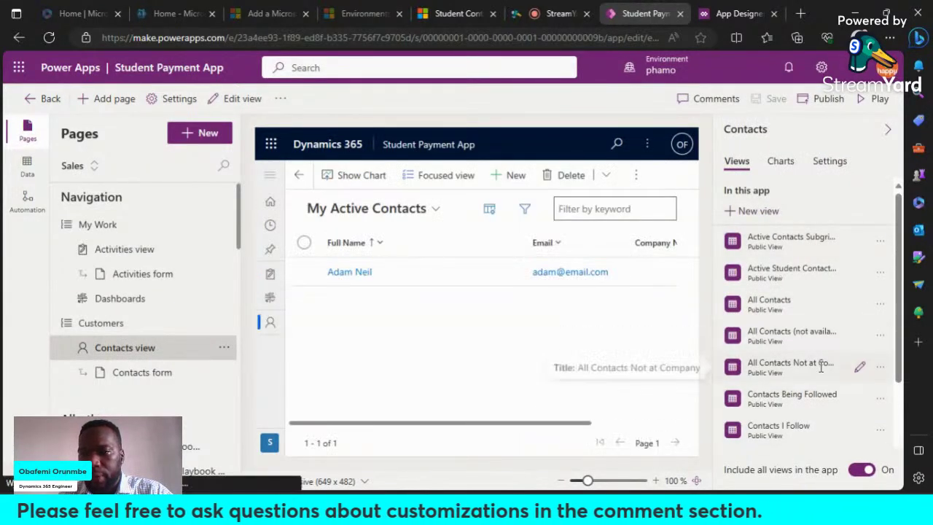
scroll(822, 368, down, 3)
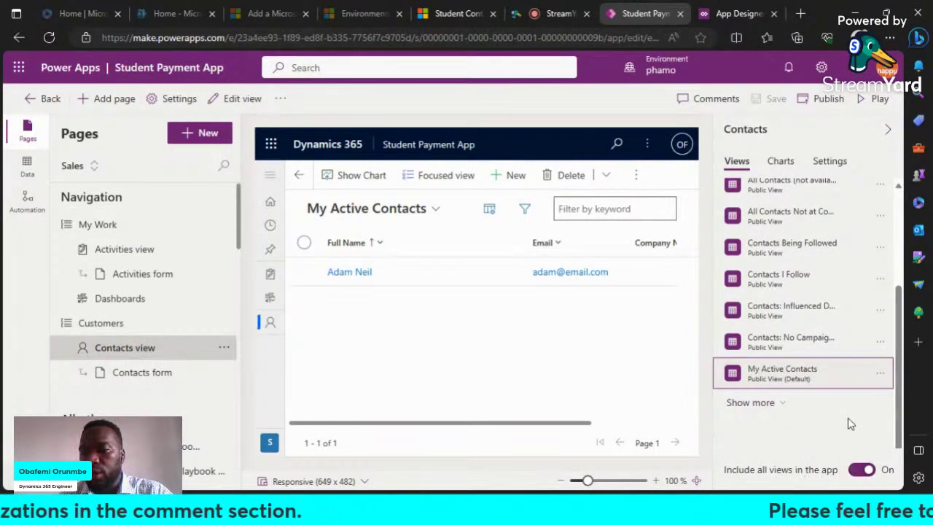
scroll(851, 423, up, 5)
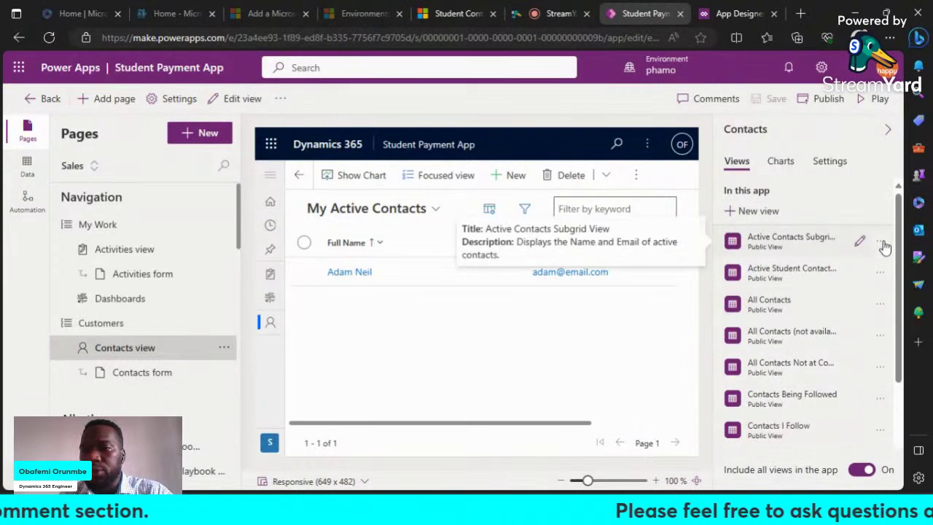
click(881, 242)
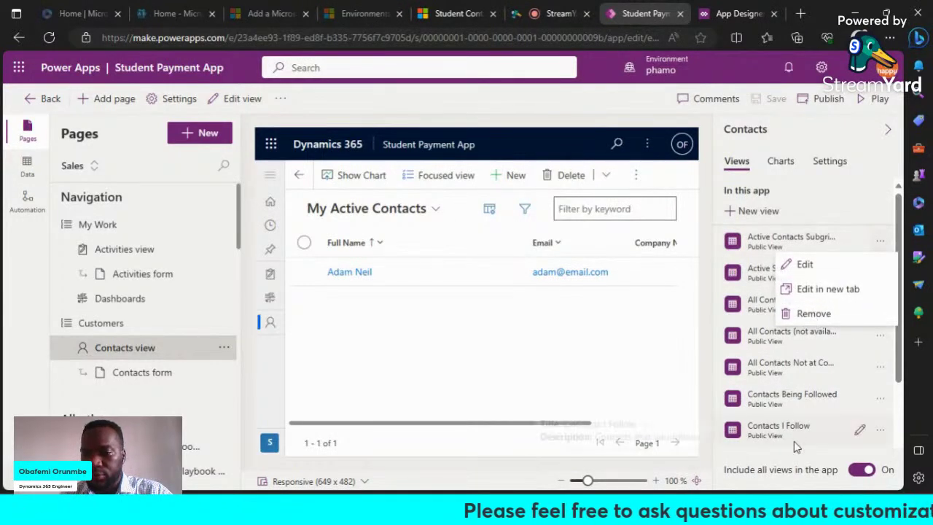
click(862, 469)
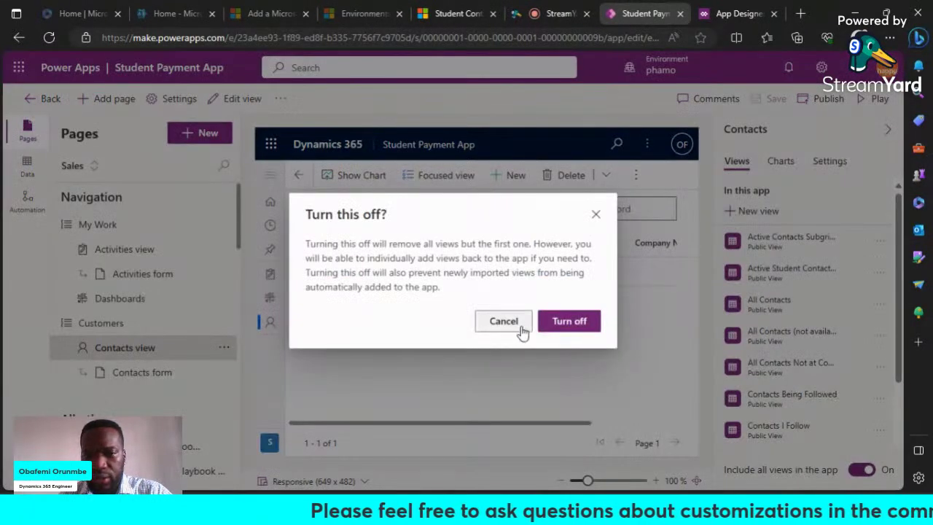
click(519, 327)
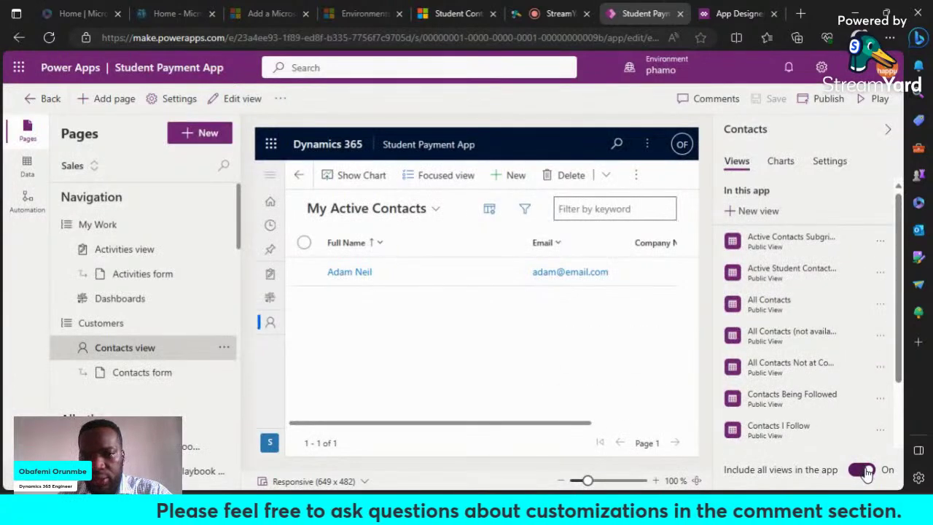
click(869, 470)
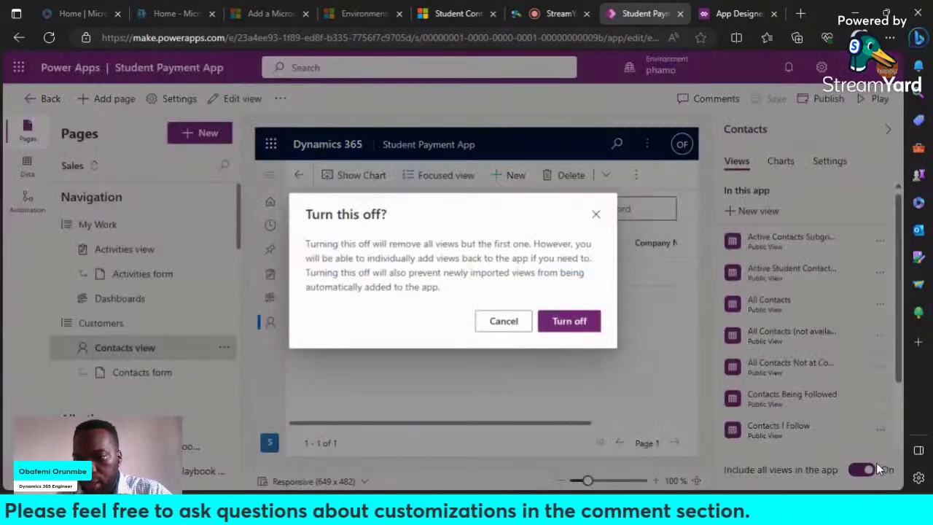
click(587, 324)
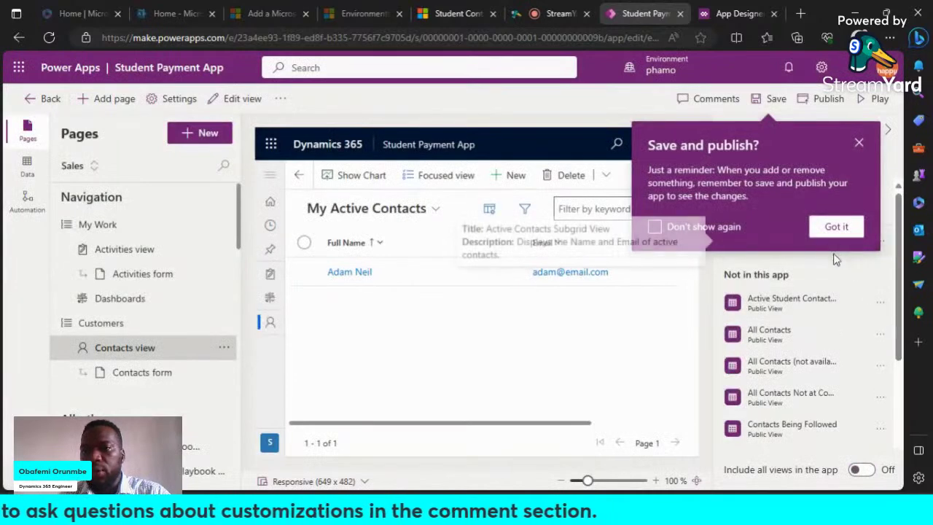
click(837, 227)
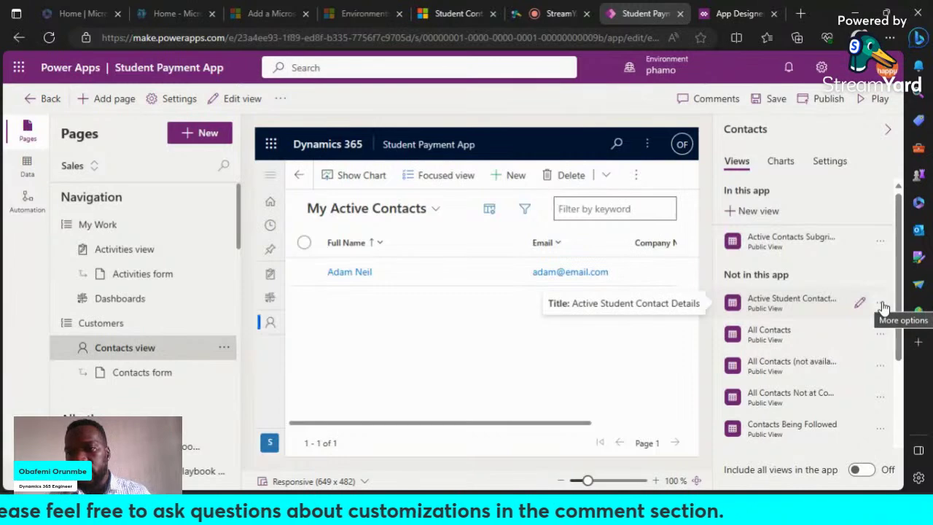
Step: Add the Active Student Contact Details view and remove Active Contacts Subgrid View
click(881, 306)
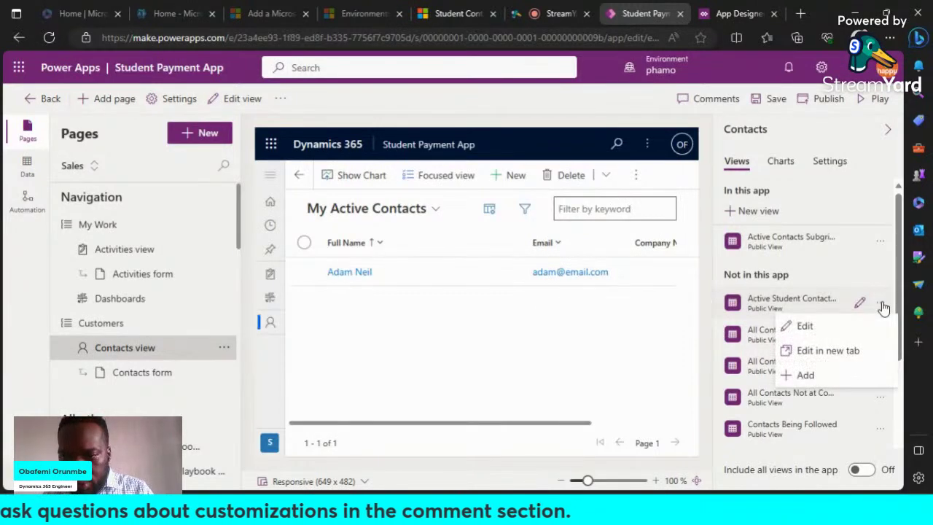
click(809, 376)
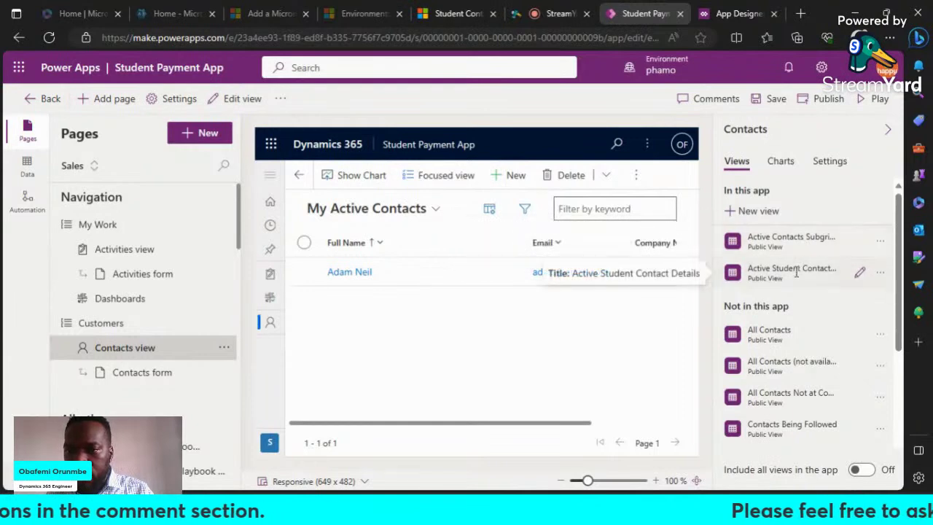
click(881, 241)
click(803, 313)
scroll(805, 366, down, 5)
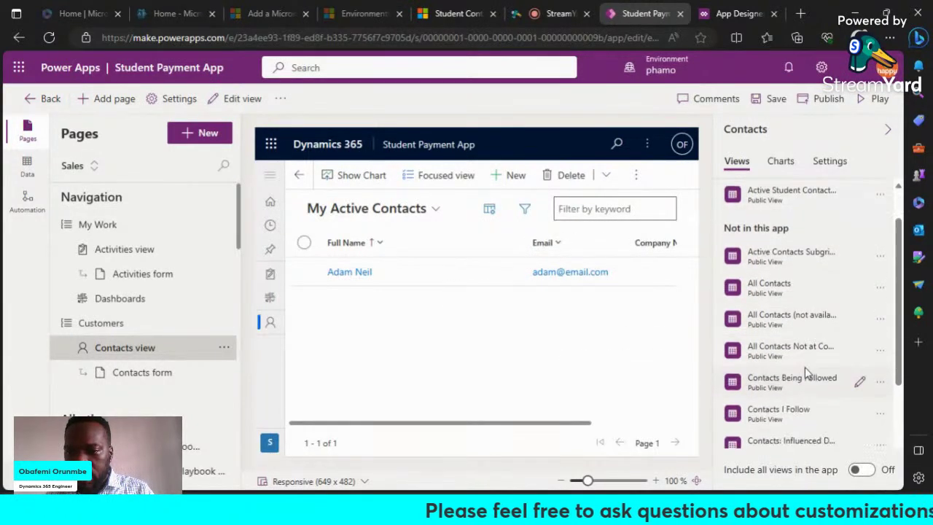
scroll(777, 381, up, 3)
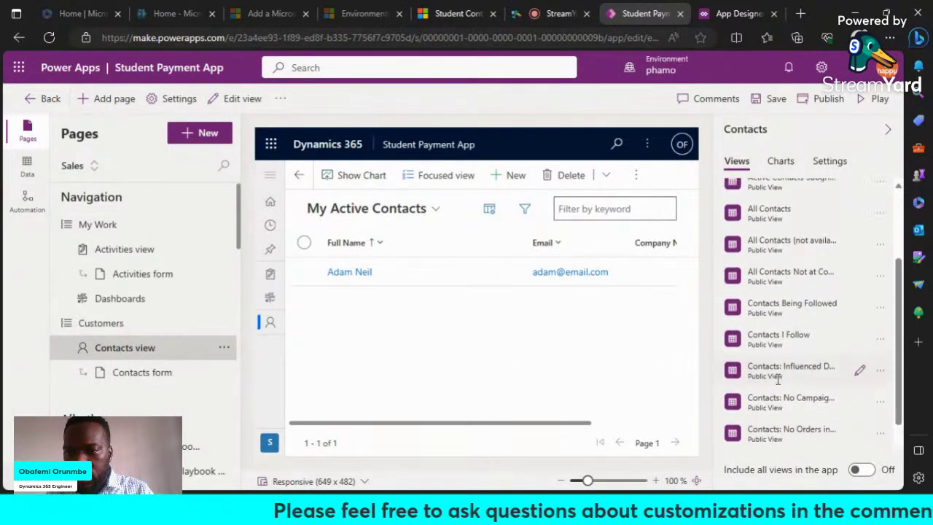
scroll(775, 378, down, 1)
scroll(775, 380, down, 2)
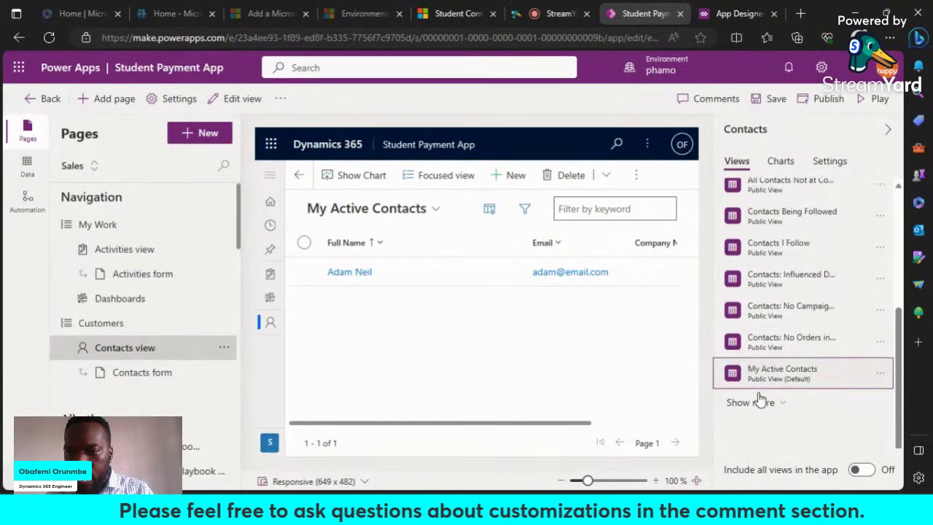
Step: Add the Inactive Student Contact Details view, then start editing Active Student Contact Details
click(771, 408)
scroll(795, 384, down, 2)
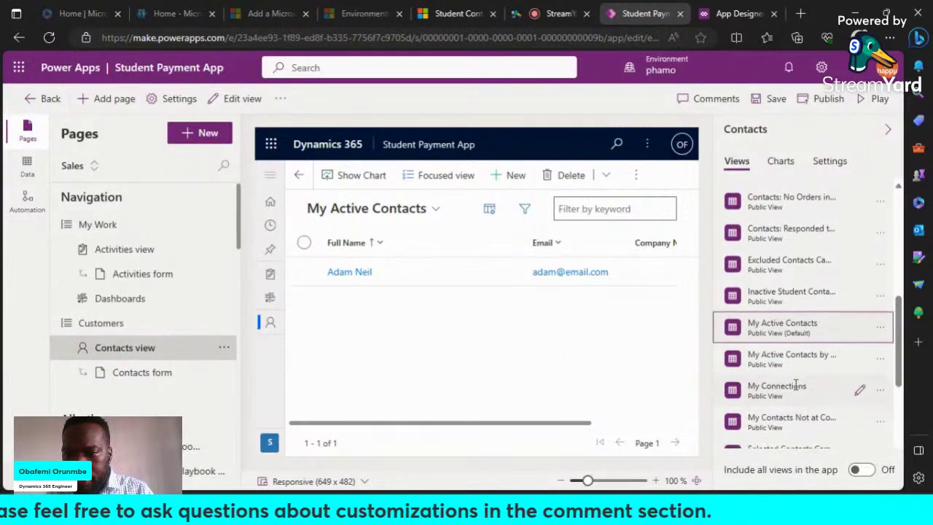
click(882, 296)
click(814, 372)
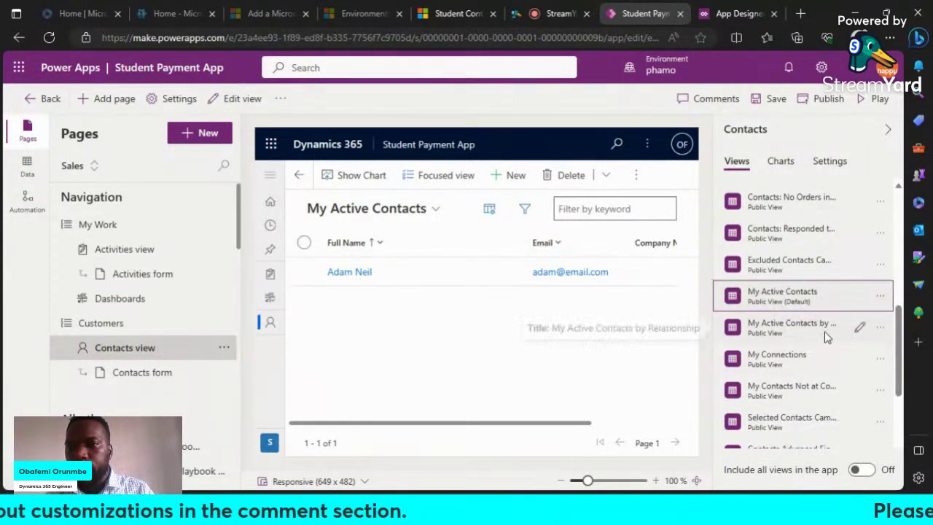
scroll(829, 334, up, 6)
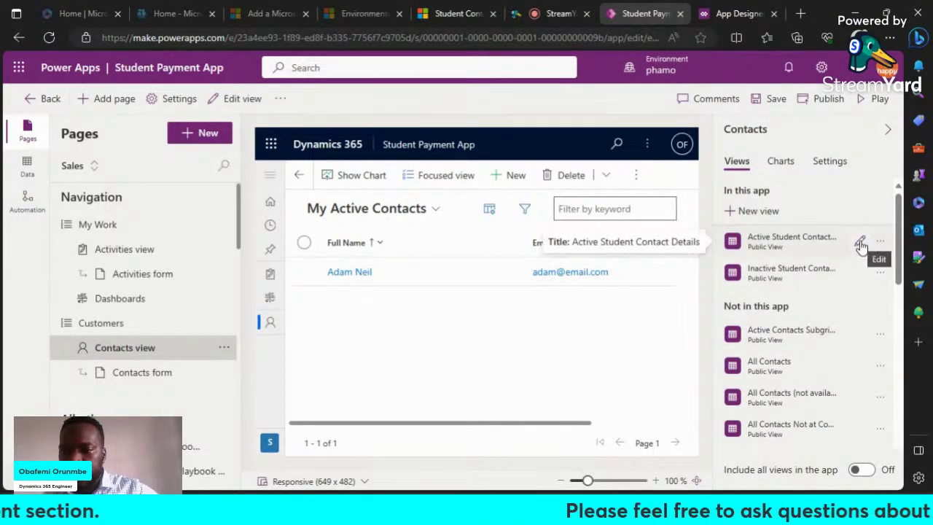
click(861, 247)
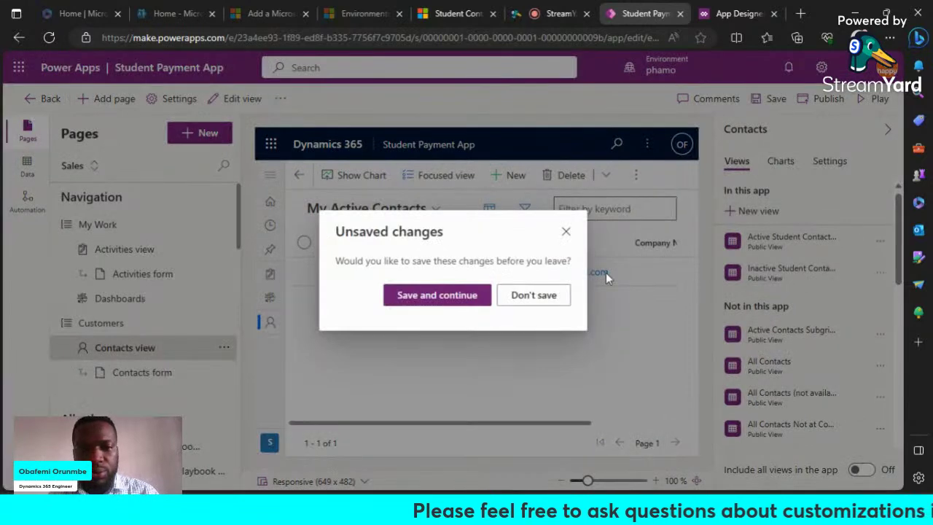
Step: Save pending changes, rename the view to 'Active Student Contact Info', and open its filters
click(413, 303)
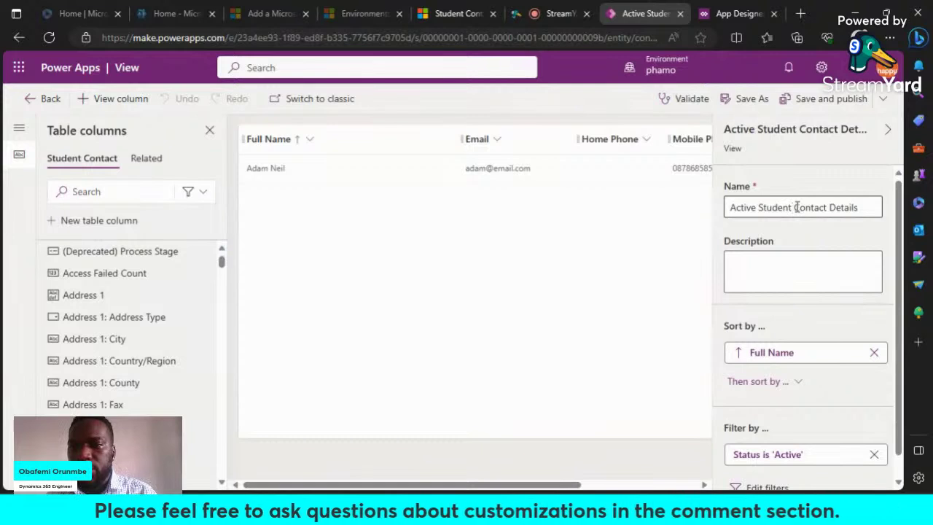
double_click(843, 207)
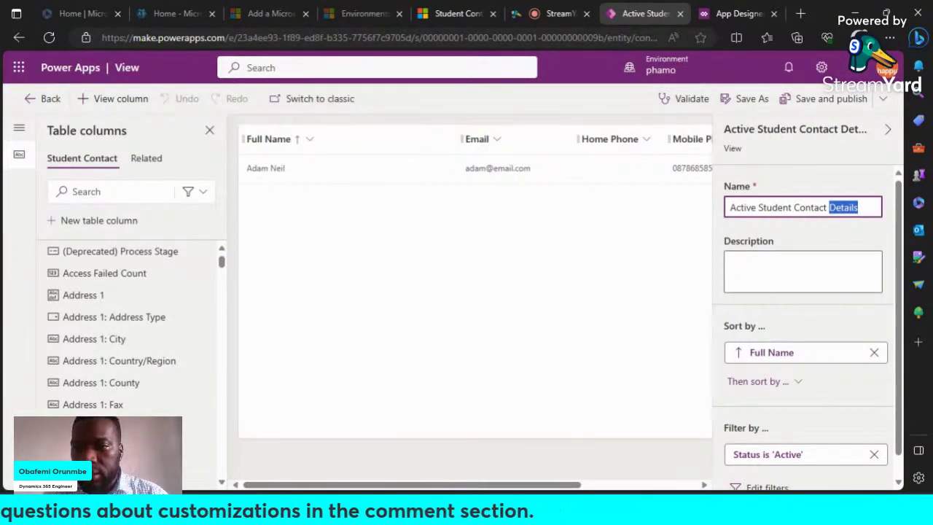
key(BackSpace)
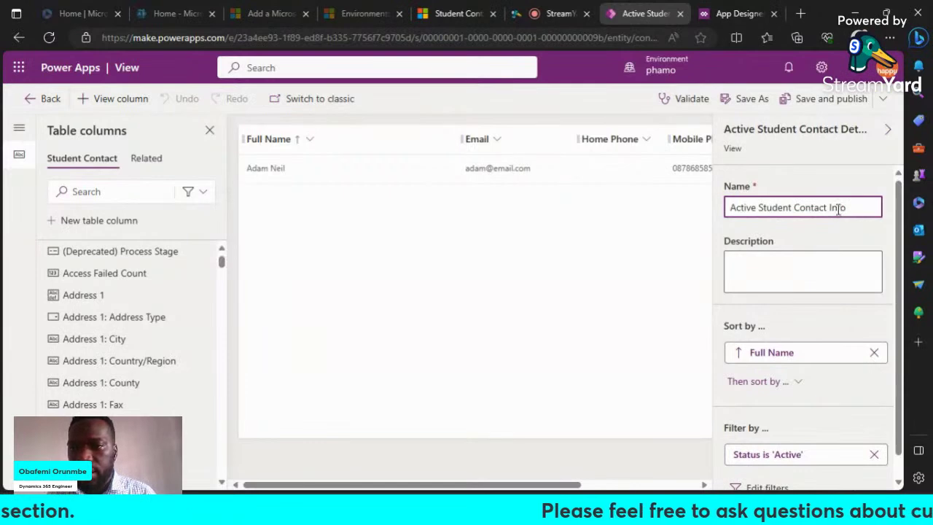
click(839, 254)
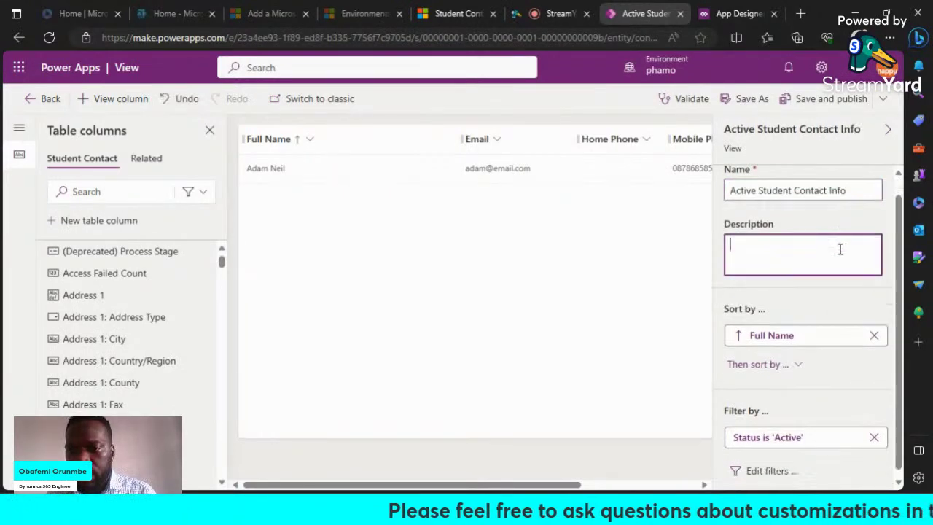
click(778, 465)
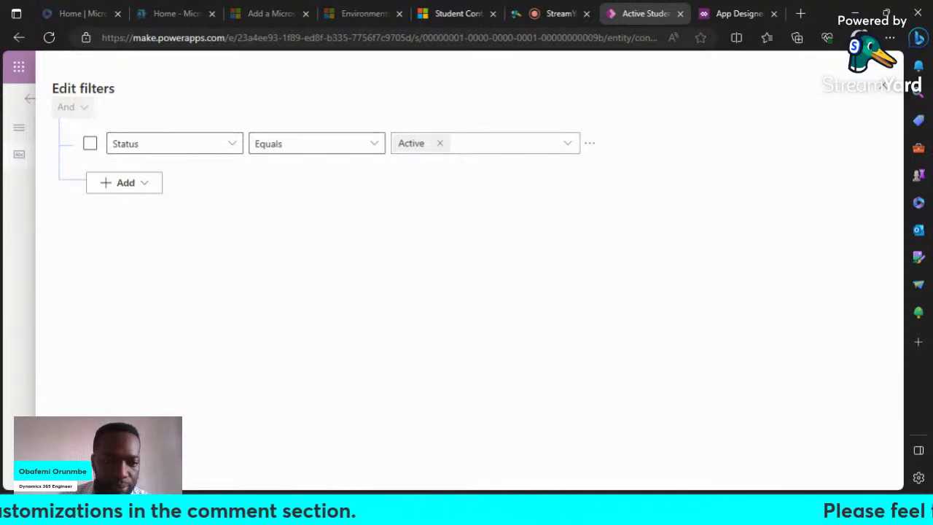
Step: Review the view's filter conditions and close the editor, keeping the Status is 'Active' filter
click(883, 86)
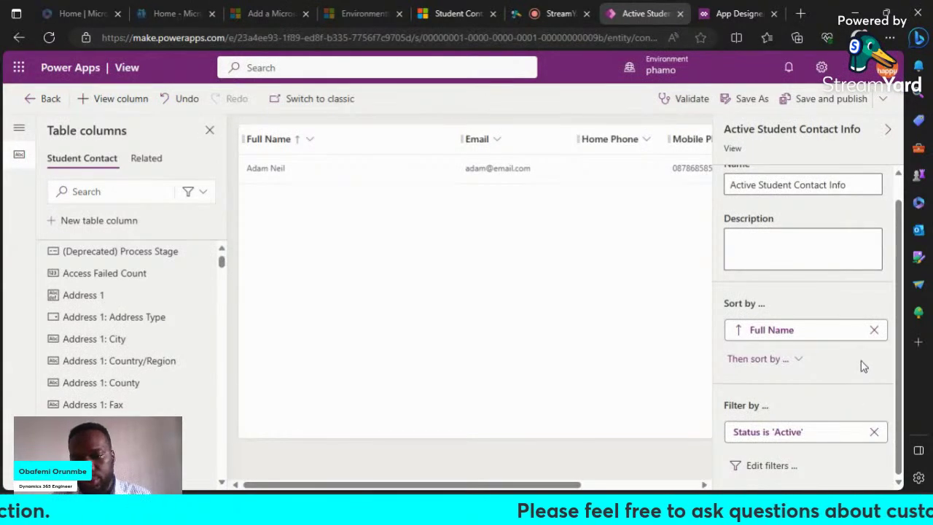
click(772, 465)
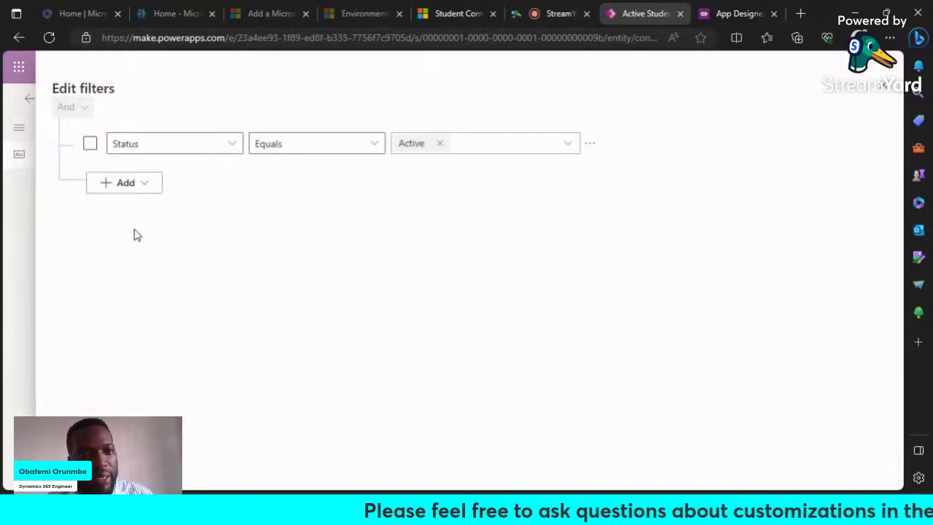
click(125, 183)
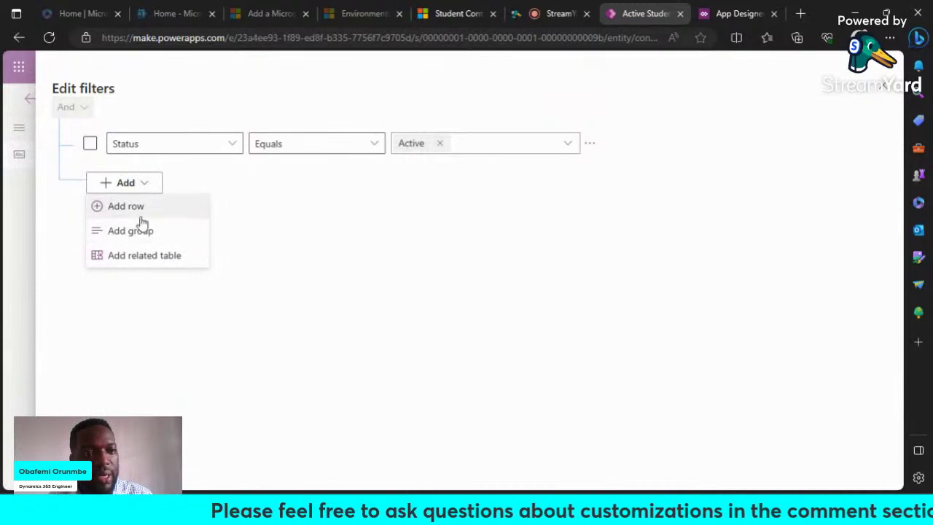
click(883, 85)
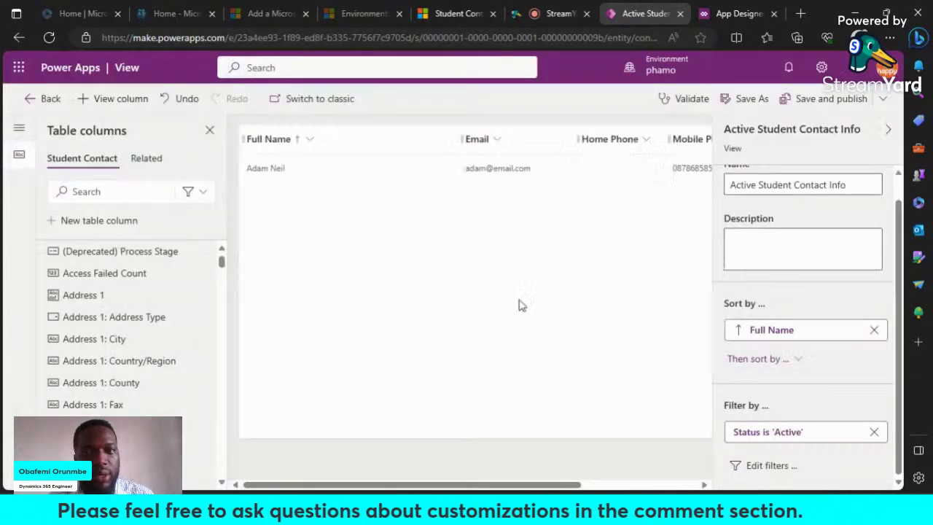
Step: Save the Active Student Contact Info view without publishing and return to the app designer
scroll(836, 369, up, 2)
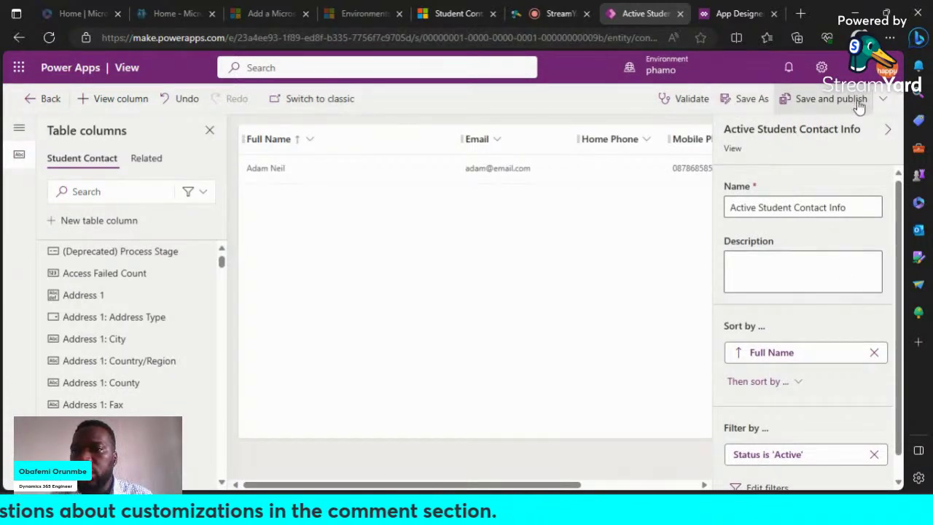
click(883, 98)
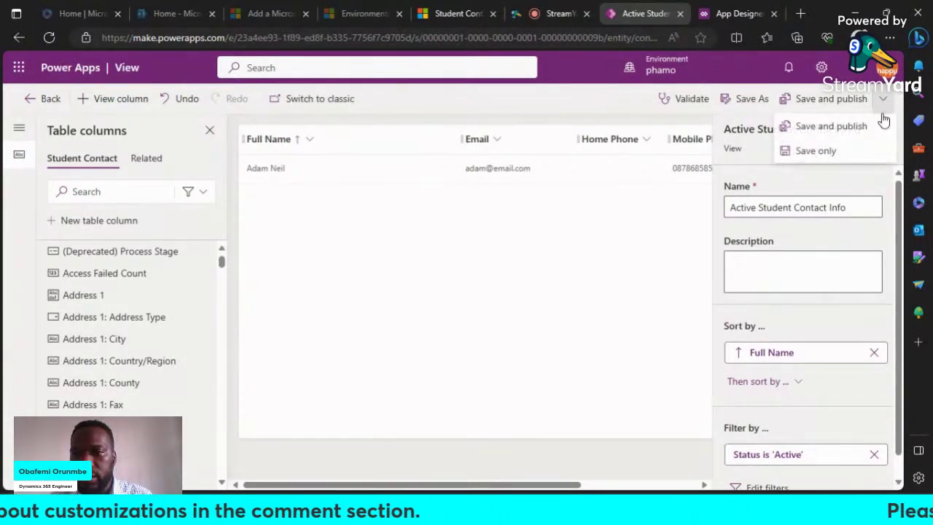
click(831, 151)
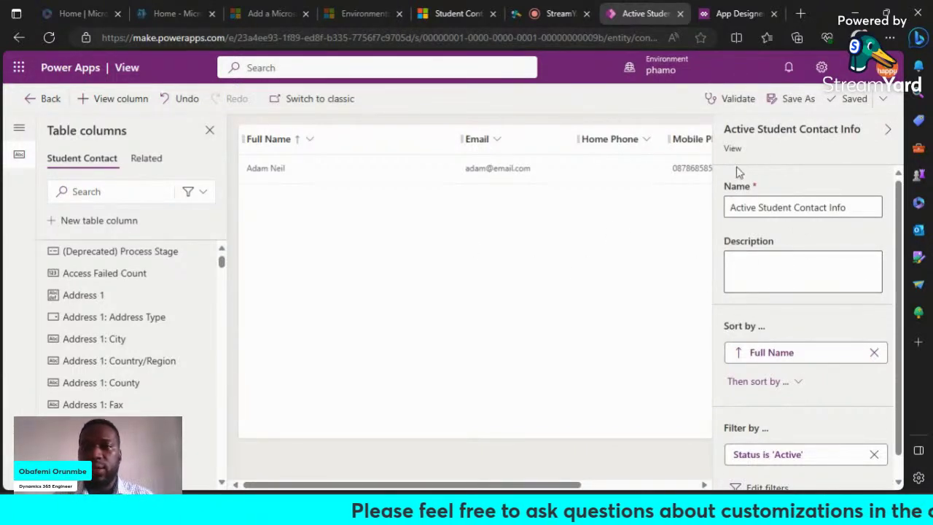
click(48, 99)
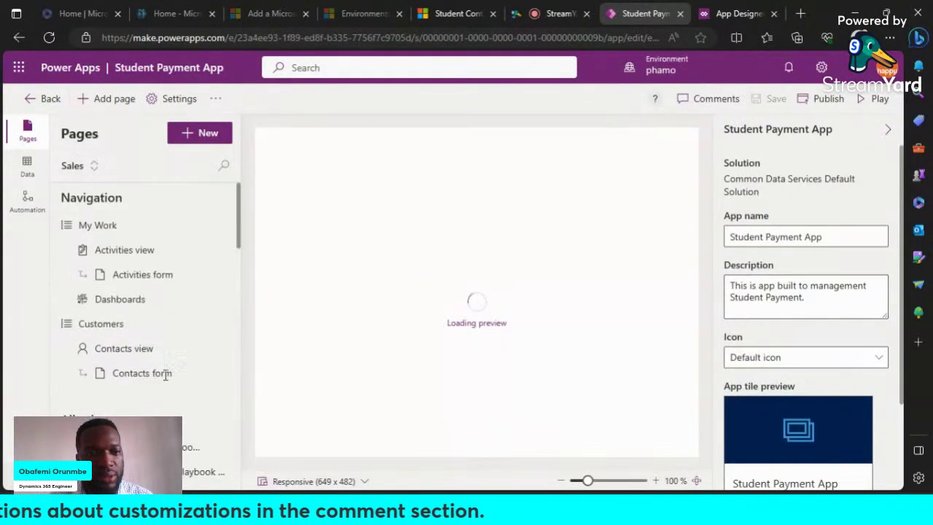
Step: Open the Inactive Student Contact Details view from the Contacts view page, saving the app's changes first
click(148, 349)
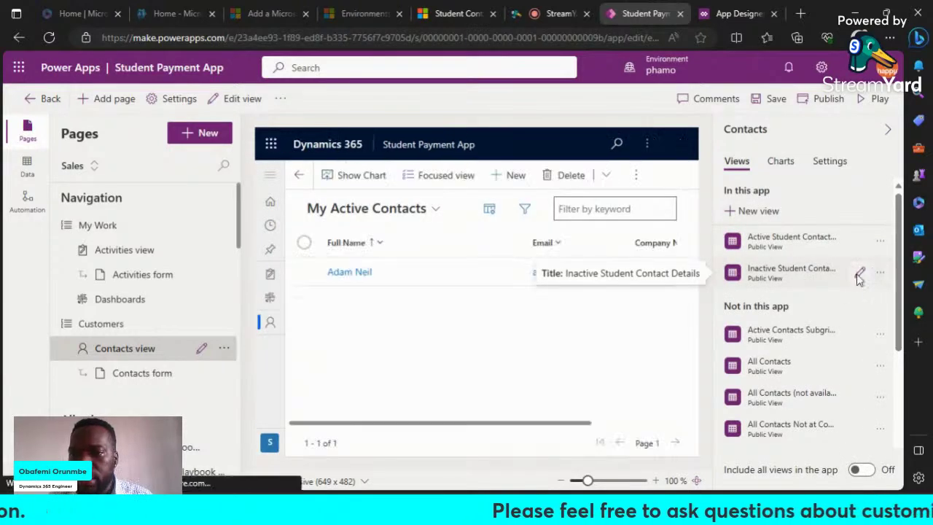
click(861, 274)
click(440, 297)
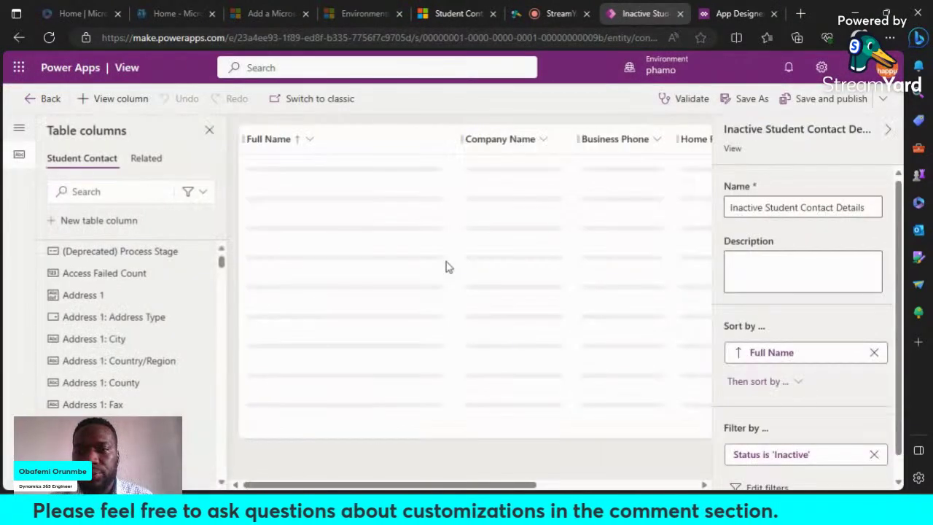
Step: Rename the view to 'Inactive Student Contact Info', save it without publishing, and go back
double_click(850, 207)
text(Info)
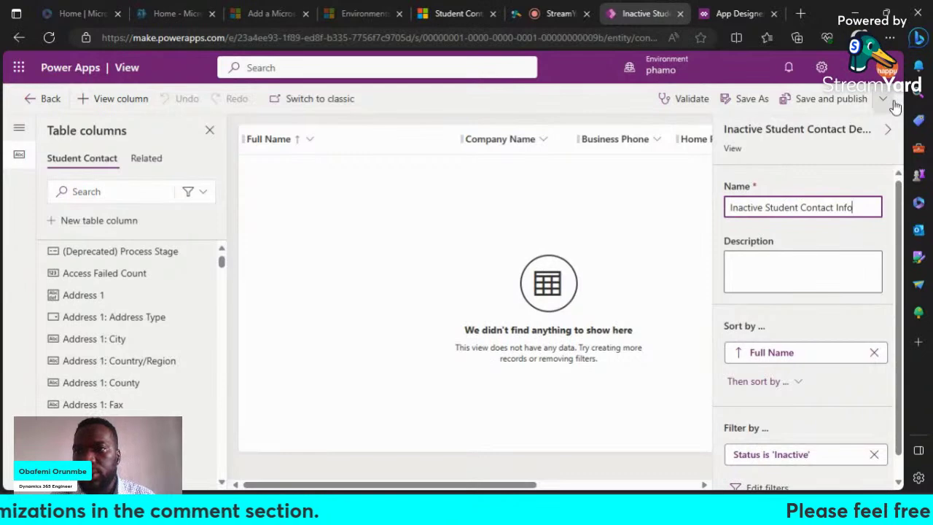
click(860, 146)
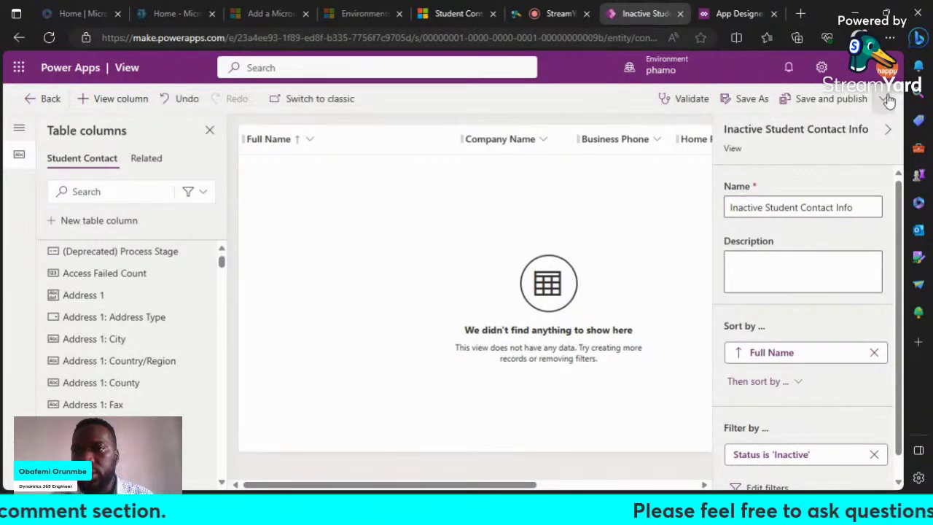
click(884, 99)
click(833, 151)
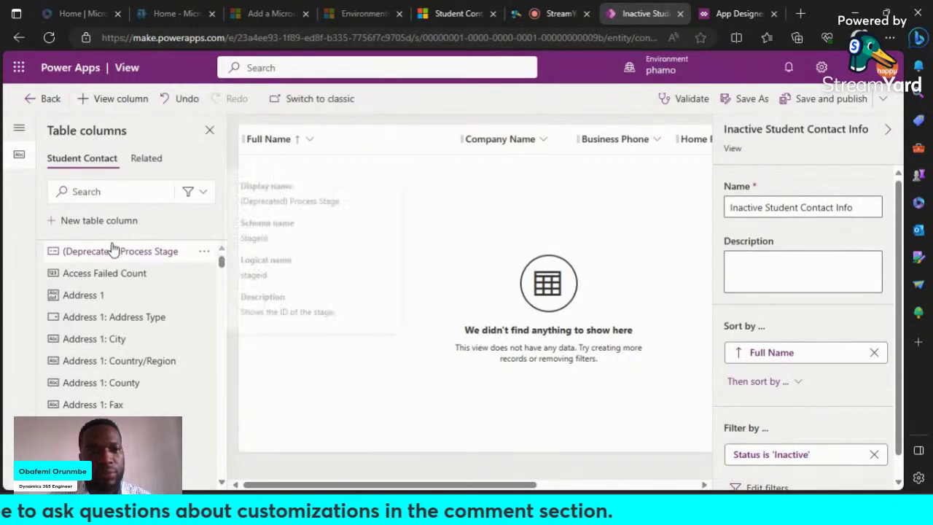
click(32, 107)
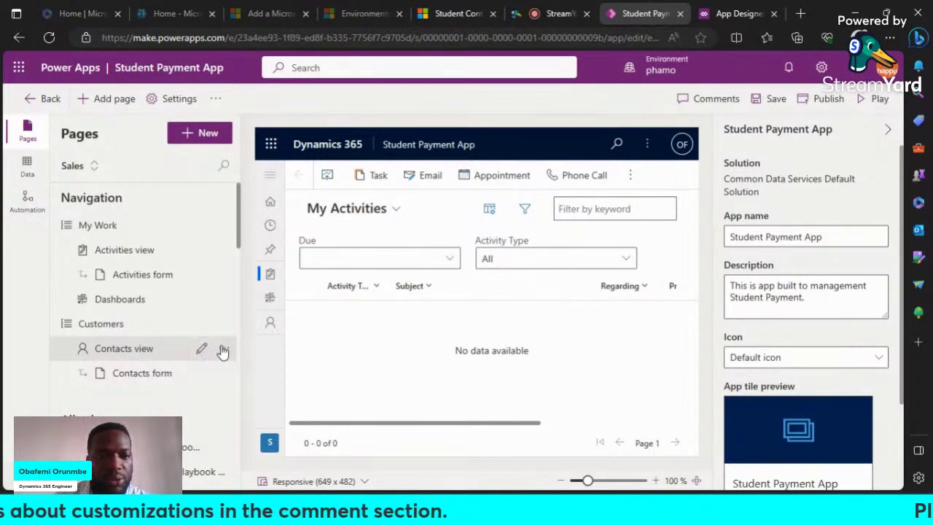
Step: Select the Contacts view page and check its available views in the preview's My Active Contacts list
click(193, 350)
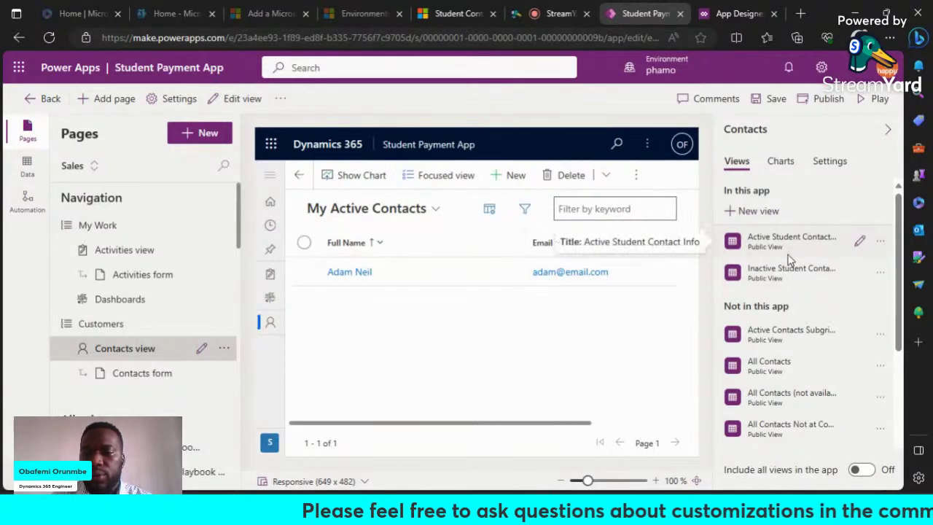
click(434, 210)
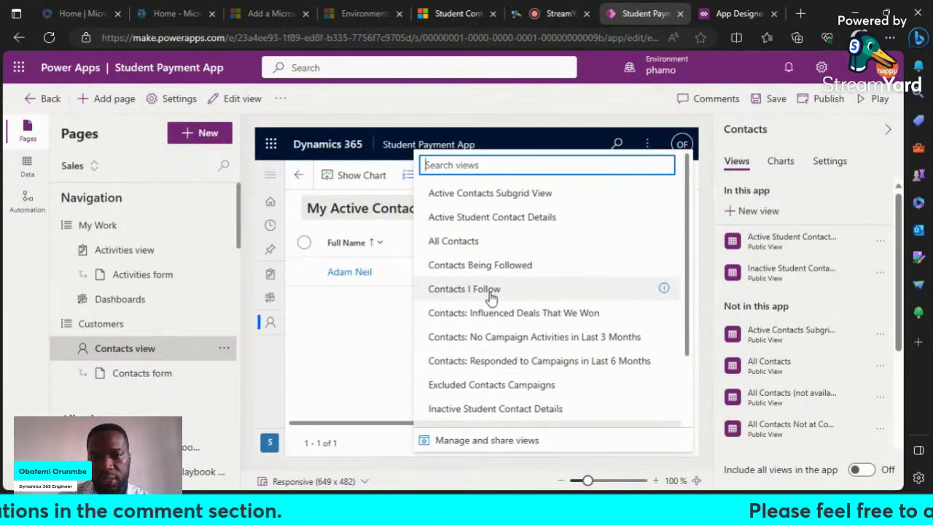
click(378, 364)
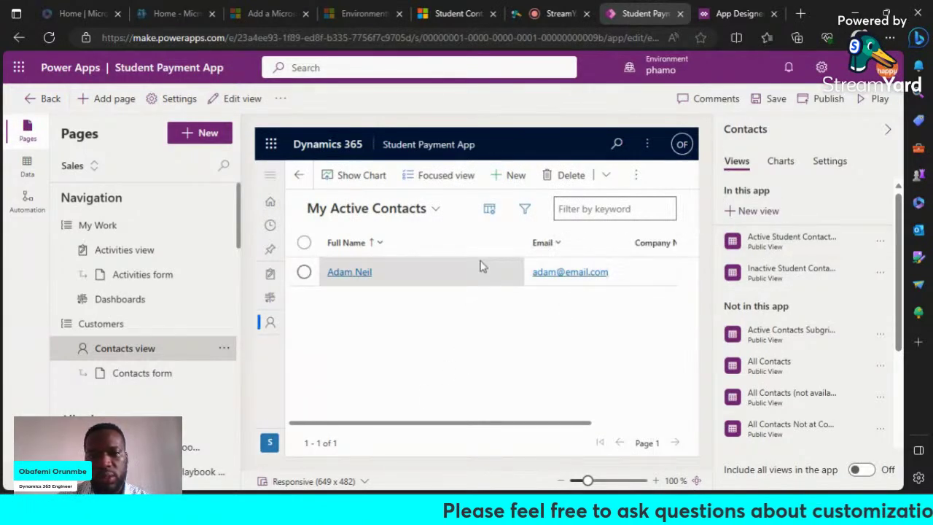
Step: Save the Student Payment App, scroll the contacts grid, and start editing My Active Contacts
click(770, 104)
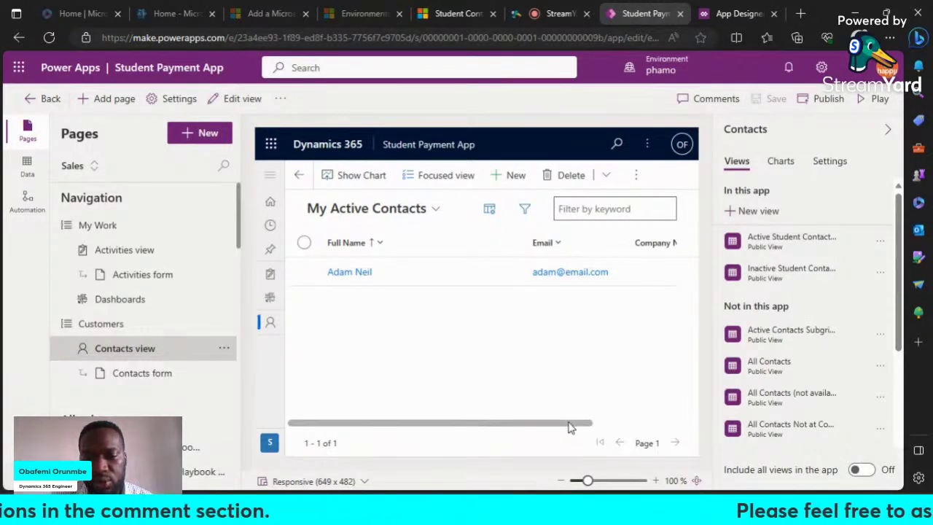
scroll(571, 426, right, 1)
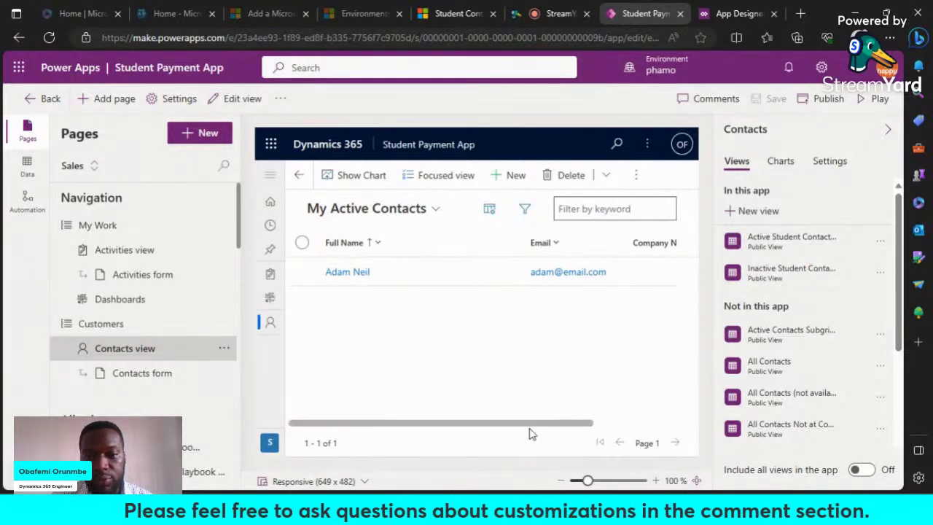
drag(532, 431, 665, 401)
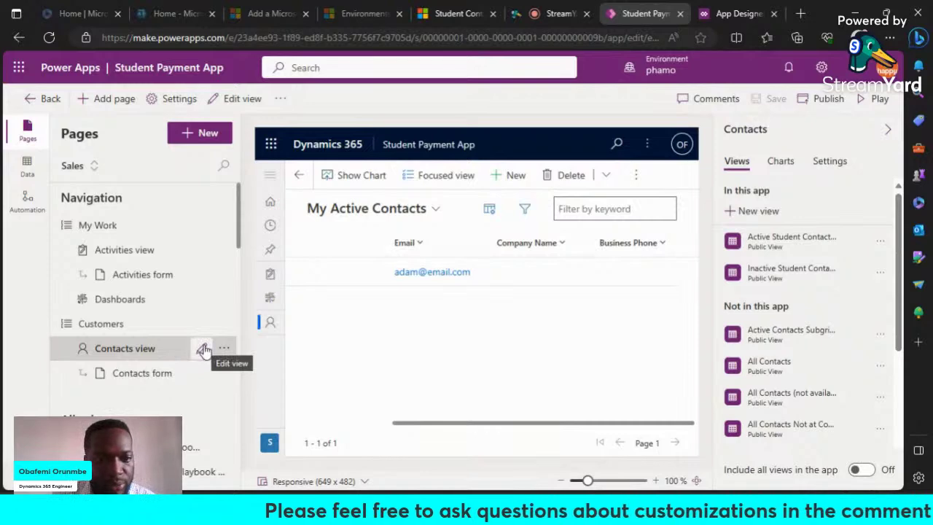
click(204, 351)
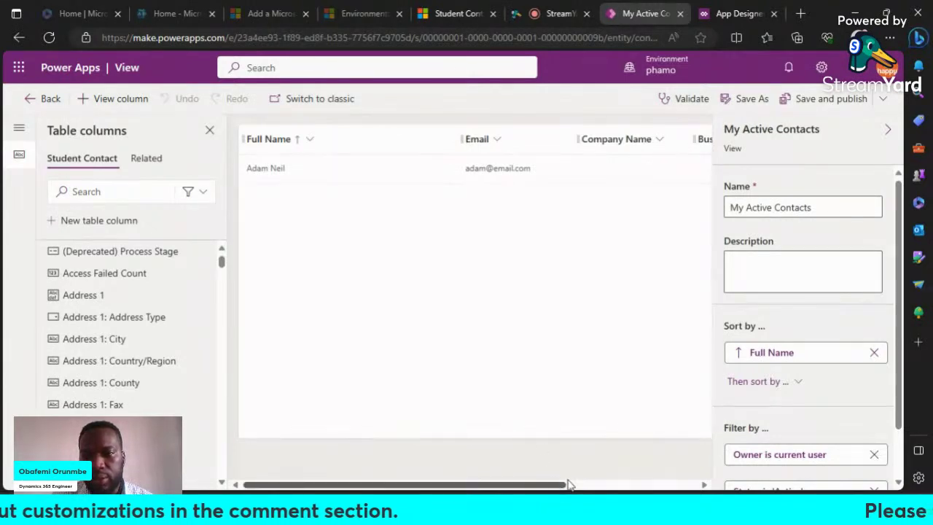
Step: Remove the Company Name and Business Phone columns, leaving only Full Name and Email
drag(565, 485, 693, 484)
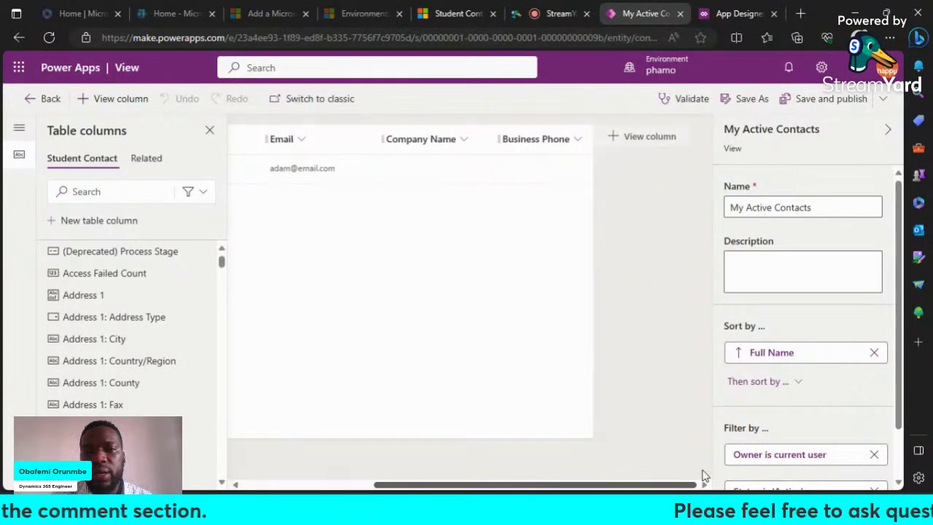
click(482, 142)
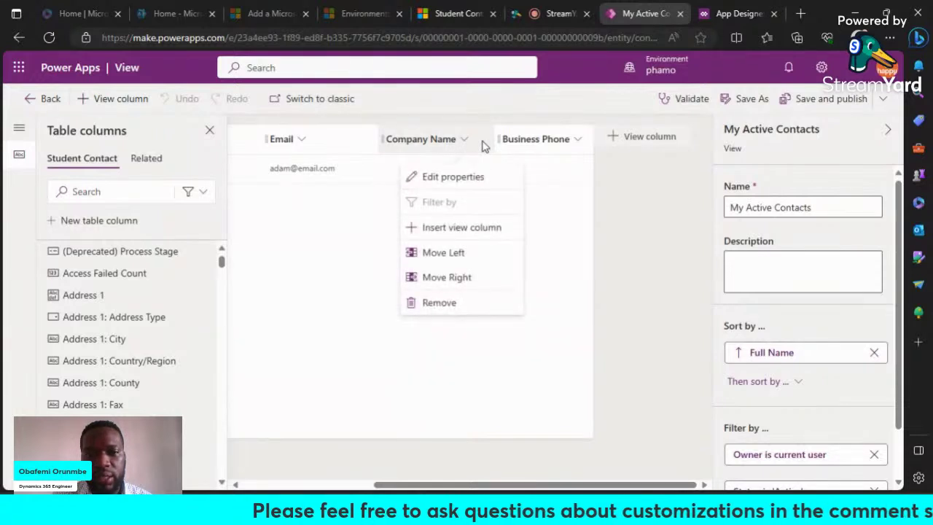
click(446, 306)
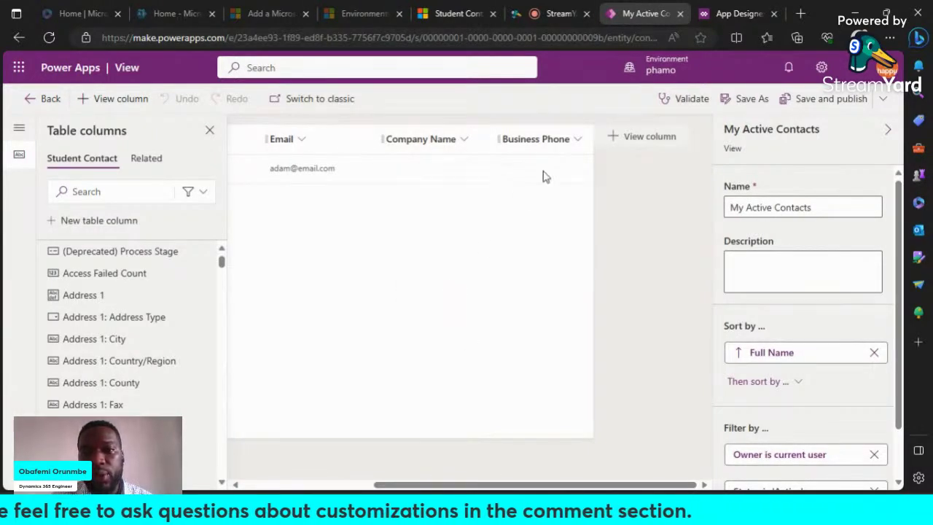
click(656, 142)
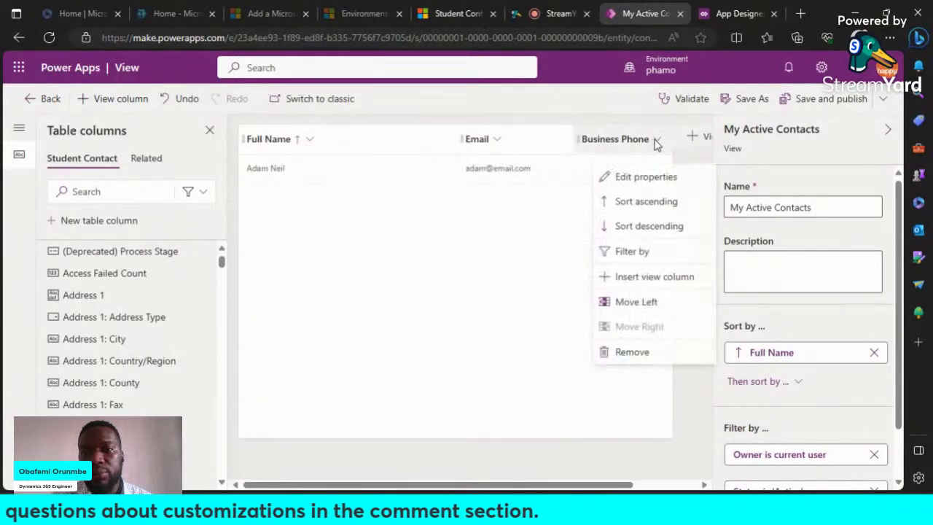
click(632, 352)
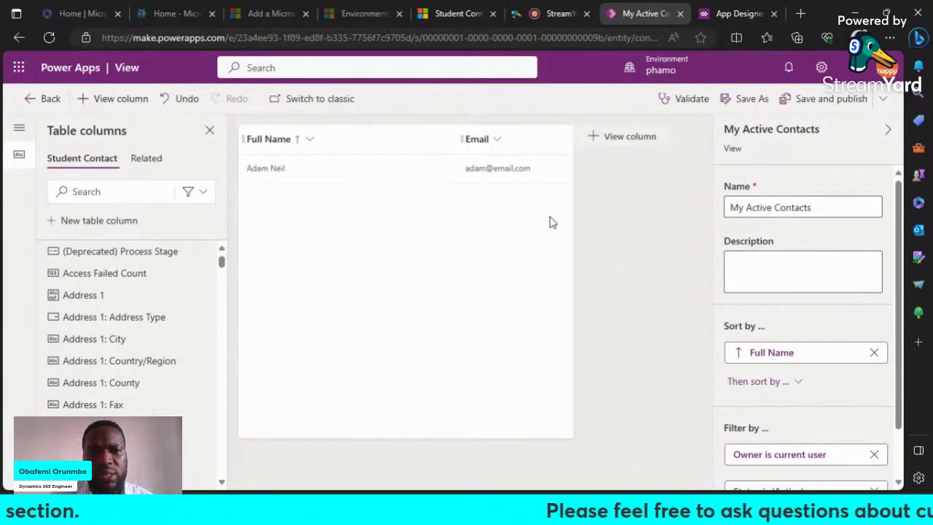
click(629, 138)
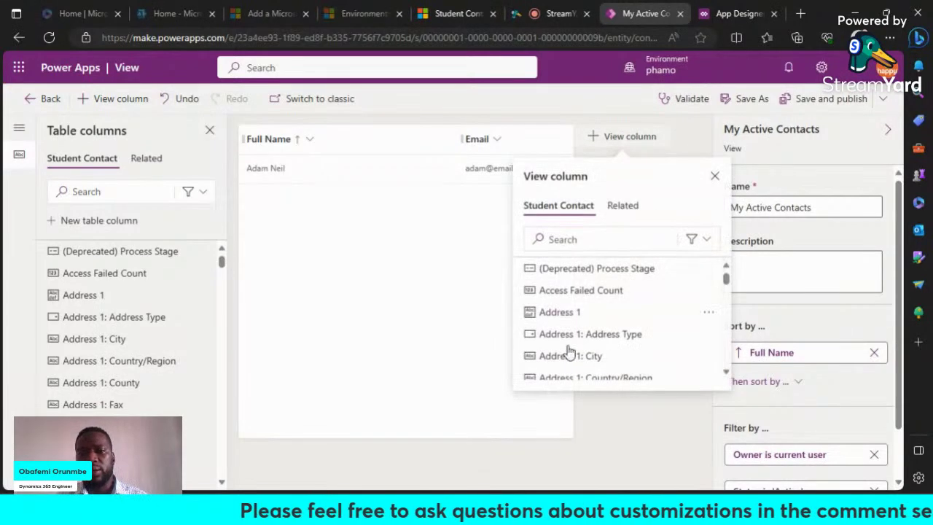
Step: Search 'hom' and add the Home Phone column after Email in My Active Contacts
scroll(600, 302, down, 2)
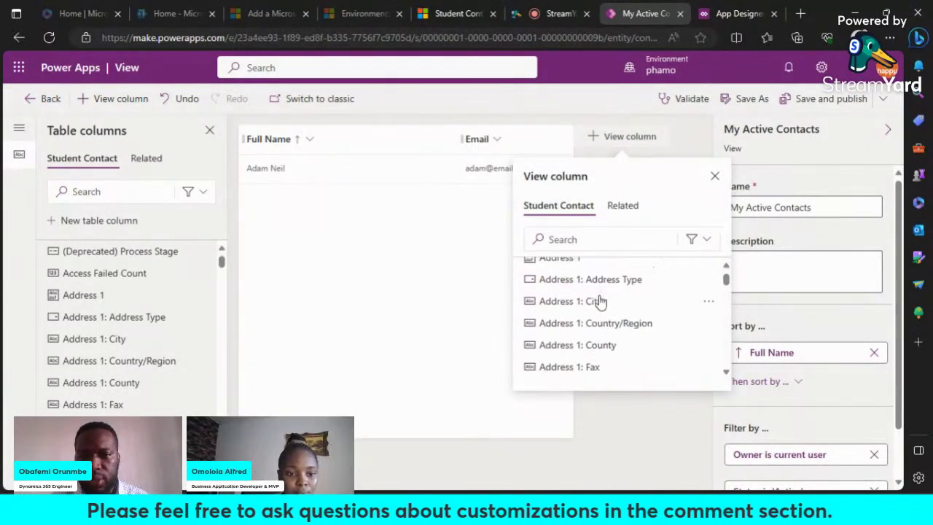
drag(727, 279, 726, 289)
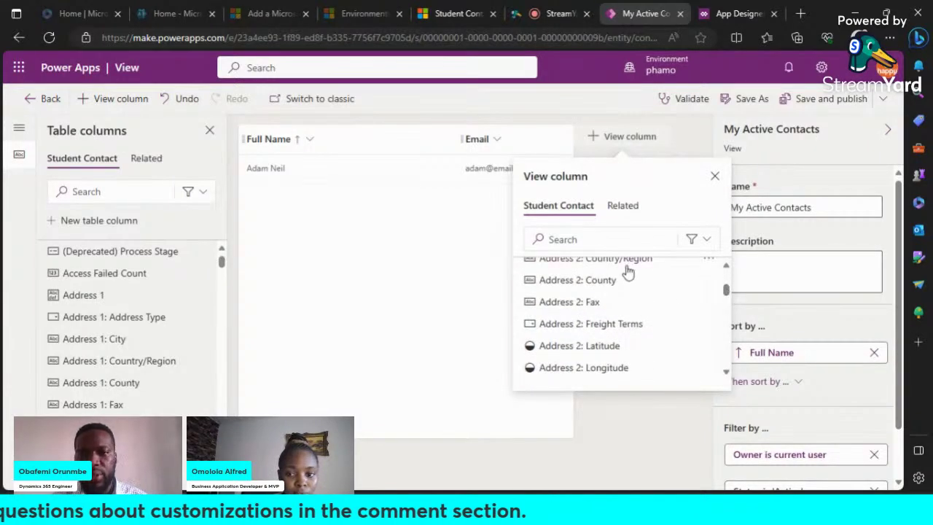
click(633, 240)
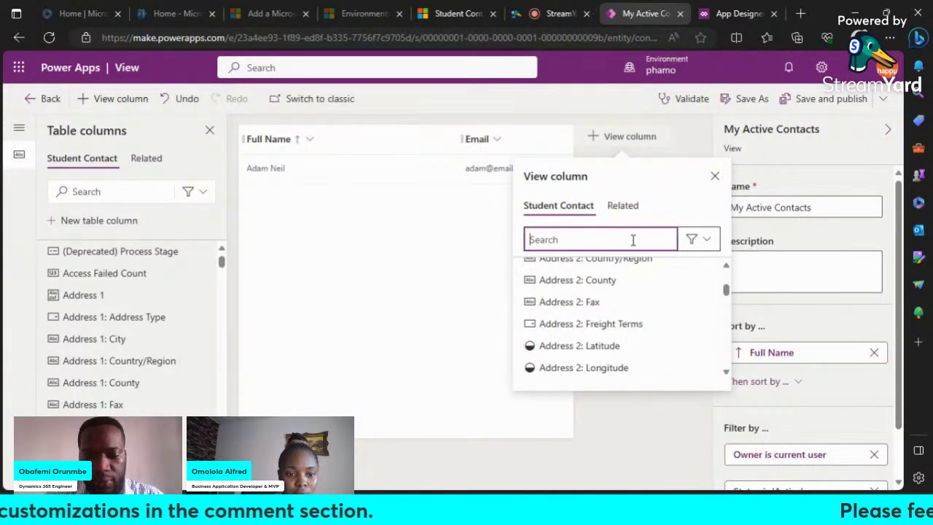
text(home)
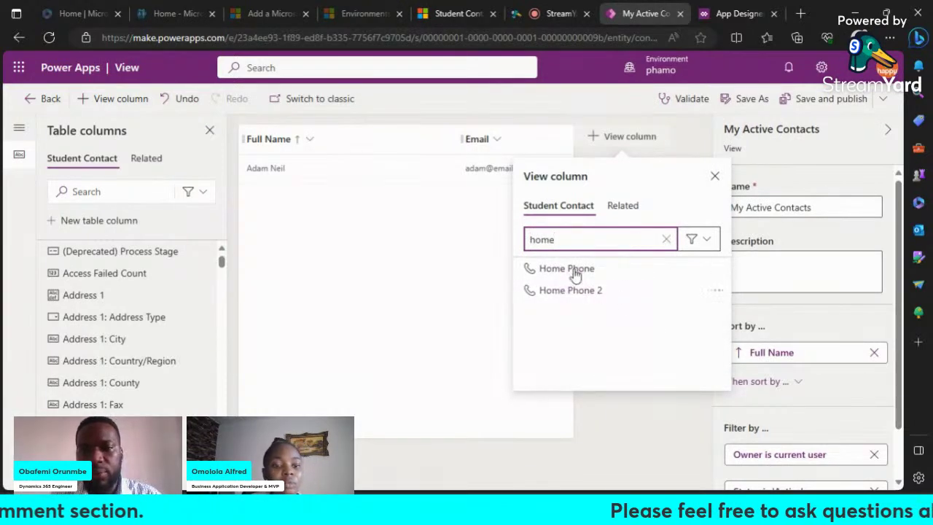
click(532, 269)
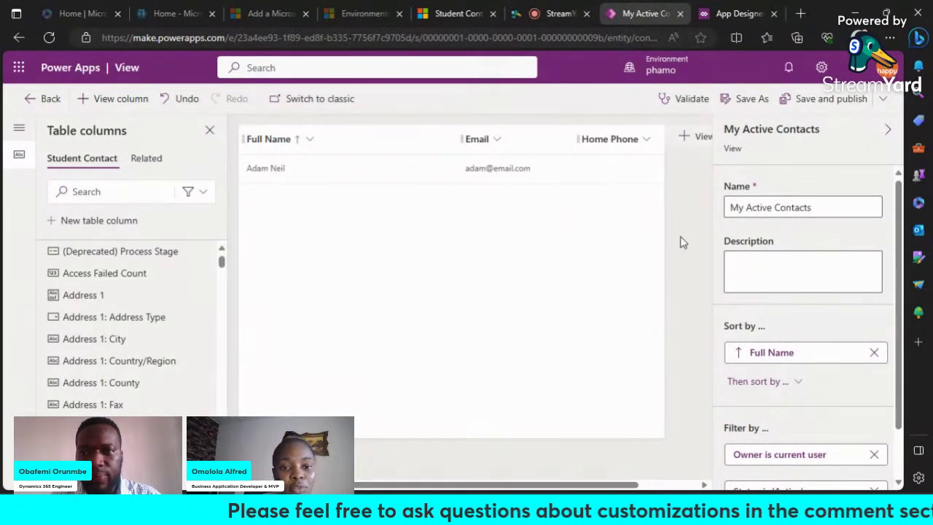
click(883, 106)
Step: Save My Active Contacts with Full Name, Email and Home Phone columns, then return to the designer
click(839, 155)
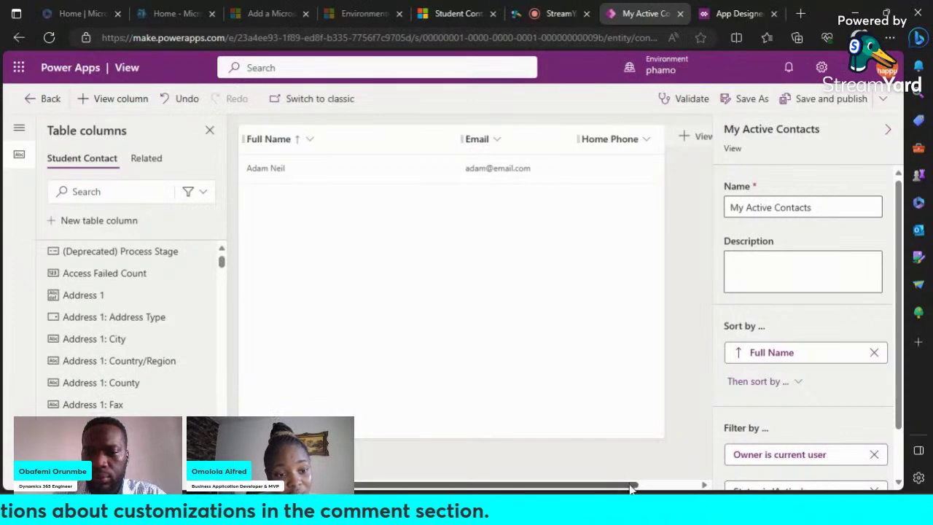
drag(632, 489, 583, 489)
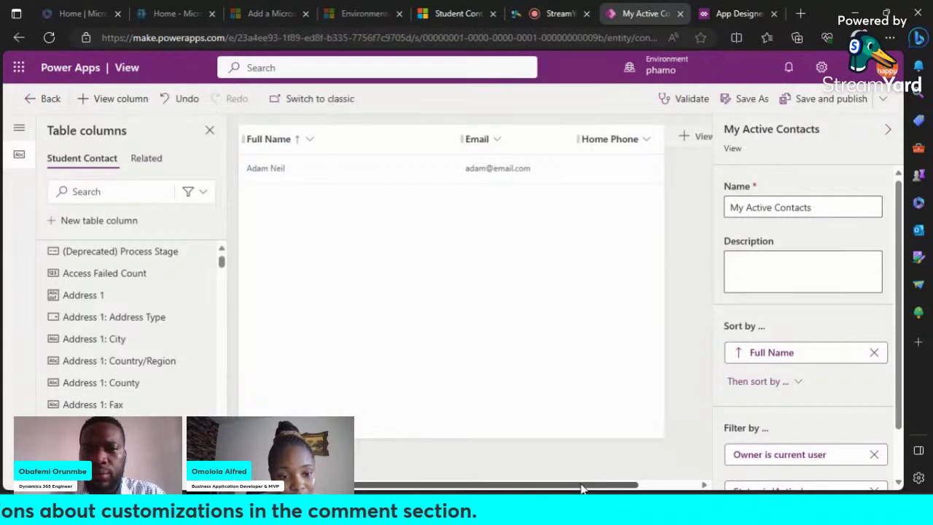
drag(608, 493, 679, 487)
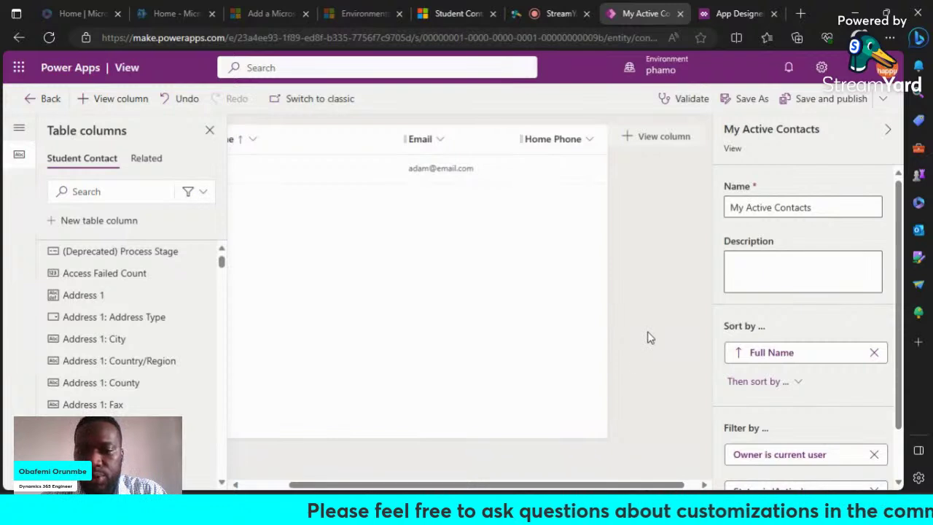
drag(672, 490, 584, 462)
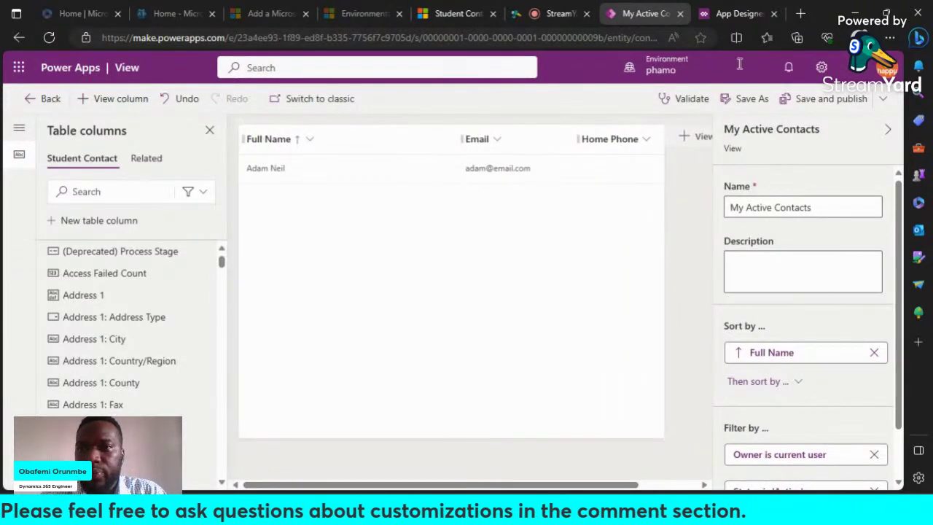
click(883, 102)
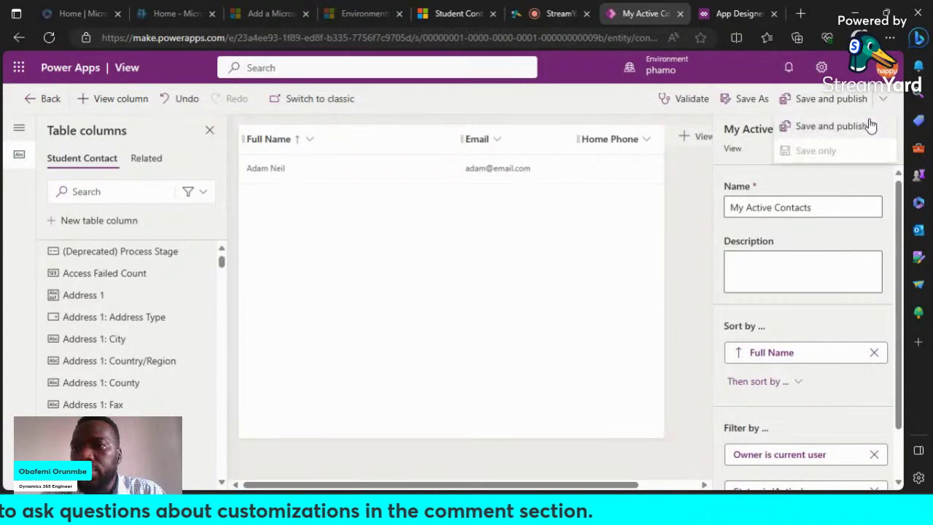
click(699, 203)
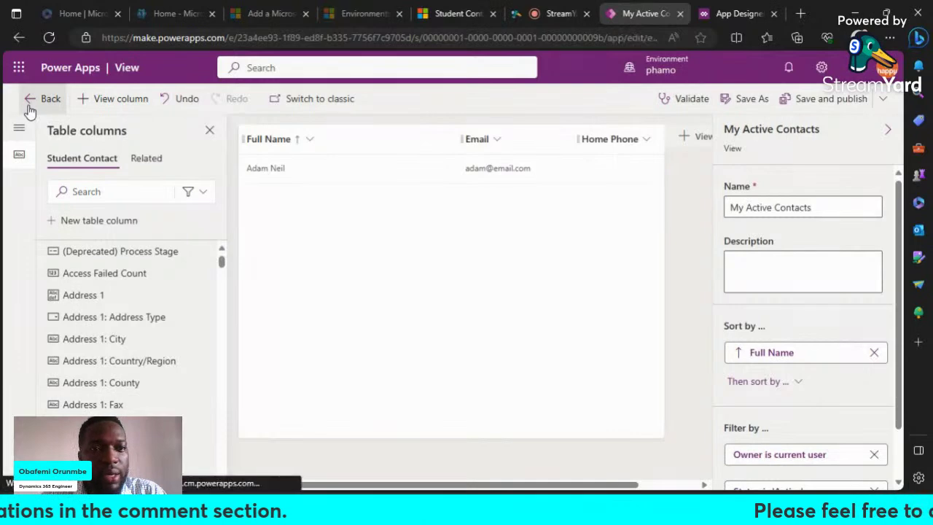
click(30, 105)
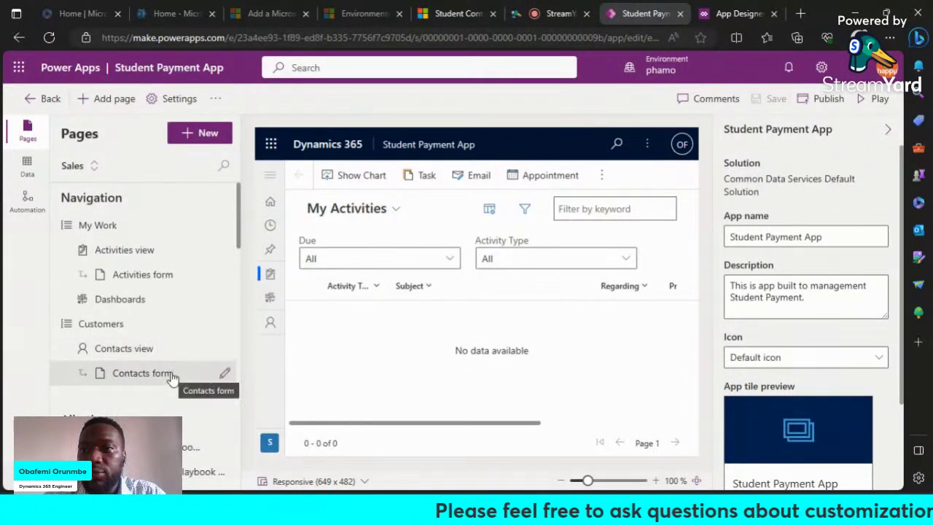
Step: Show the Contacts form page and scroll through its New Student Contact form preview and forms list
click(172, 374)
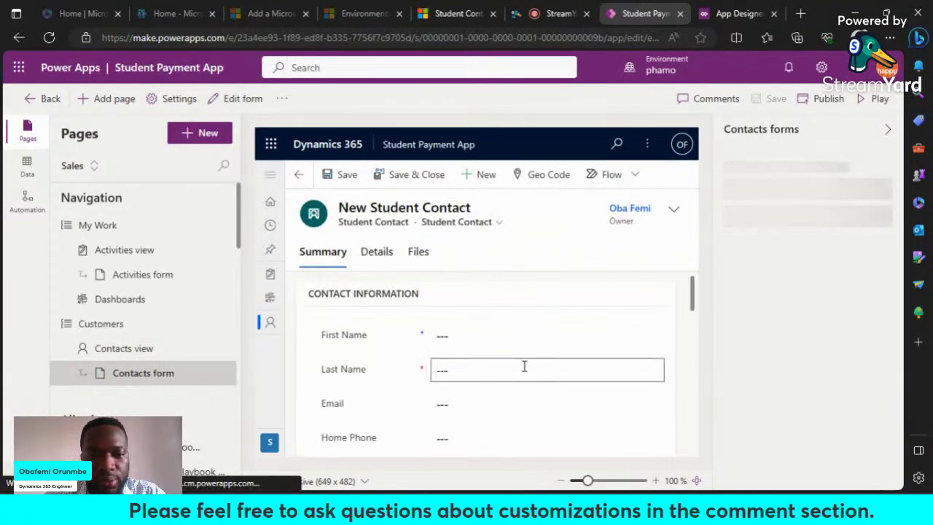
scroll(524, 366, down, 2)
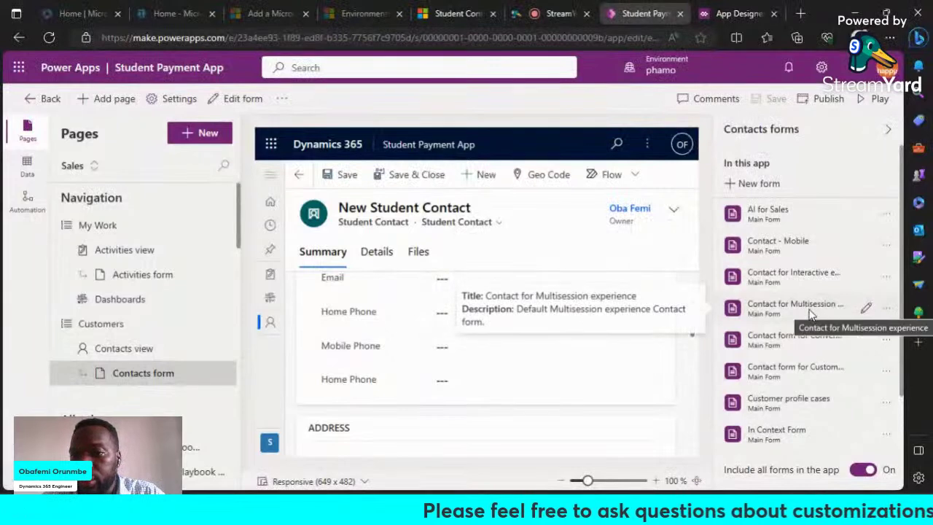
scroll(811, 312, down, 3)
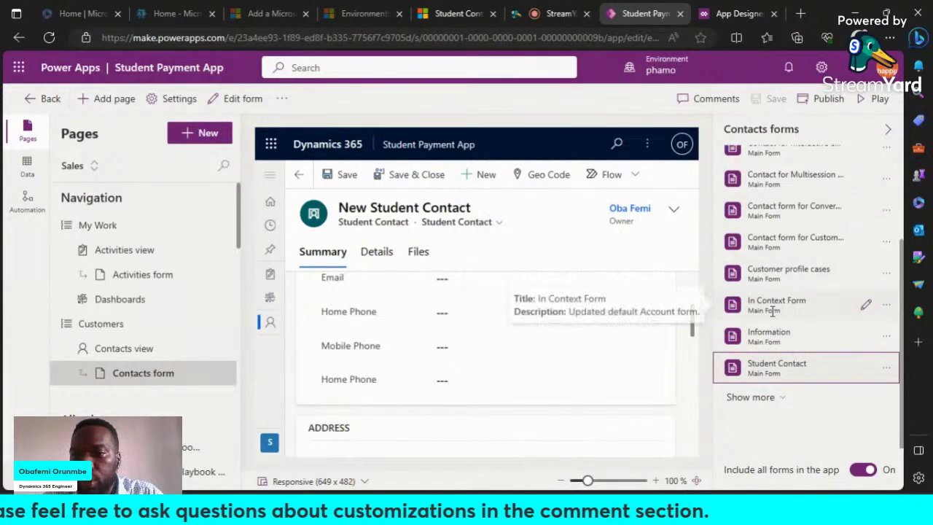
scroll(799, 270, up, 2)
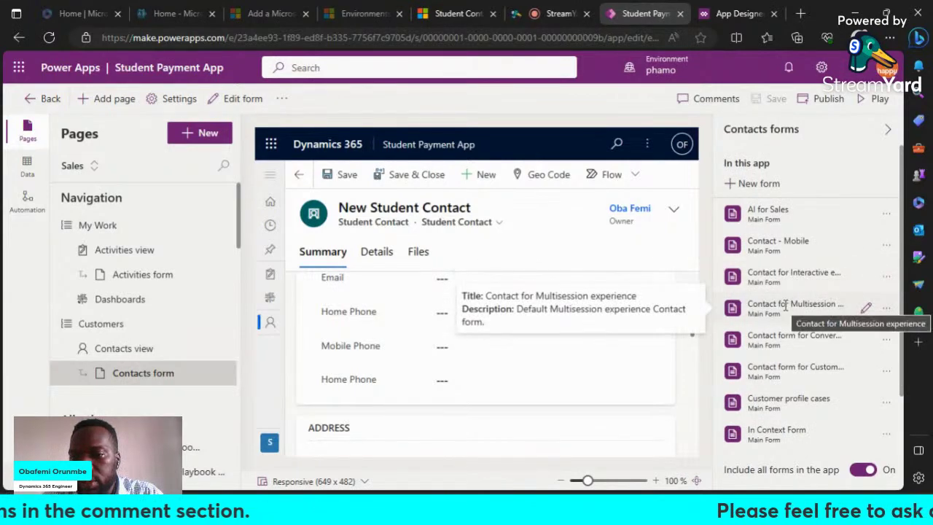
scroll(786, 306, down, 1)
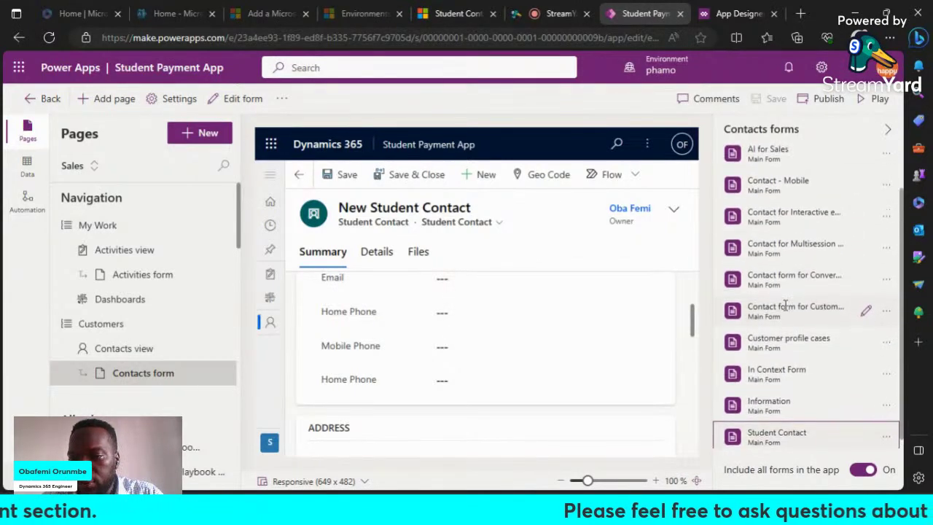
scroll(785, 306, down, 1)
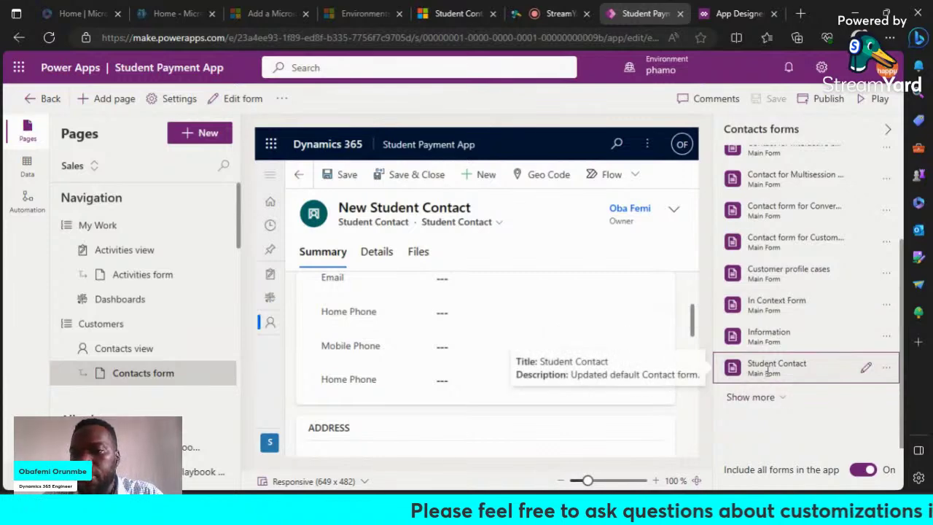
Step: Turn off Include all forms for contacts and confirm keeping only the first form
click(864, 470)
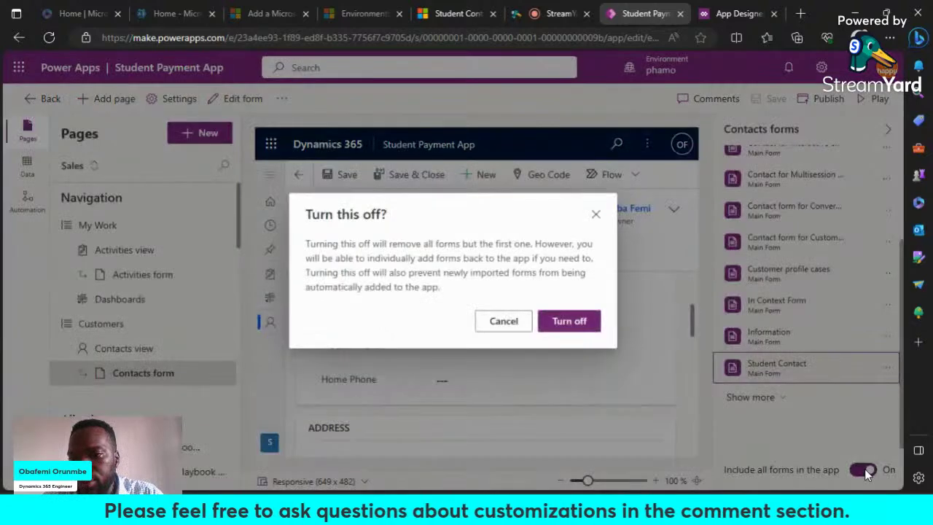
click(588, 326)
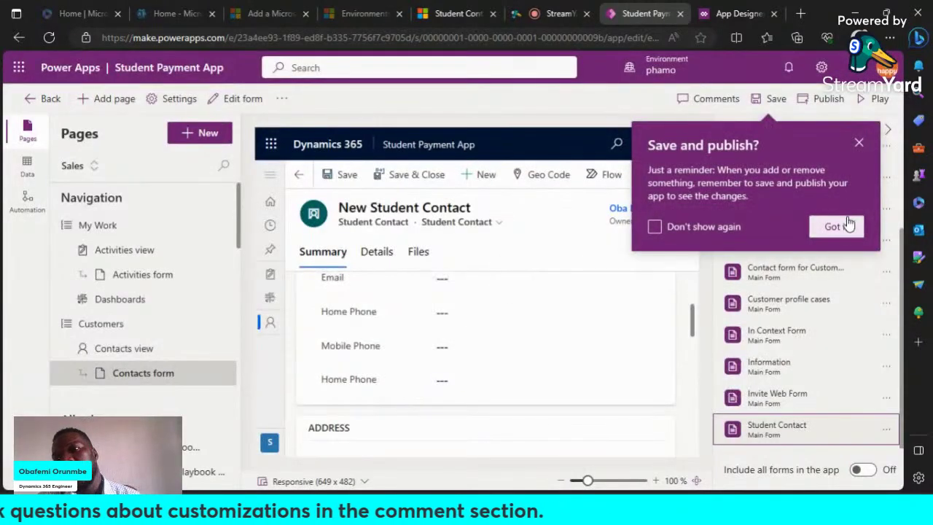
click(836, 226)
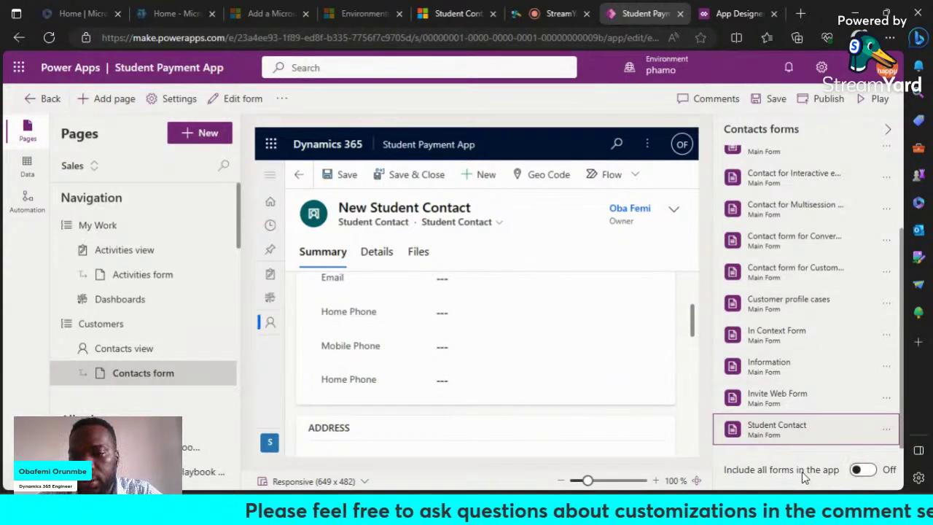
Step: Add the Student Contact form to the app and remove the AI for Sales form
scroll(855, 334, up, 3)
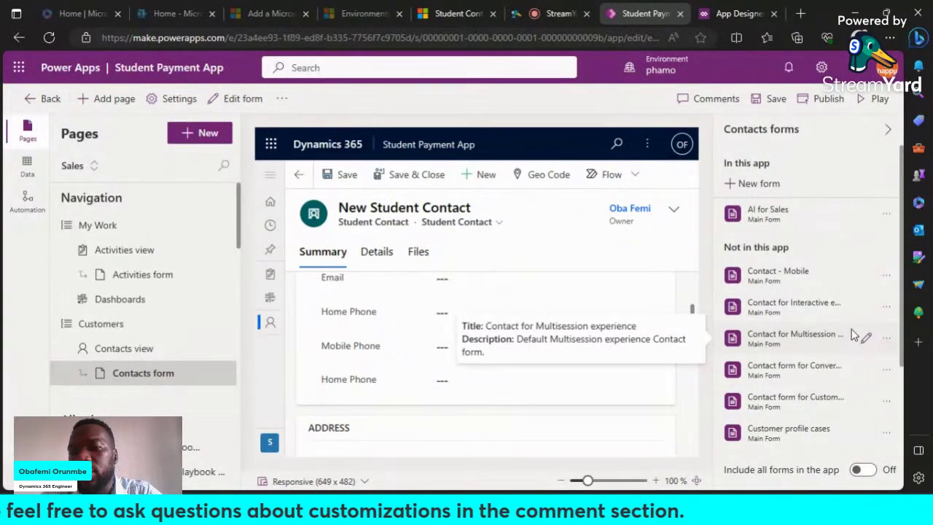
scroll(857, 332, down, 5)
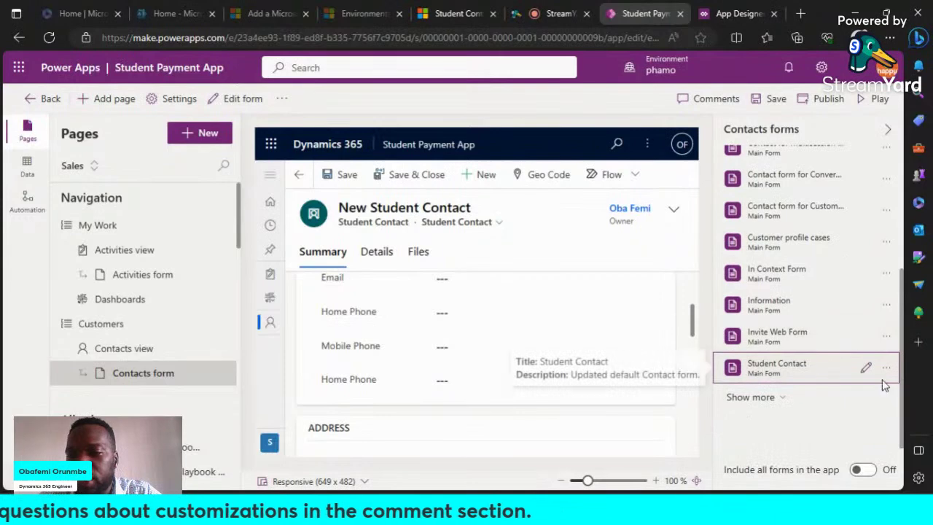
click(887, 368)
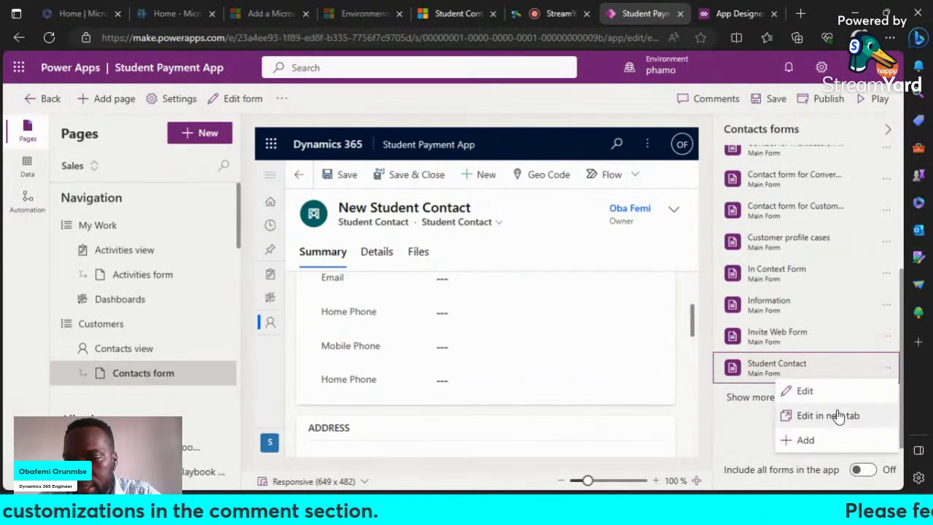
click(817, 442)
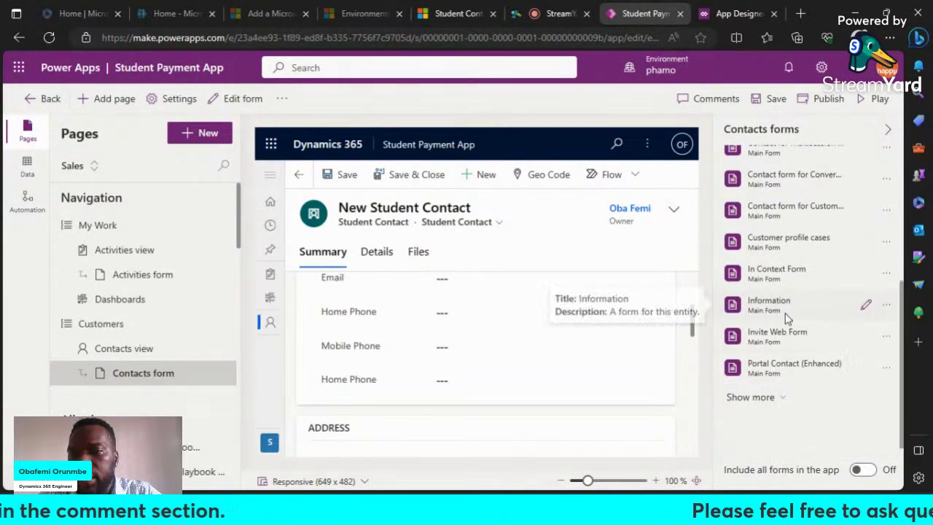
scroll(788, 318, up, 3)
scroll(788, 319, up, 1)
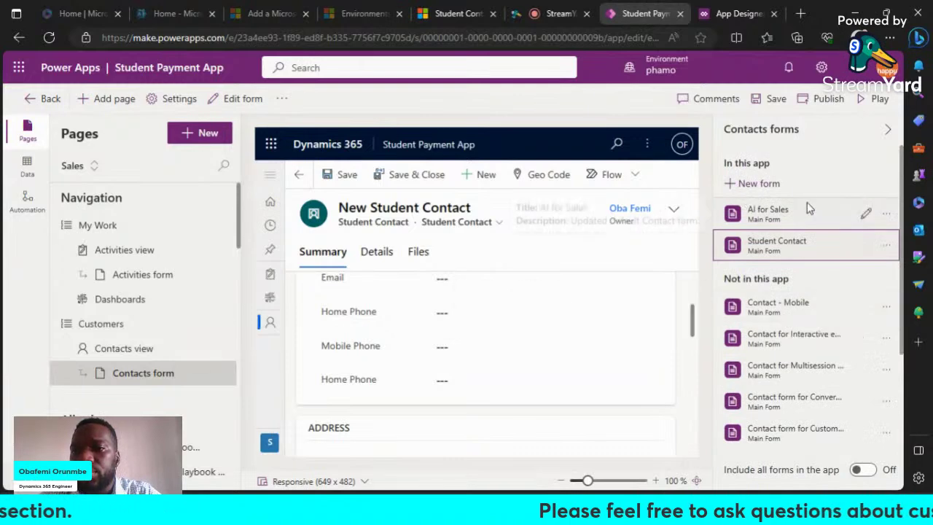
click(885, 216)
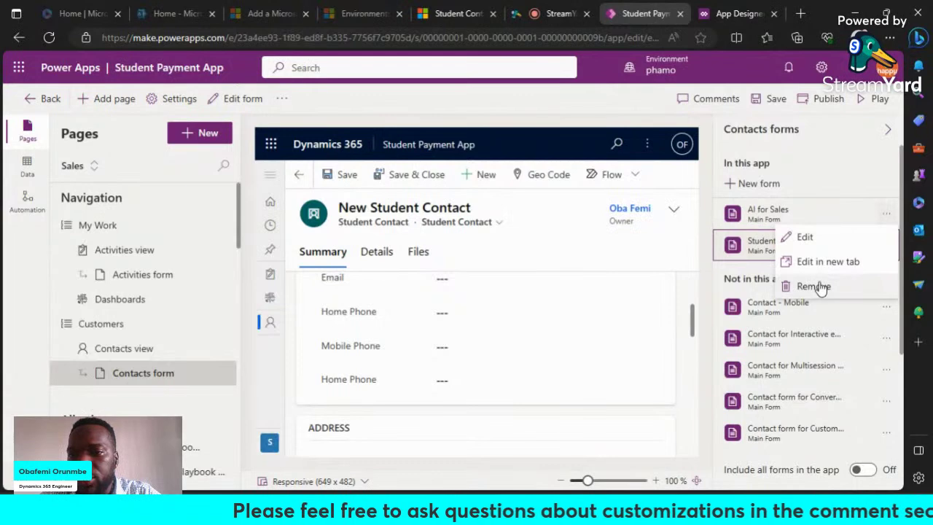
click(813, 287)
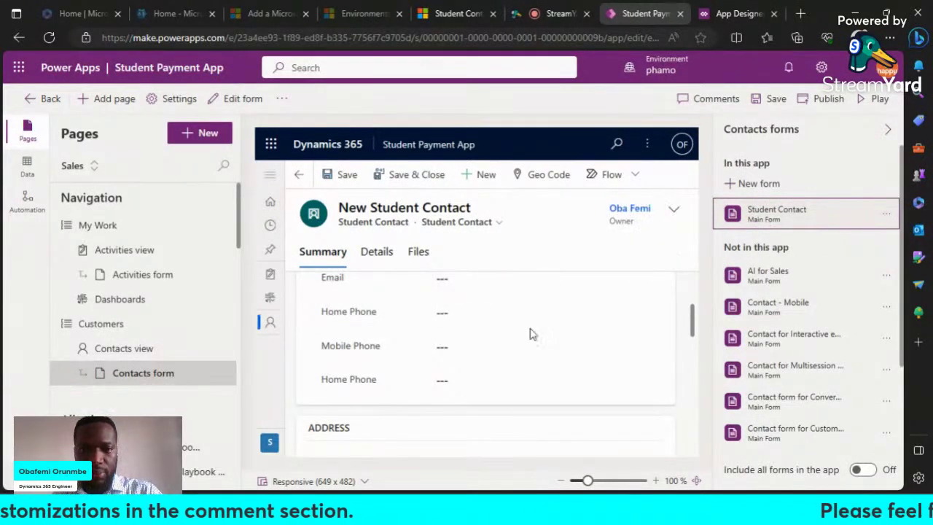
Step: Save the Student Payment App's latest changes
scroll(537, 323, up, 1)
scroll(535, 323, up, 1)
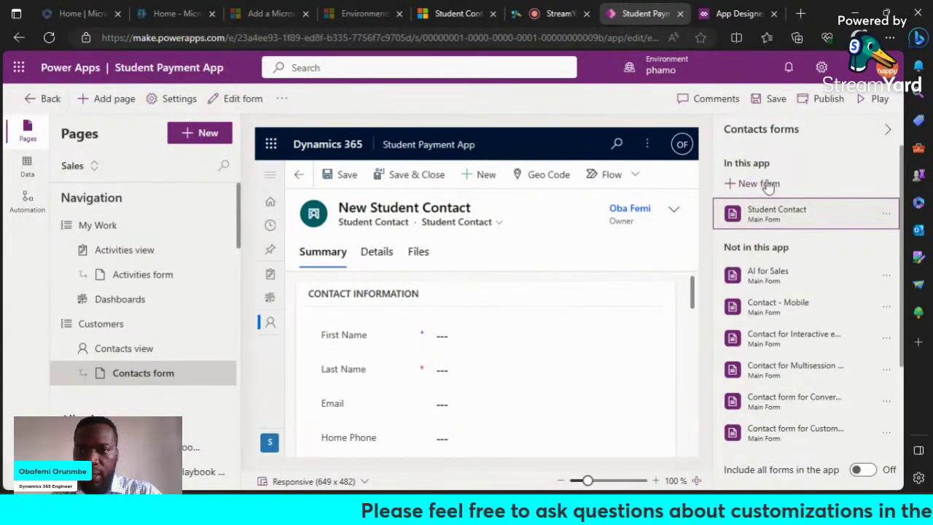
click(773, 100)
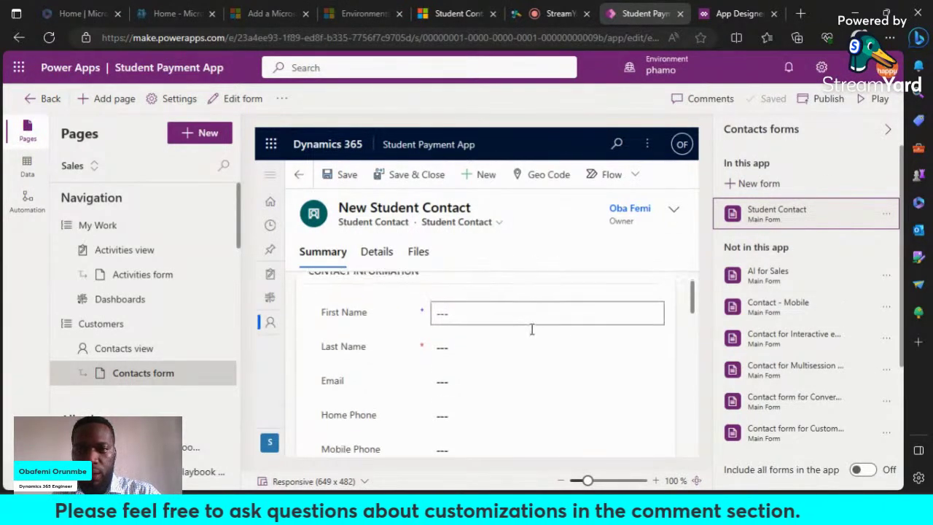
Step: Review the Student Contact form's Contact Information section in the preview and publish the app
scroll(722, 282, down, 1)
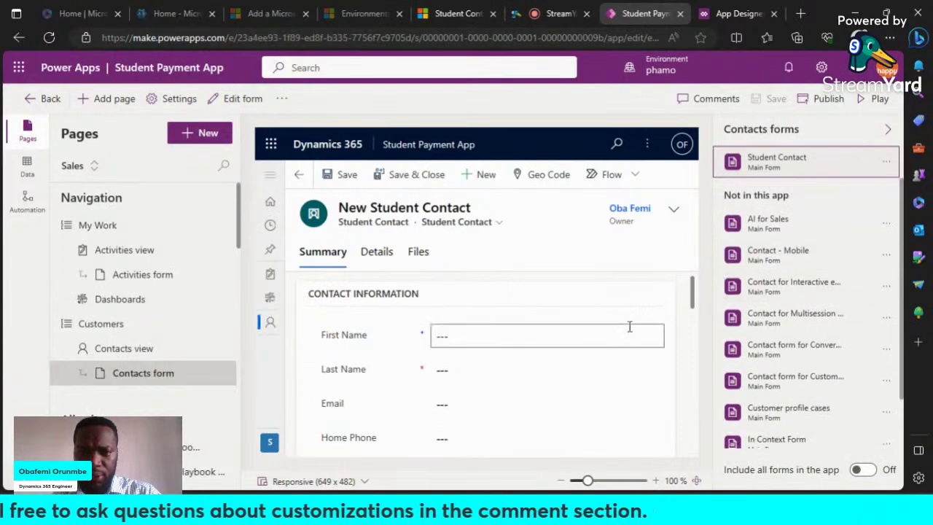
scroll(621, 333, down, 2)
scroll(473, 401, down, 1)
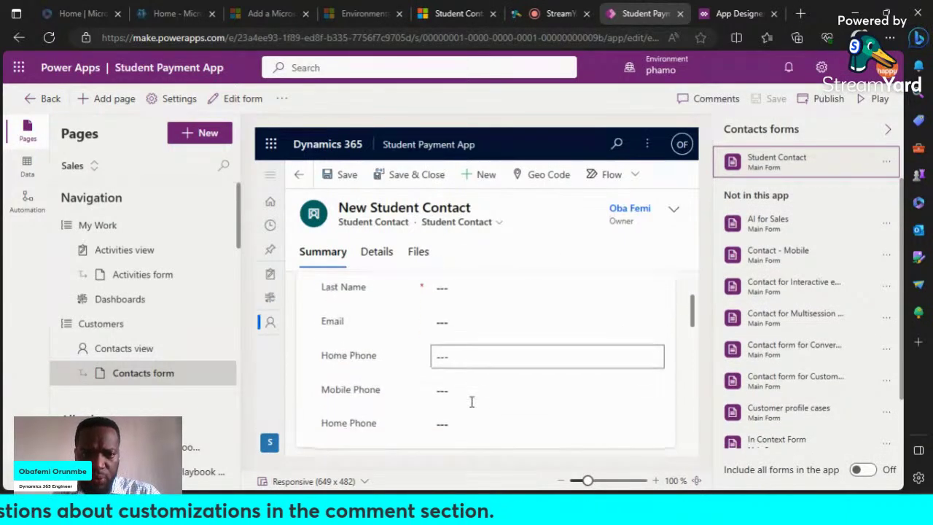
scroll(452, 380, up, 2)
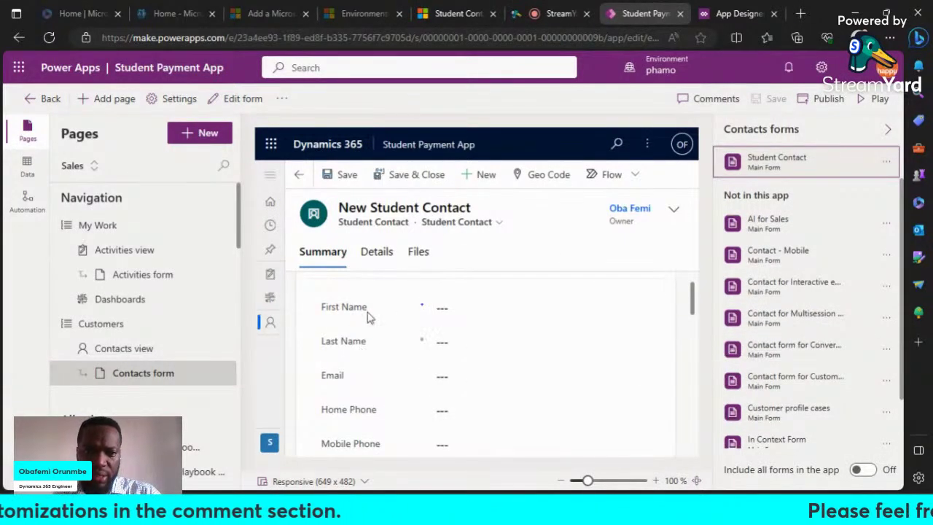
scroll(373, 350, down, 2)
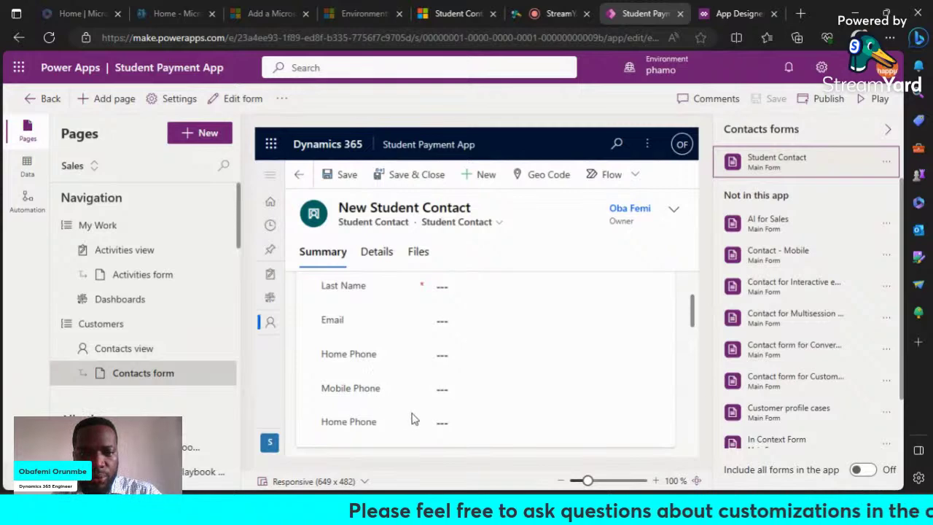
scroll(412, 416, down, 5)
scroll(393, 353, up, 5)
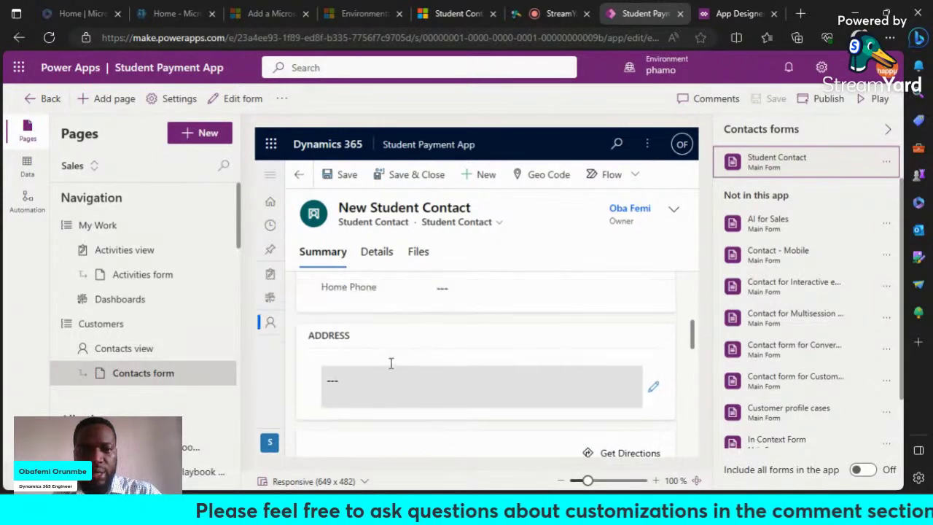
scroll(390, 368, up, 4)
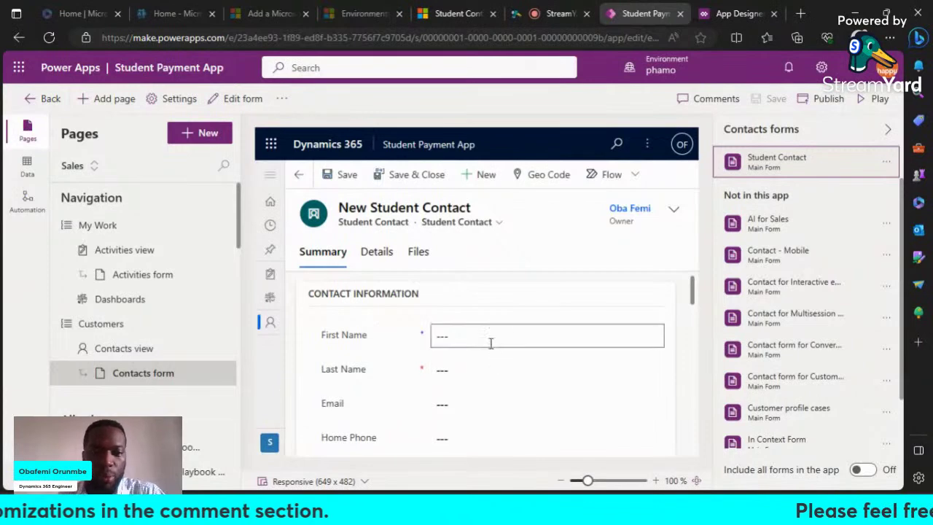
scroll(440, 392, down, 3)
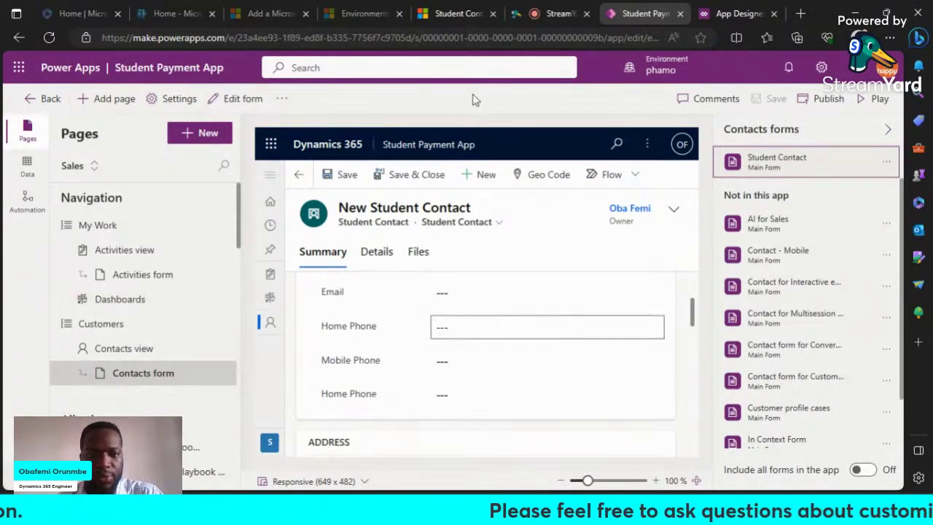
click(827, 102)
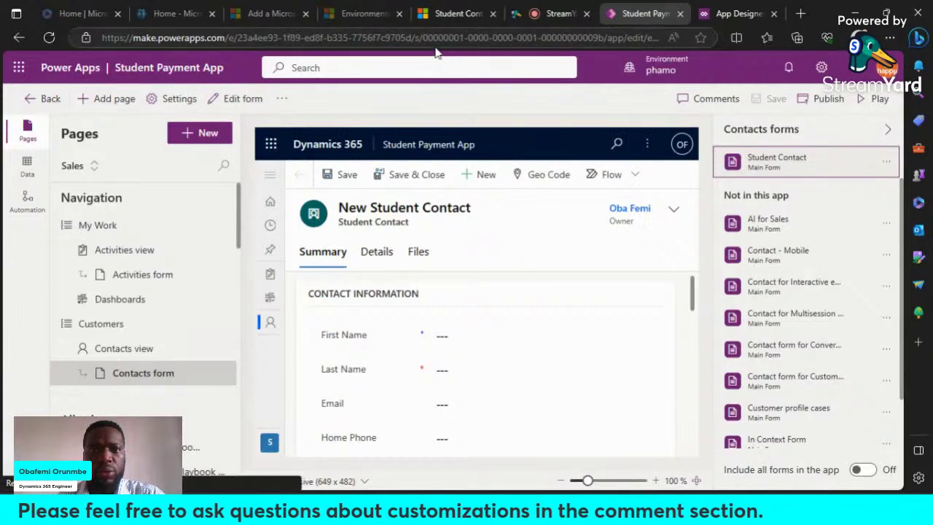
Step: Refresh the Student Payment App, keep the Active Student Contact Info view, and start a new contact
click(472, 20)
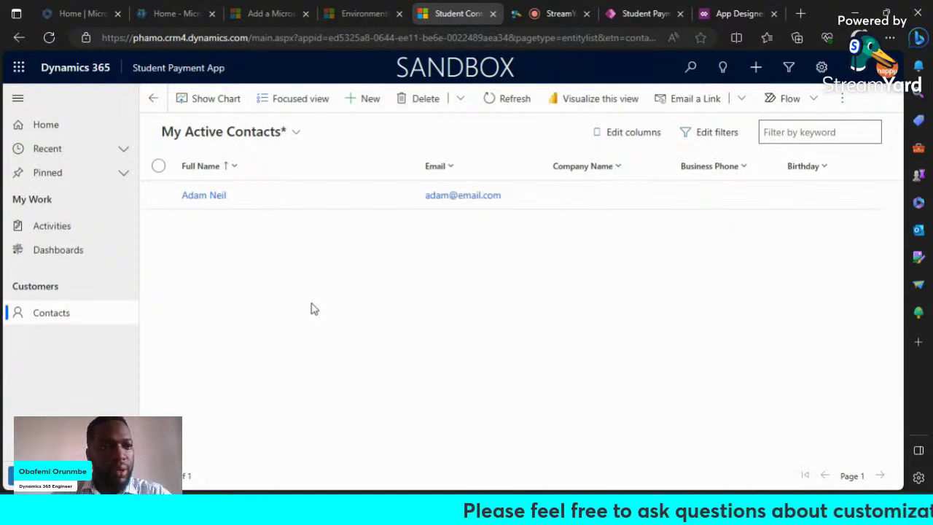
key(F5)
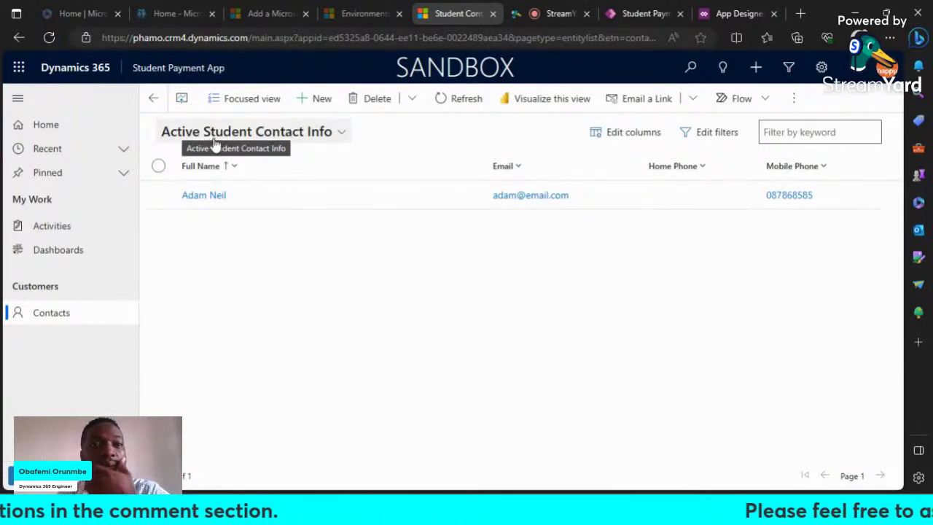
click(337, 131)
click(544, 289)
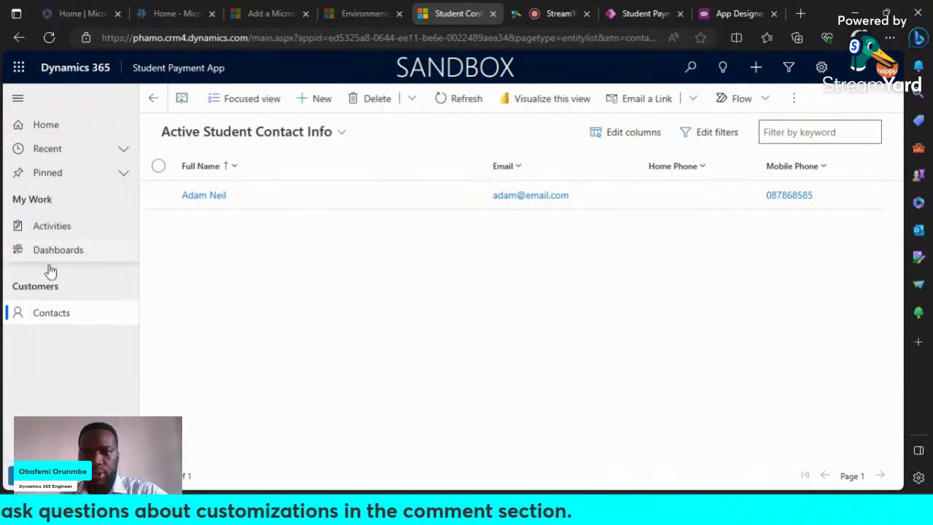
click(321, 101)
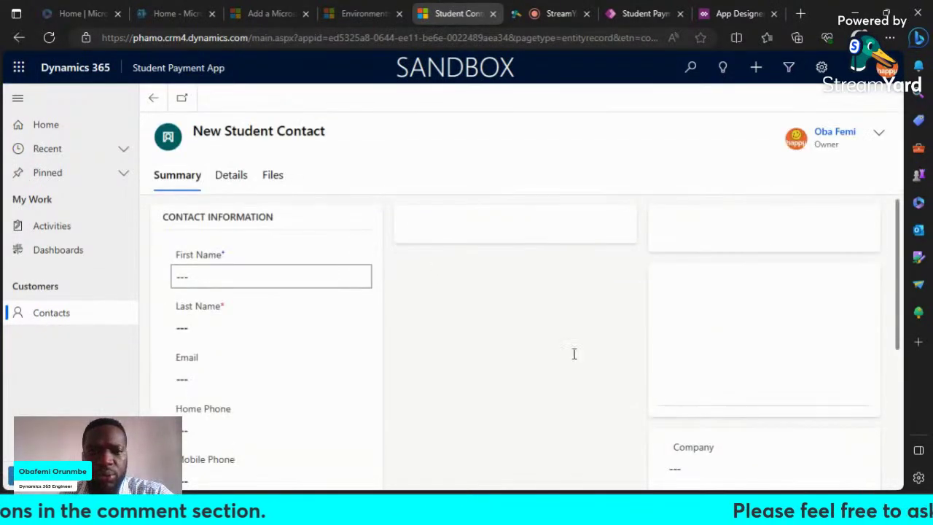
Step: Review the blank New Student Contact form, then go back to the Student Payment App designer
scroll(506, 285, down, 3)
scroll(509, 288, down, 1)
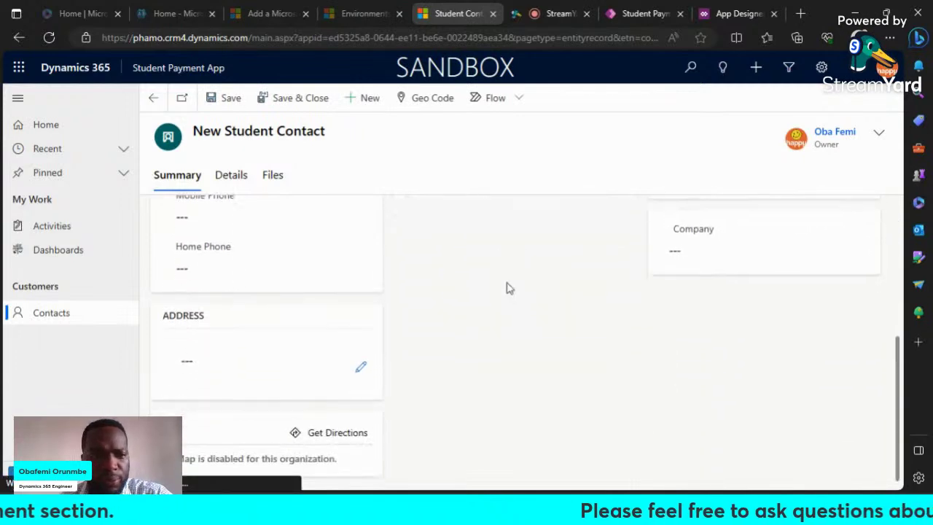
scroll(509, 288, up, 2)
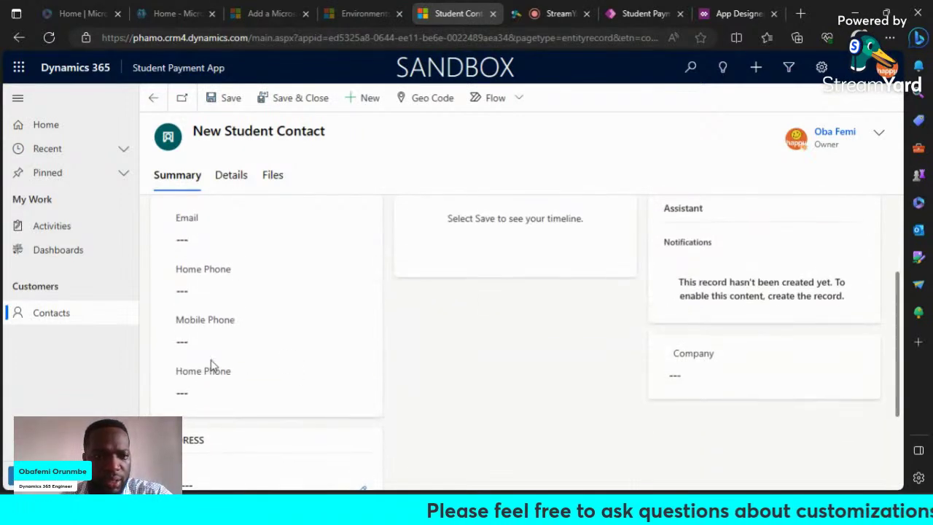
scroll(211, 351, up, 3)
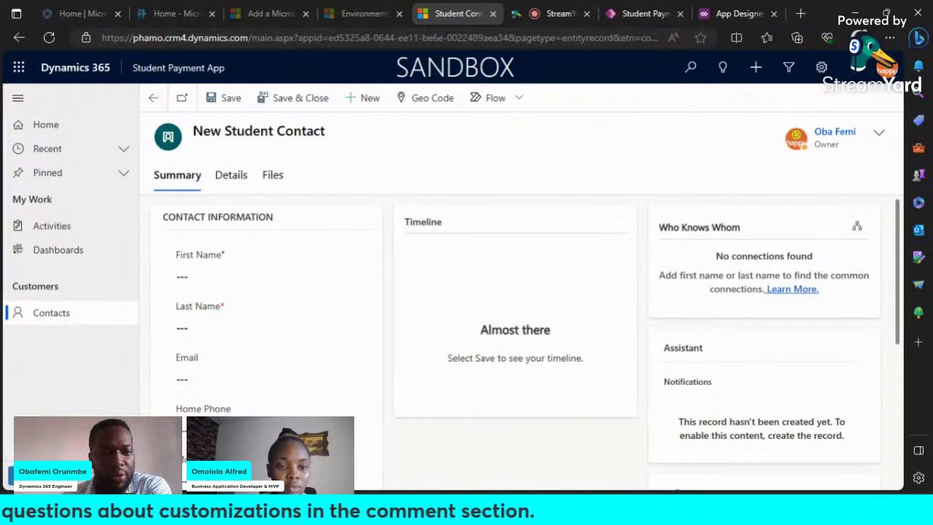
click(646, 13)
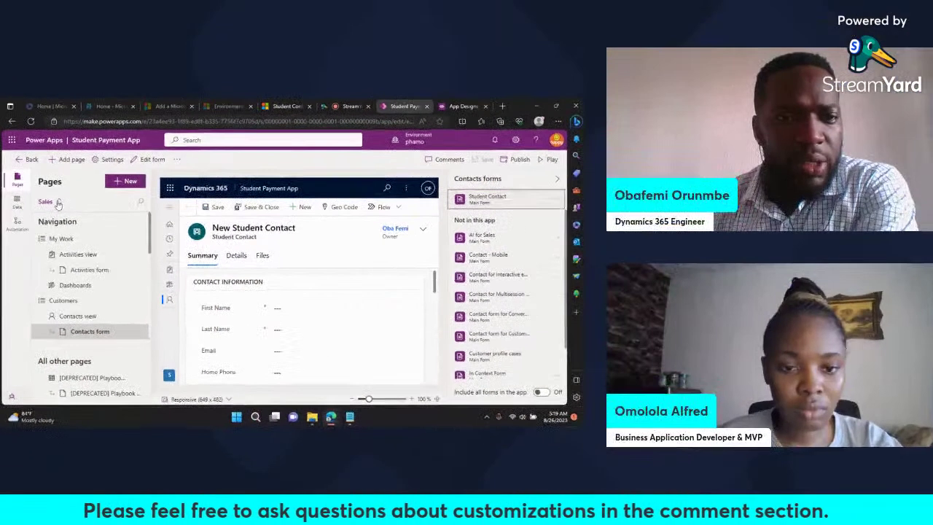
Step: Rename the Sales area's title to Student, then save and publish the app
click(58, 202)
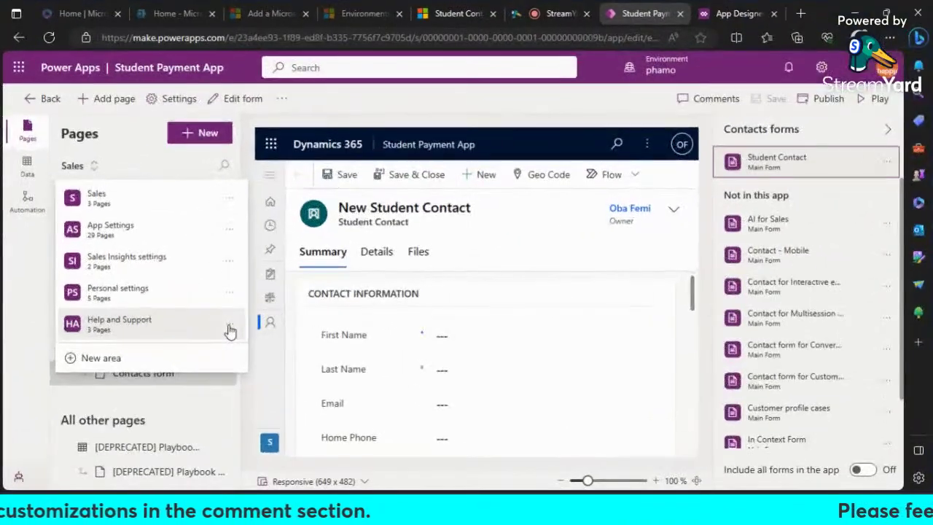
click(144, 300)
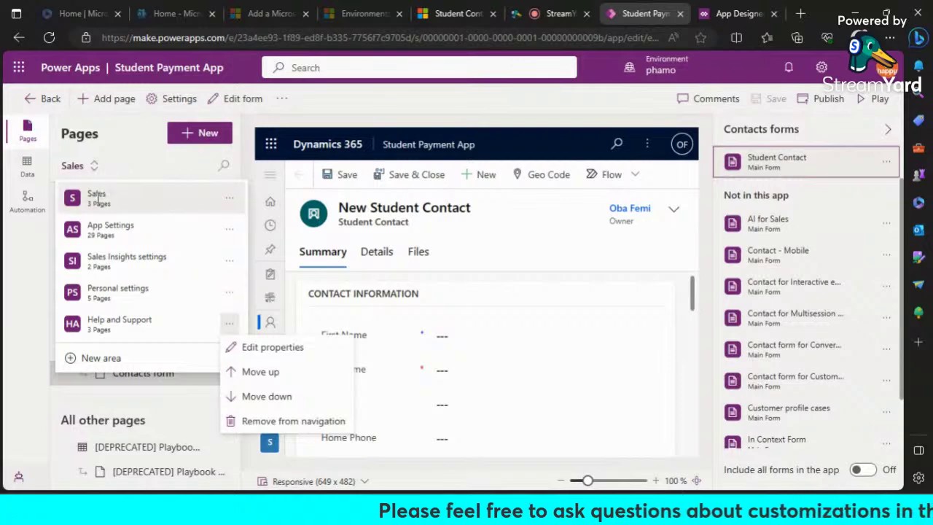
click(229, 200)
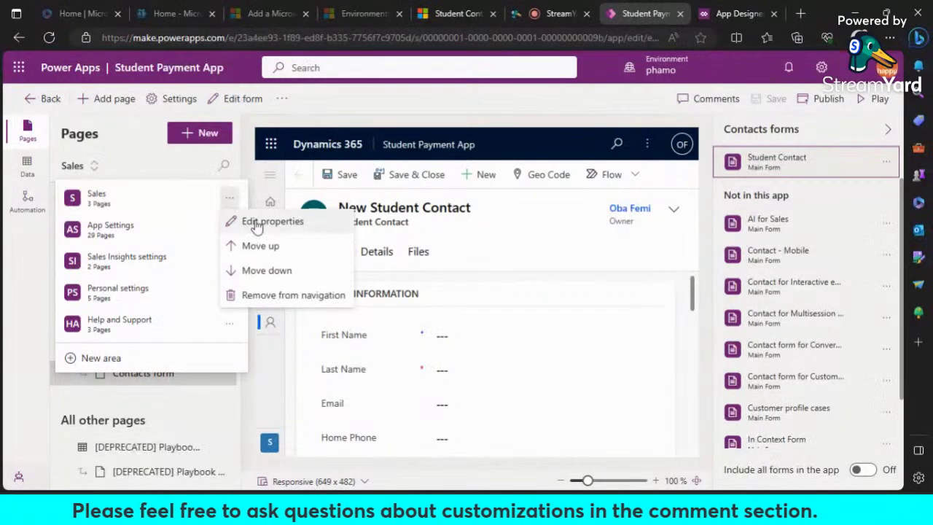
click(255, 222)
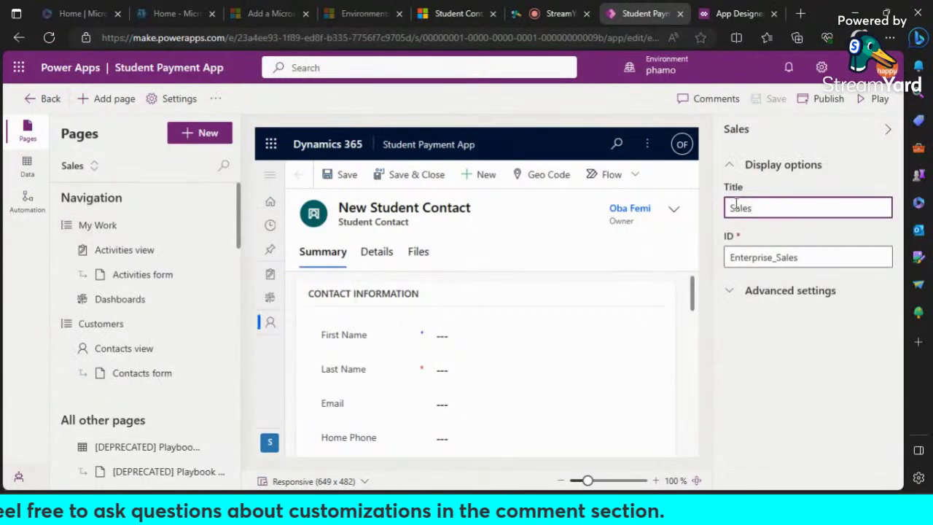
drag(764, 210, 711, 210)
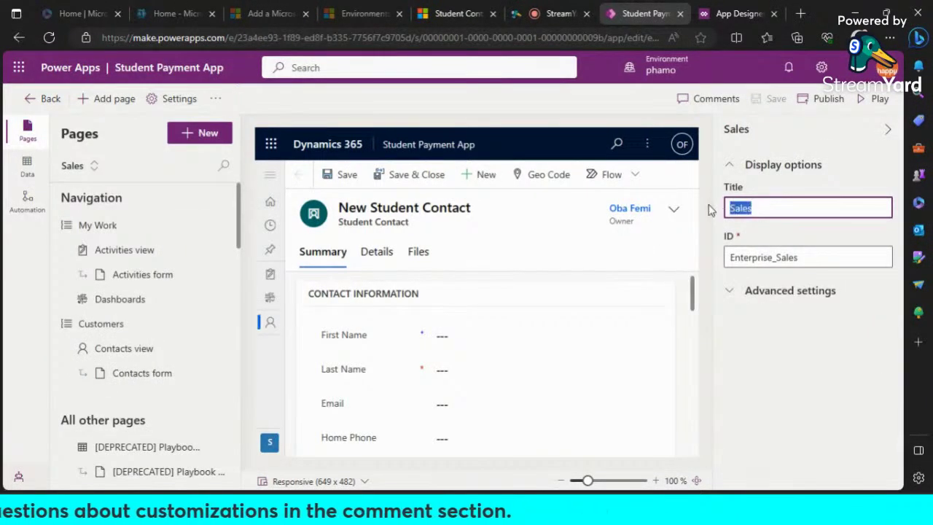
text(Student)
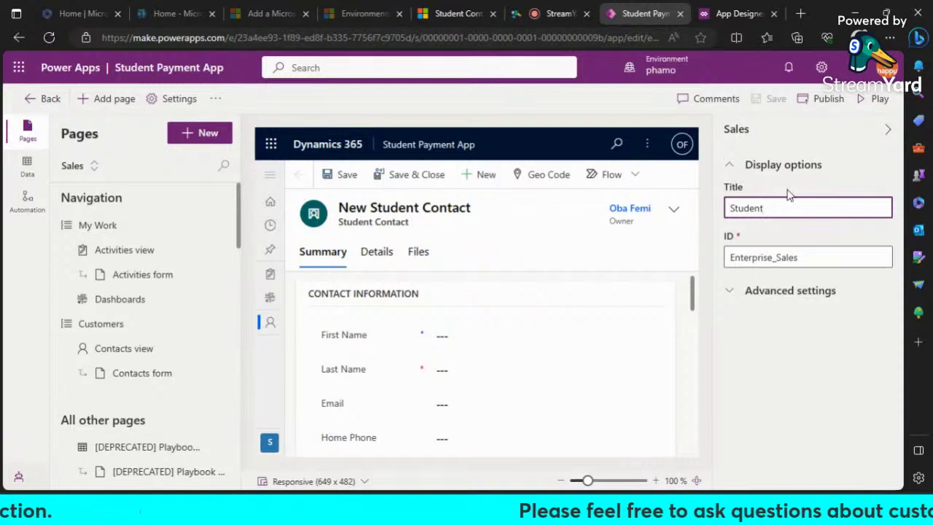
click(772, 100)
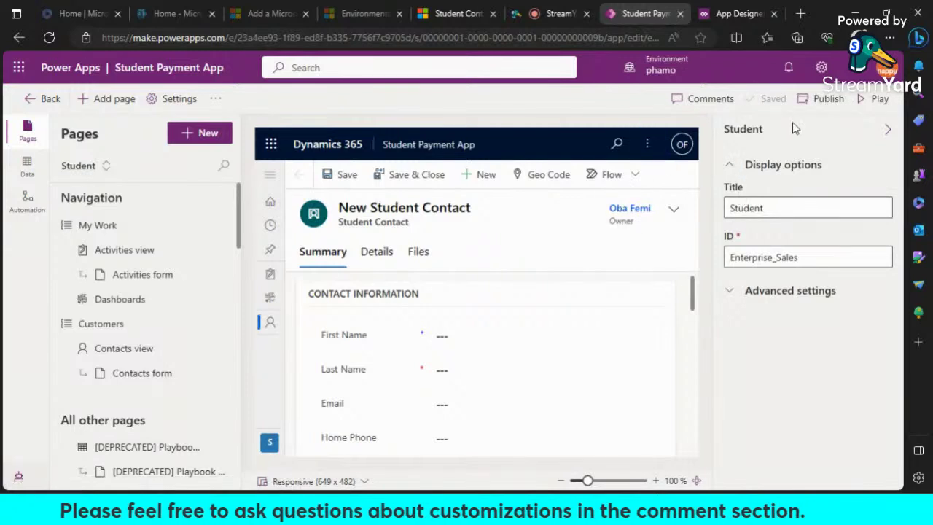
click(815, 103)
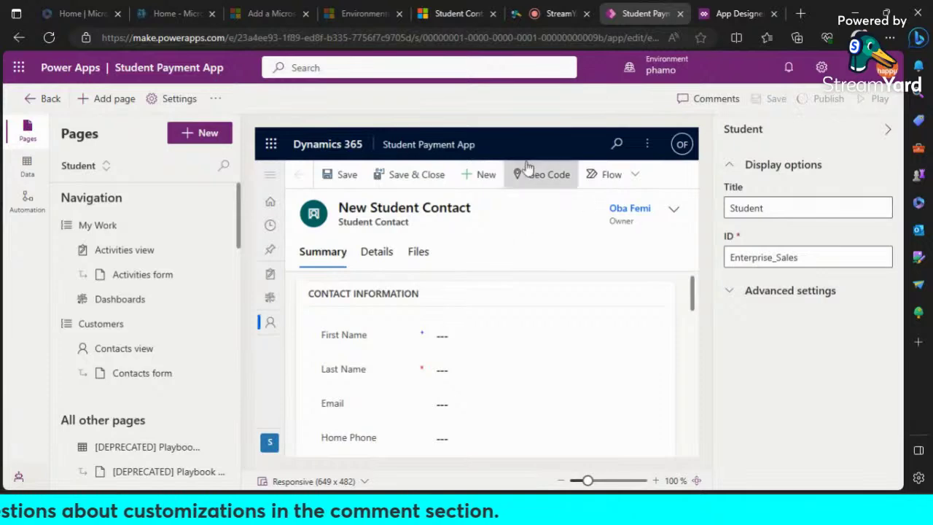
Step: Reload the running app to check the renamed Student area, comparing it against the designer
click(458, 21)
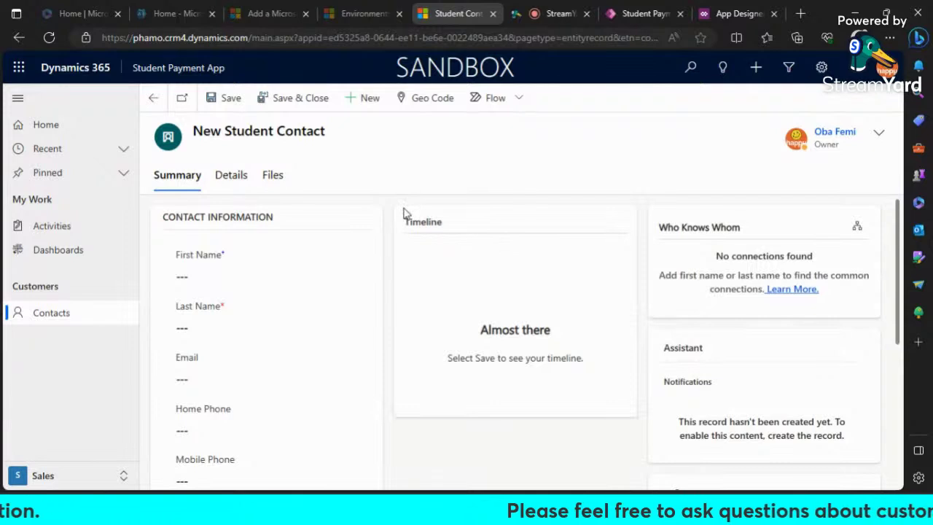
key(F5)
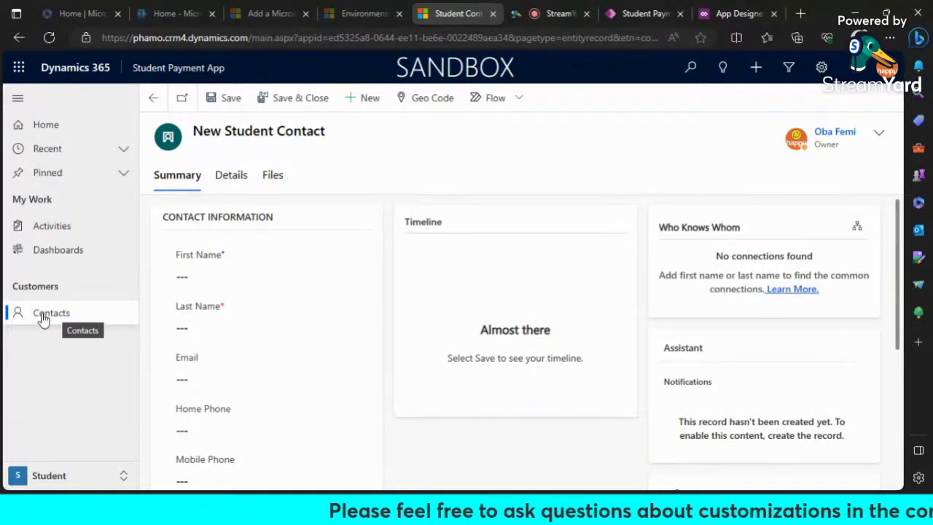
click(644, 14)
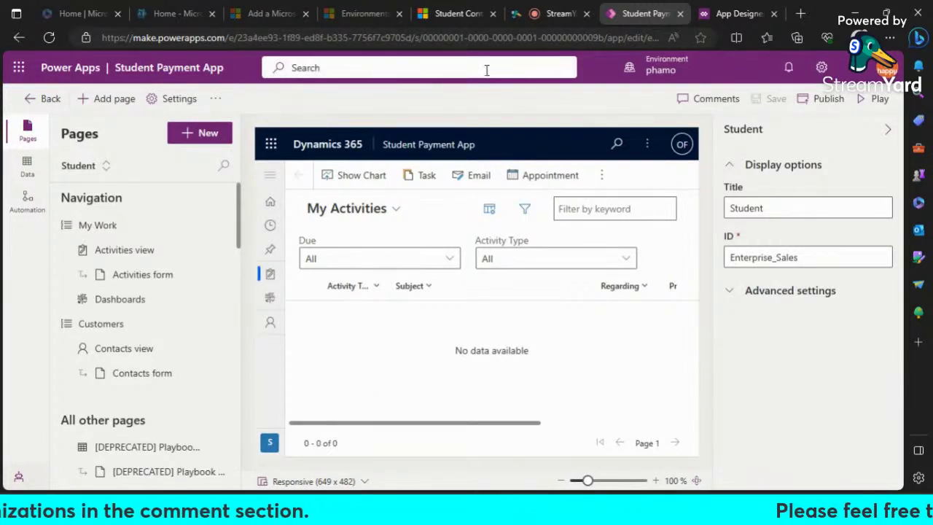
click(459, 13)
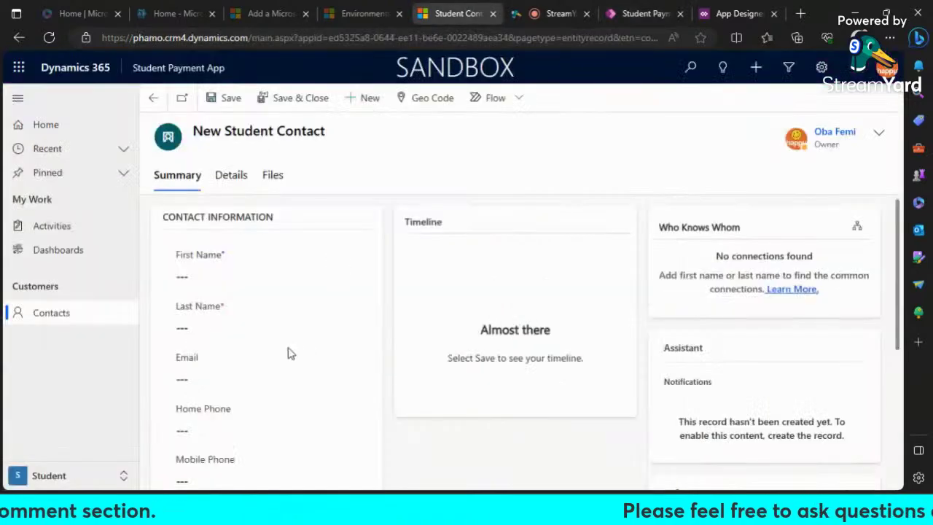
scroll(288, 348, down, 3)
scroll(288, 342, up, 3)
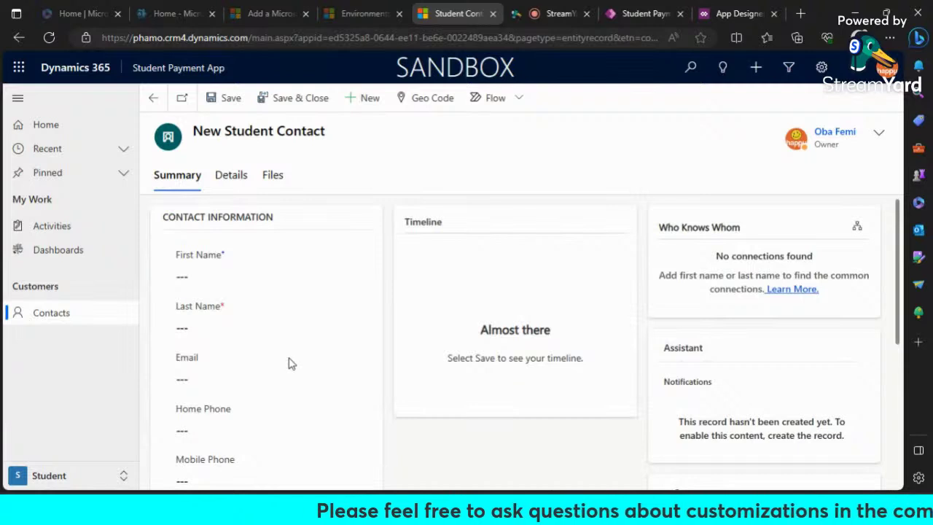
scroll(289, 361, down, 3)
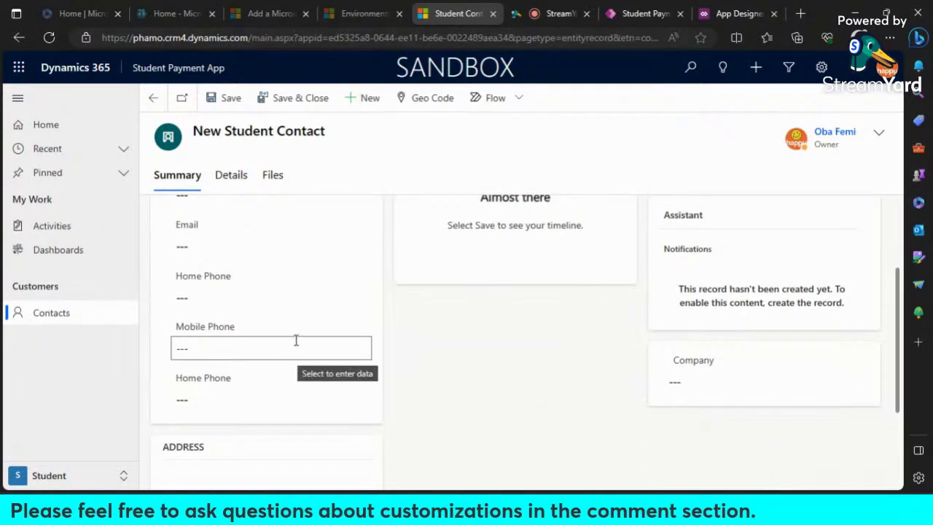
scroll(296, 340, up, 3)
scroll(461, 410, down, 3)
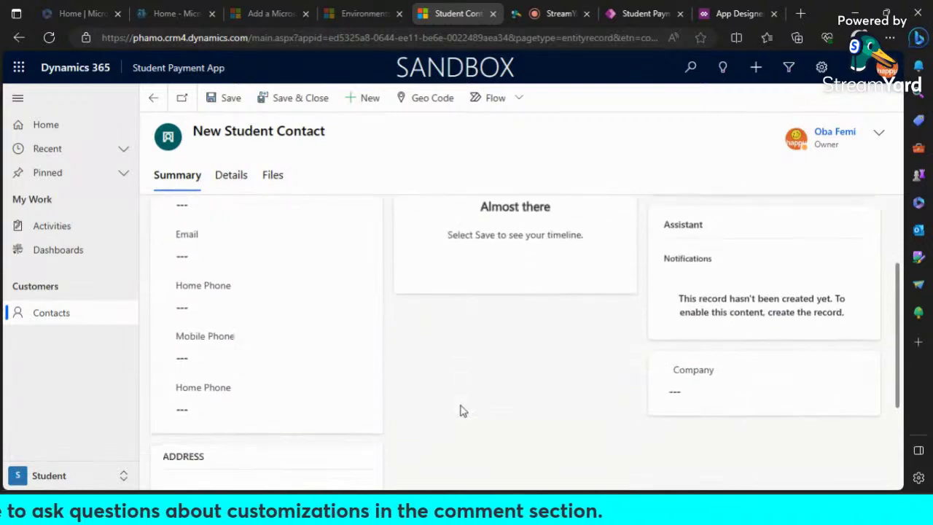
scroll(463, 411, up, 3)
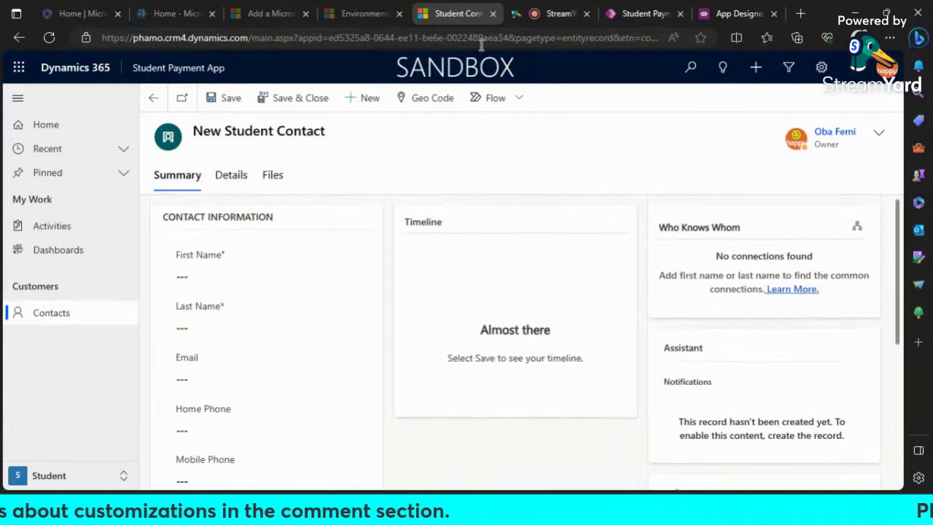
click(639, 14)
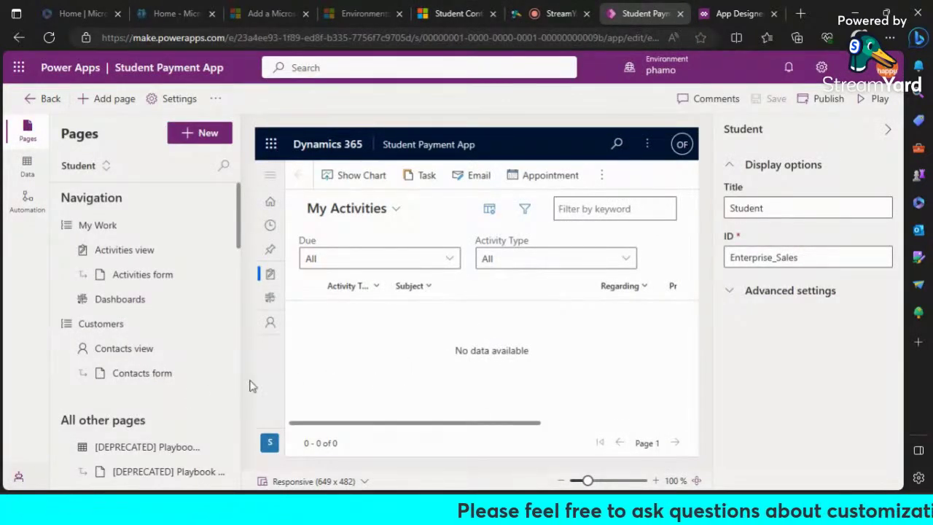
Step: Retitle the Customers navigation group to Student Management and save the app
scroll(195, 373, down, 1)
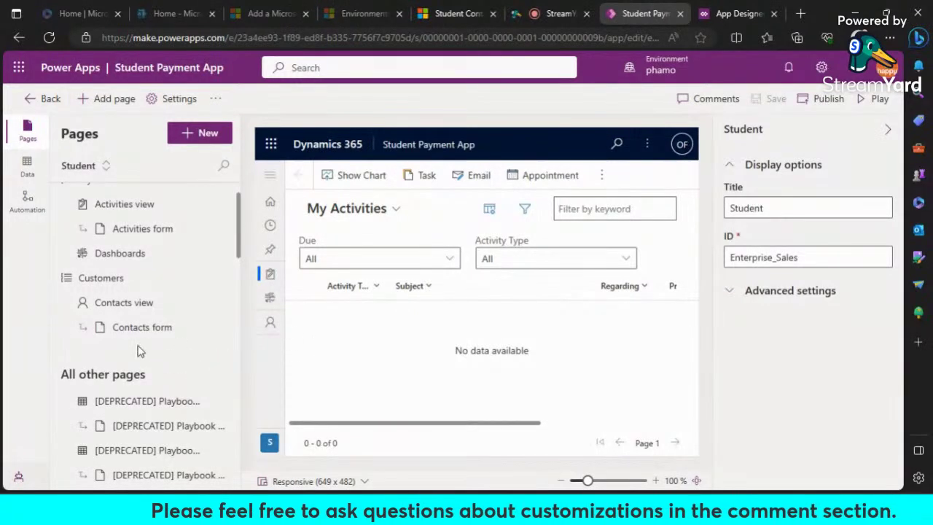
scroll(141, 352, up, 1)
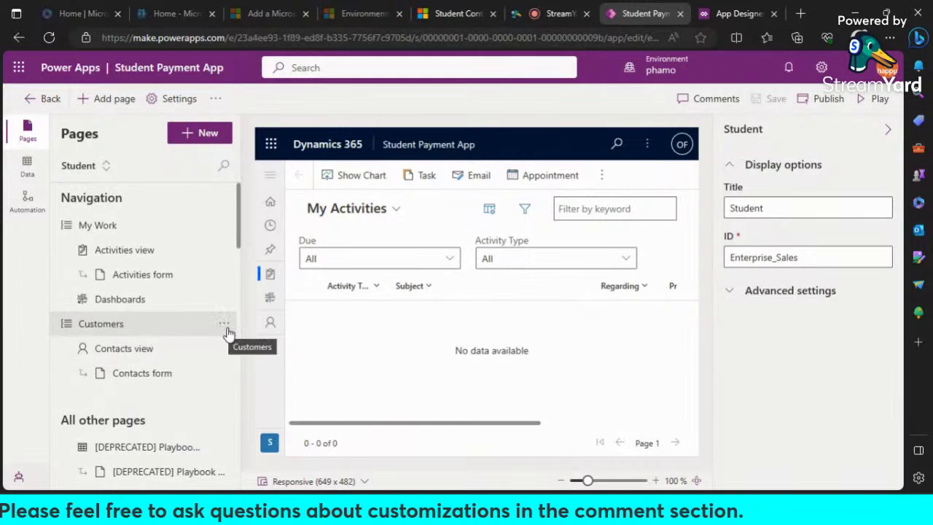
click(224, 324)
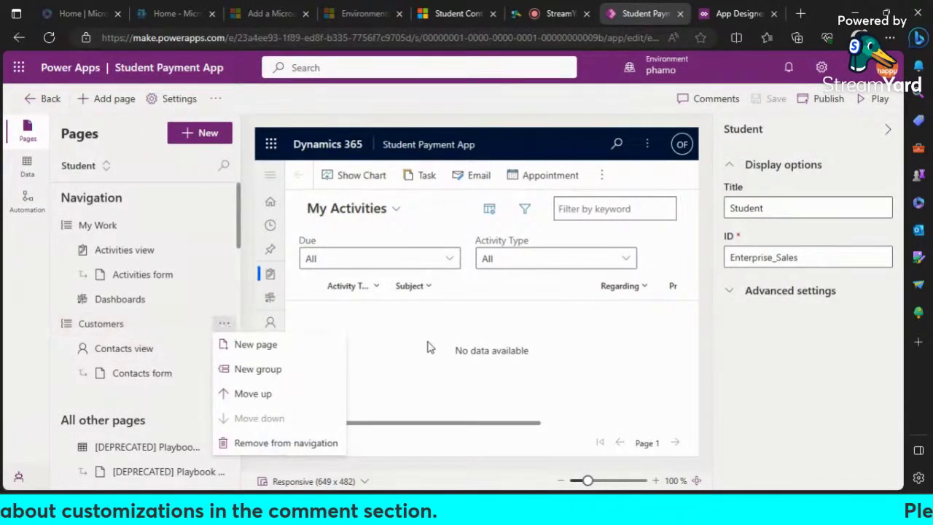
click(641, 98)
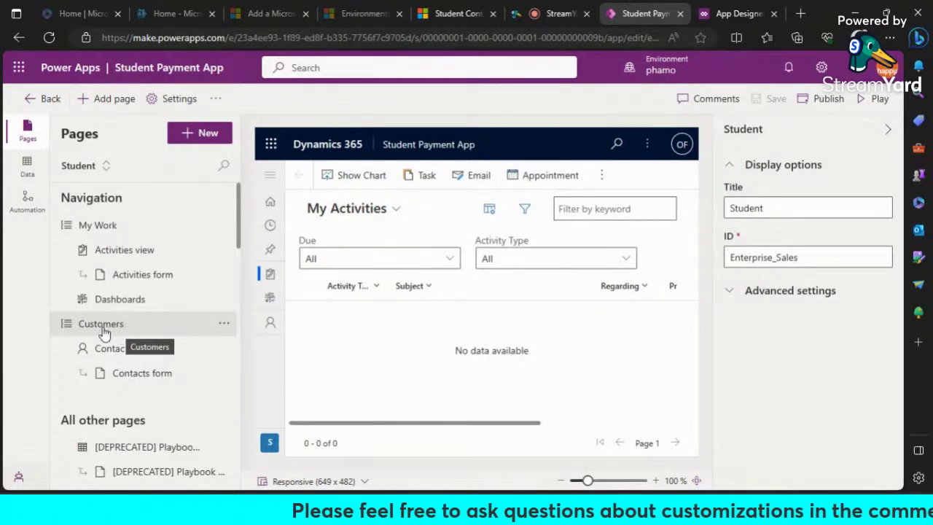
click(225, 326)
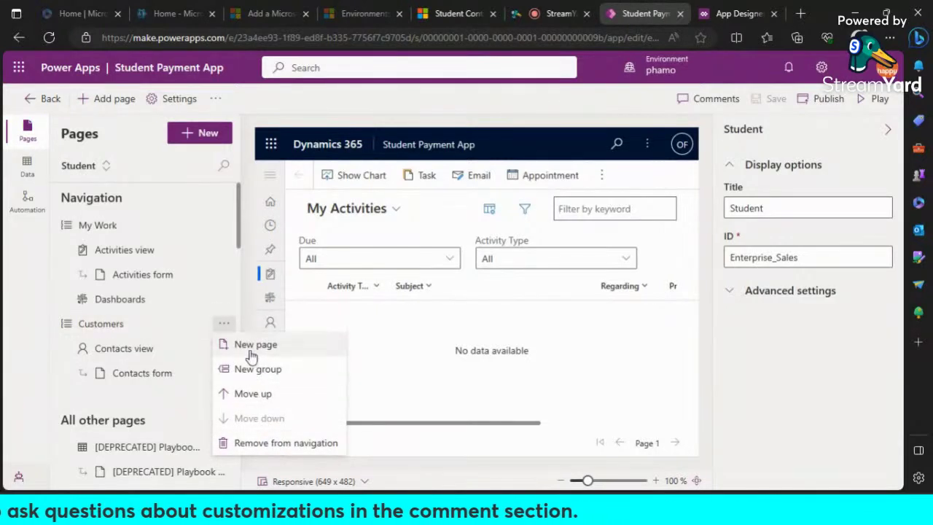
click(110, 328)
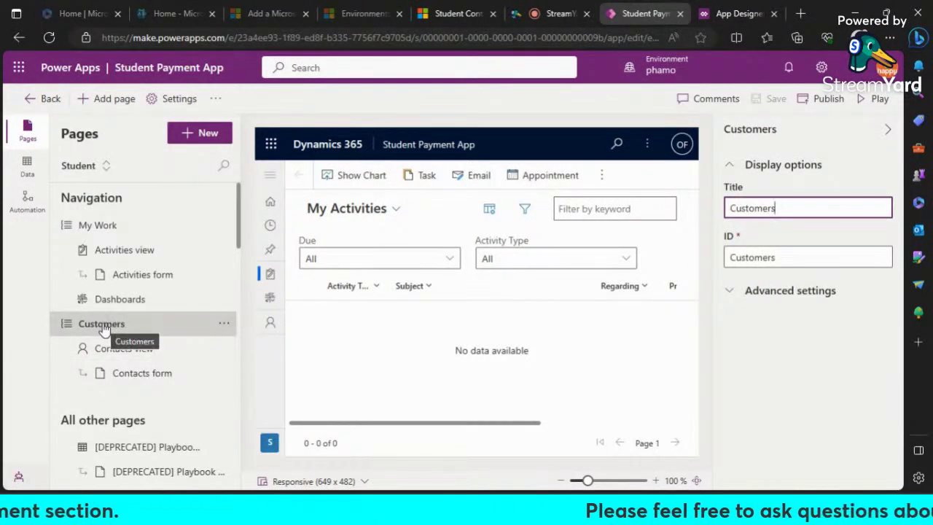
click(102, 329)
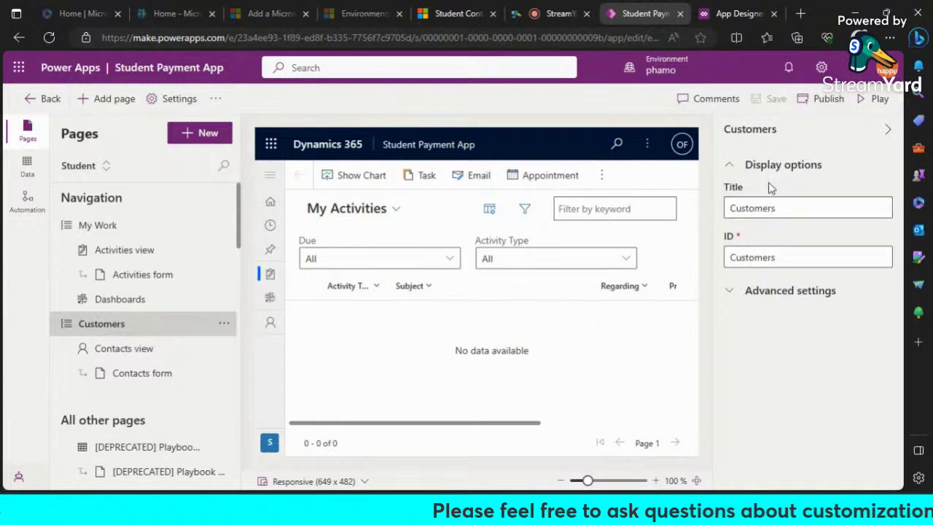
click(810, 211)
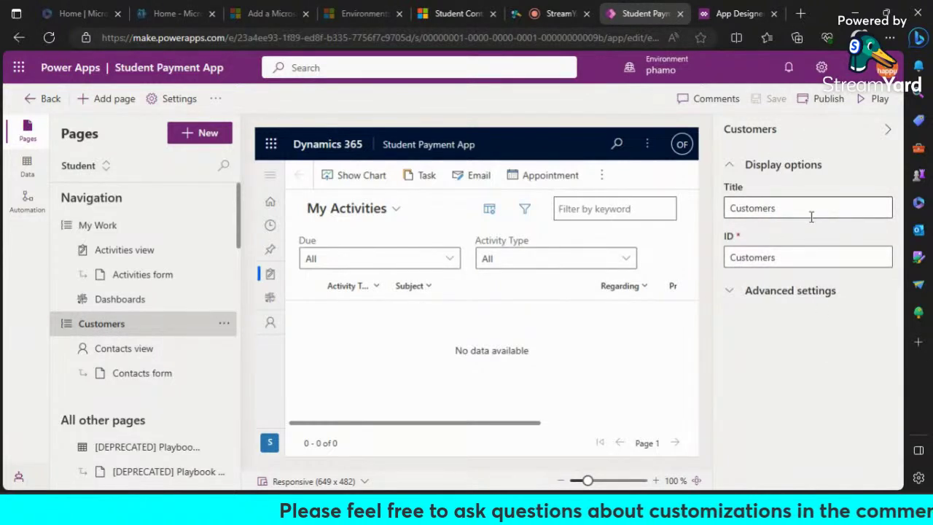
drag(809, 208, 713, 213)
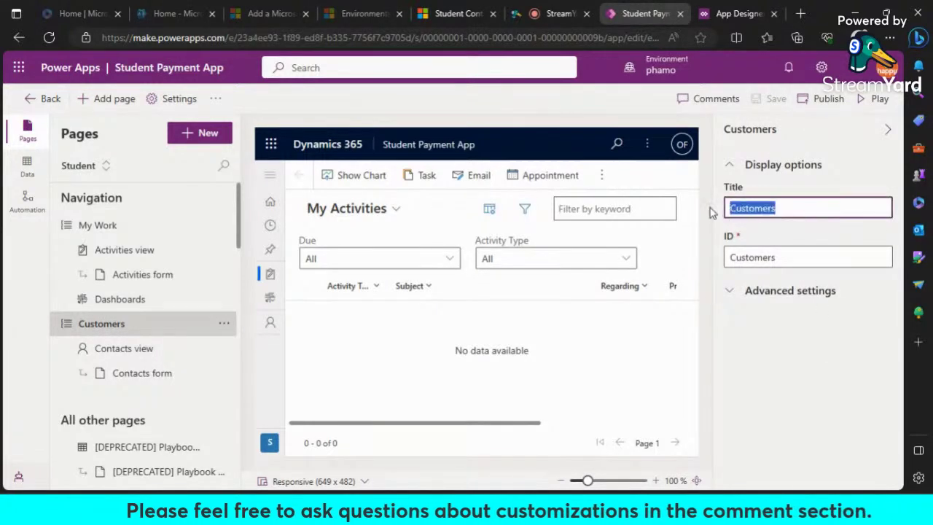
text(Student Management)
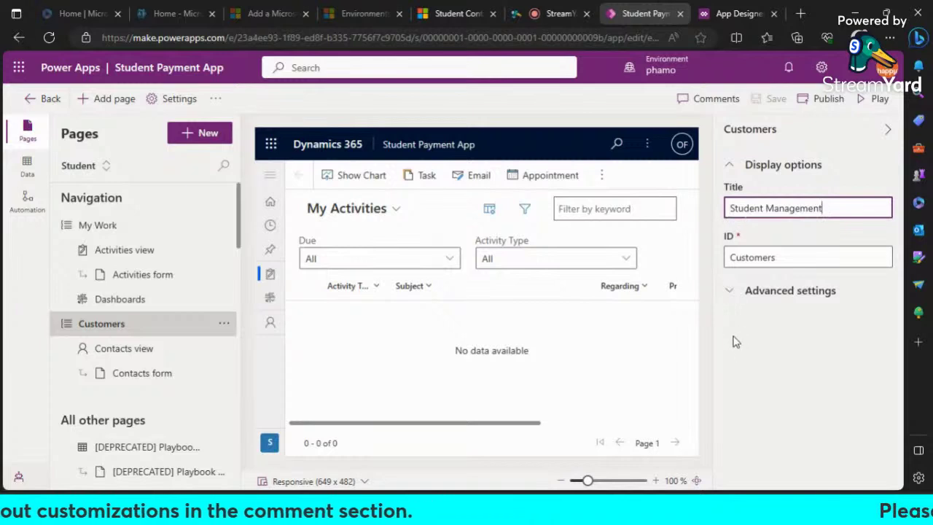
click(716, 323)
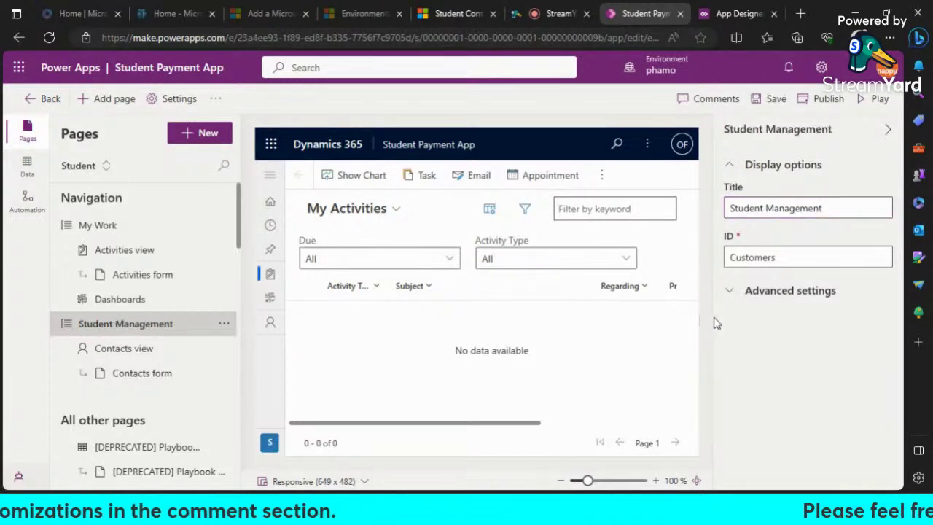
click(769, 99)
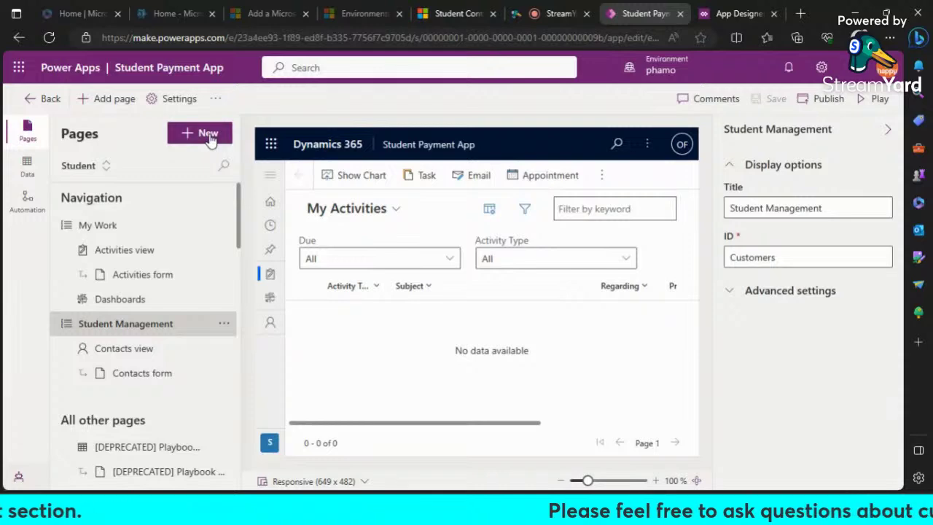
click(210, 135)
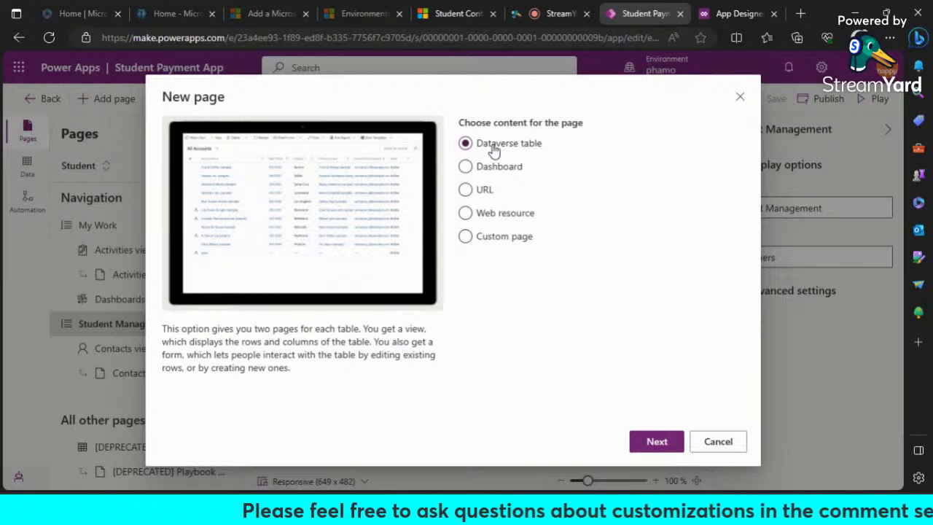
Step: Add a Dataverse table page using a new table named Student Payment
click(652, 442)
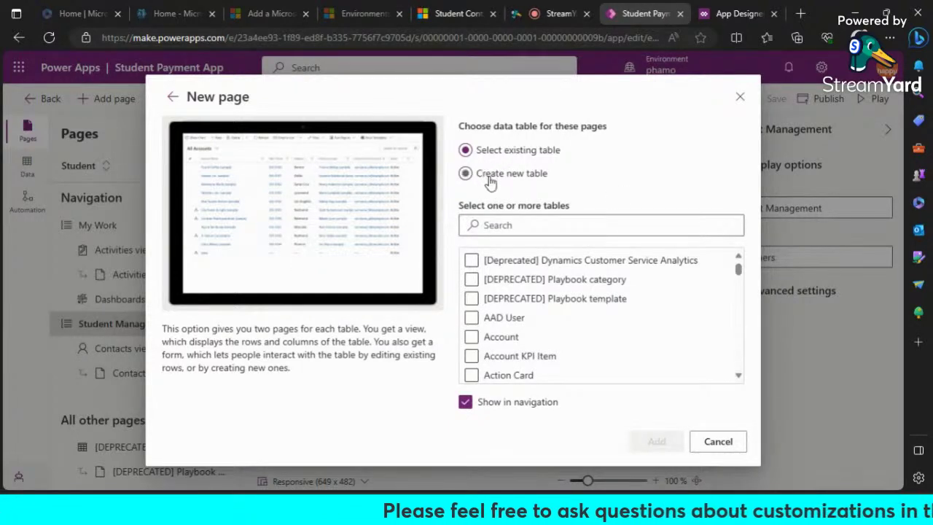
click(490, 182)
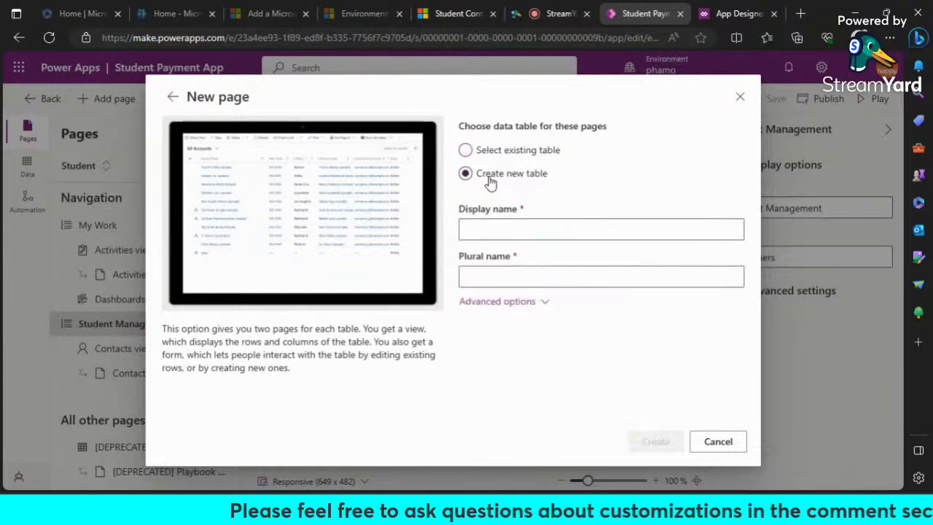
click(552, 233)
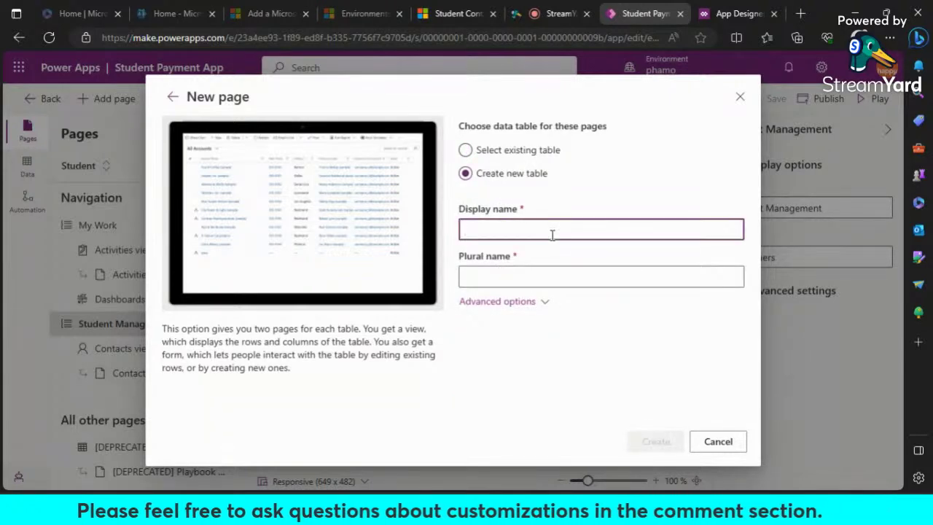
text(Paymen)
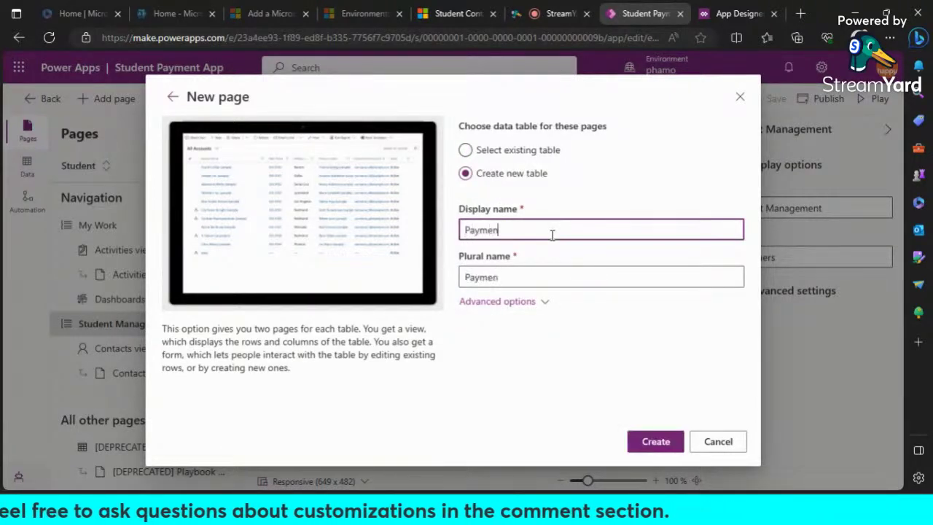
text(t)
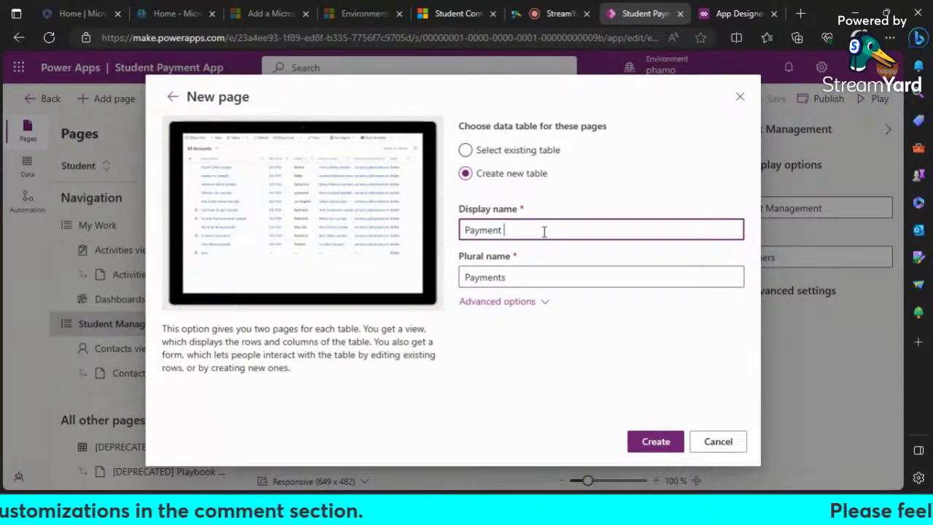
key(BackSpace)
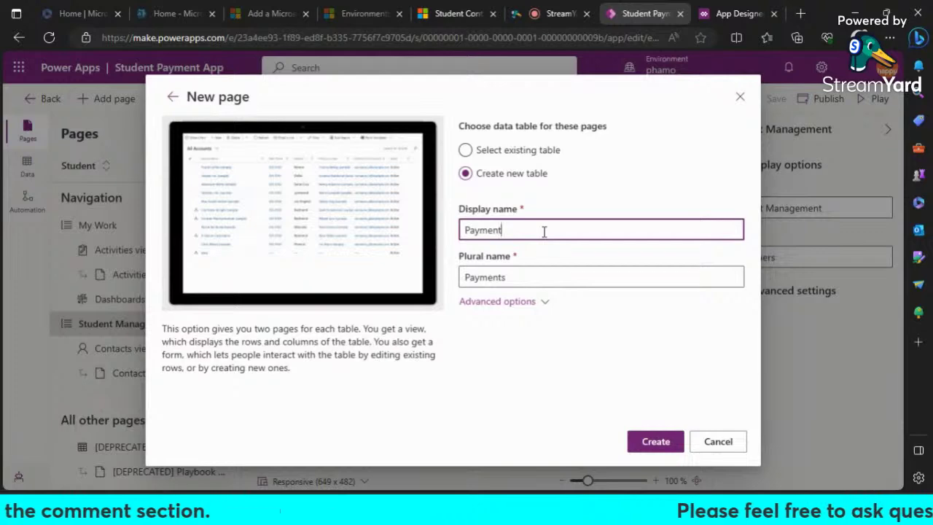
key(Home)
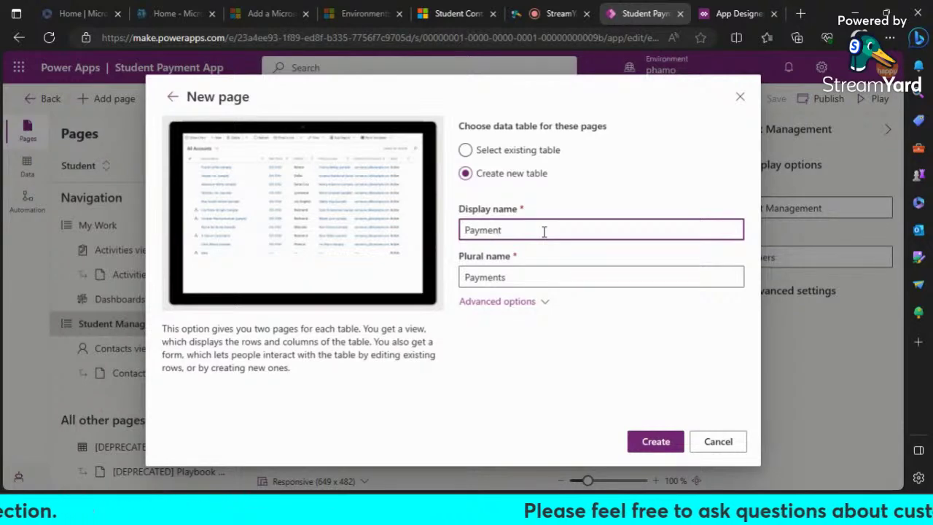
text(Student)
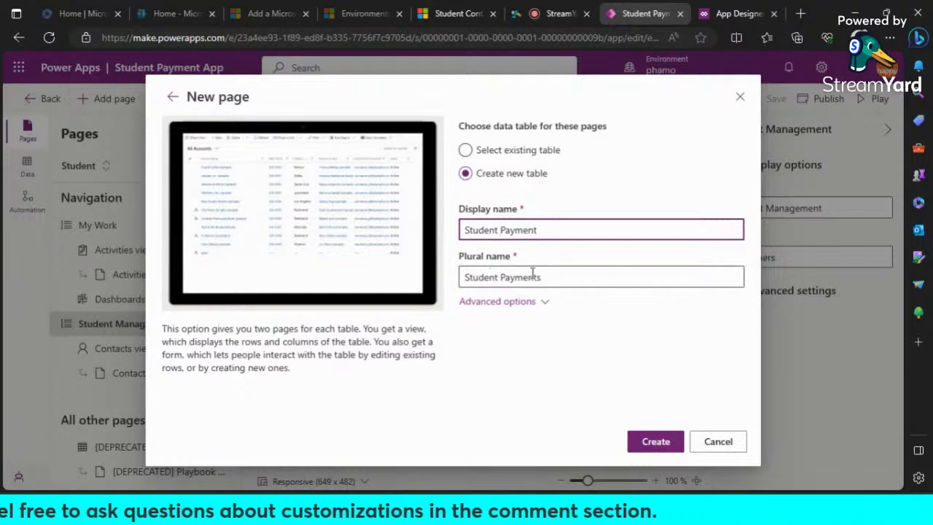
Step: Set the Student Payment table's record ownership to Organization and create it
click(545, 305)
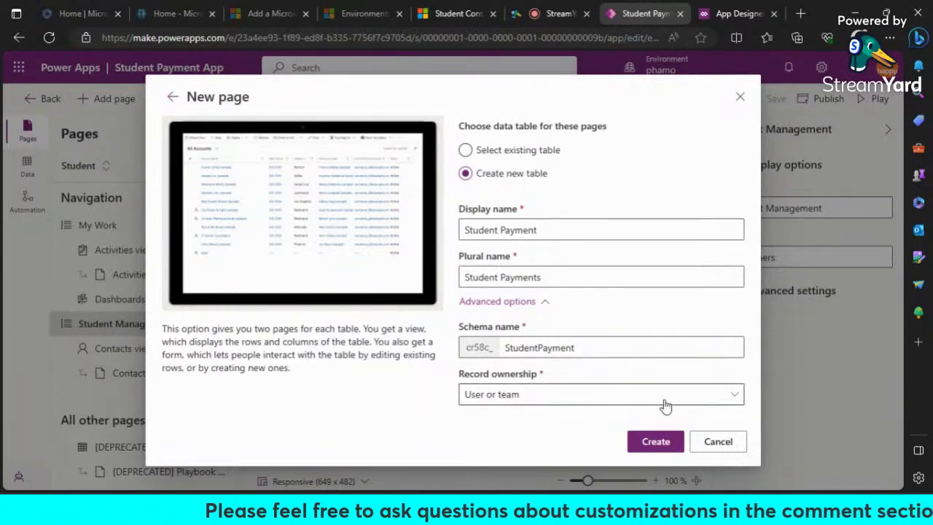
click(742, 400)
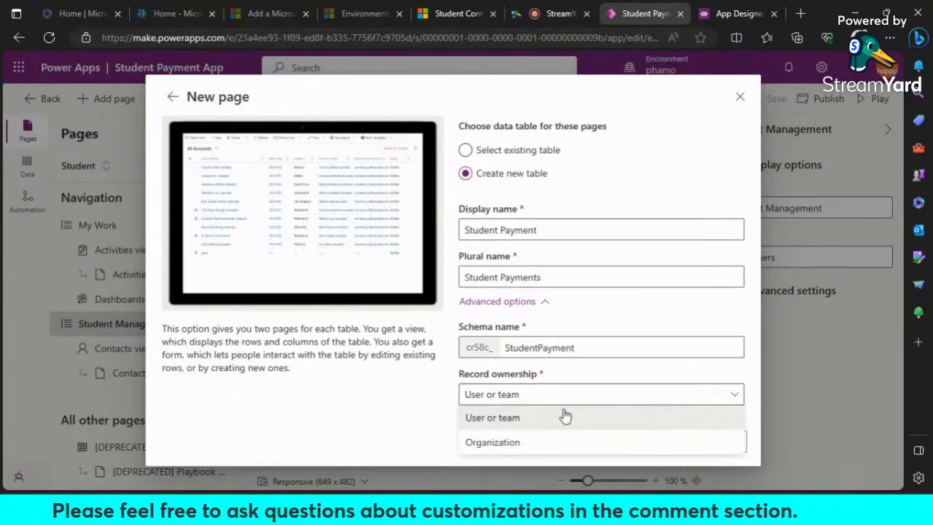
click(517, 445)
click(698, 394)
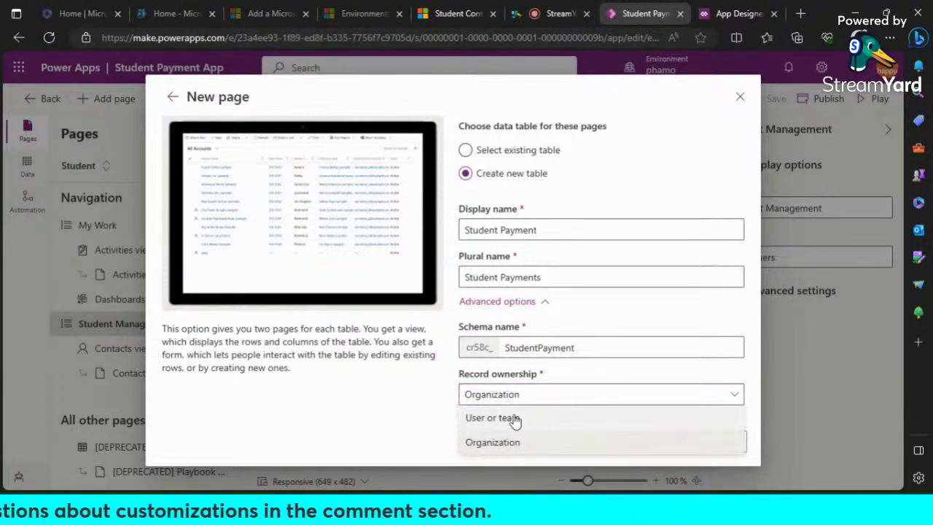
click(502, 446)
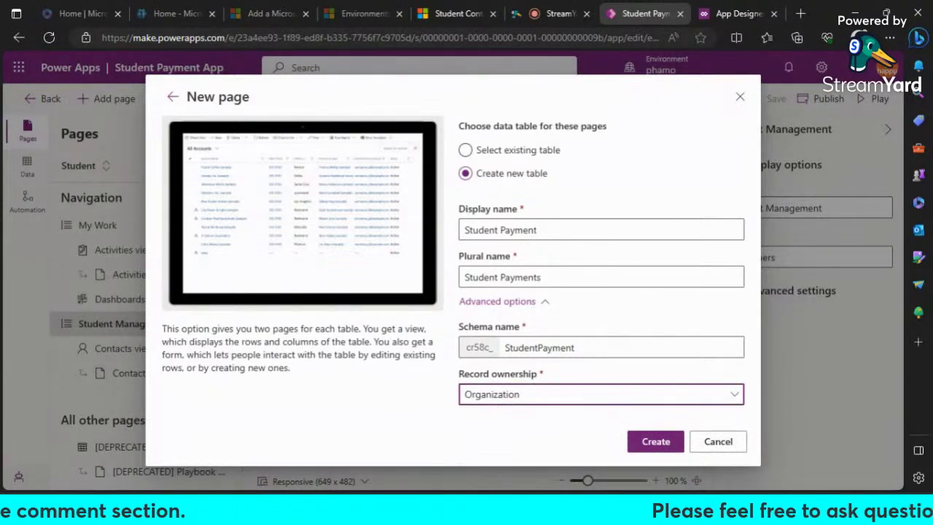
click(447, 421)
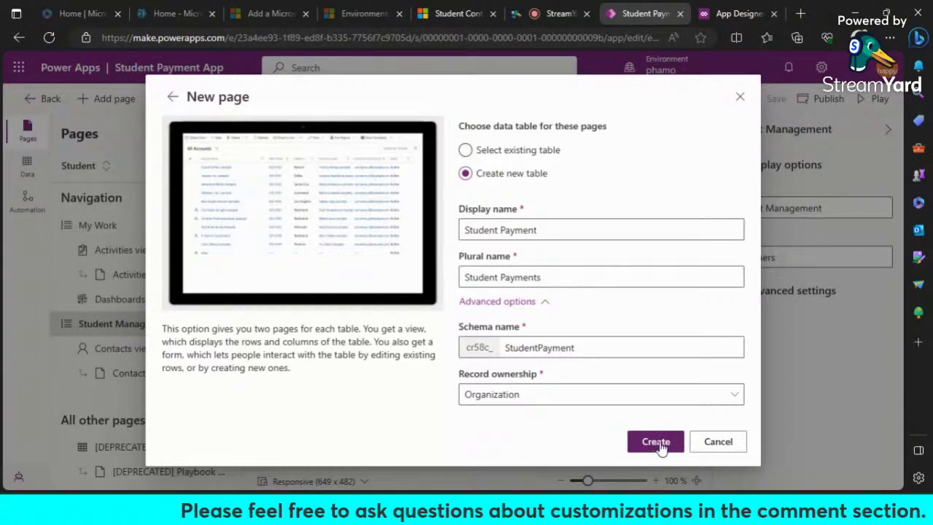
click(660, 450)
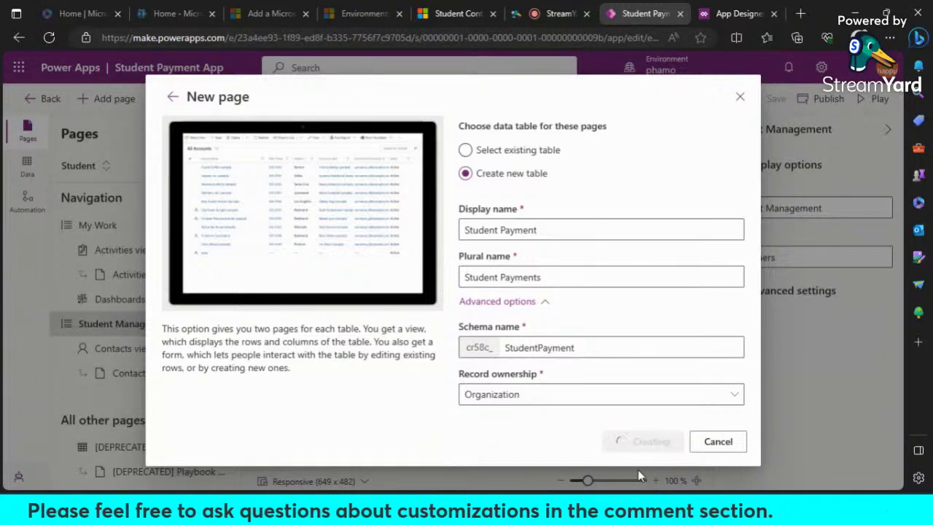
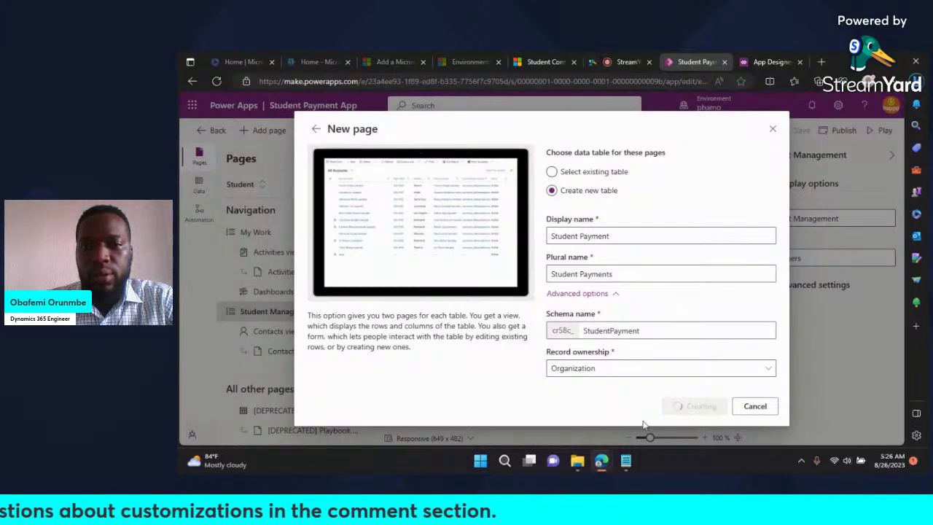
Step: Switch to the Student Contact tab showing the blank New Student Contact form in Dynamics 365
click(548, 61)
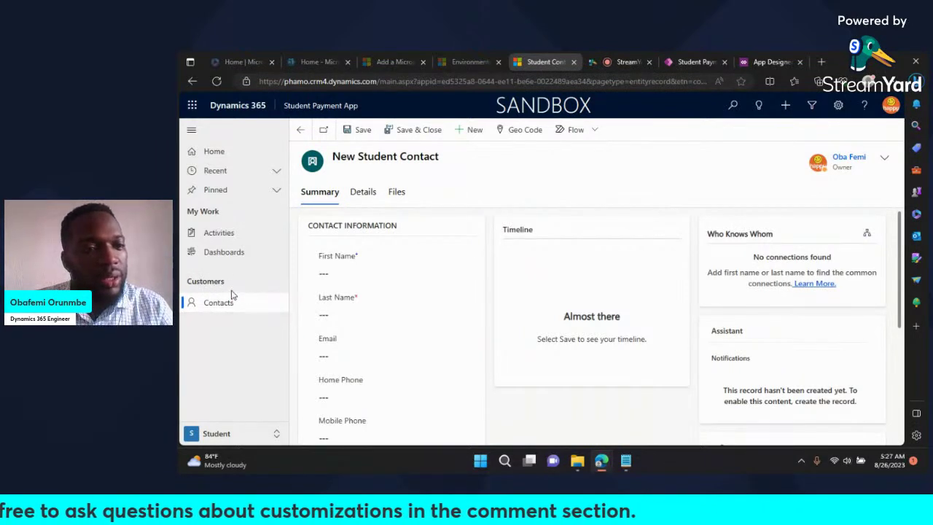
Step: Open the Contacts list in the sitemap, then return to the Student Payment tab in Power Apps
click(275, 309)
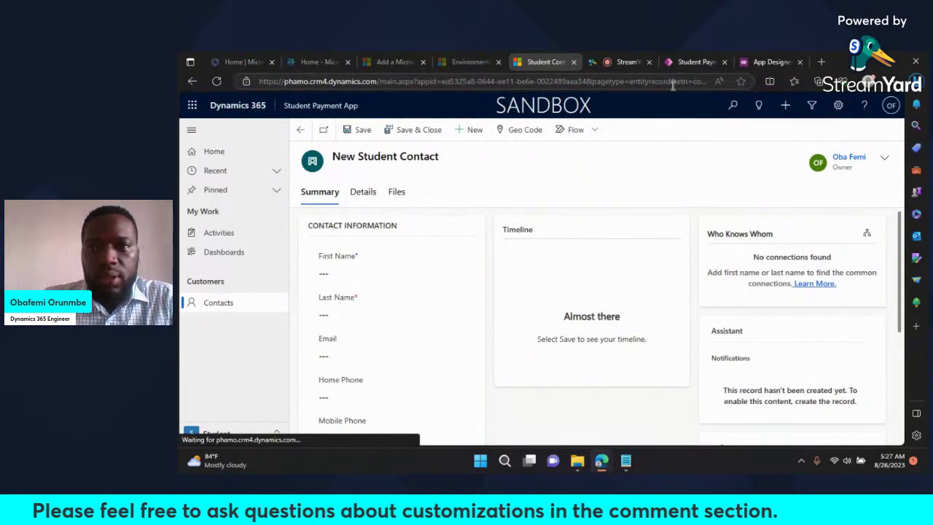
click(697, 62)
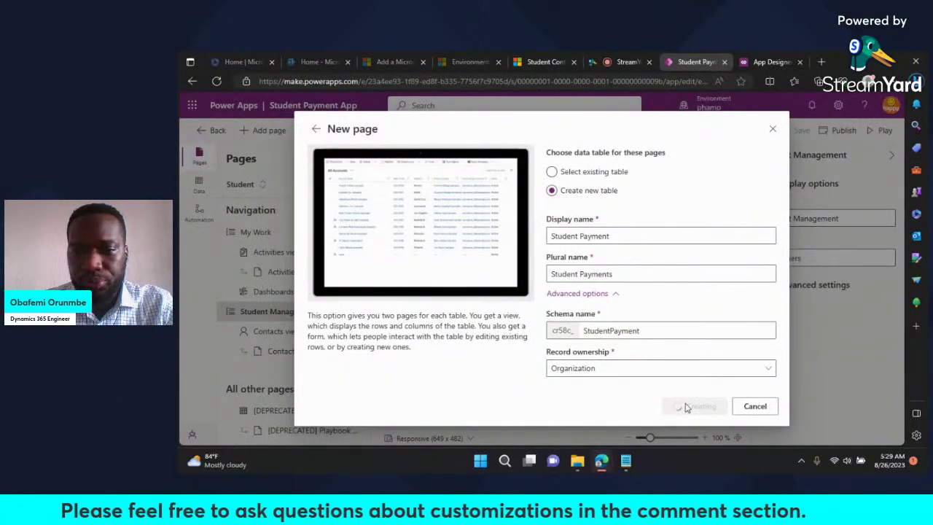
Step: Reload the Power Apps editor page from the address bar to clear the stuck New page dialog
click(496, 86)
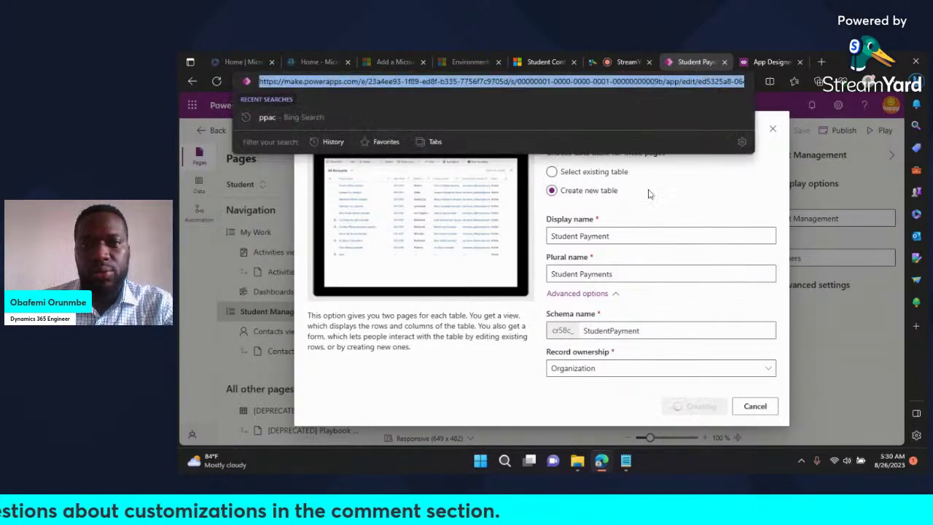
click(718, 206)
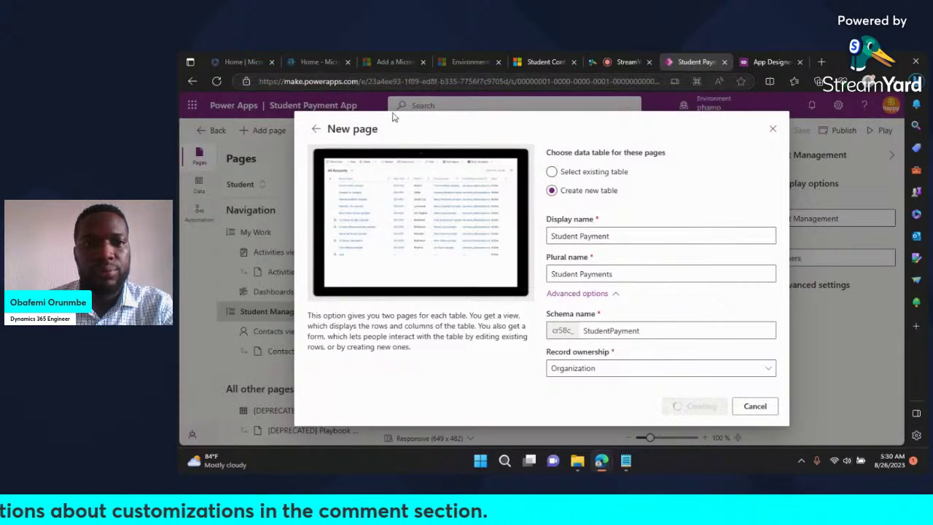
click(422, 82)
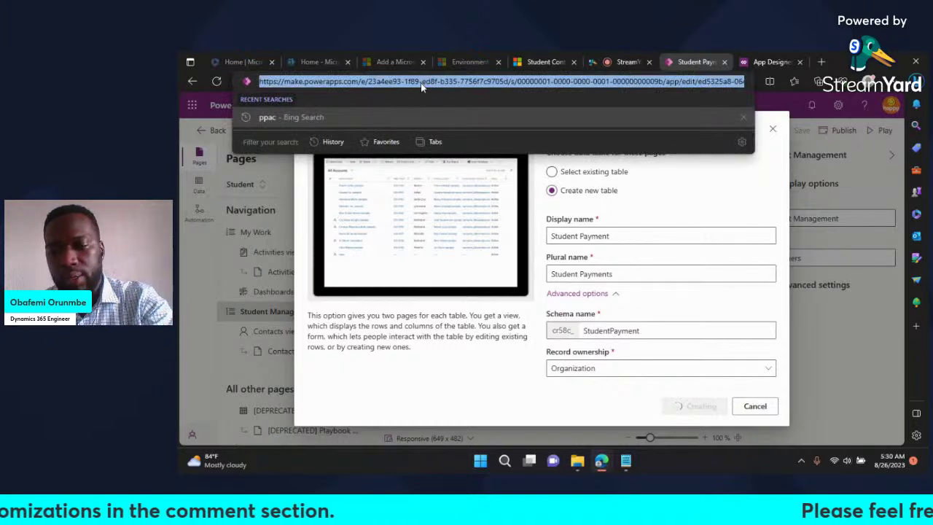
key(Return)
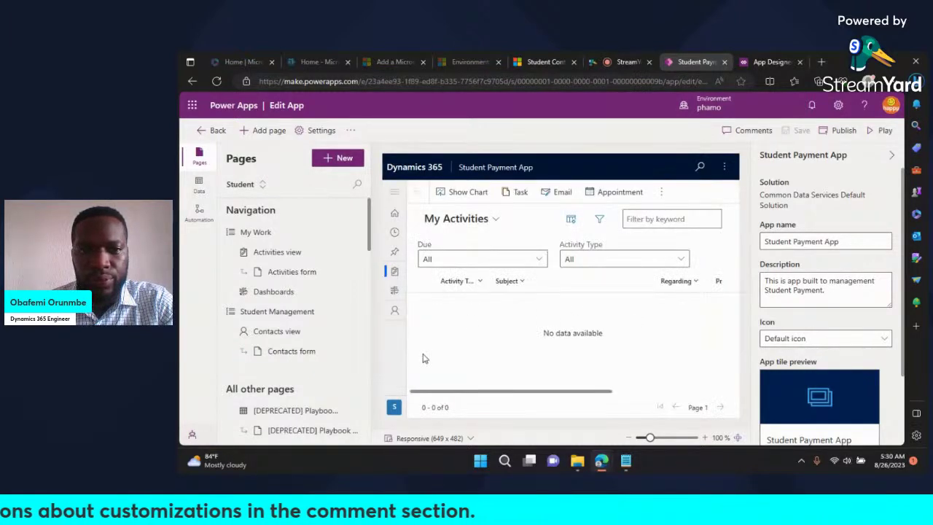
Step: Add a Dataverse table page with a new Organization-owned table named 'Student Payment Area'
click(346, 159)
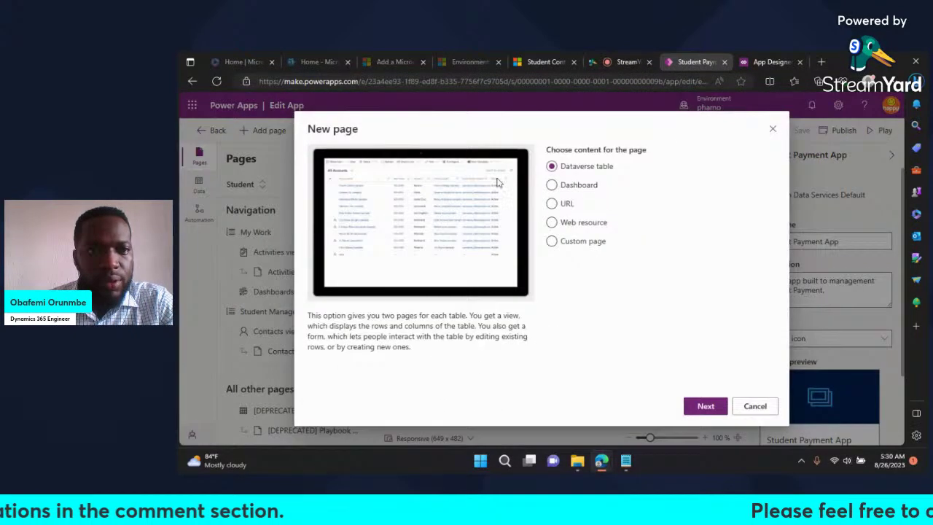
click(706, 407)
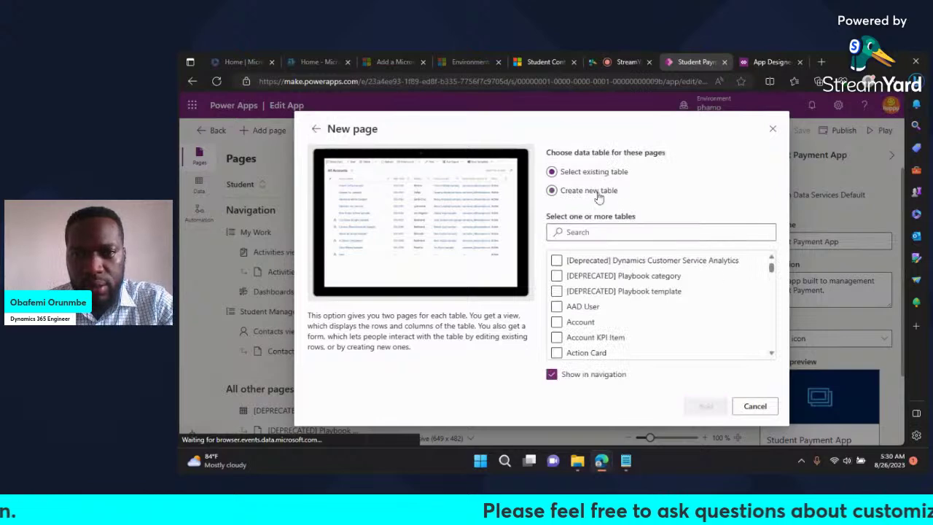
click(596, 193)
click(585, 236)
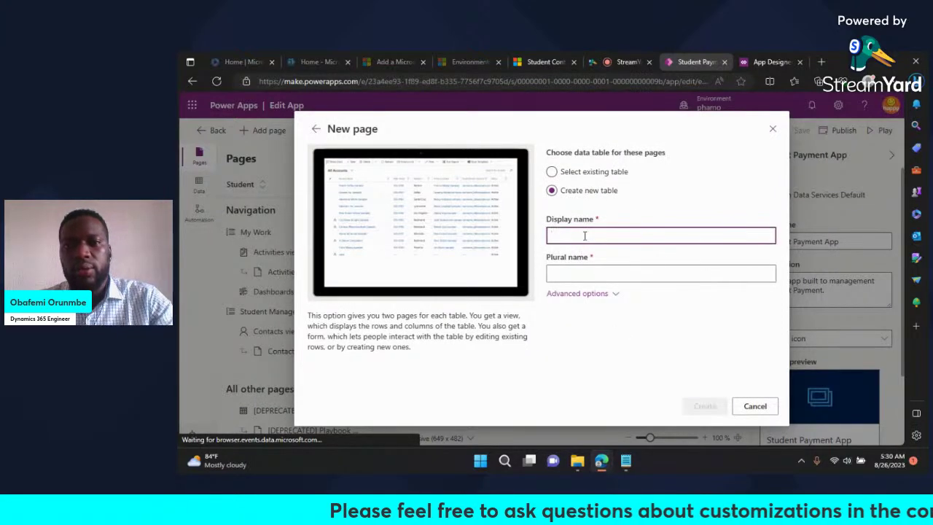
text(Studen)
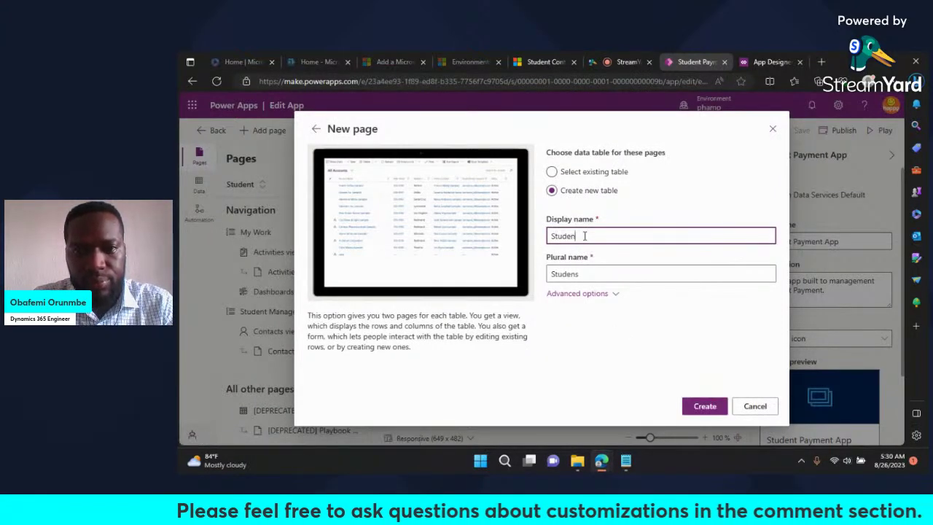
text(t)
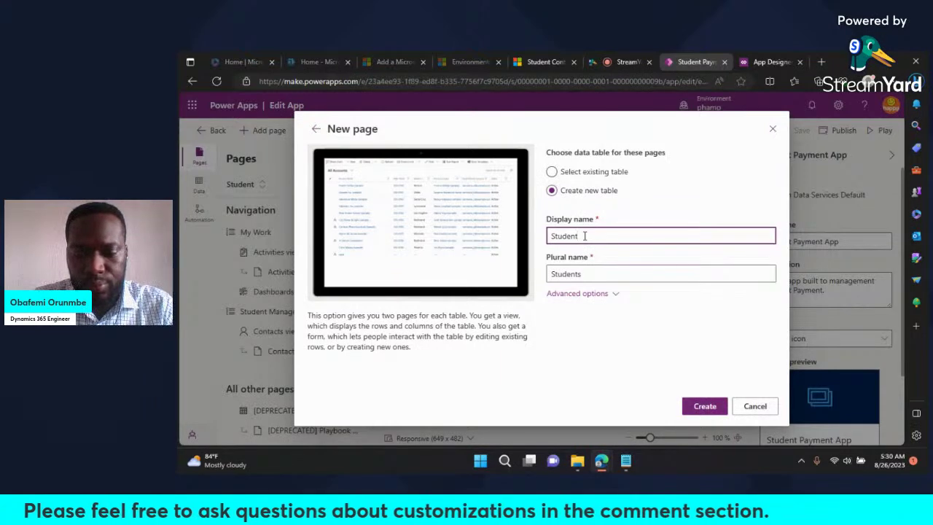
text( P)
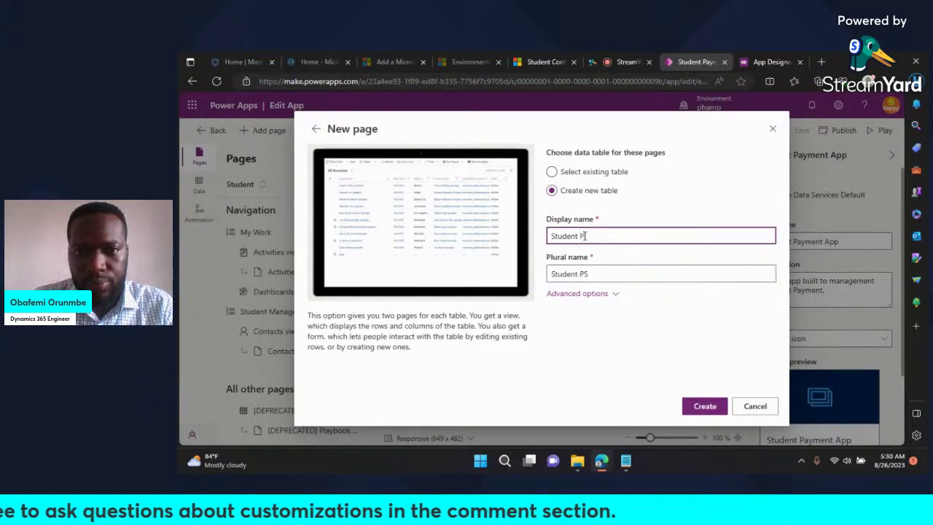
text(ay)
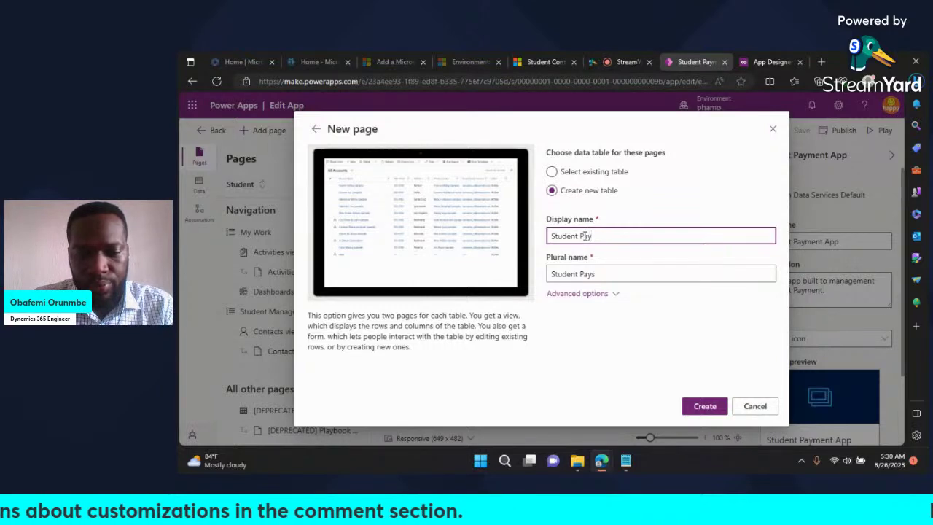
text(ment Area)
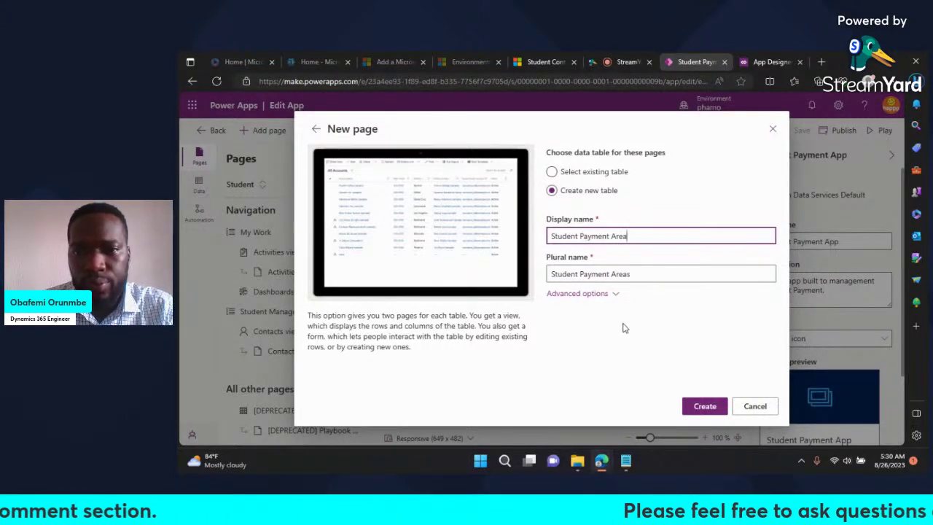
click(606, 295)
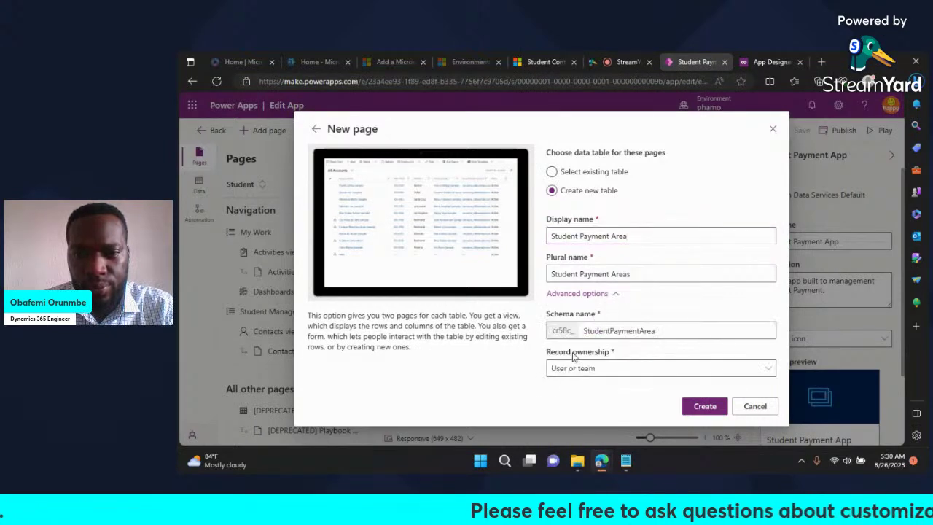
click(618, 373)
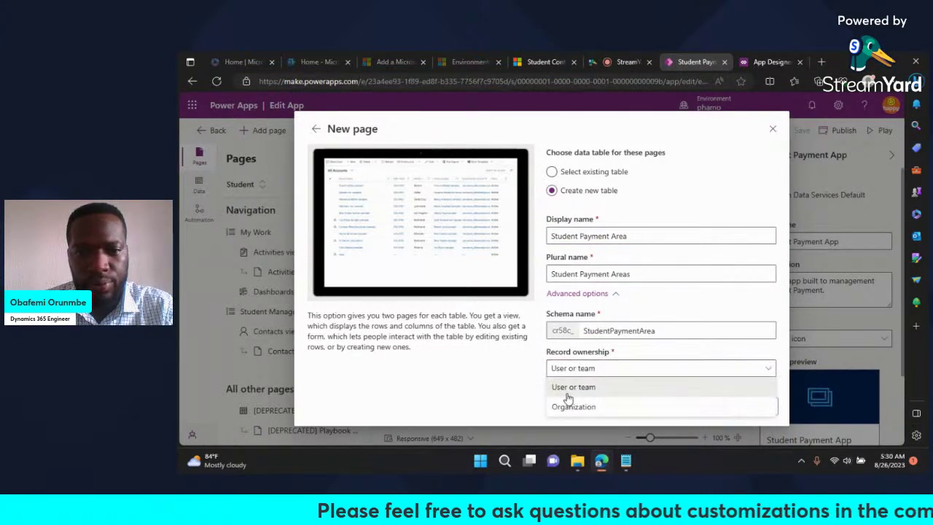
click(570, 406)
click(703, 406)
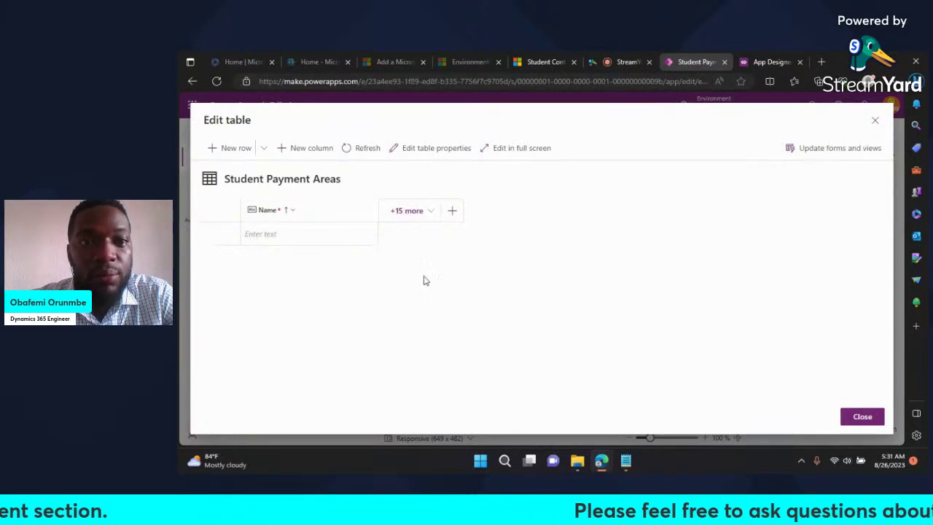
click(422, 213)
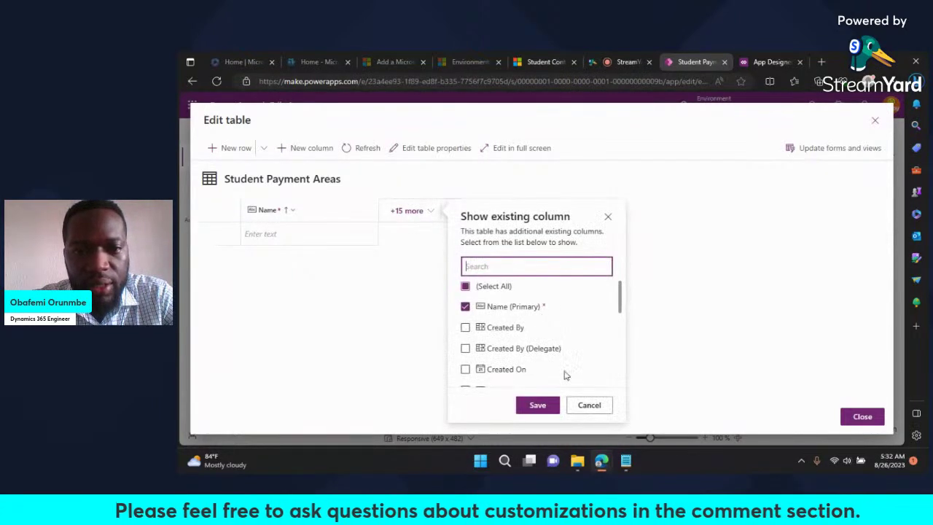
scroll(565, 375, down, 2)
scroll(565, 375, down, 3)
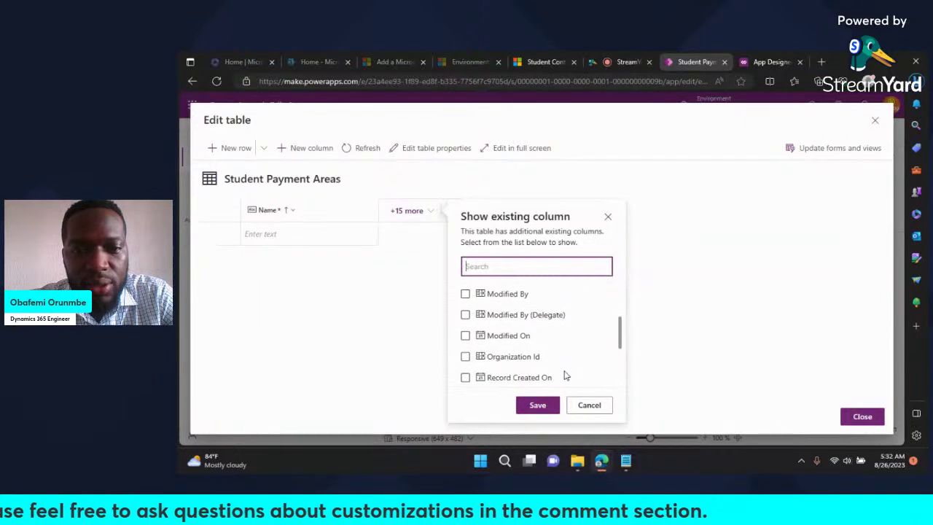
scroll(565, 375, down, 4)
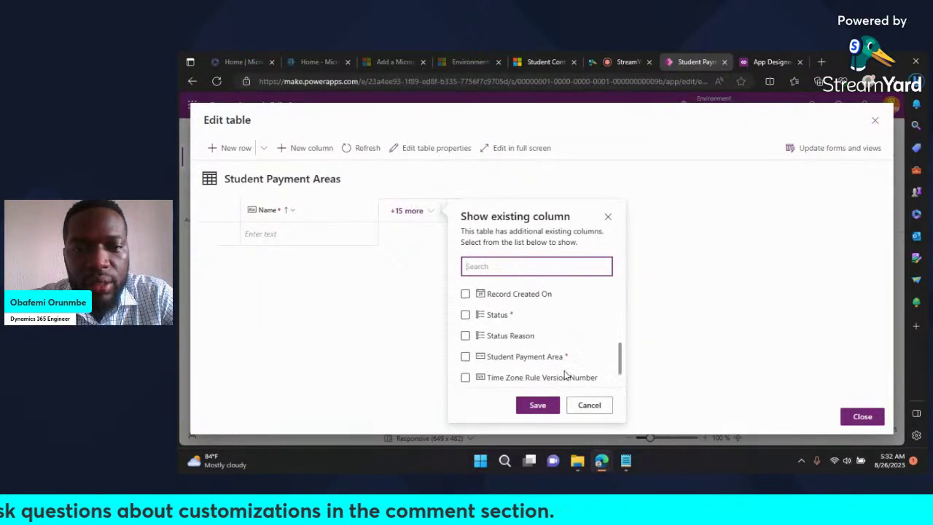
scroll(566, 375, down, 1)
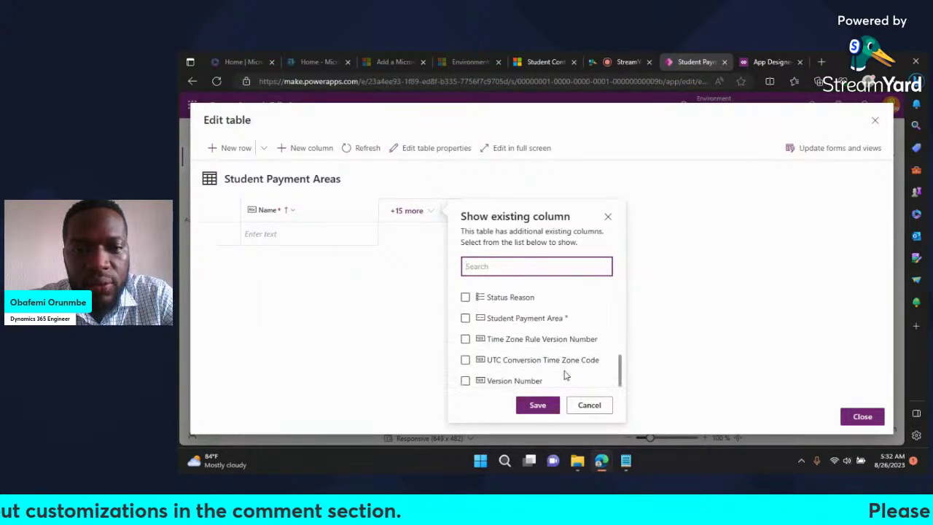
scroll(565, 375, up, 10)
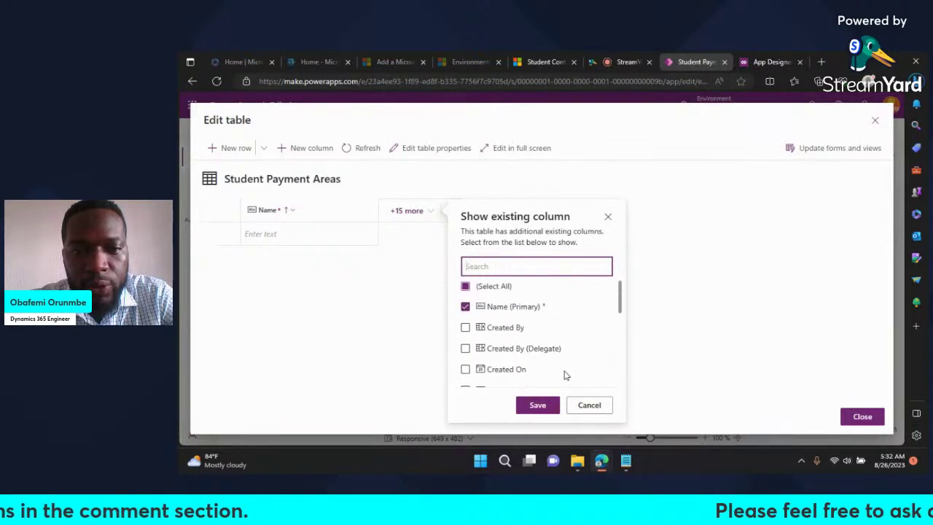
click(600, 407)
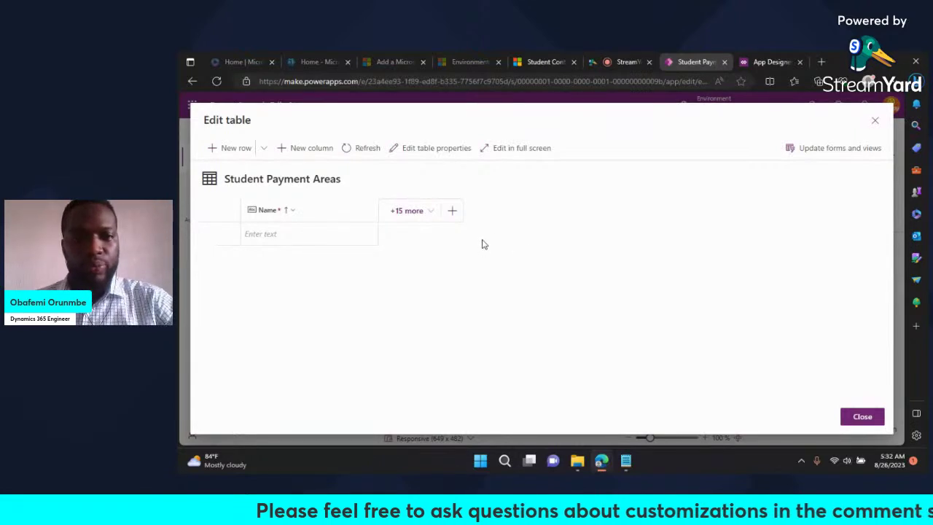
click(452, 213)
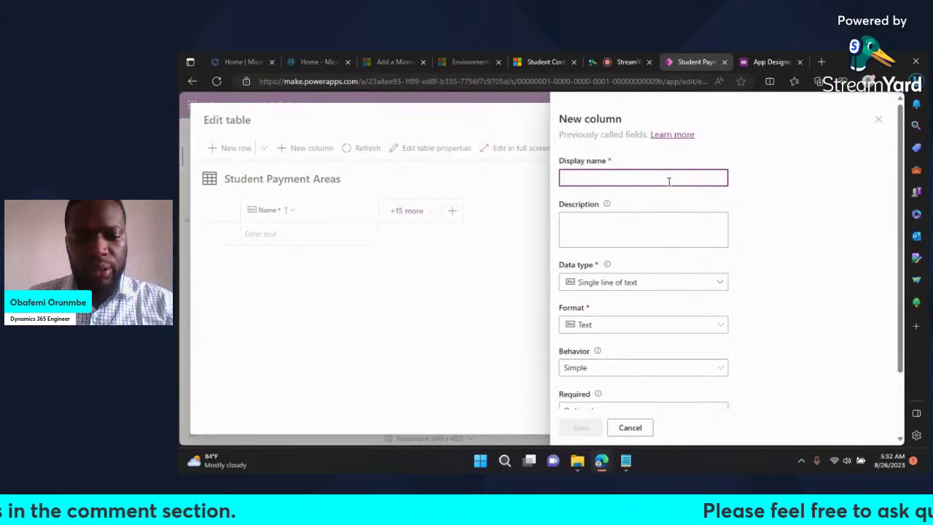
text(Ste)
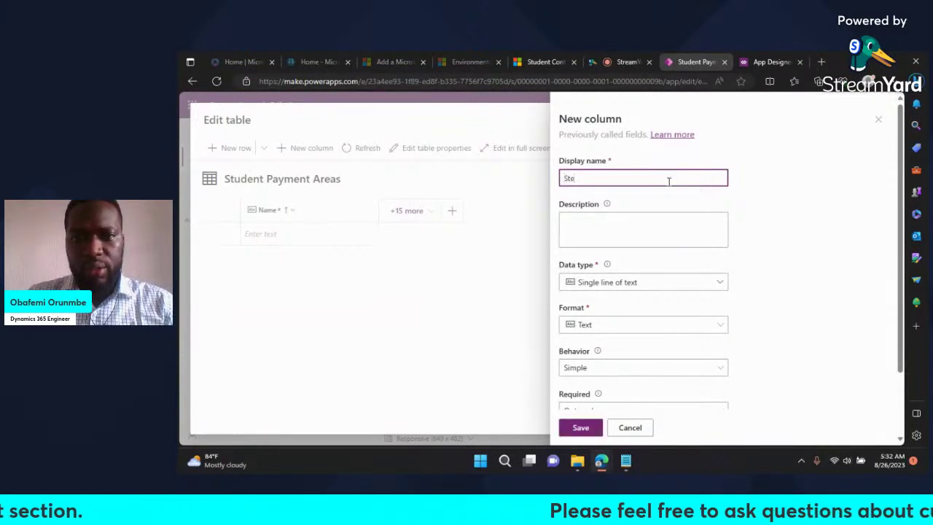
key(BackSpace)
key(BackSpace)
text(tudent)
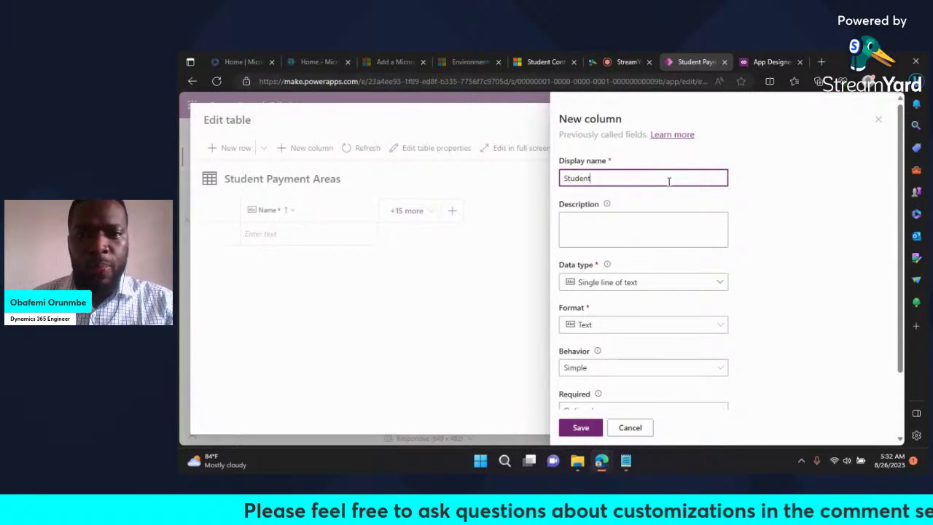
text(m)
key(BackSpace)
key(BackSpace)
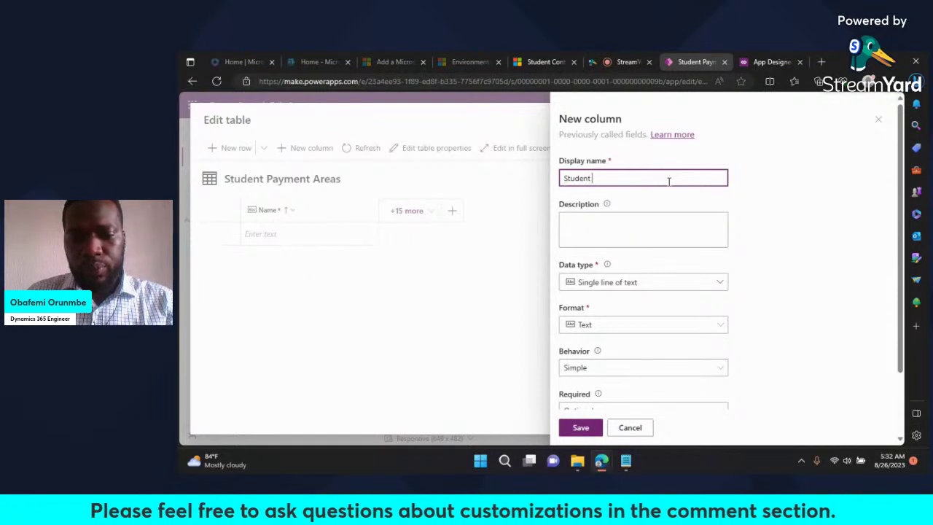
text(Nmae)
key(BackSpace)
key(BackSpace)
key(BackSpace)
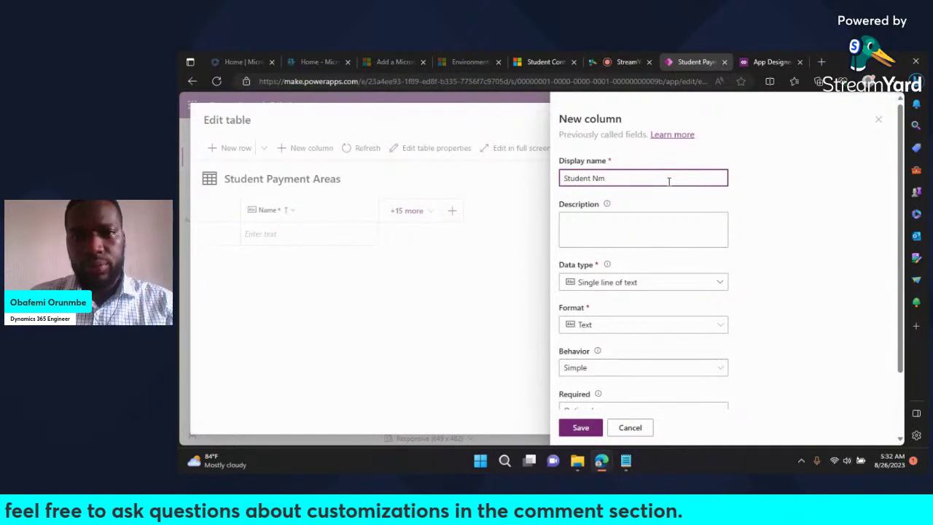
text(ame)
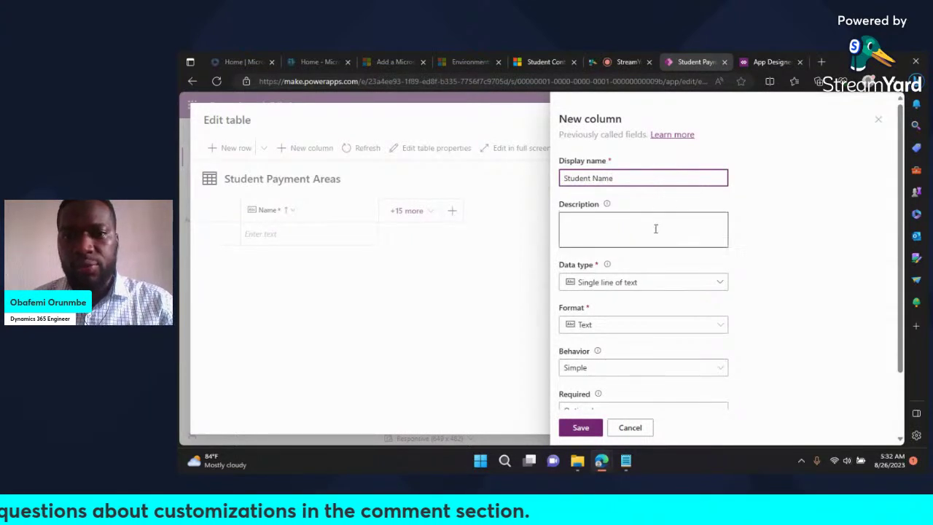
click(746, 238)
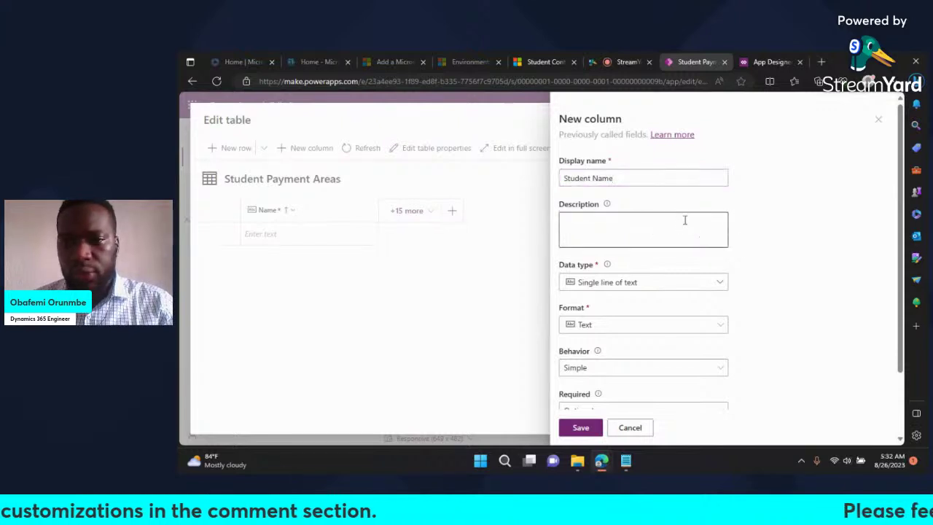
scroll(619, 219, down, 1)
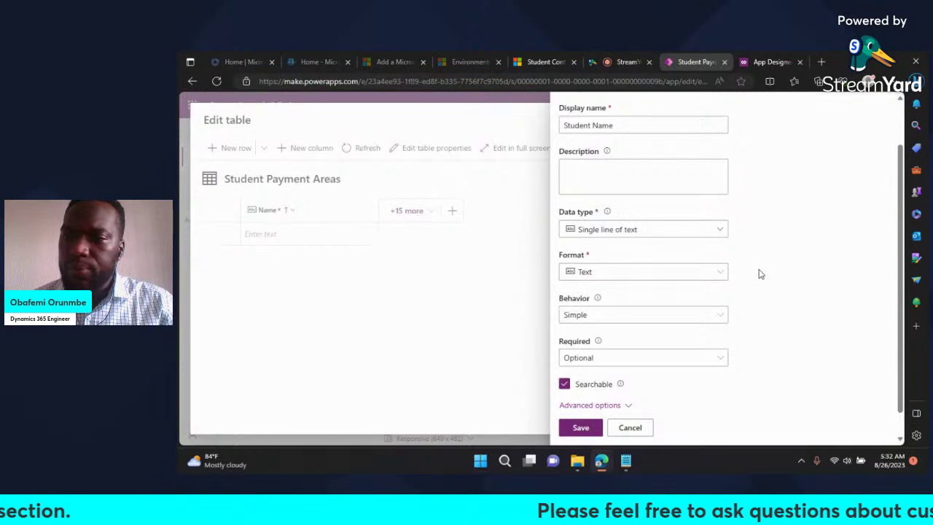
scroll(759, 274, down, 1)
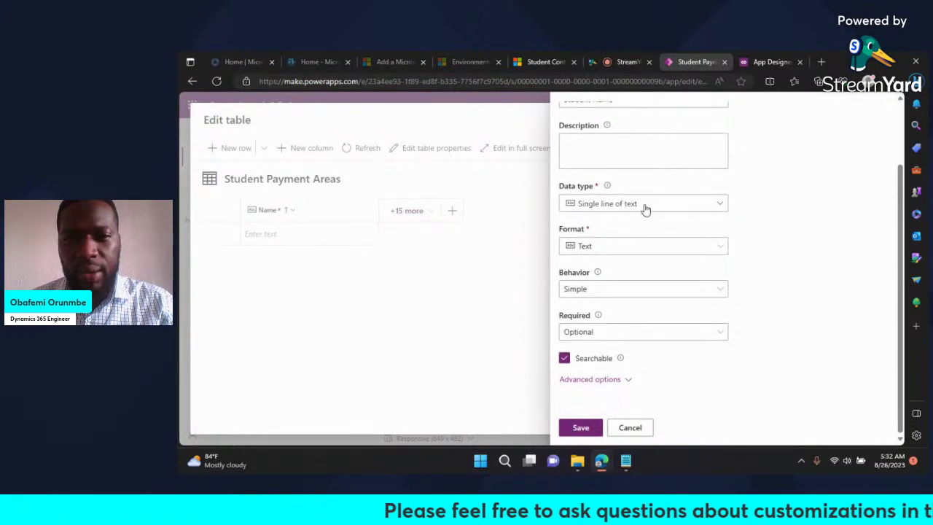
click(722, 205)
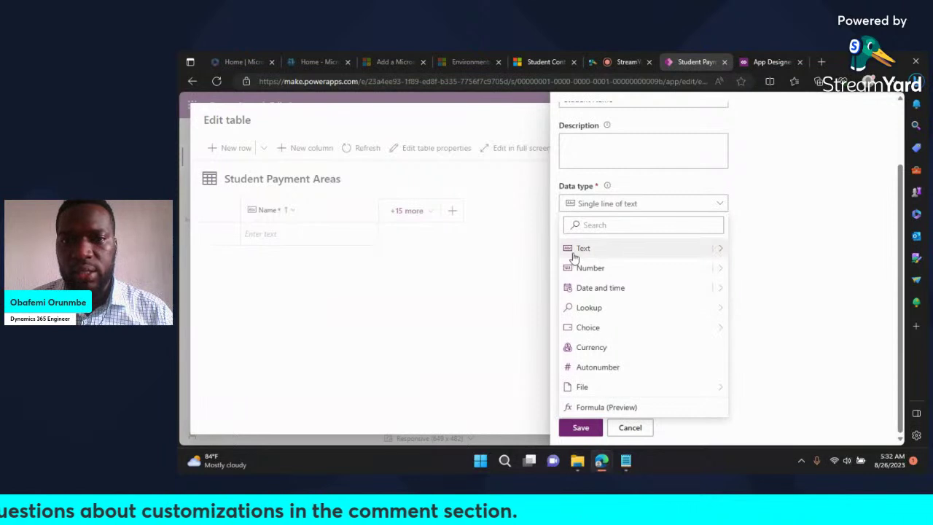
click(752, 224)
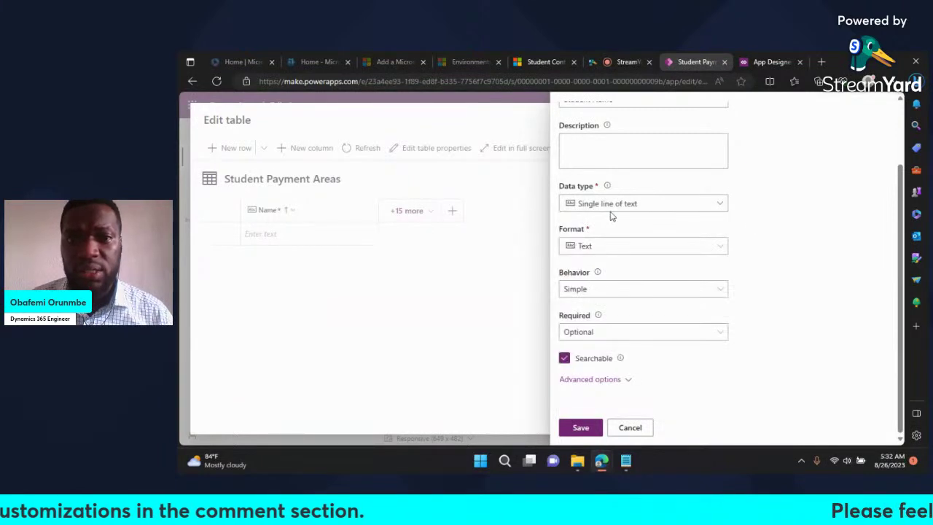
scroll(708, 226, up, 2)
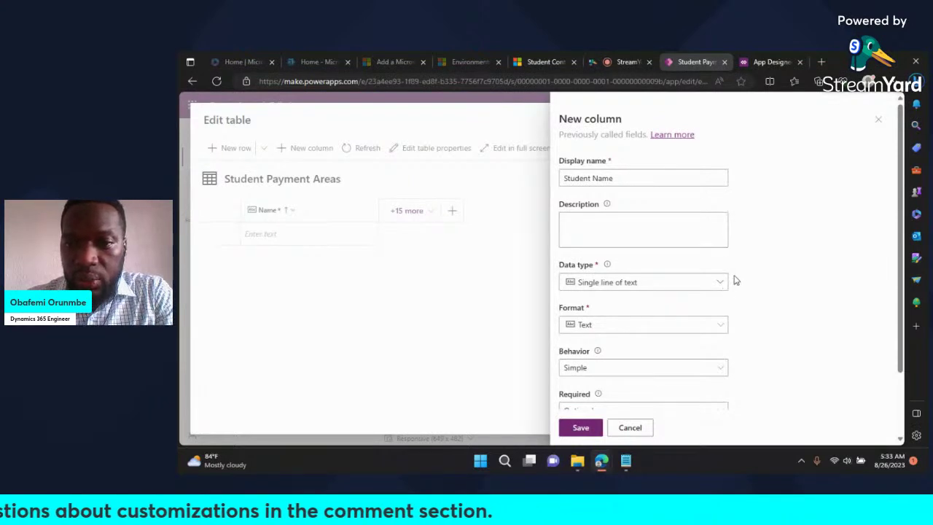
scroll(755, 251, down, 2)
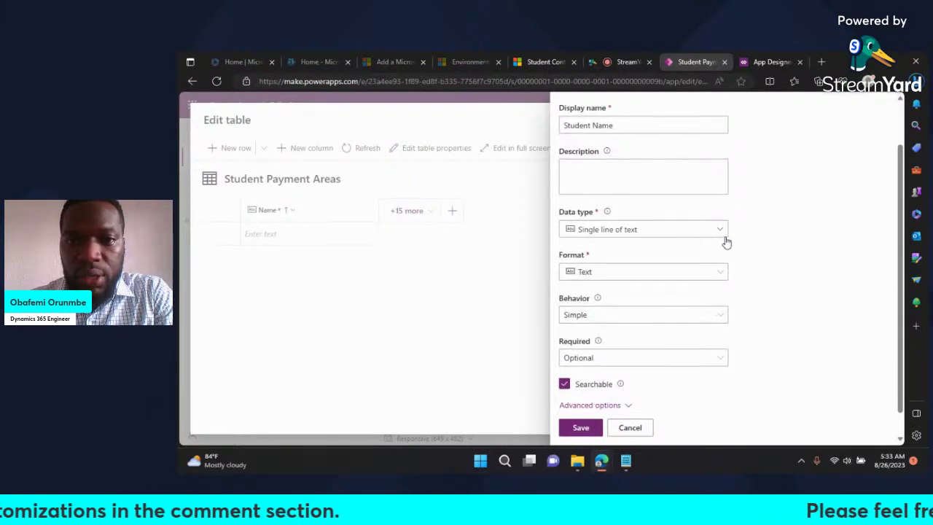
Step: Set the Student Name column's data type to Lookup and its requirement to Business required
click(725, 236)
mouse_move(711, 334)
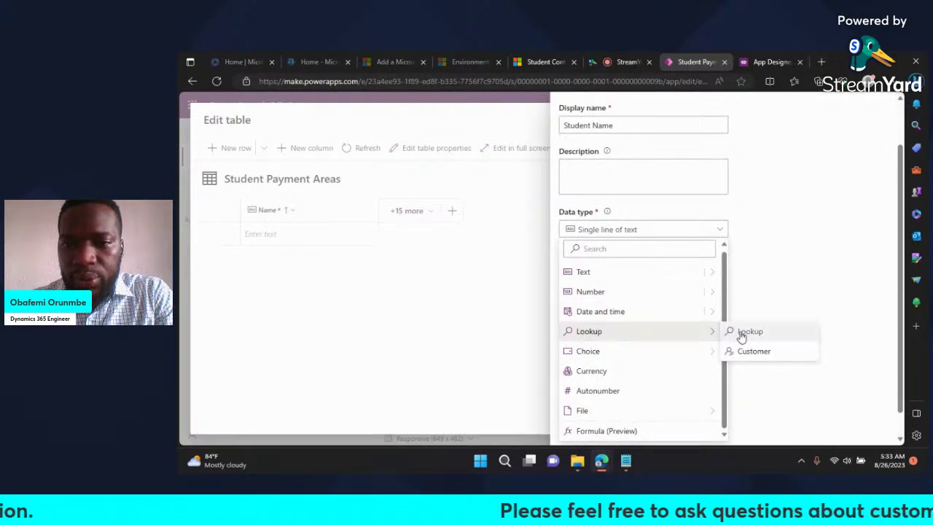
click(741, 334)
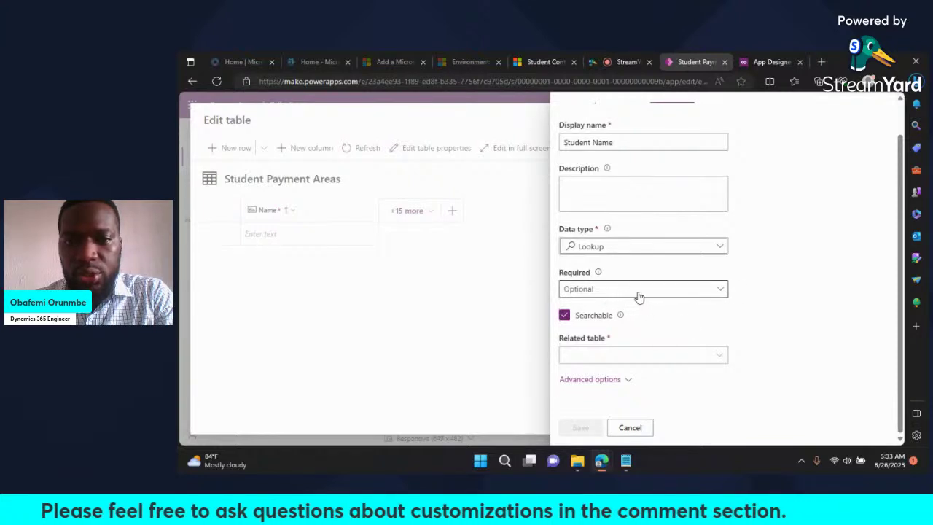
scroll(740, 298, up, 1)
scroll(740, 299, down, 1)
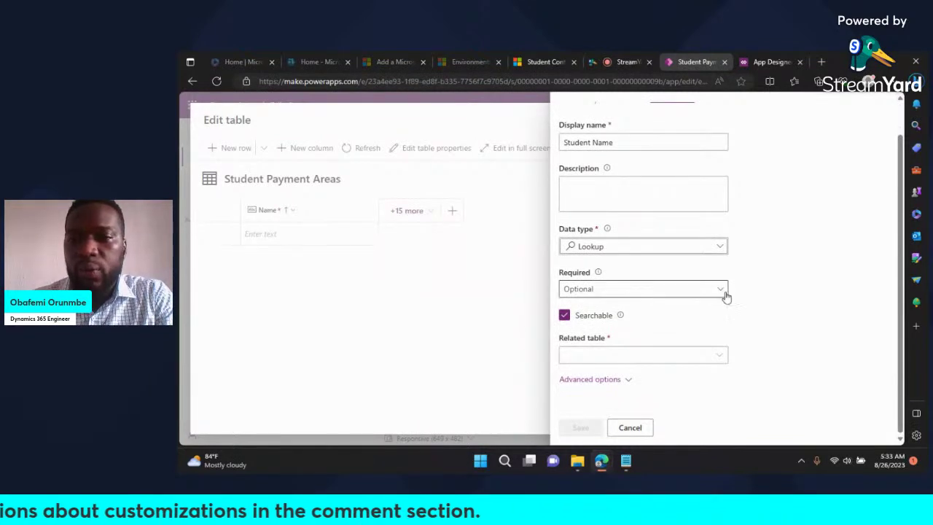
click(725, 294)
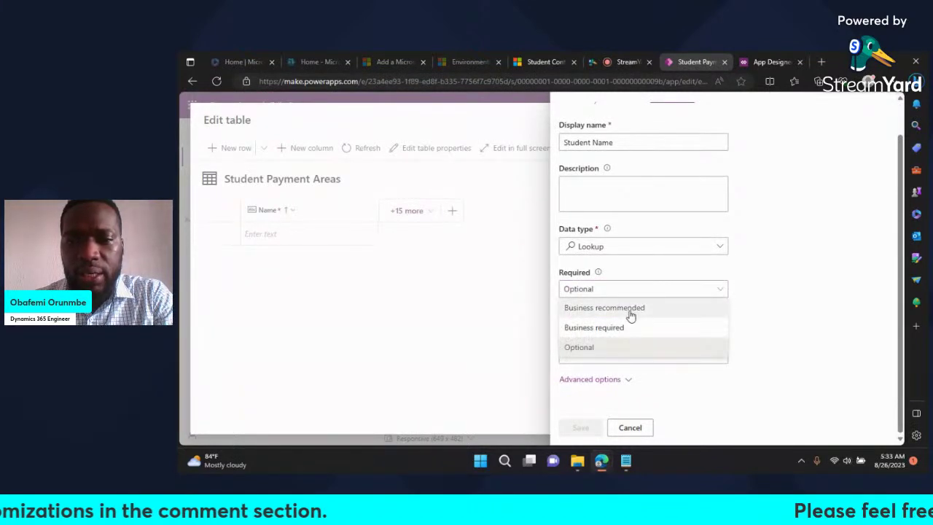
click(624, 327)
click(759, 297)
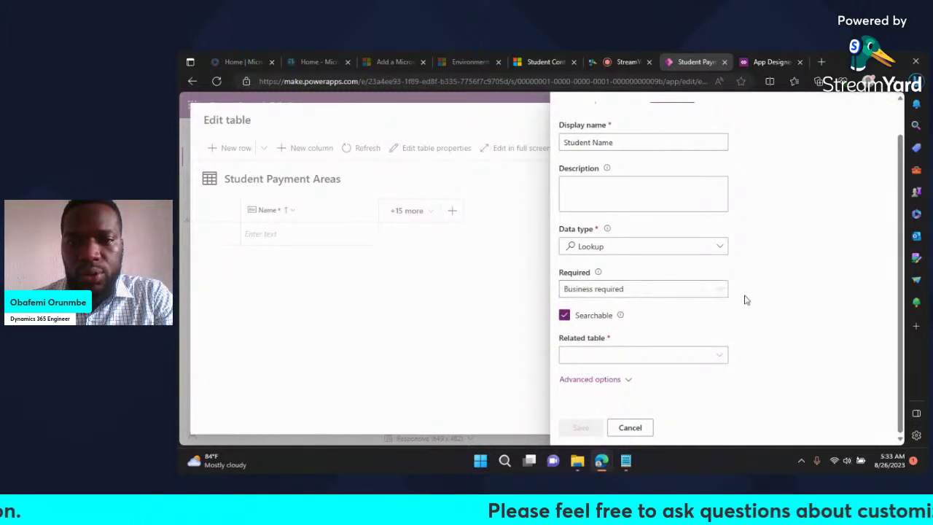
click(725, 294)
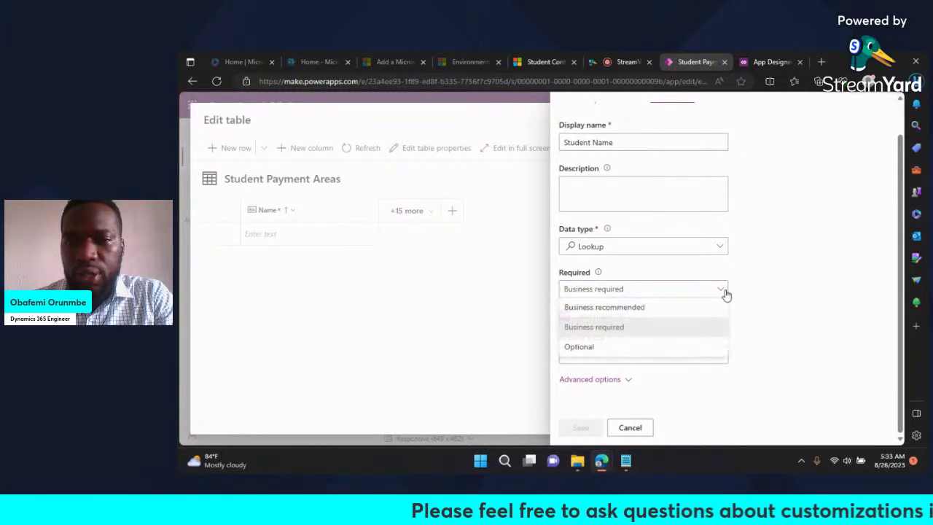
click(633, 328)
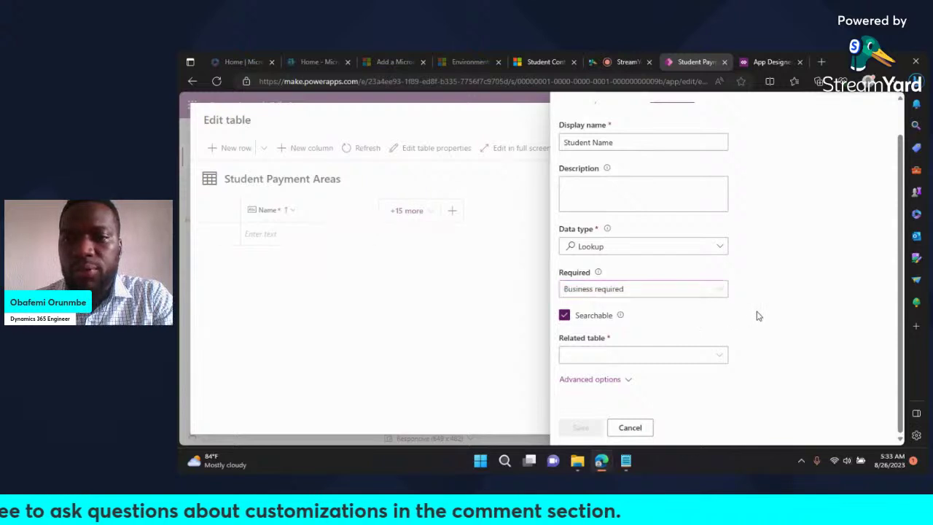
Step: Point the Student Name lookup at the Student Contact table
click(719, 357)
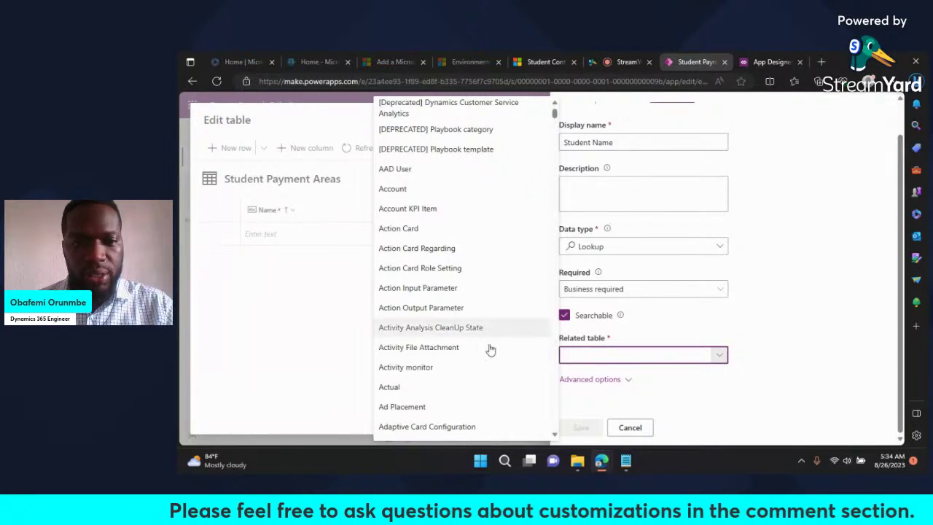
scroll(480, 316, down, 2)
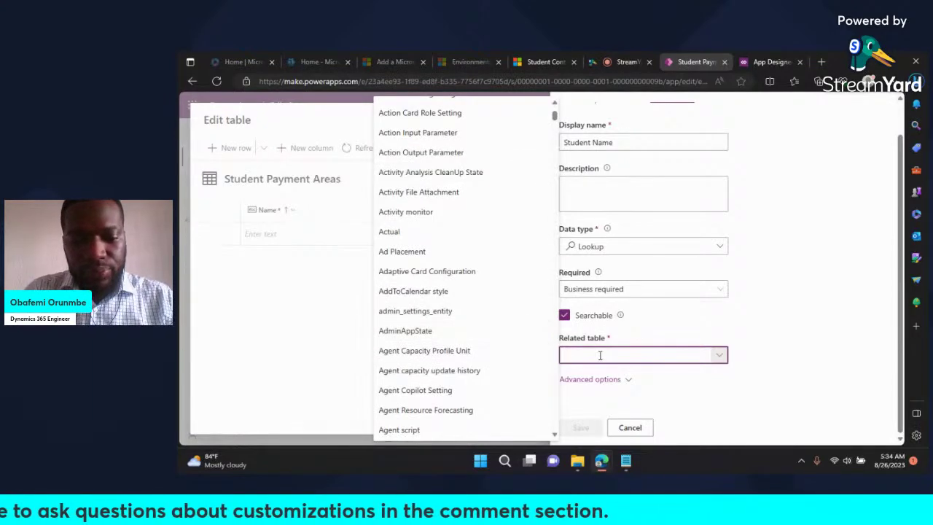
text(st)
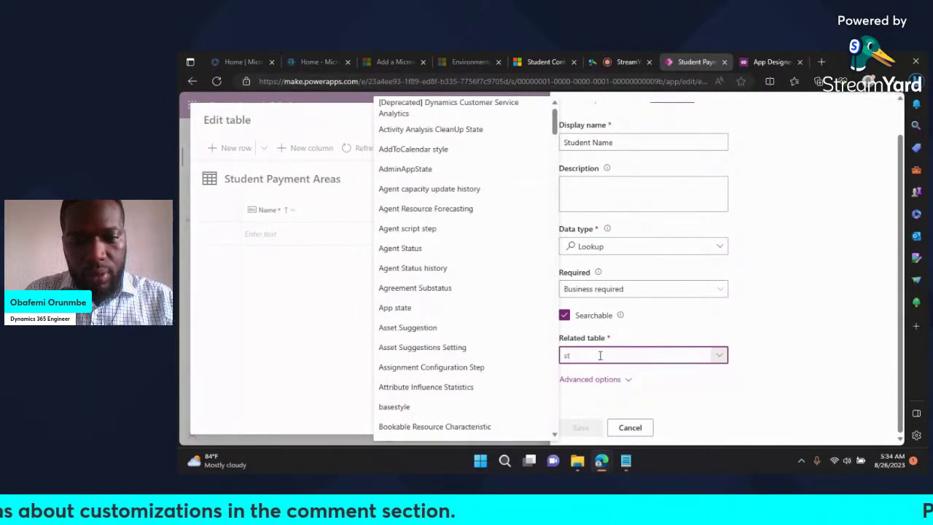
text(ude)
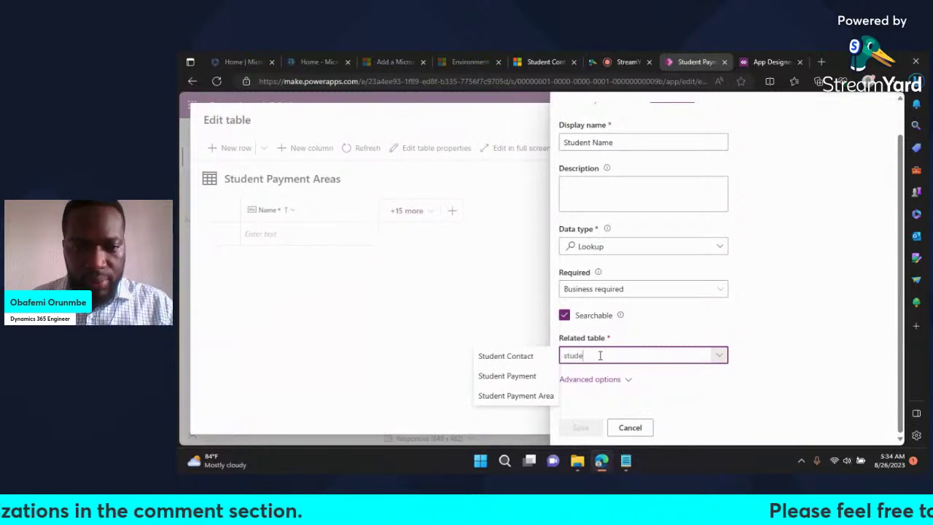
click(521, 357)
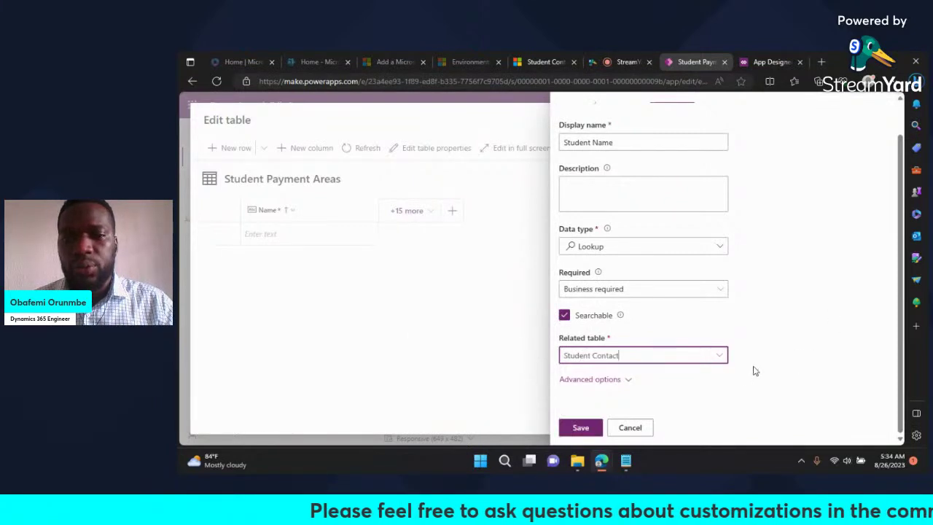
Step: Review the schema and relationship names under Advanced options and save the Student Name column
click(628, 380)
scroll(653, 375, down, 2)
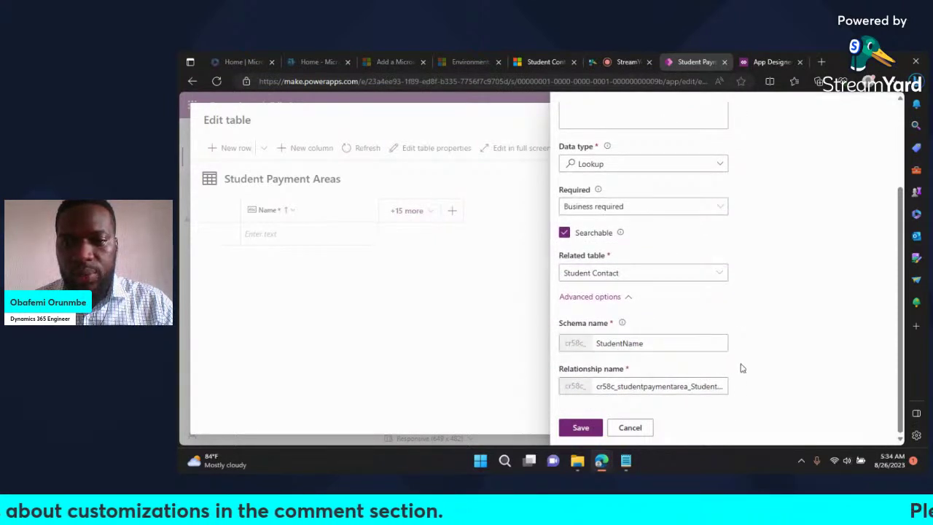
scroll(741, 369, up, 2)
scroll(741, 368, down, 2)
scroll(741, 368, up, 2)
scroll(742, 368, down, 2)
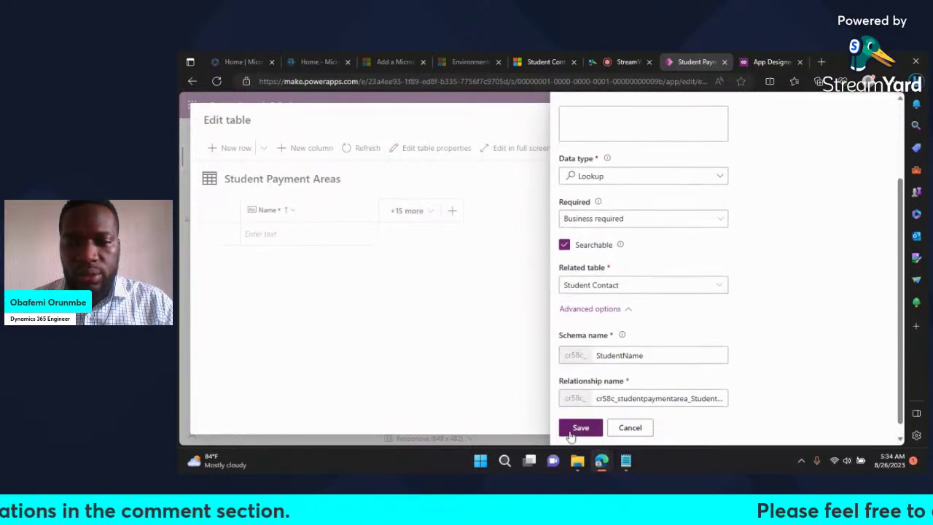
click(581, 431)
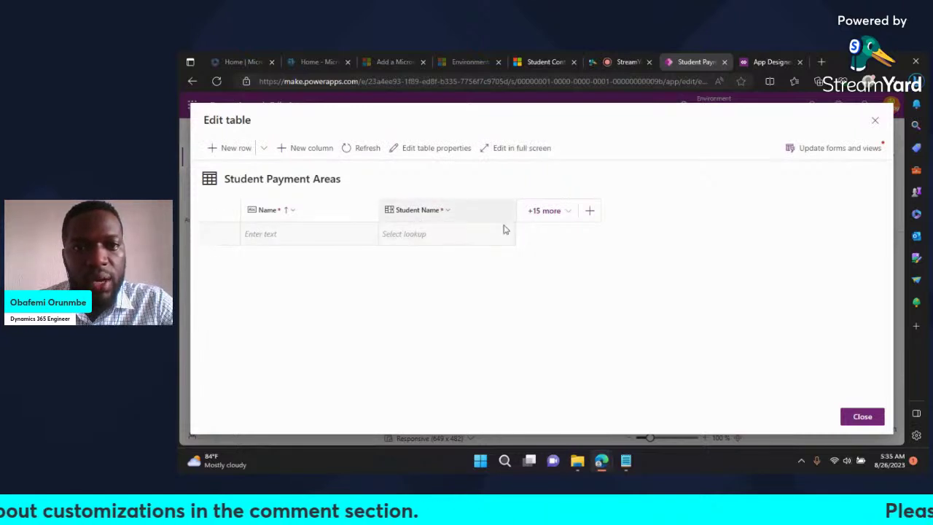
click(589, 212)
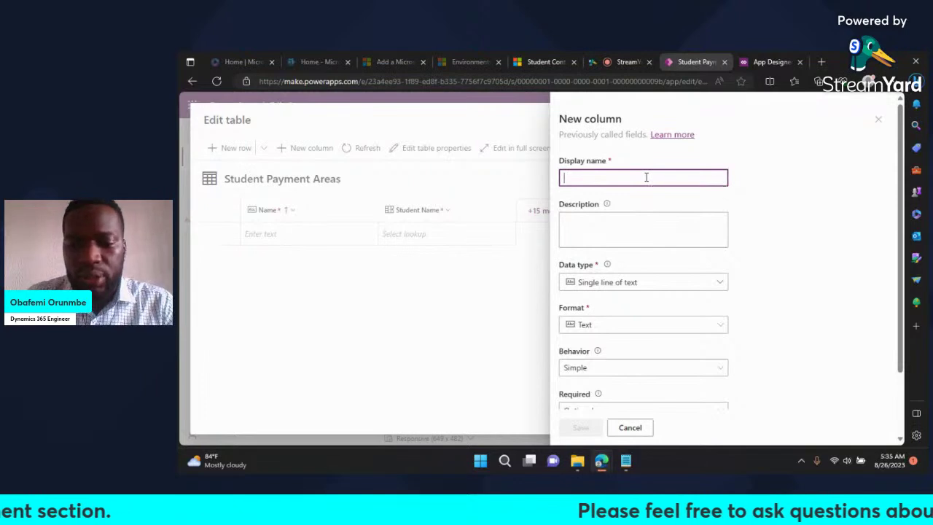
Step: Name the new column 'Payment Status', correcting the typo
text(Paymen)
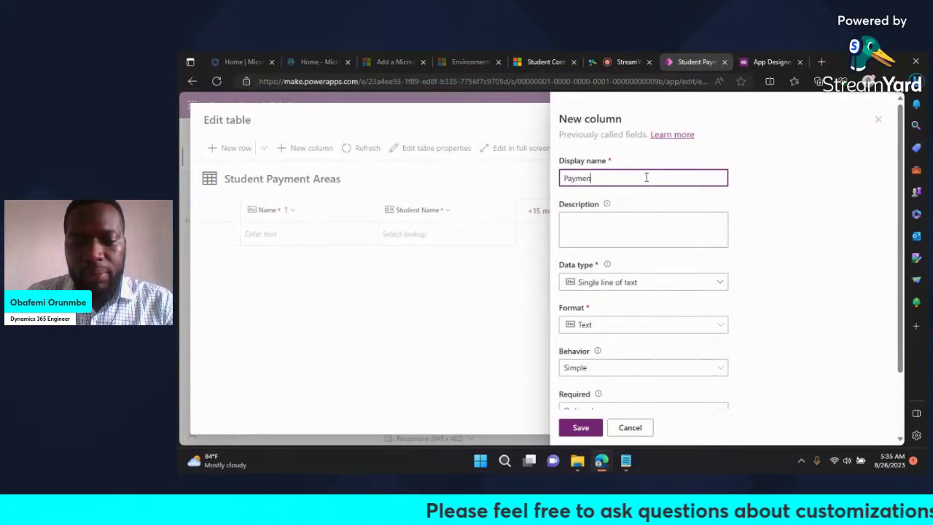
text(t Staus)
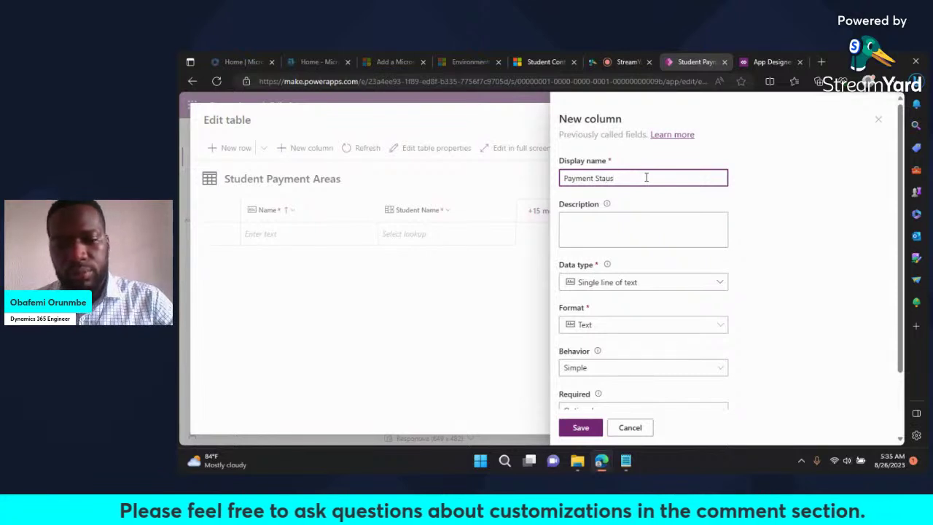
key(Left)
key(Left)
text(t)
click(779, 231)
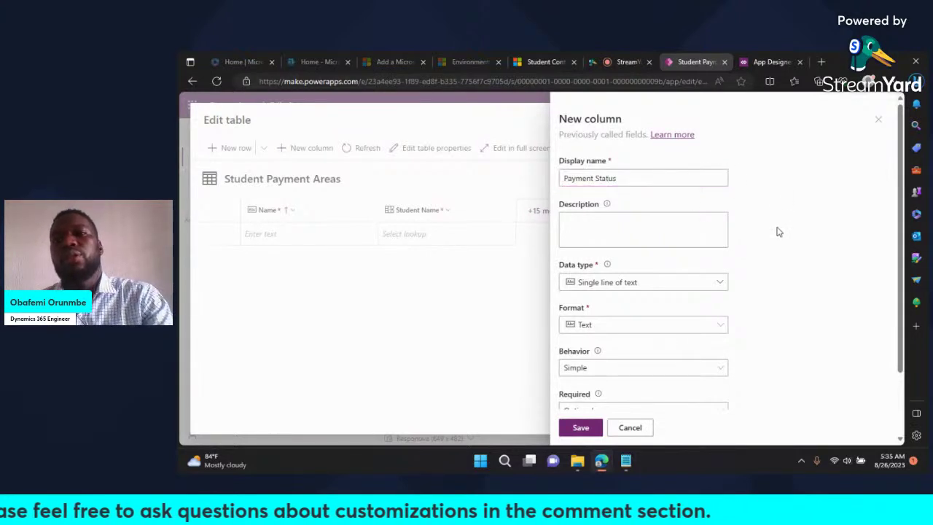
Step: Browse the data type list's Choice options to find Yes/no for Payment Status
scroll(735, 277, down, 2)
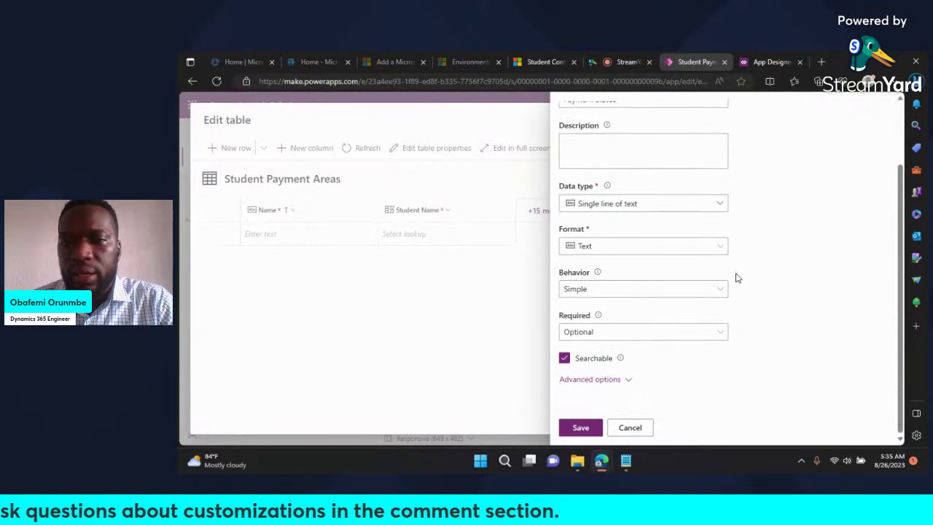
scroll(736, 278, up, 1)
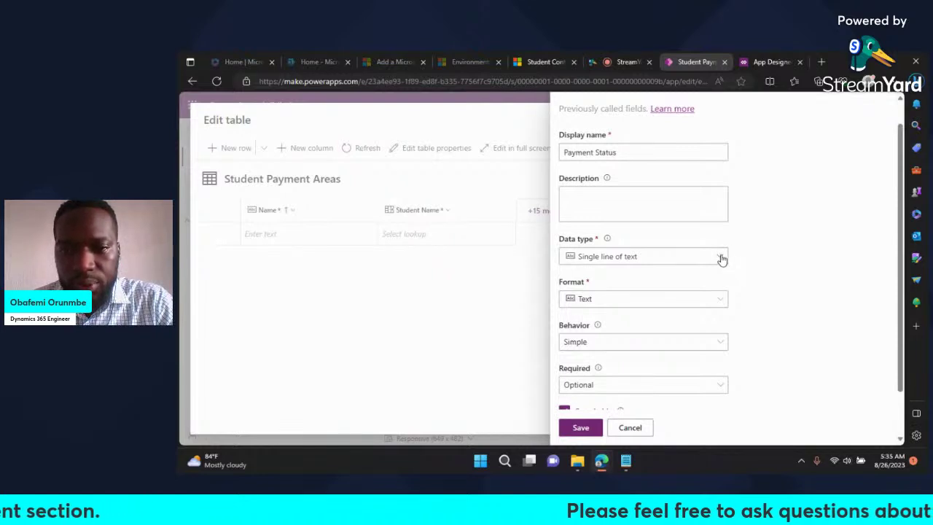
click(721, 259)
mouse_move(719, 296)
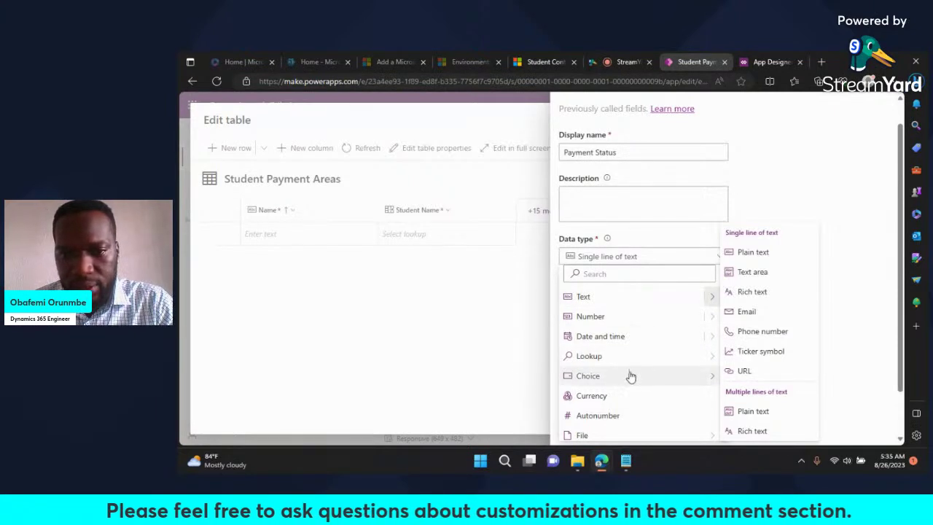
mouse_move(620, 382)
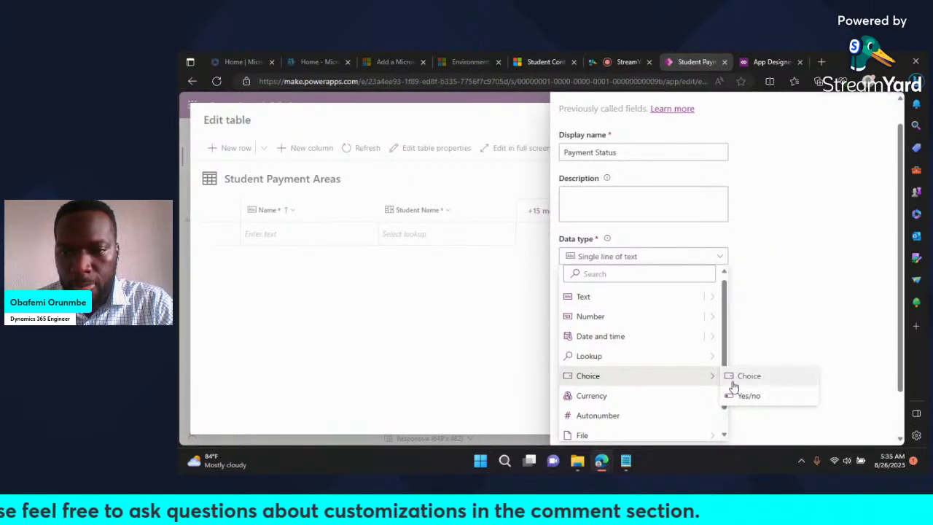
click(746, 283)
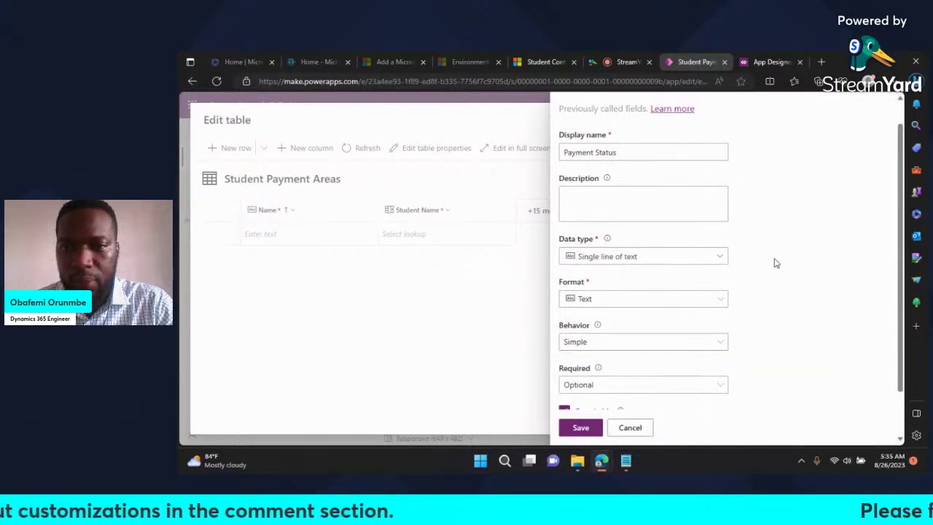
click(722, 257)
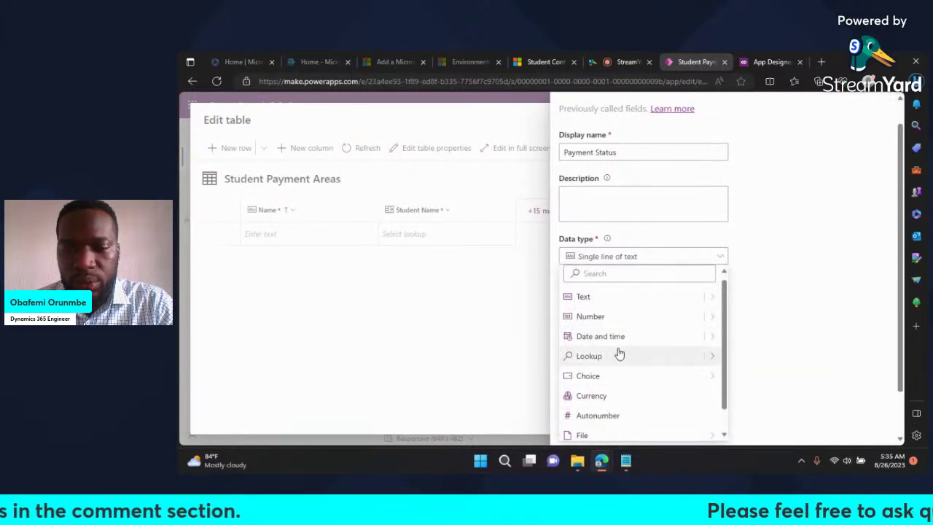
mouse_move(609, 380)
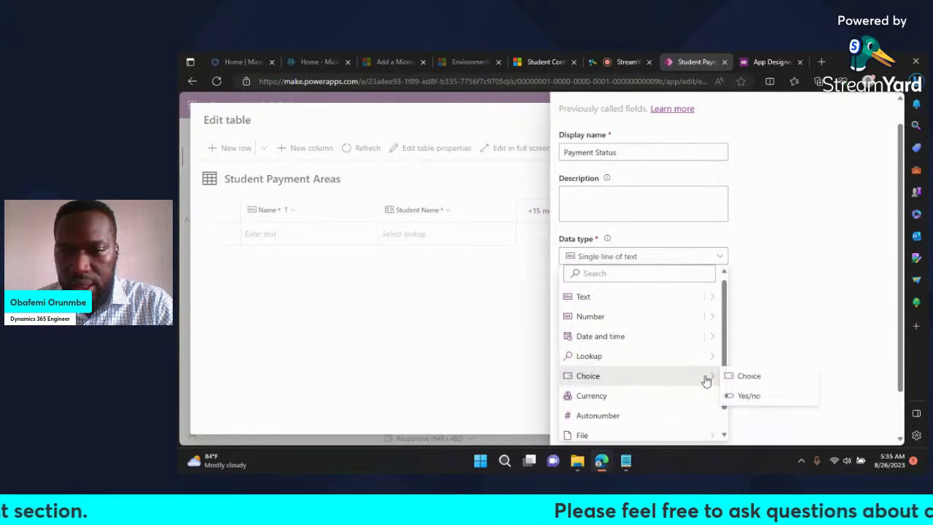
Step: Make Payment Status a Yes/no column with Business required level
click(745, 396)
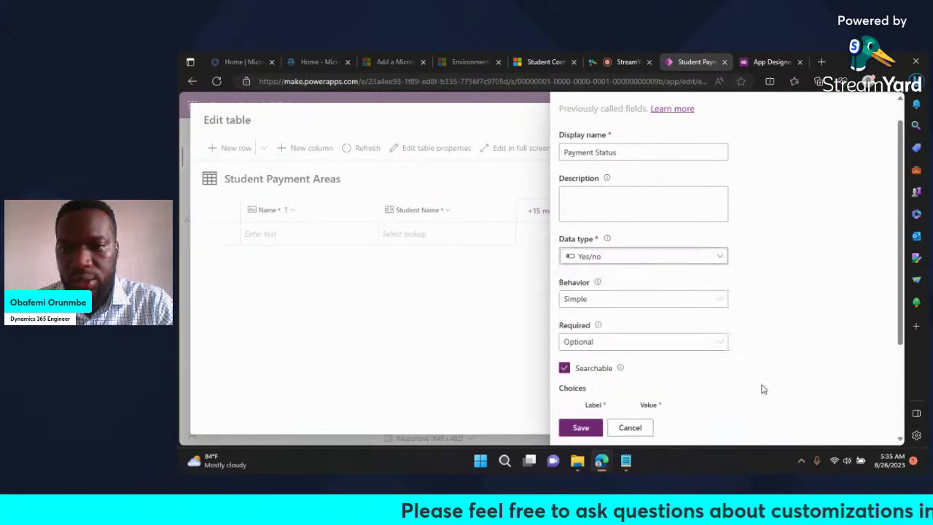
scroll(787, 328, down, 3)
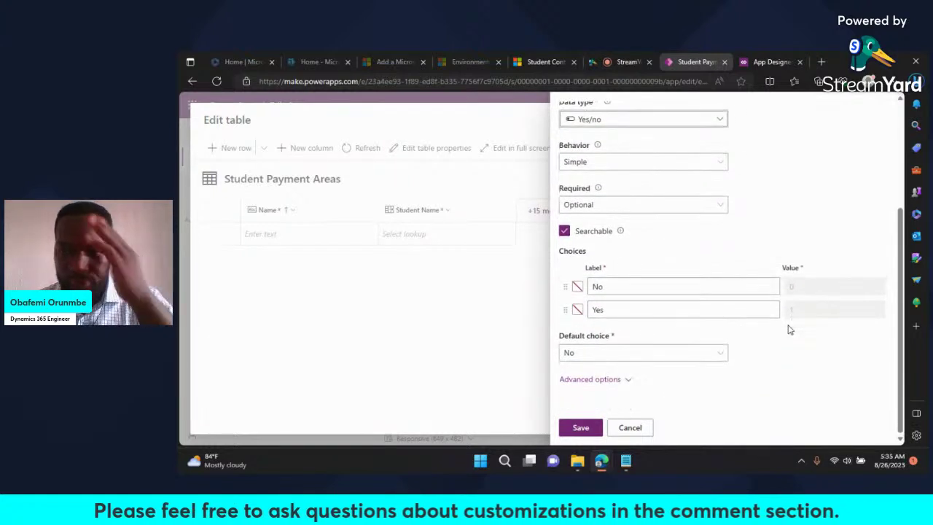
scroll(790, 329, up, 1)
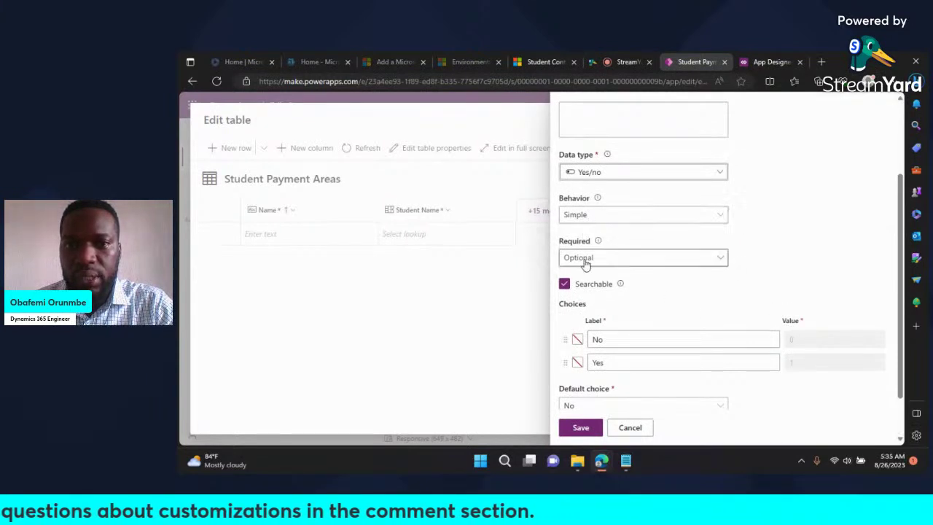
click(685, 258)
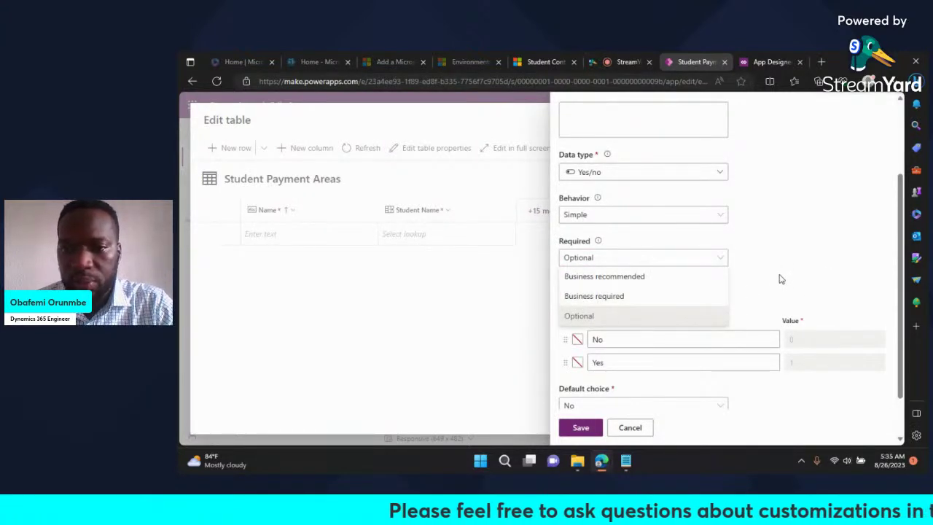
click(639, 298)
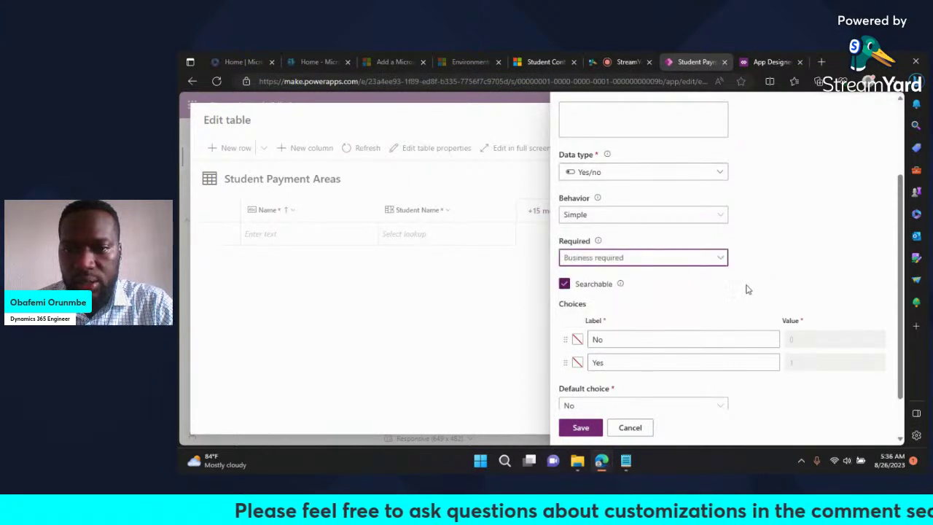
scroll(711, 305, down, 1)
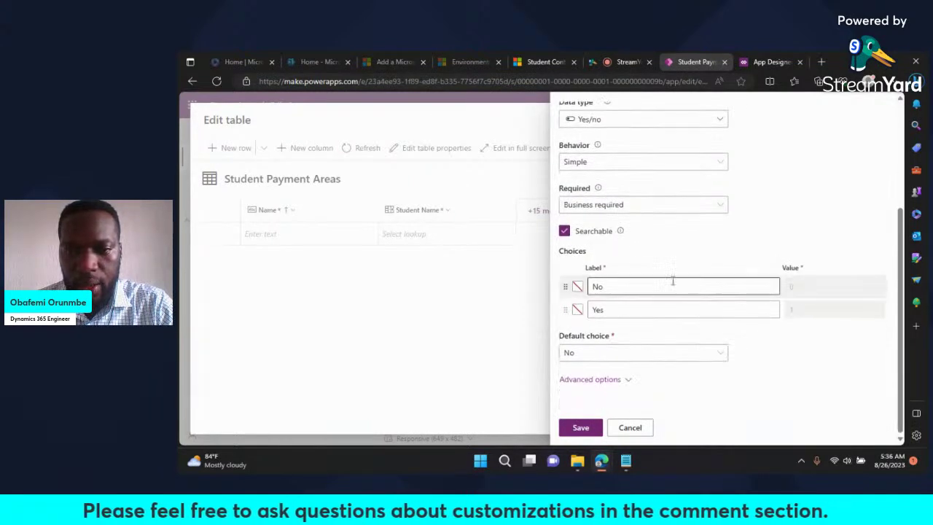
Step: Rename the No and Yes labels to 'Not Fully Paid' and 'Fully Paid'
click(606, 286)
double_click(596, 286)
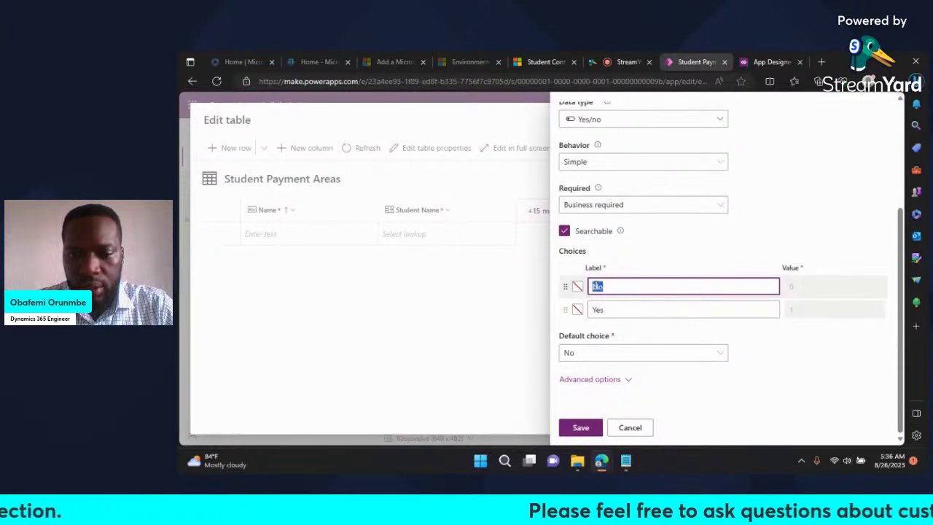
text(ot )
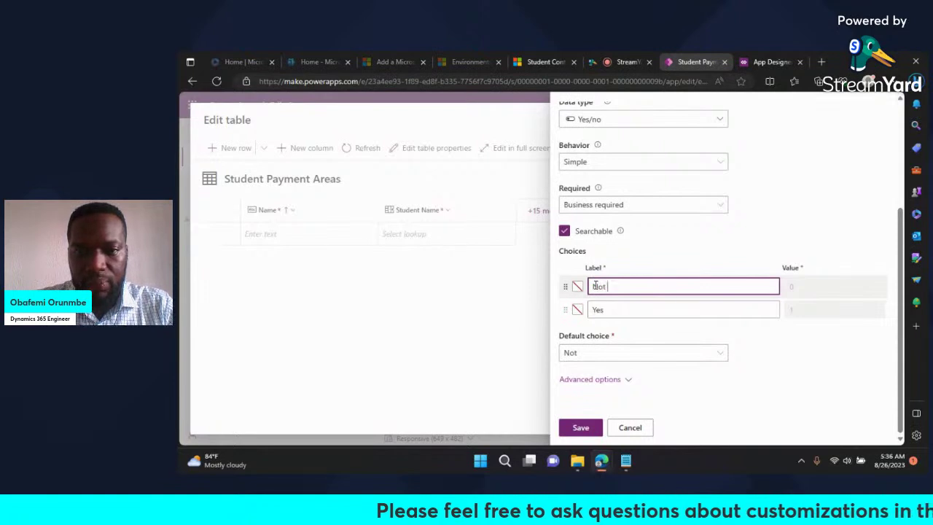
text(Fully )
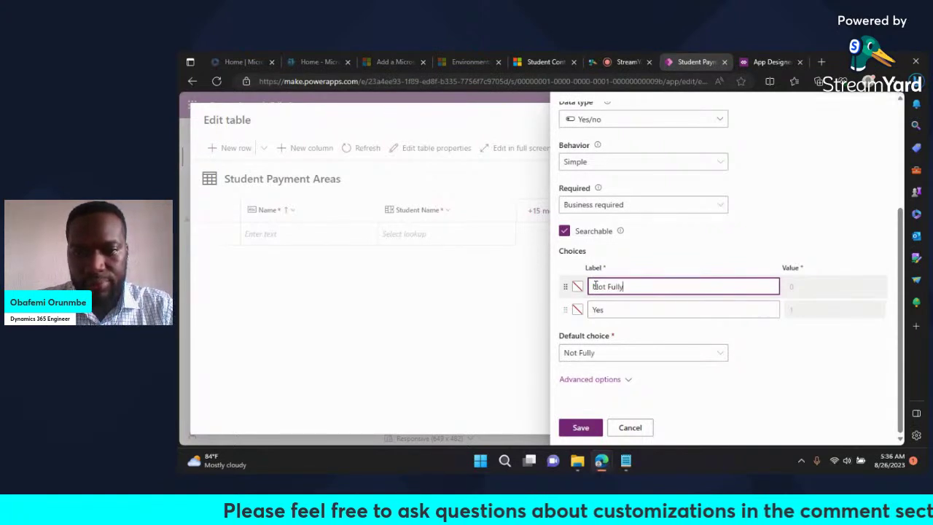
text(Paiad)
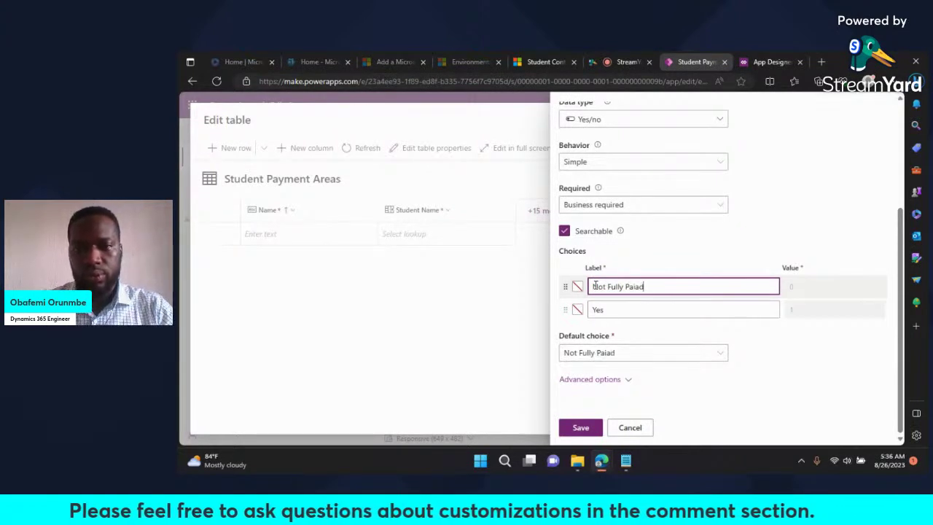
click(614, 309)
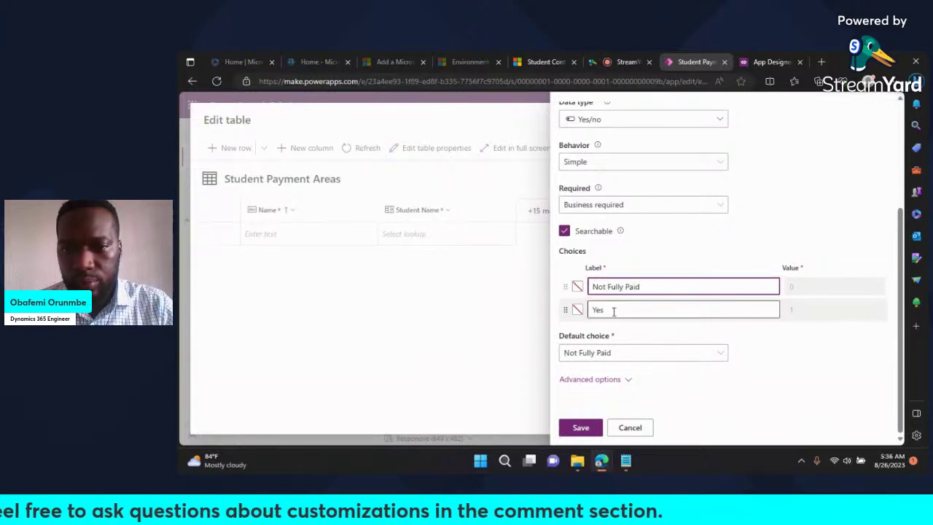
double_click(614, 309)
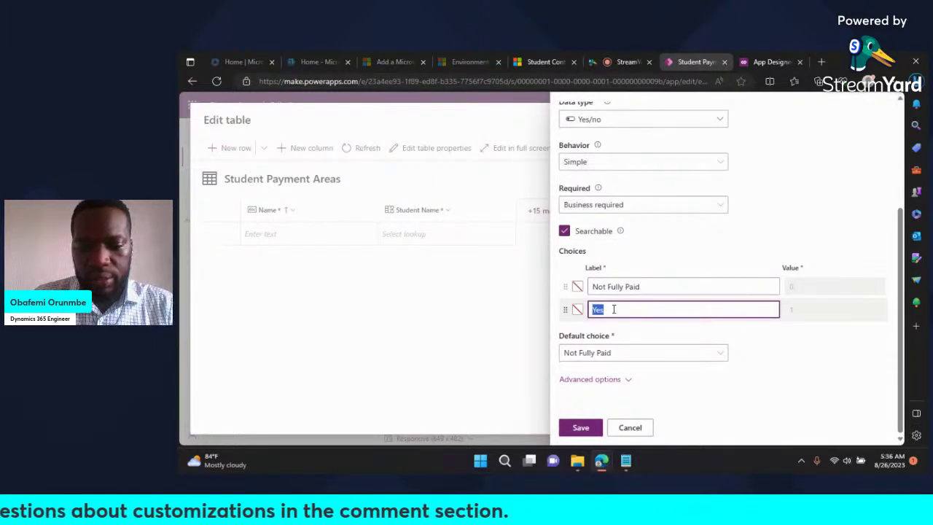
text(Fully Paid)
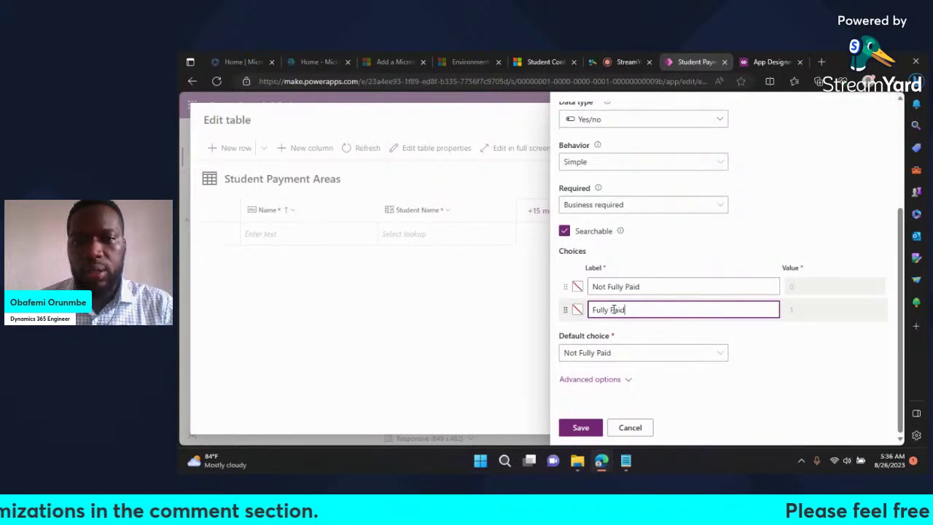
click(771, 354)
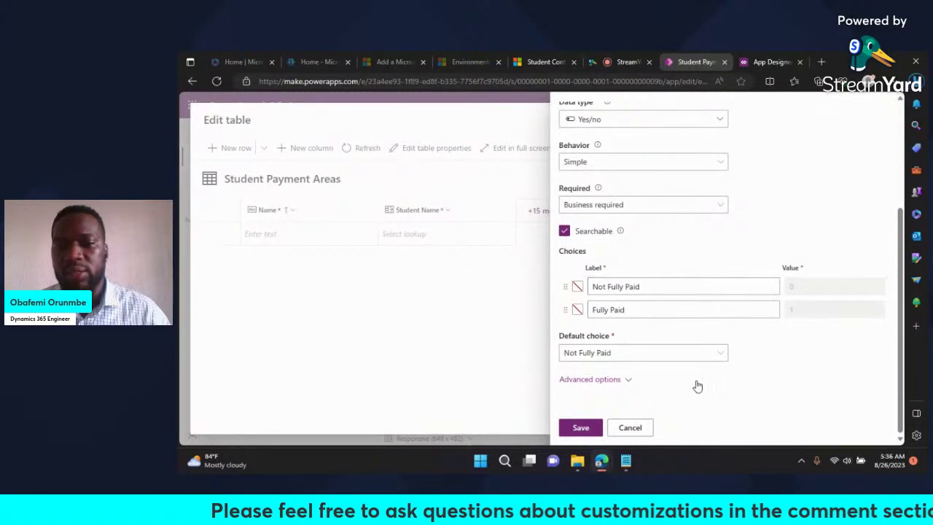
Step: Review the advanced column settings and save the Payment Status column
click(625, 381)
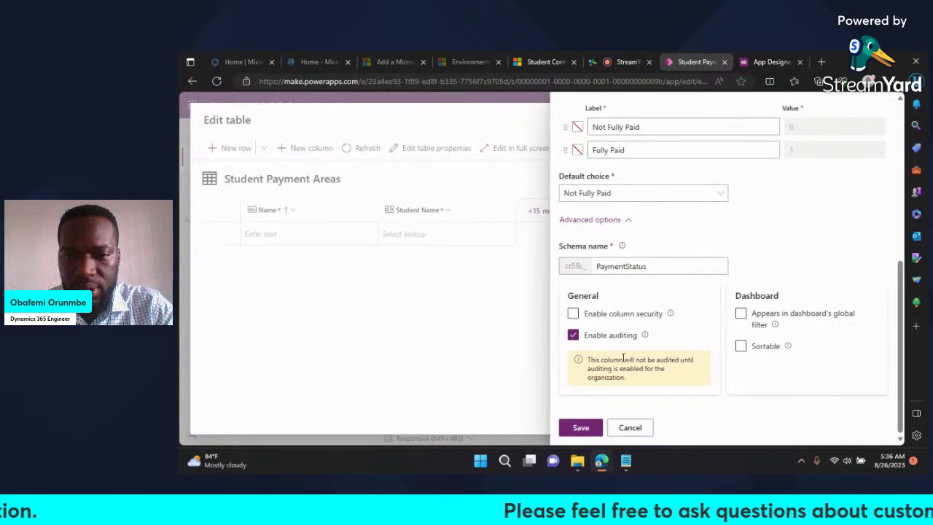
scroll(723, 369, up, 1)
scroll(723, 368, down, 1)
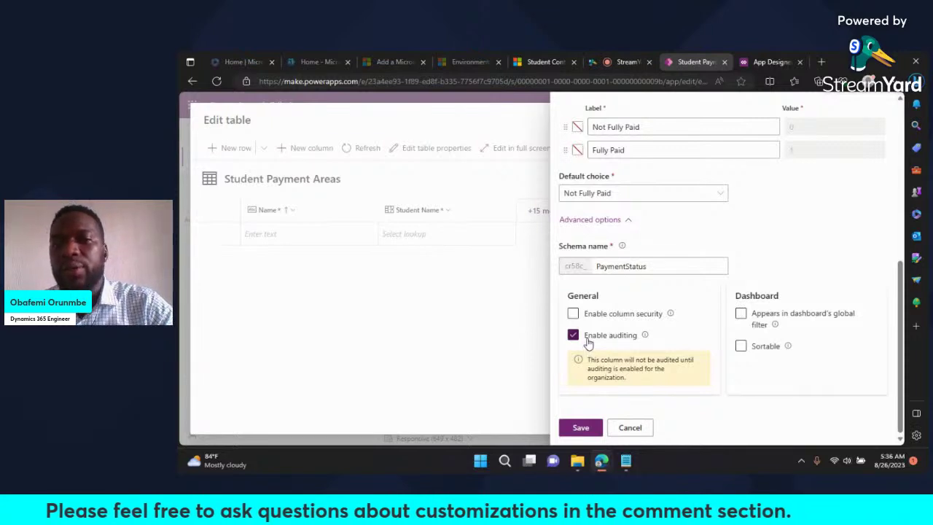
scroll(589, 342, up, 1)
scroll(591, 344, down, 1)
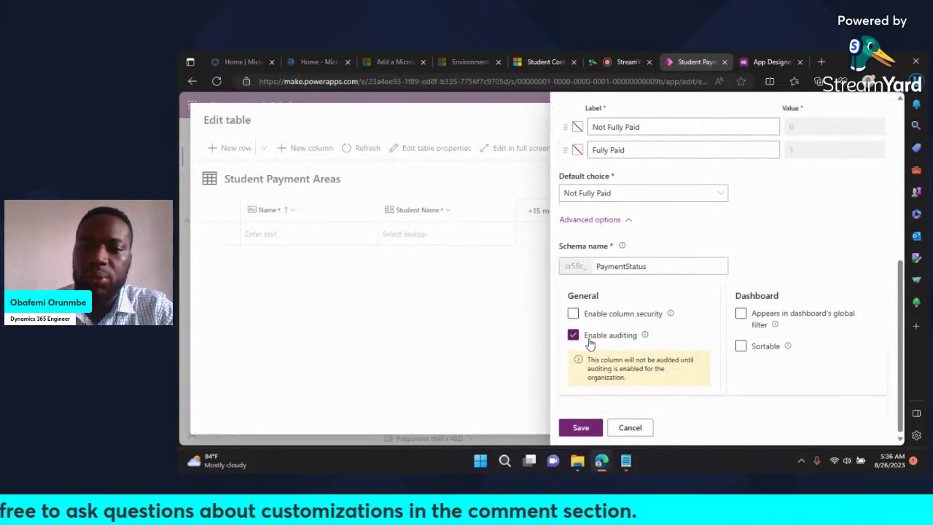
scroll(589, 342, up, 3)
scroll(782, 259, up, 1)
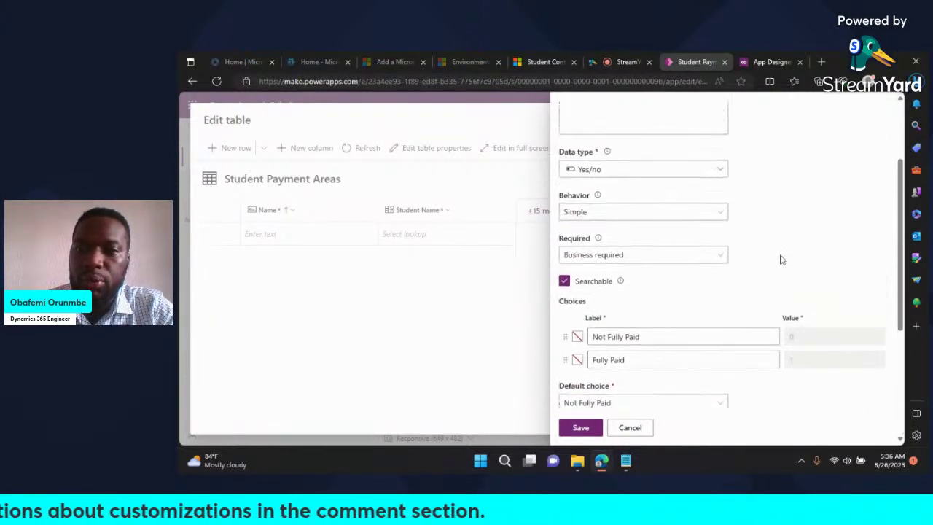
scroll(782, 260, up, 1)
scroll(782, 260, down, 3)
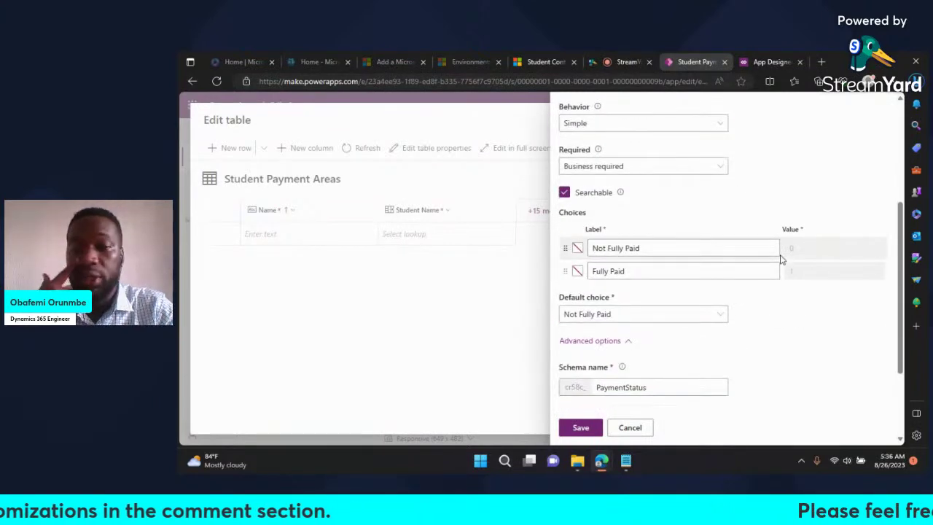
scroll(792, 267, down, 3)
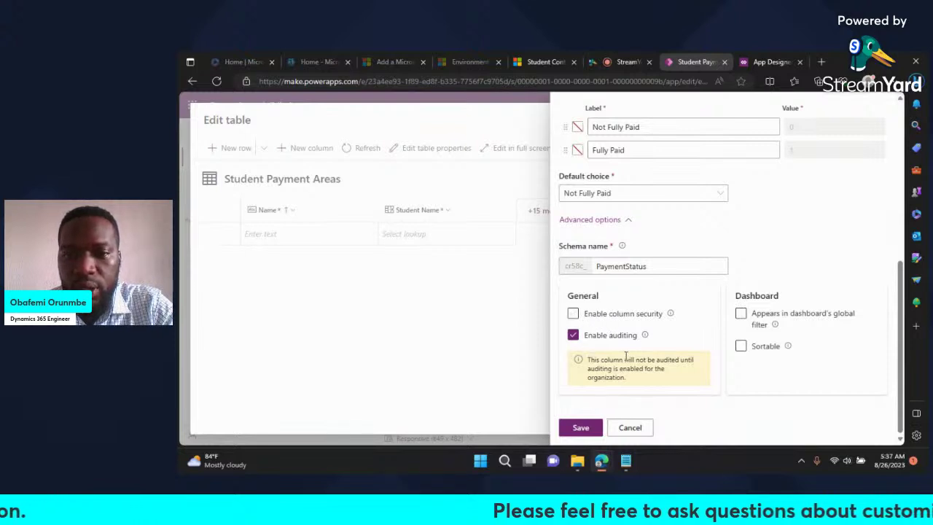
scroll(629, 355, up, 1)
scroll(628, 355, down, 2)
scroll(658, 296, up, 1)
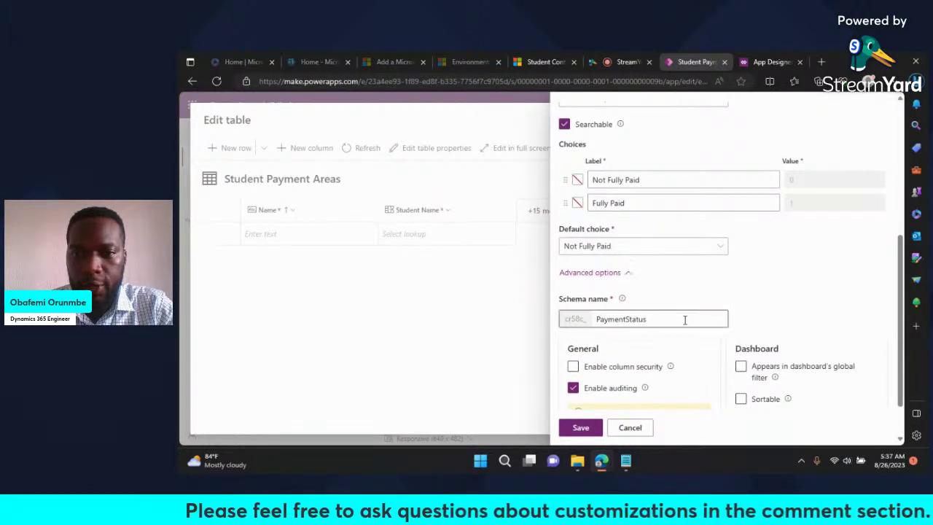
scroll(674, 278, down, 1)
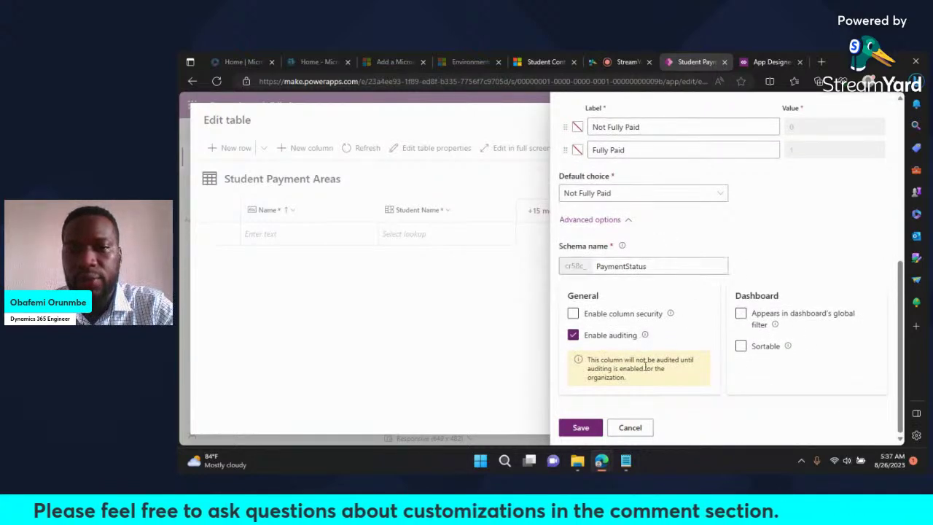
scroll(641, 364, up, 4)
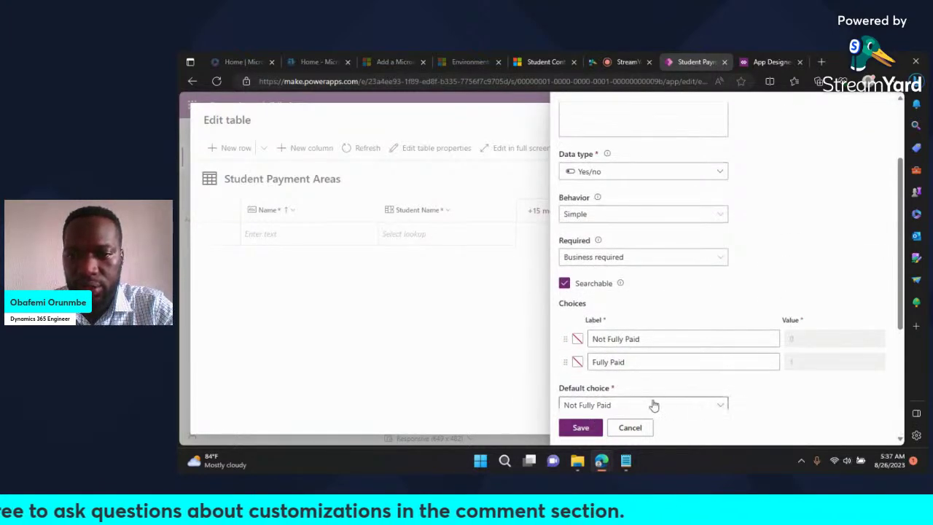
scroll(642, 402, down, 2)
click(582, 428)
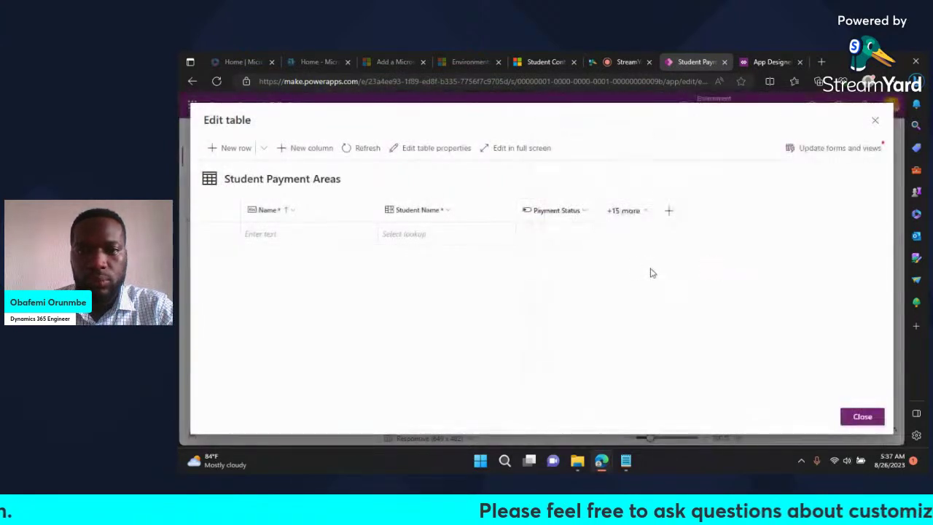
Step: Add a new column named 'Due Date' with the Date only data type
click(672, 214)
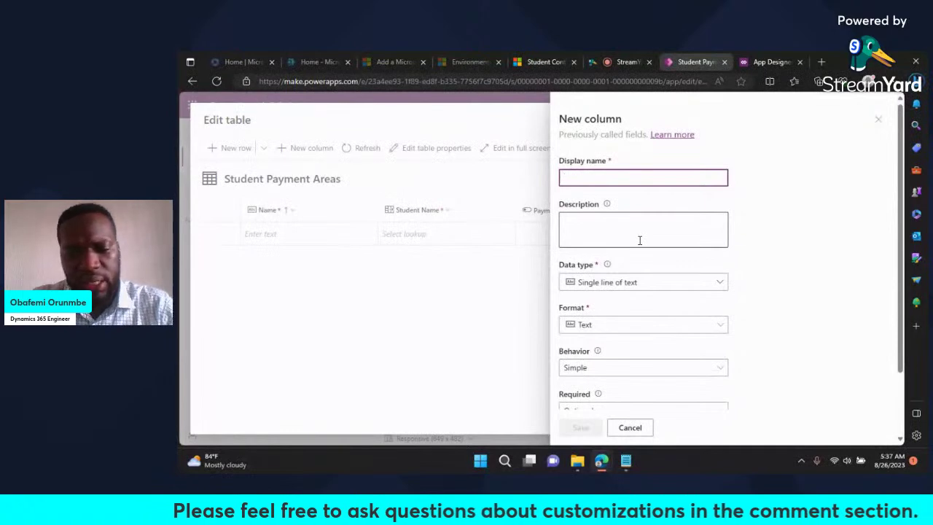
text(Due Date)
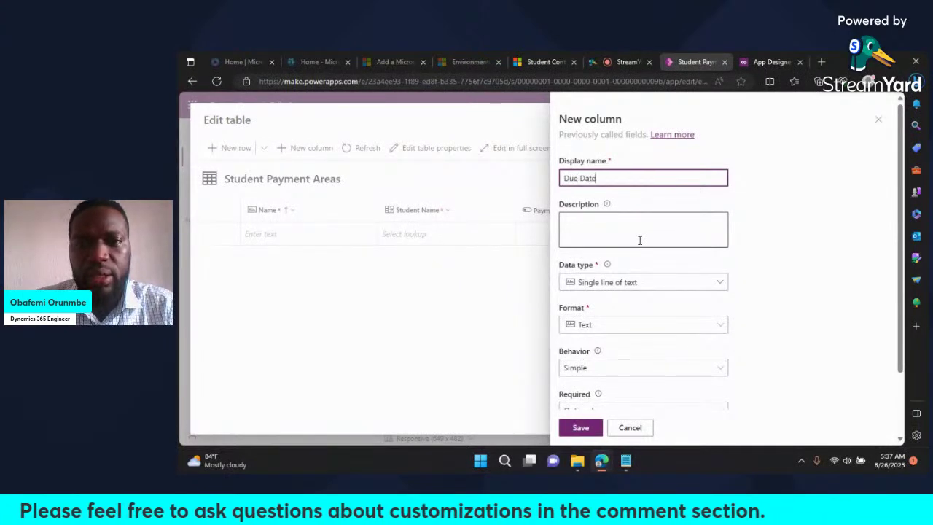
click(627, 282)
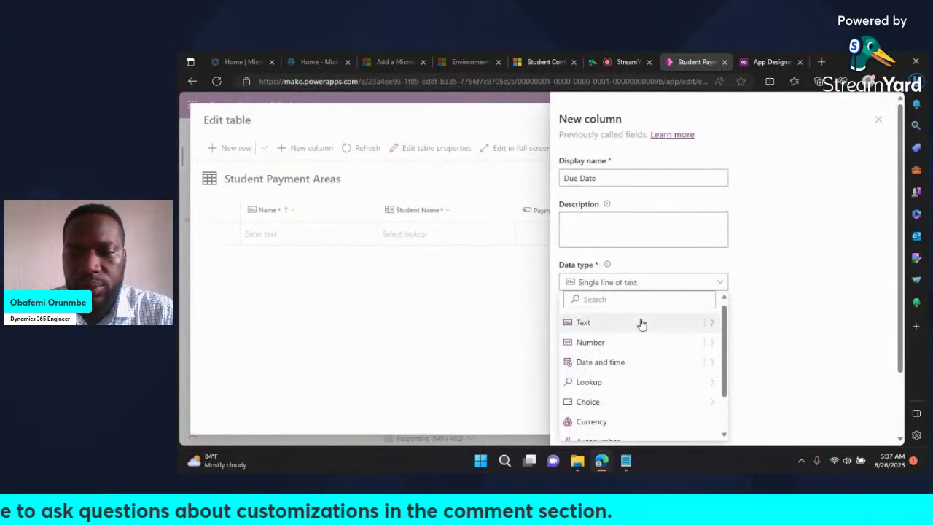
mouse_move(706, 364)
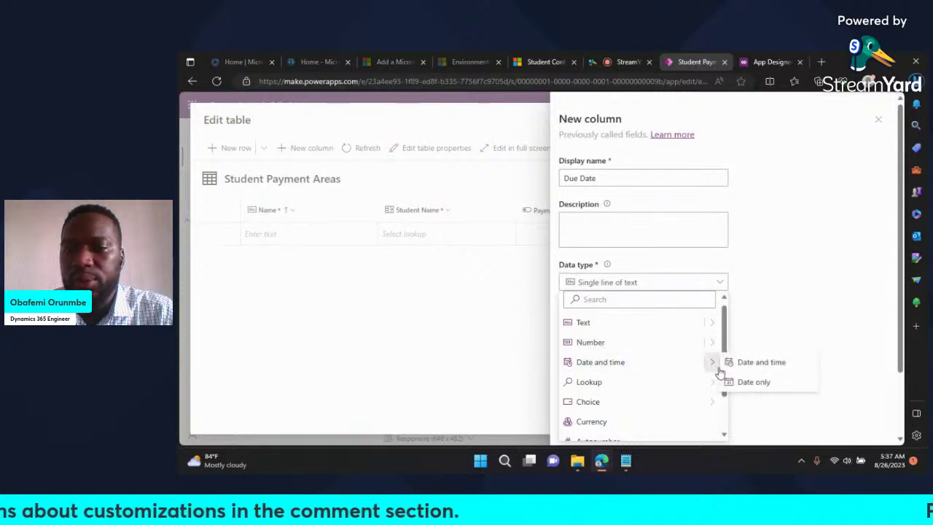
click(754, 386)
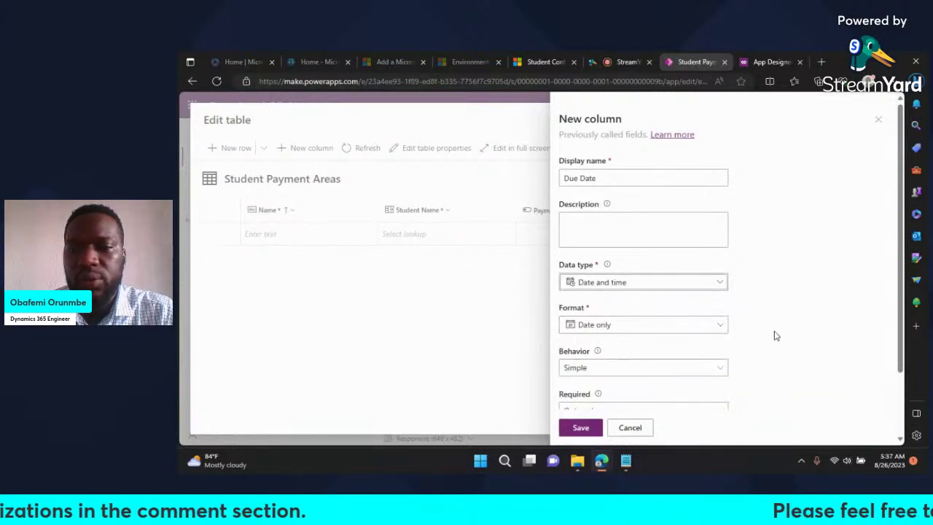
Step: Check the Due Date advanced settings and save the column
scroll(775, 334, down, 1)
scroll(777, 335, down, 1)
scroll(776, 336, up, 3)
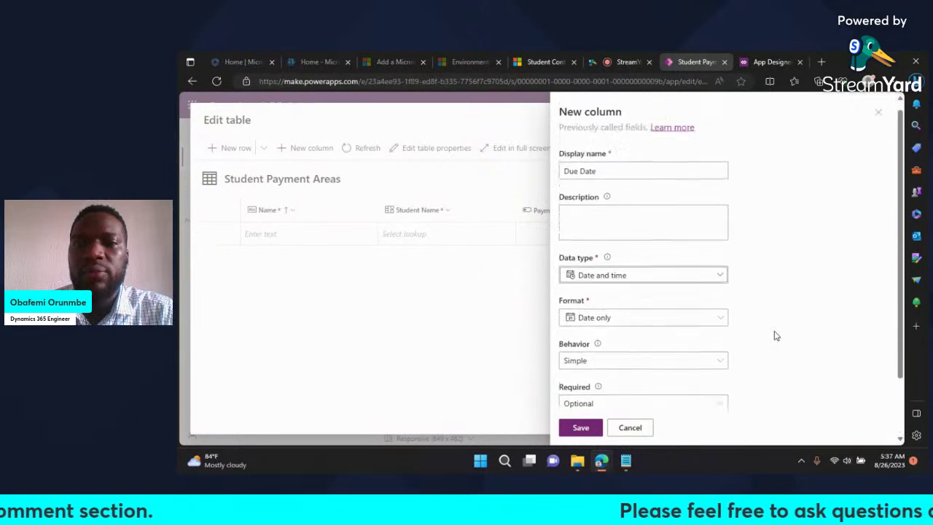
scroll(777, 335, down, 2)
scroll(777, 335, down, 1)
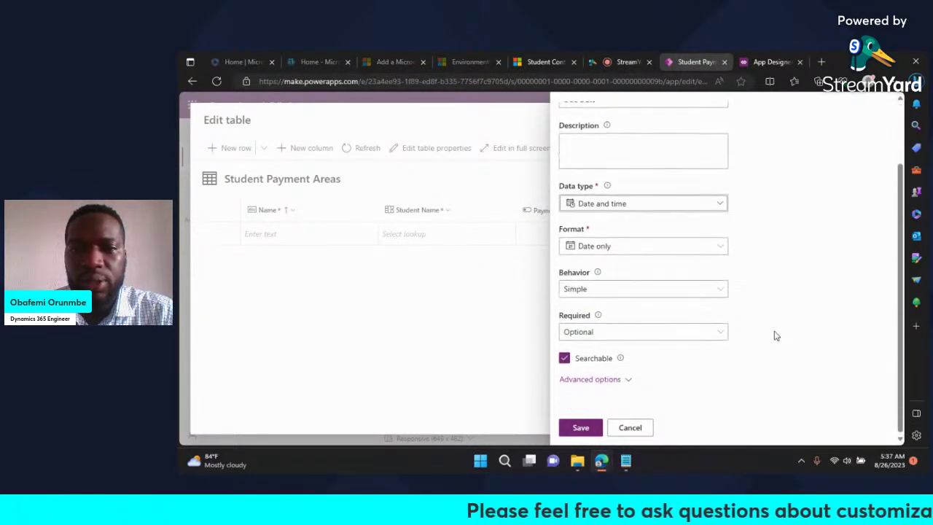
click(597, 379)
scroll(646, 383, down, 5)
scroll(646, 384, up, 2)
scroll(646, 384, down, 1)
scroll(646, 383, down, 1)
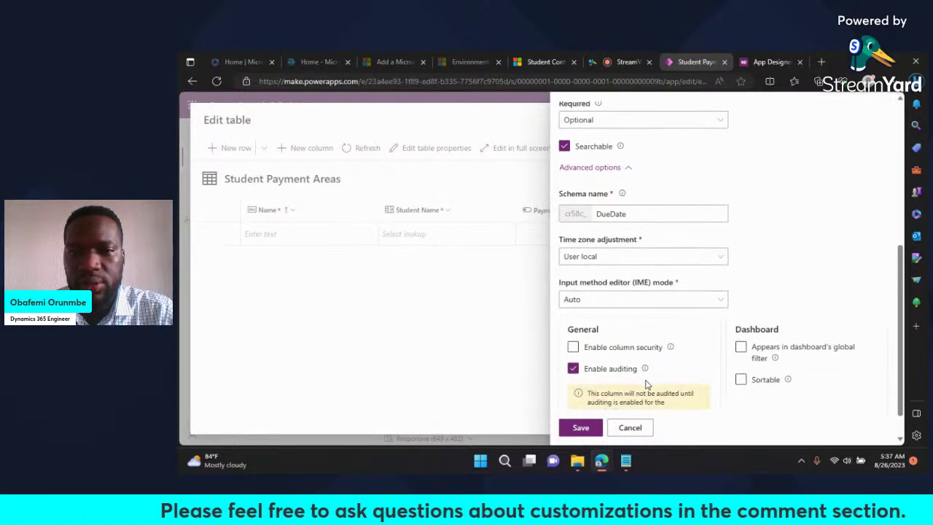
scroll(646, 384, up, 5)
scroll(647, 385, down, 4)
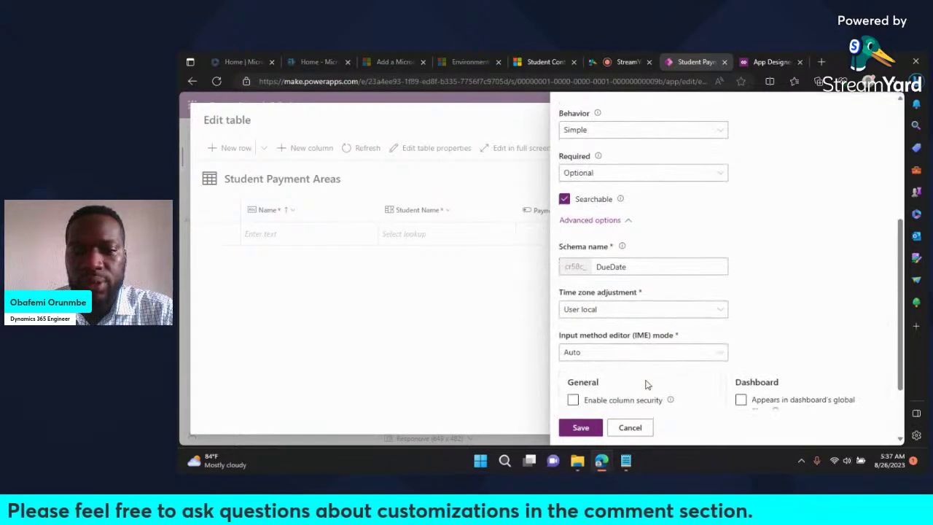
scroll(647, 385, down, 2)
click(578, 428)
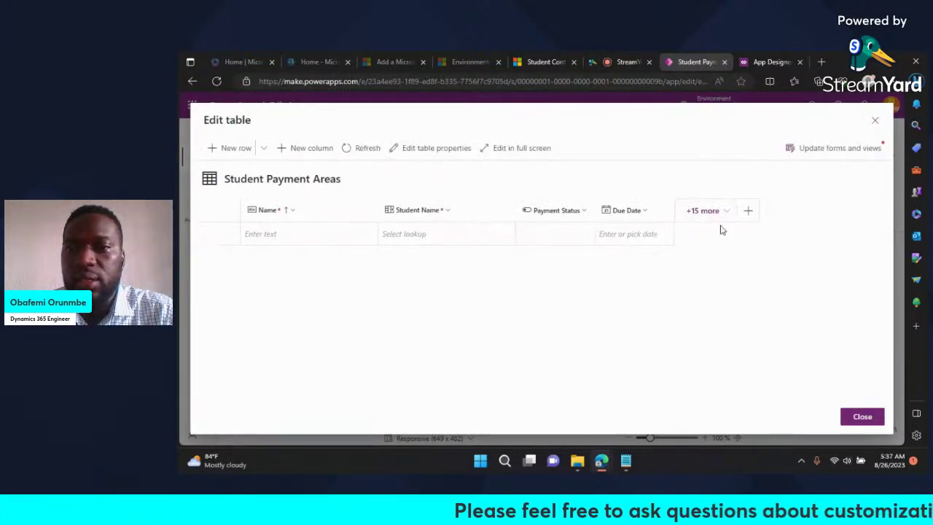
Step: Create a Currency column named 'Total Amount' on Student Payment Areas and save it
click(750, 212)
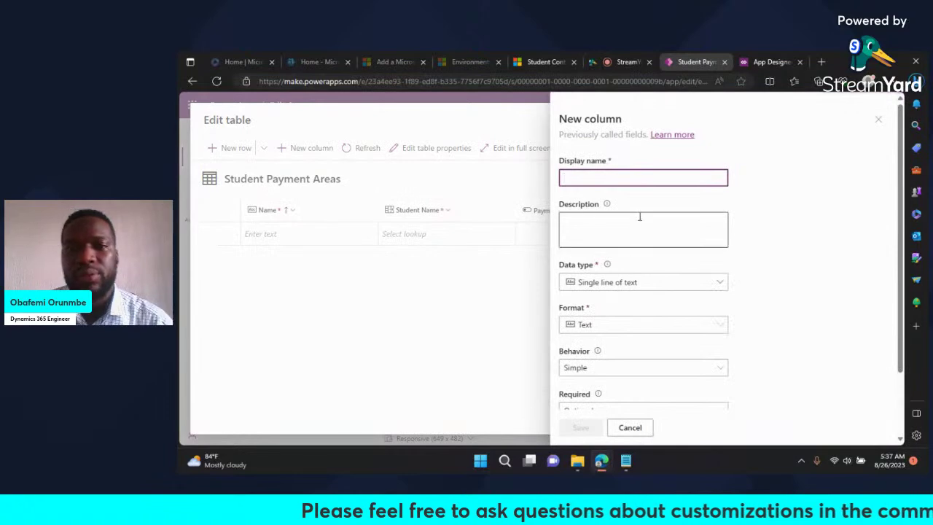
text(Tot)
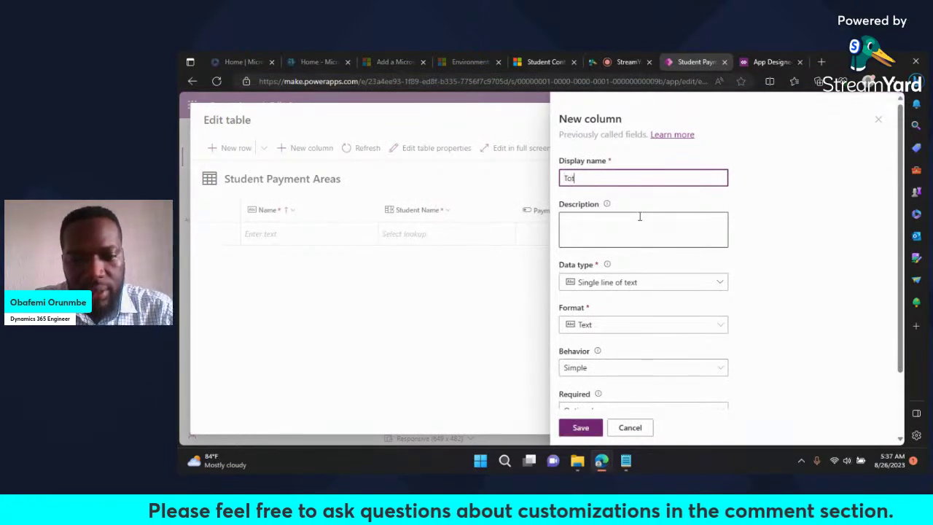
text(al amo)
key(BackSpace)
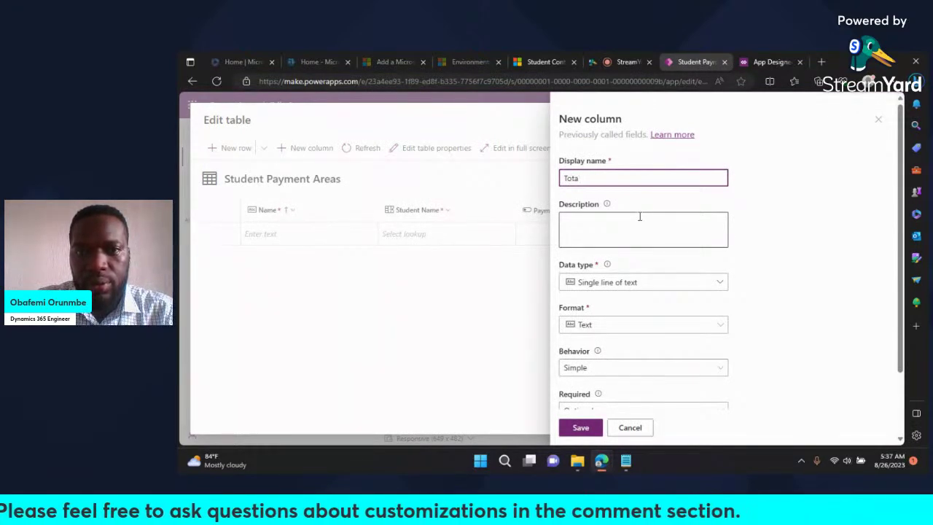
text(l amount )
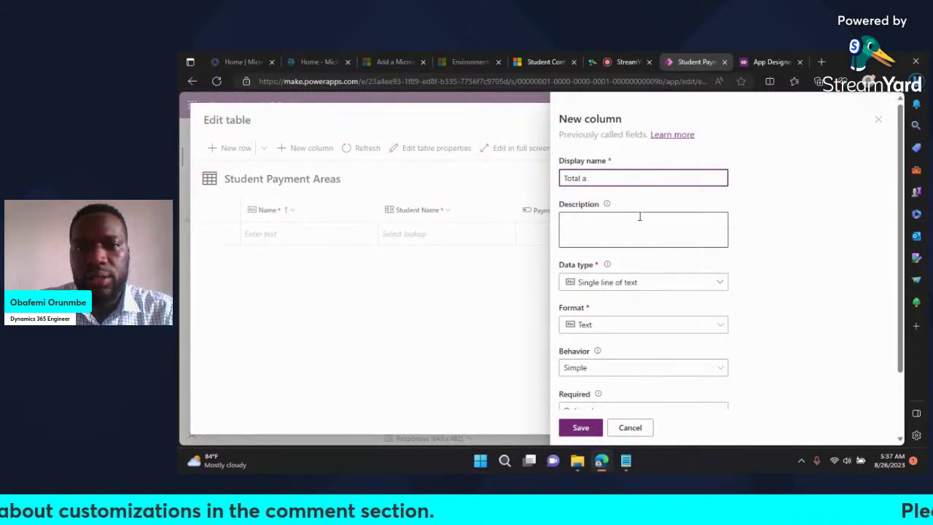
text(Amount)
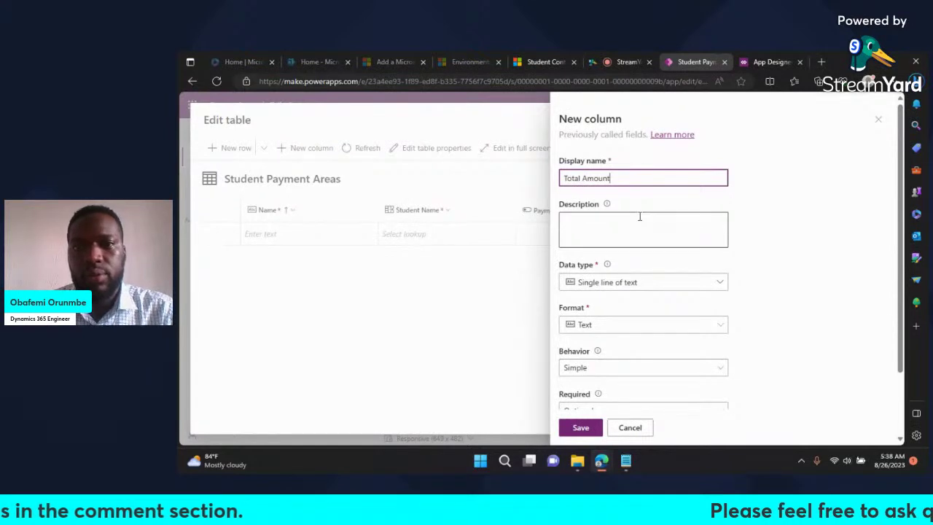
click(770, 236)
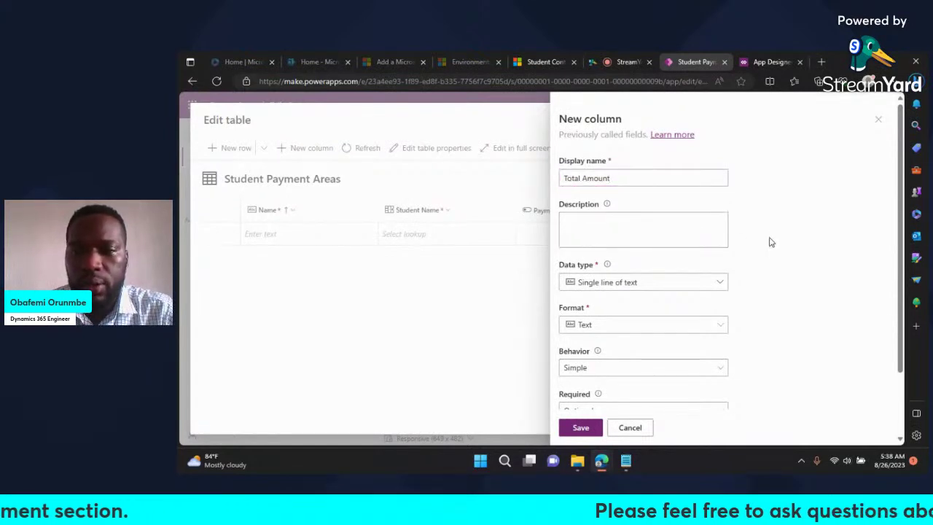
scroll(795, 299, down, 1)
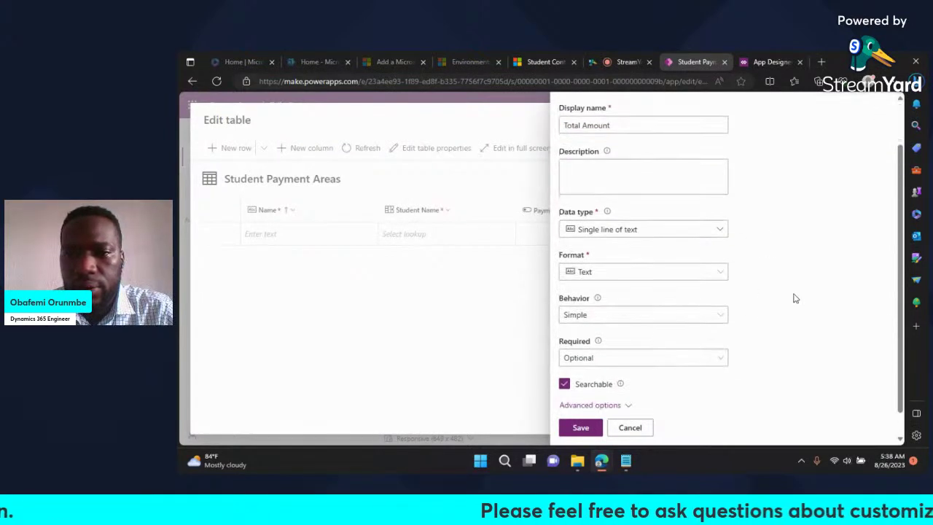
click(666, 232)
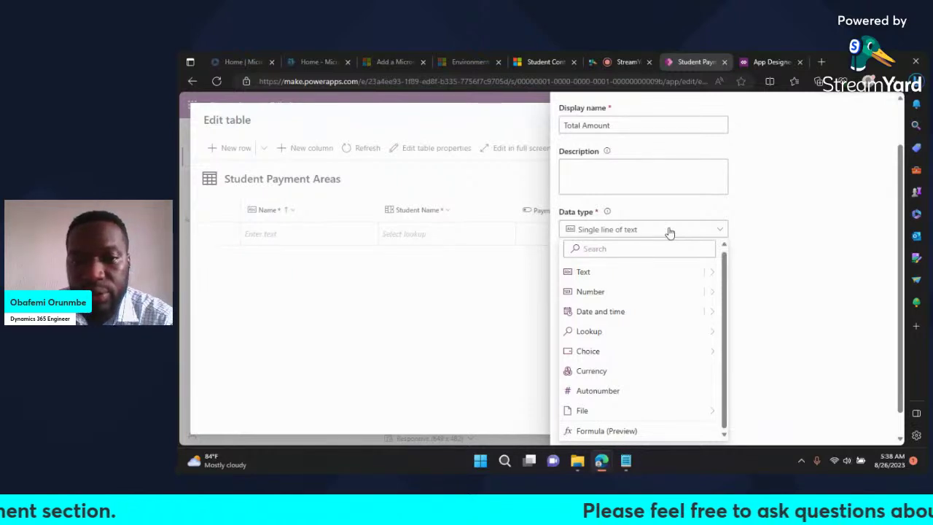
click(589, 374)
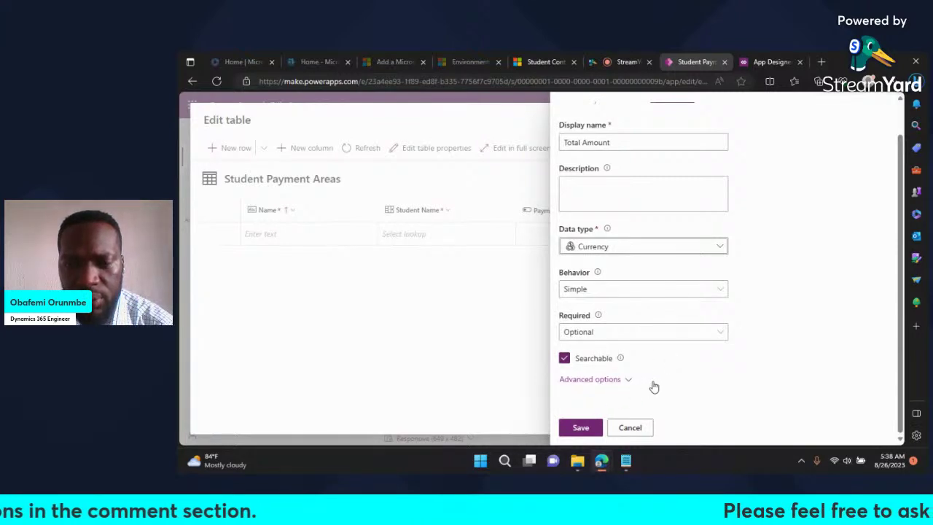
click(583, 428)
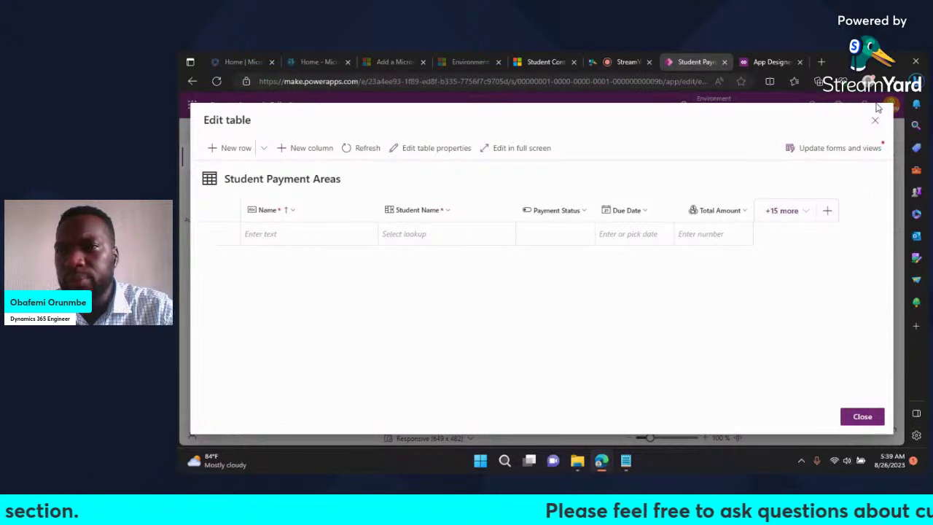
click(868, 149)
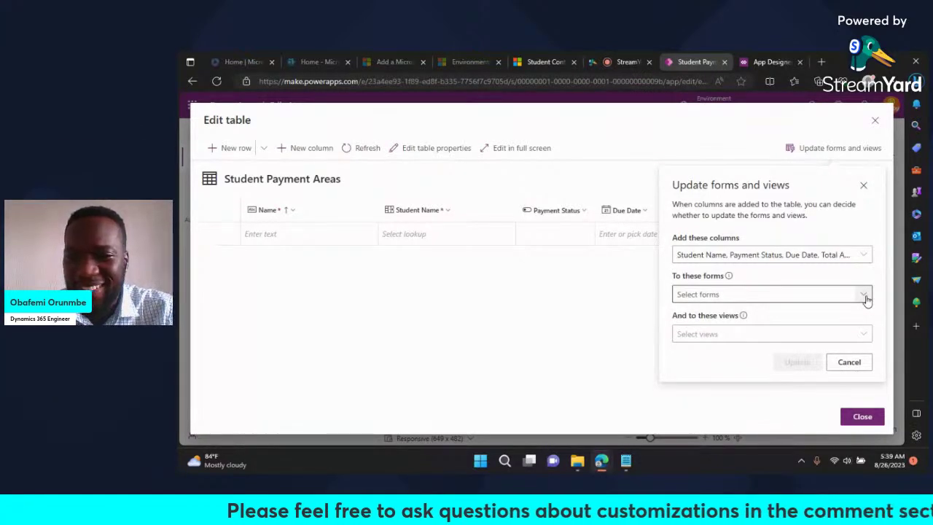
Step: Choose the Main and Quick View Information forms as targets for the new columns
click(865, 296)
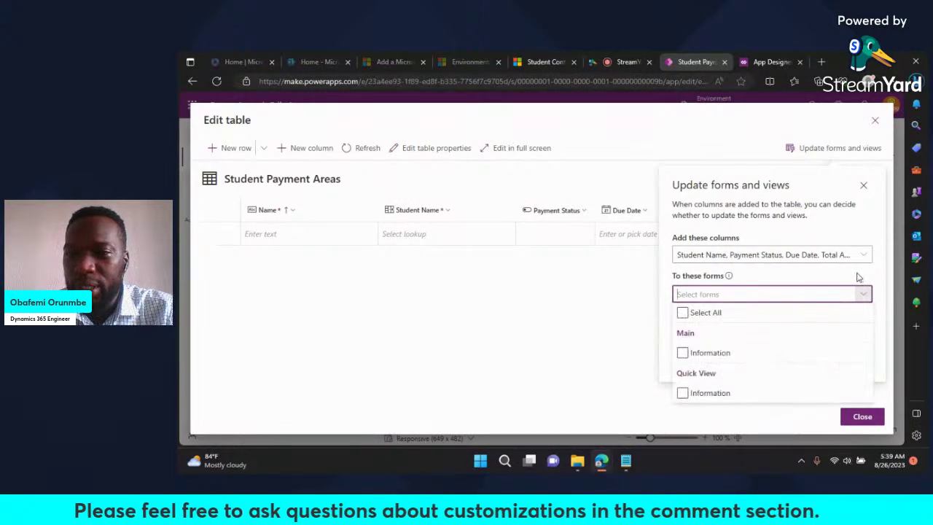
click(858, 277)
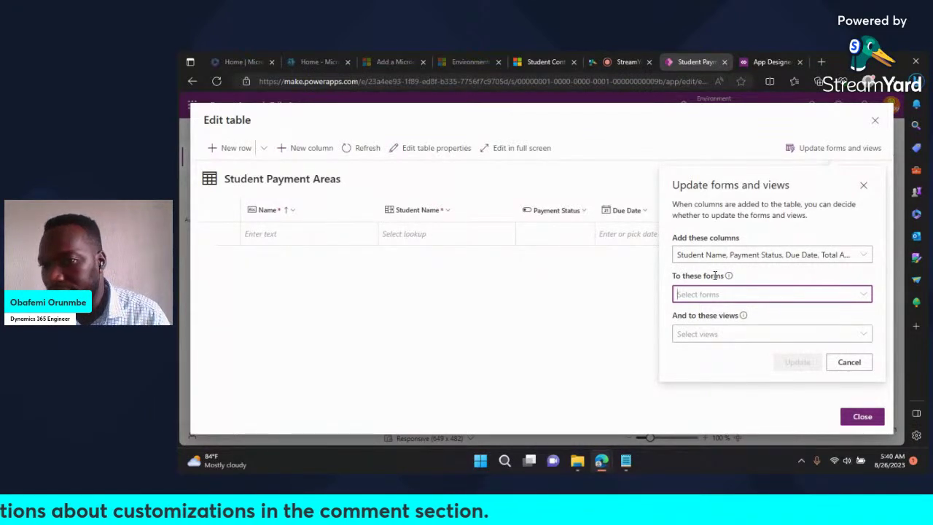
click(864, 294)
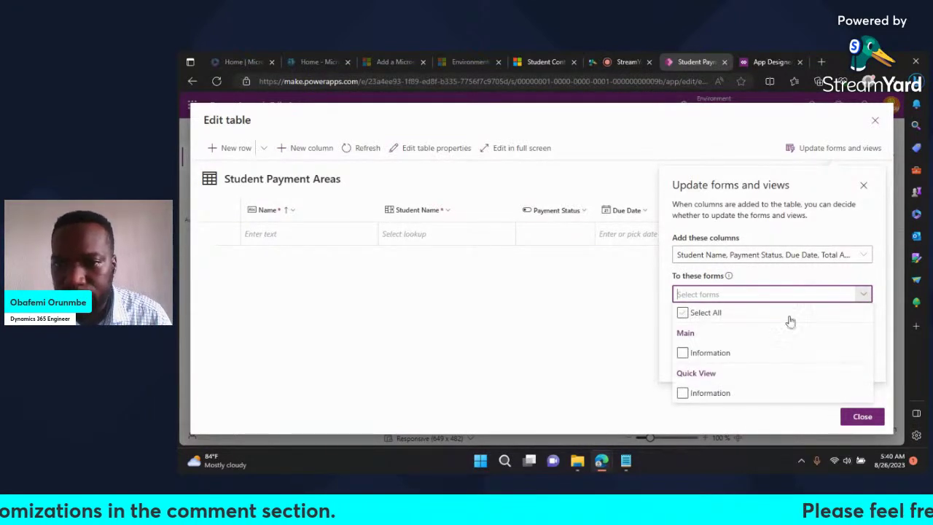
click(683, 353)
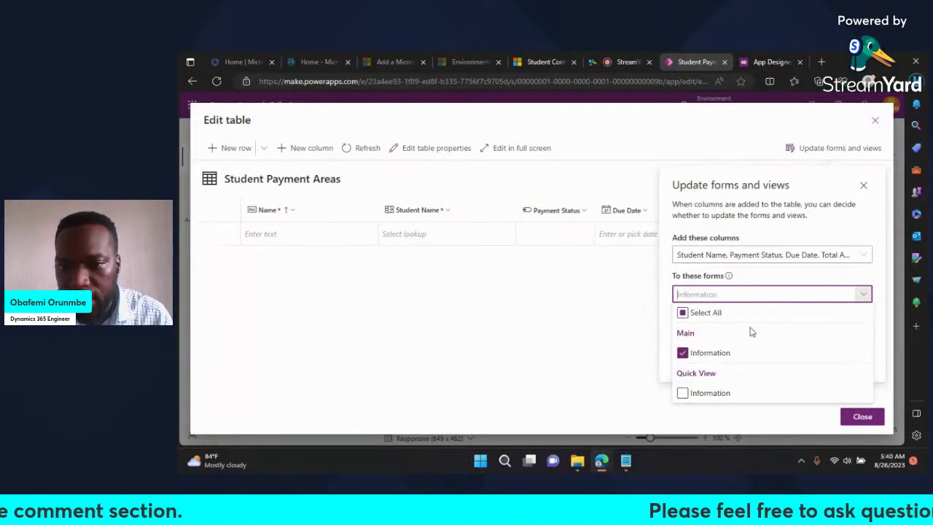
click(684, 394)
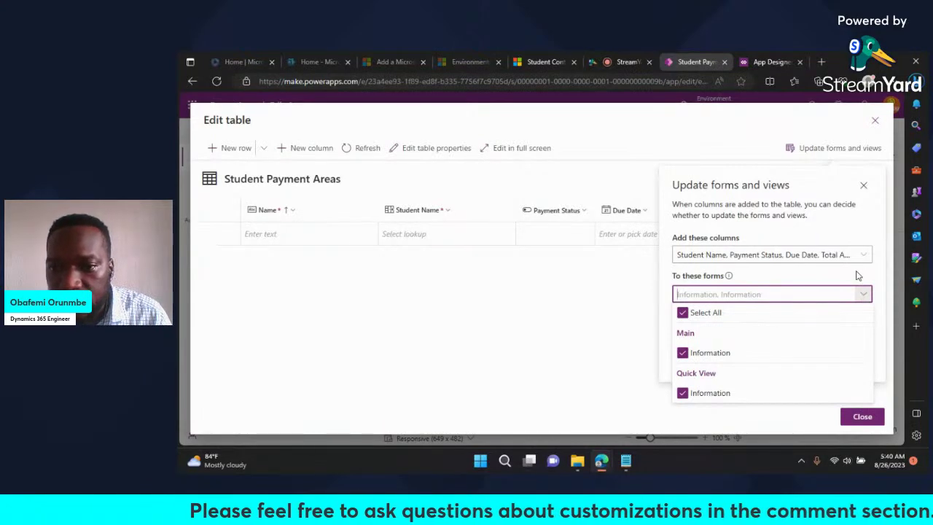
click(859, 277)
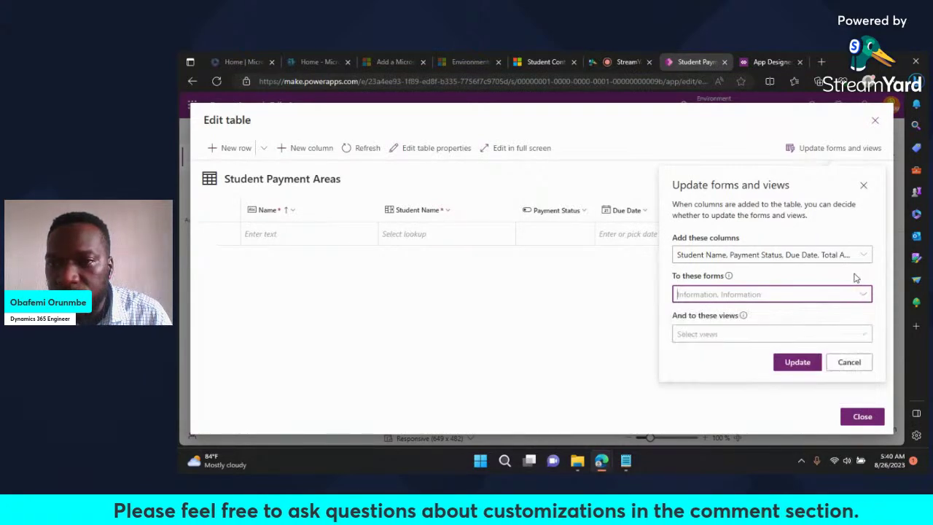
Step: Choose all Student Payment Areas views, including Active and Inactive, and apply the update
click(864, 334)
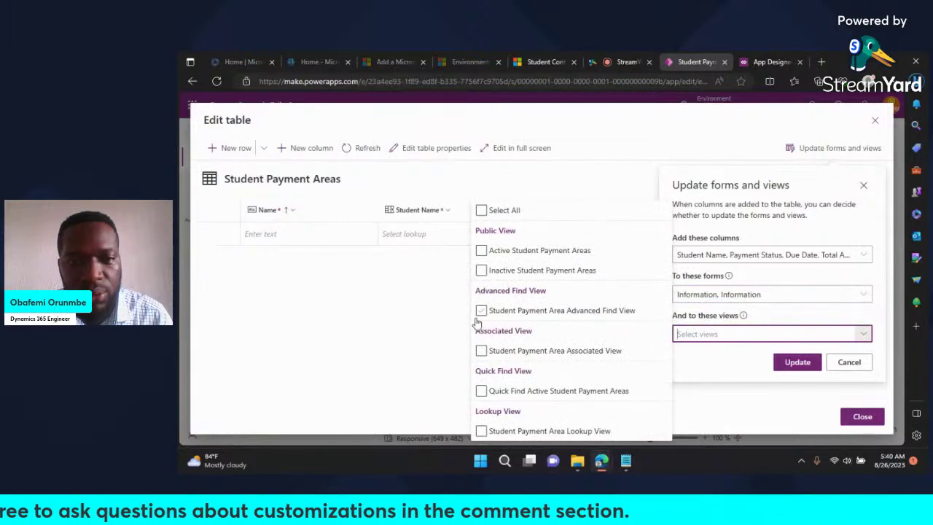
click(483, 252)
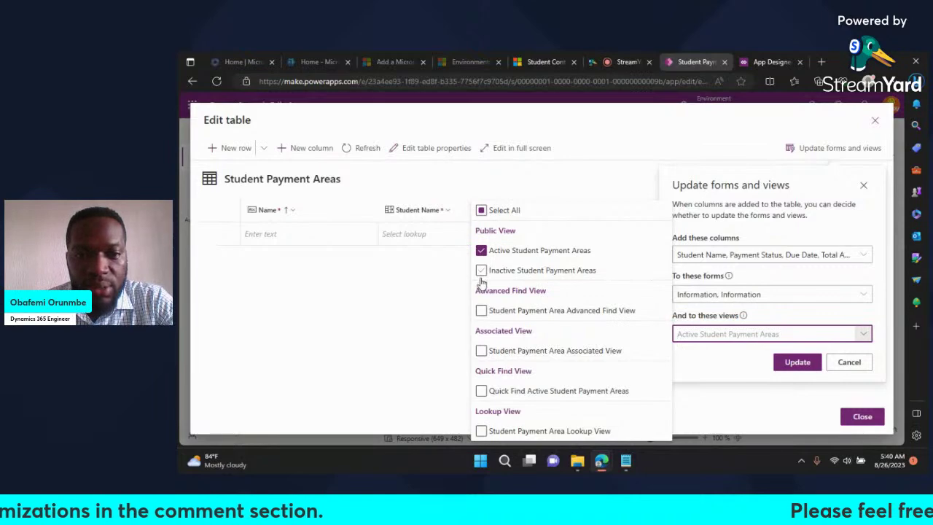
click(482, 272)
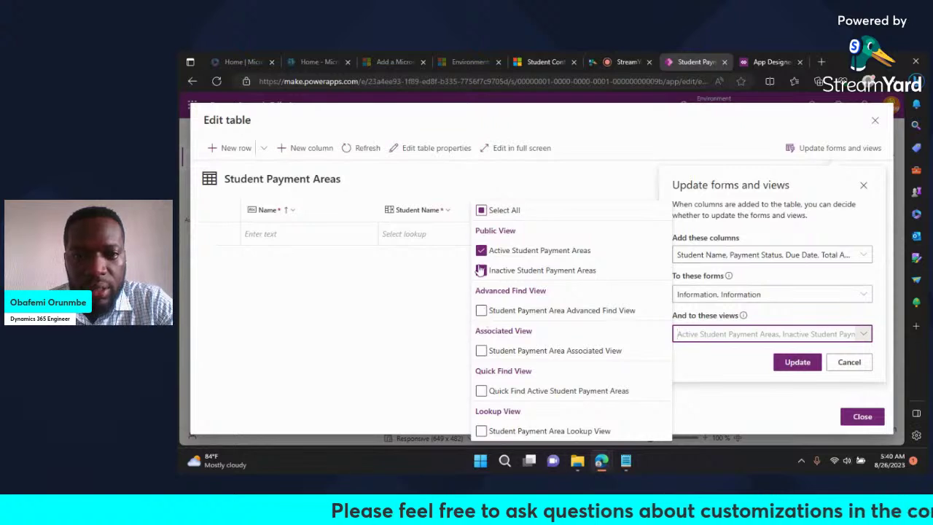
click(482, 211)
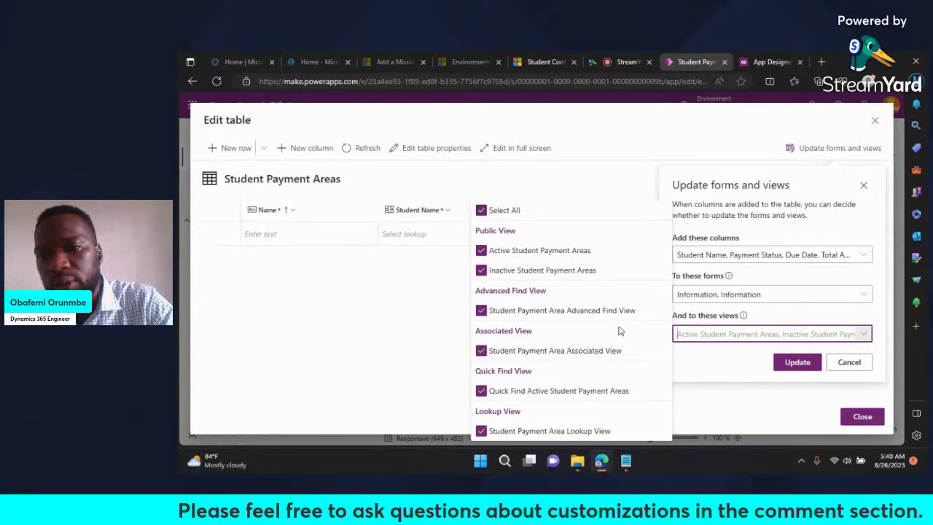
click(704, 362)
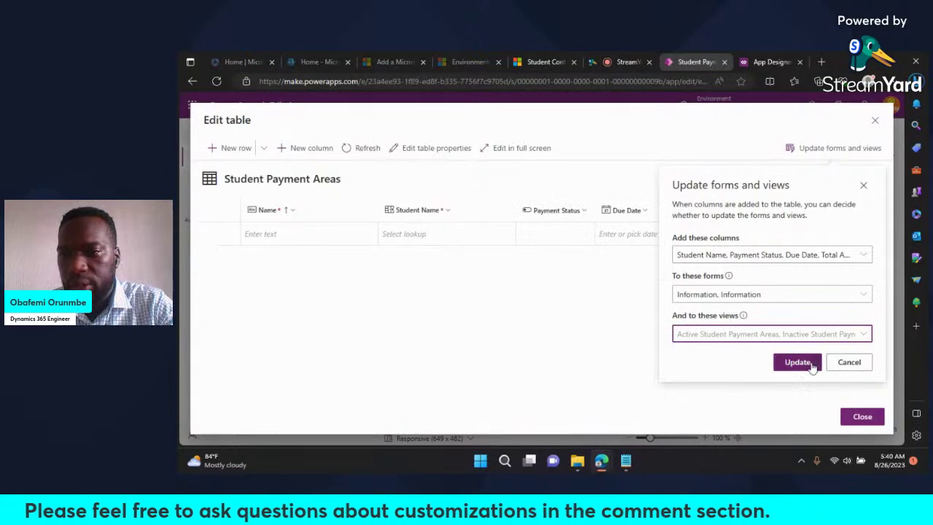
click(798, 362)
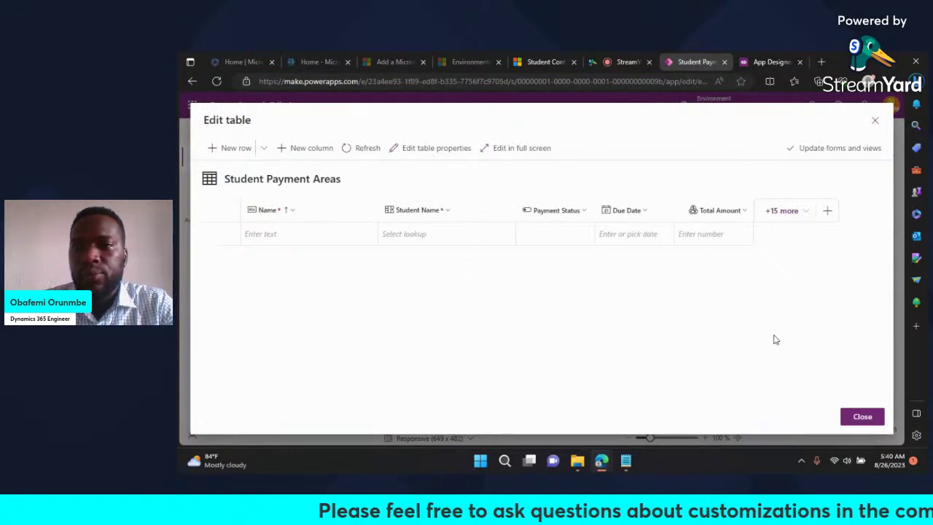
Step: Return to the app designer and publish all pending page changes of the app
click(865, 421)
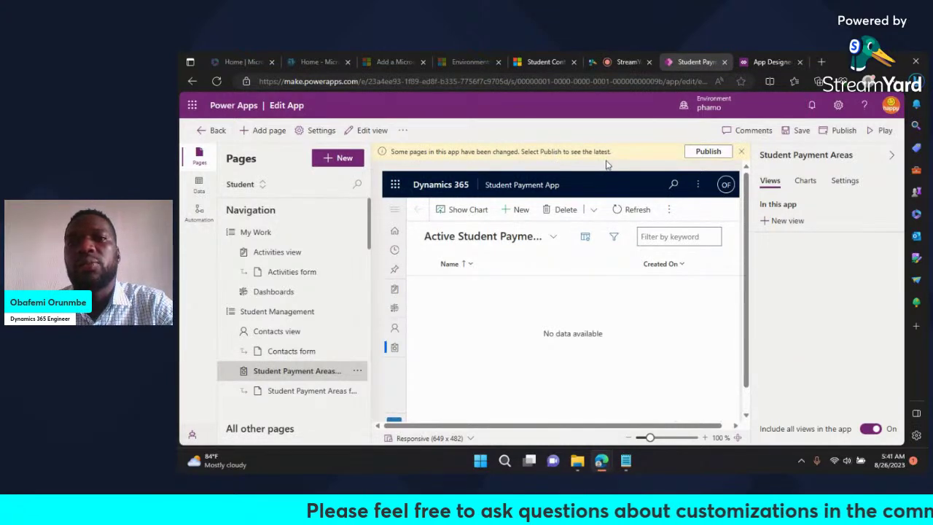
click(843, 133)
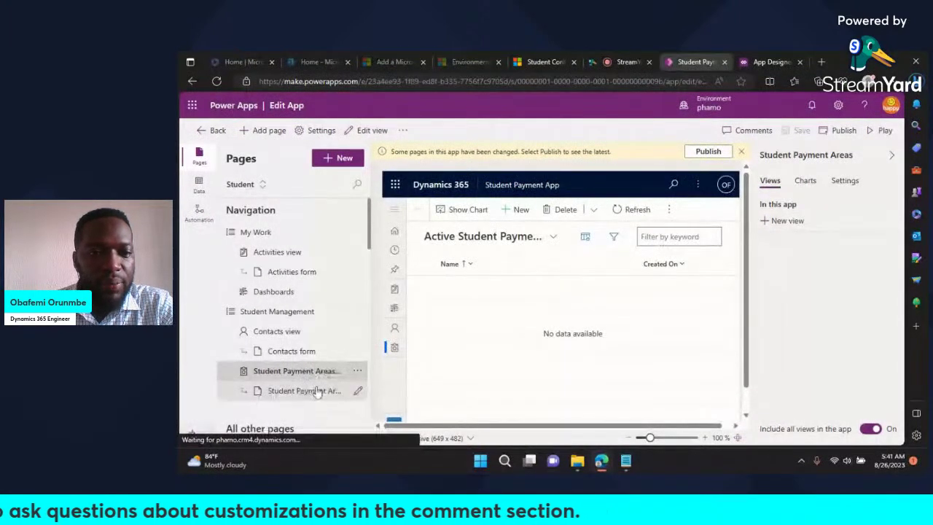
click(708, 152)
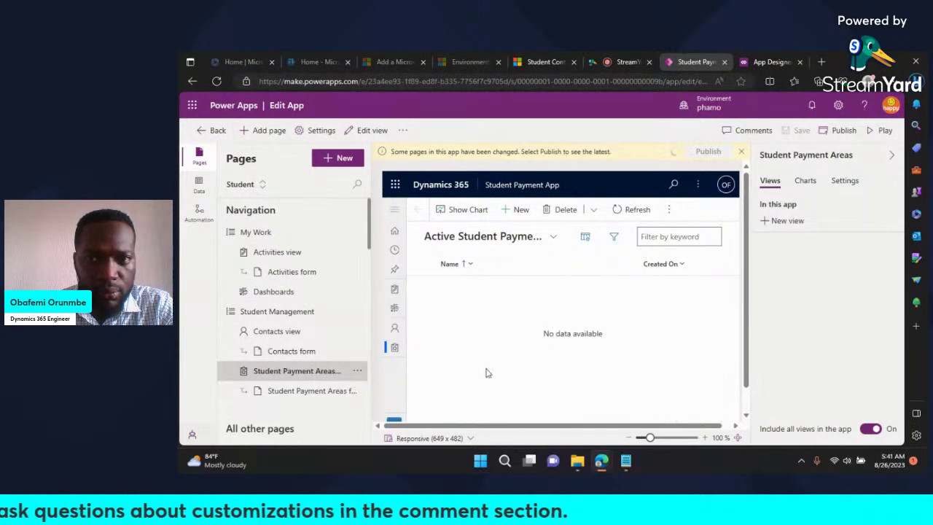
scroll(333, 387, down, 3)
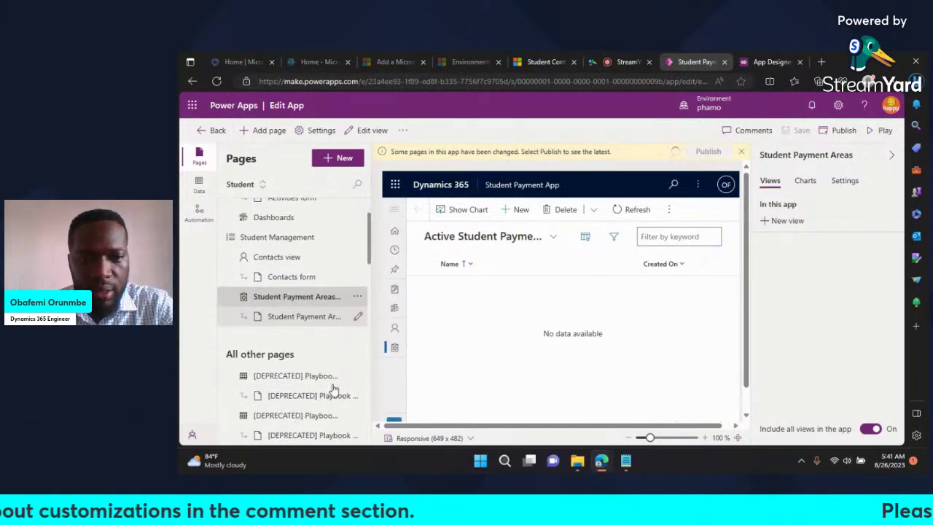
scroll(333, 387, up, 3)
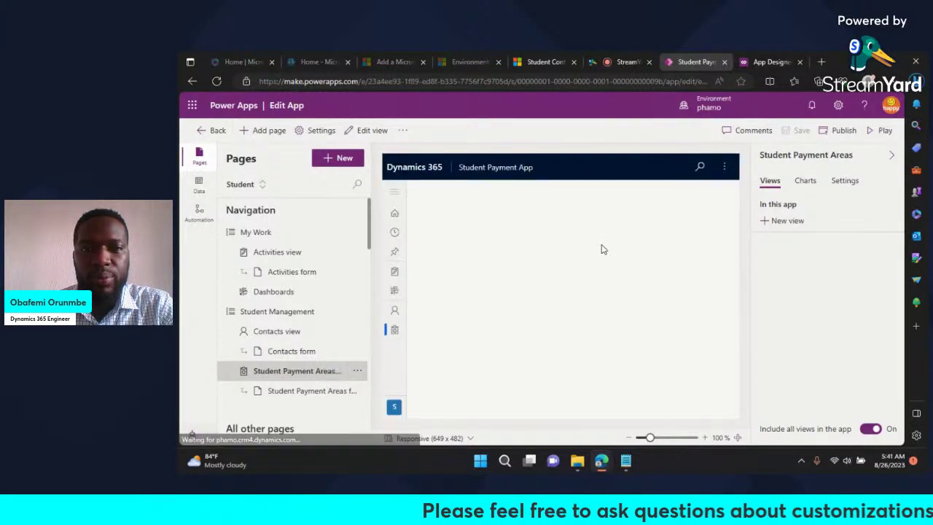
click(544, 64)
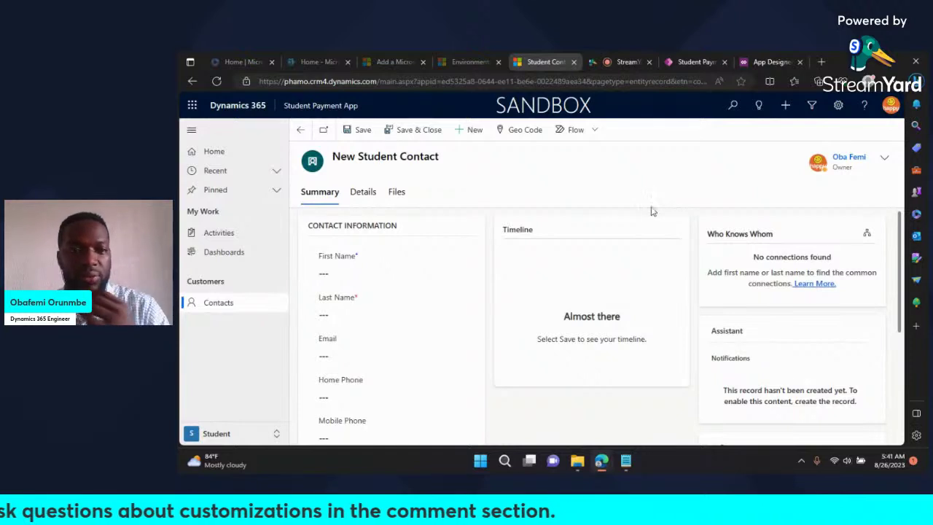
Step: Reload the Student Payment App and review the empty Student Payment Areas list and its views
key(F5)
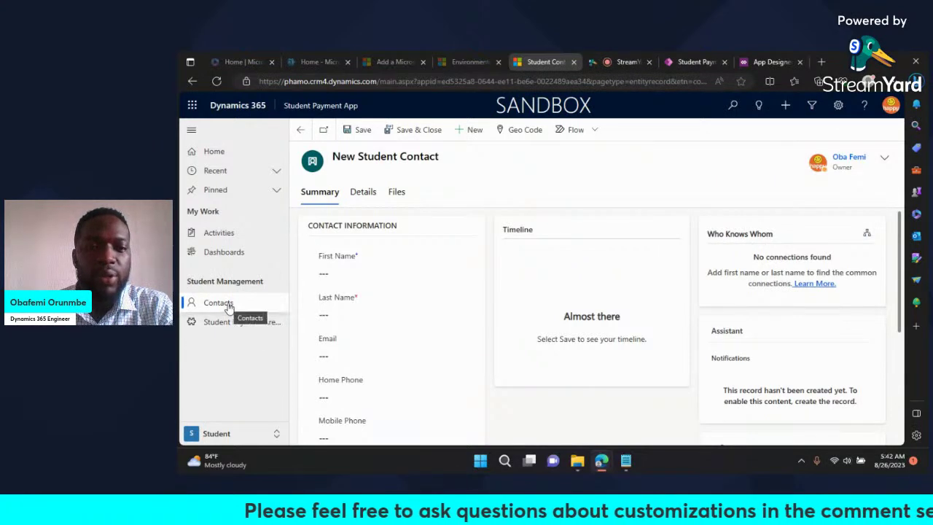
click(234, 328)
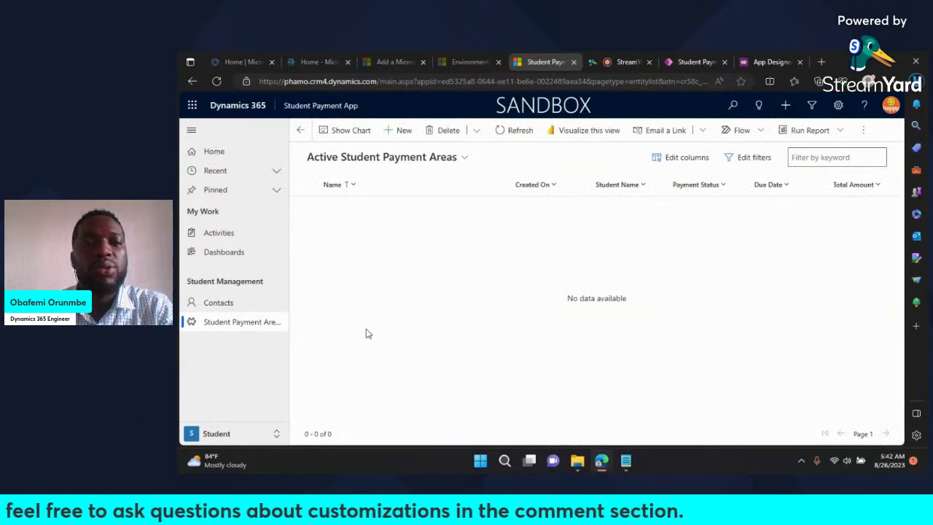
click(464, 159)
click(604, 240)
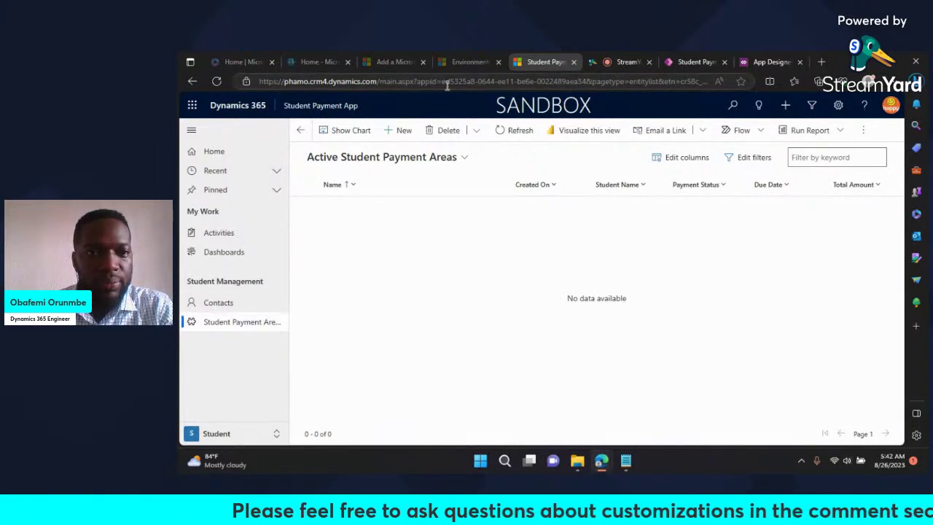
click(226, 304)
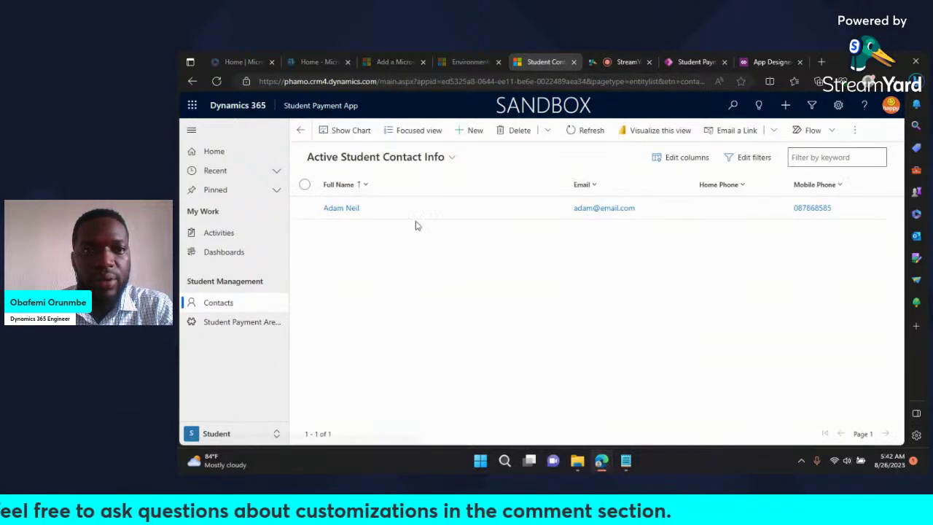
Step: Start a new student contact with first name Demo and the student's last name
click(472, 132)
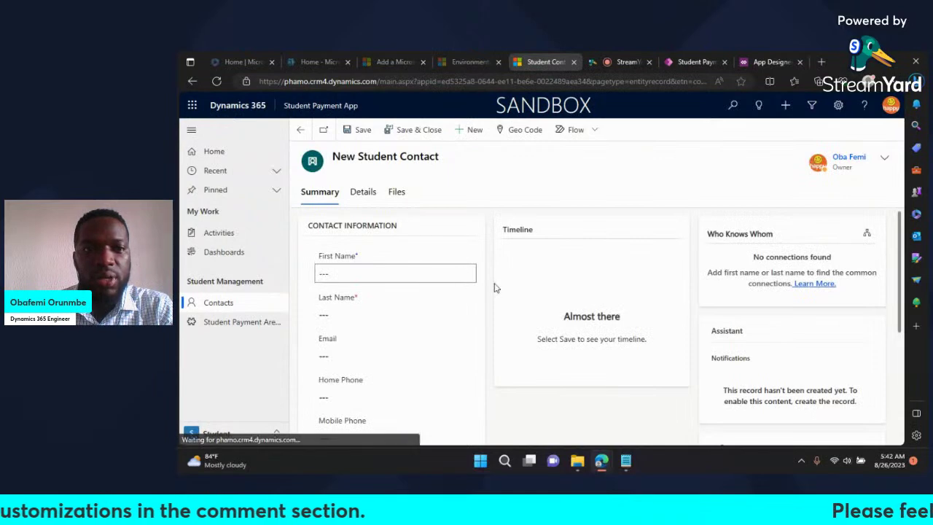
click(415, 273)
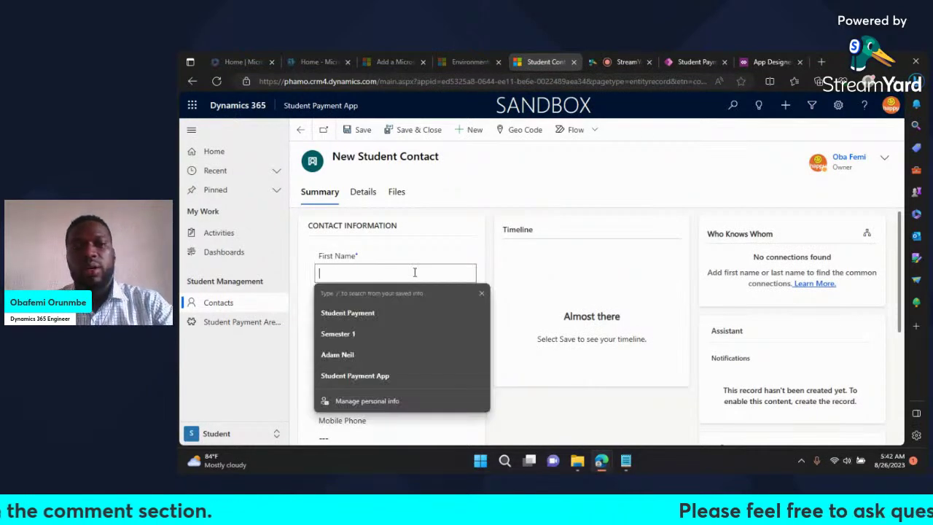
text(Demo)
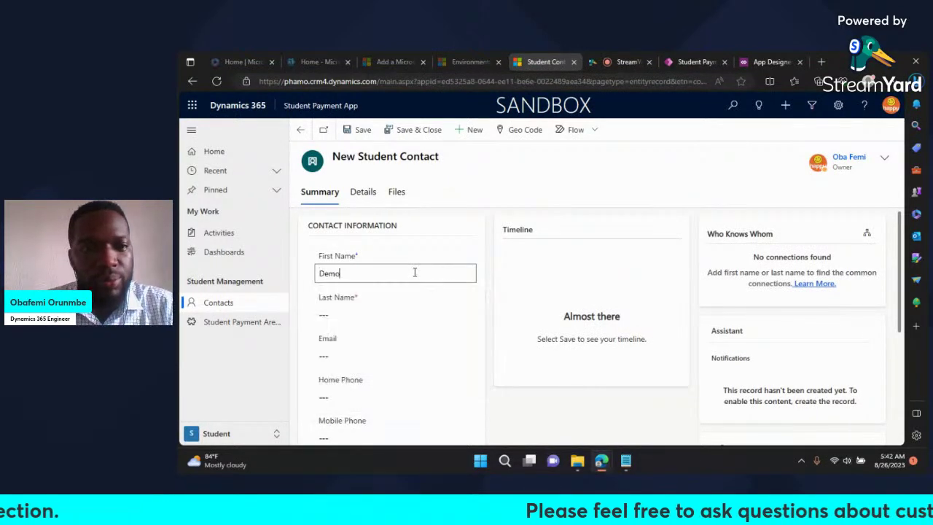
click(367, 315)
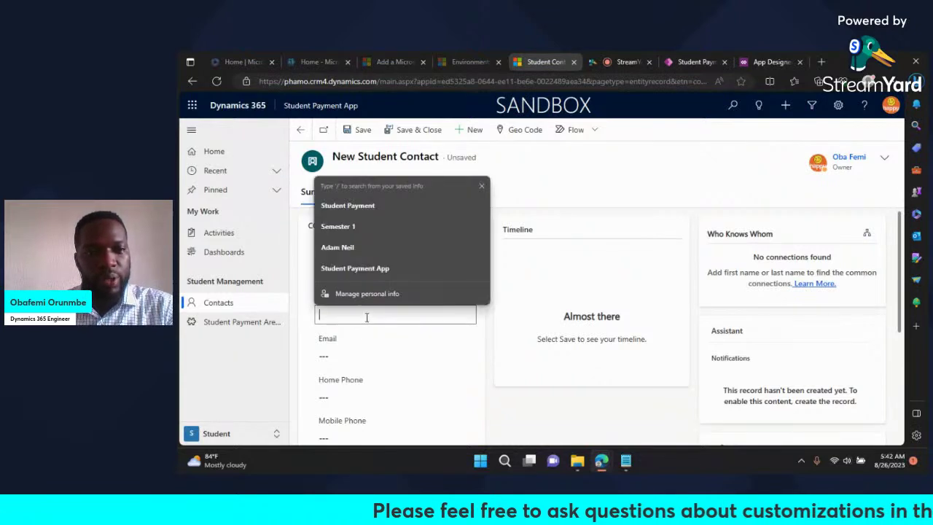
text(Steuden)
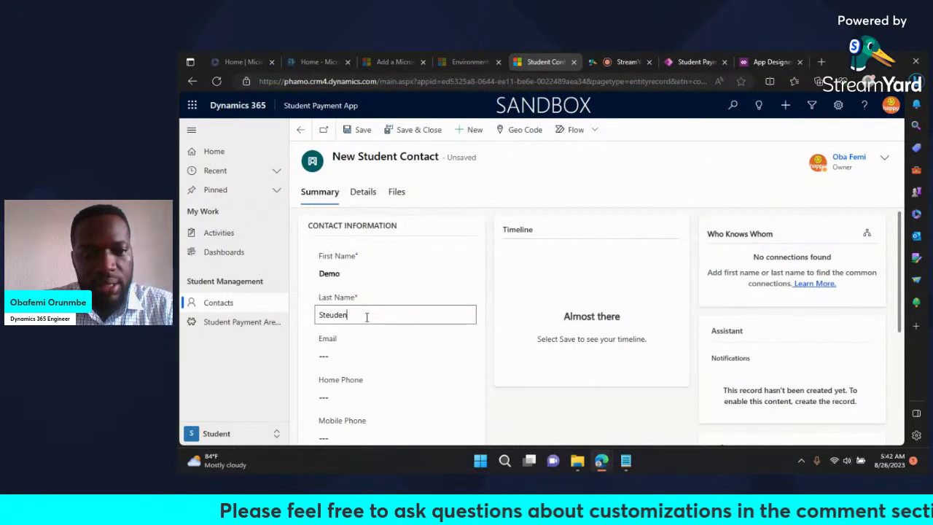
key(BackSpace)
text(u)
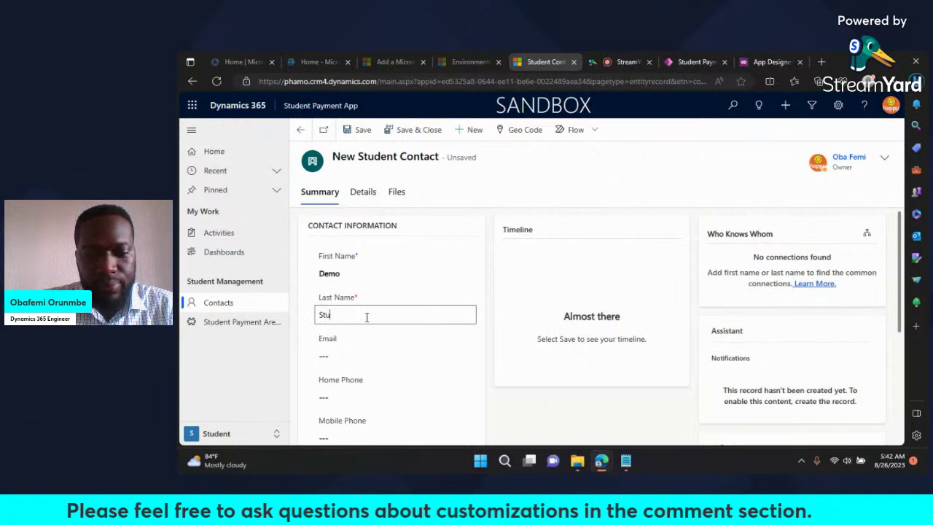
Step: Fill in the contact's email address and mobile phone number, then save the Demo Student contact
scroll(504, 370, down, 1)
click(371, 314)
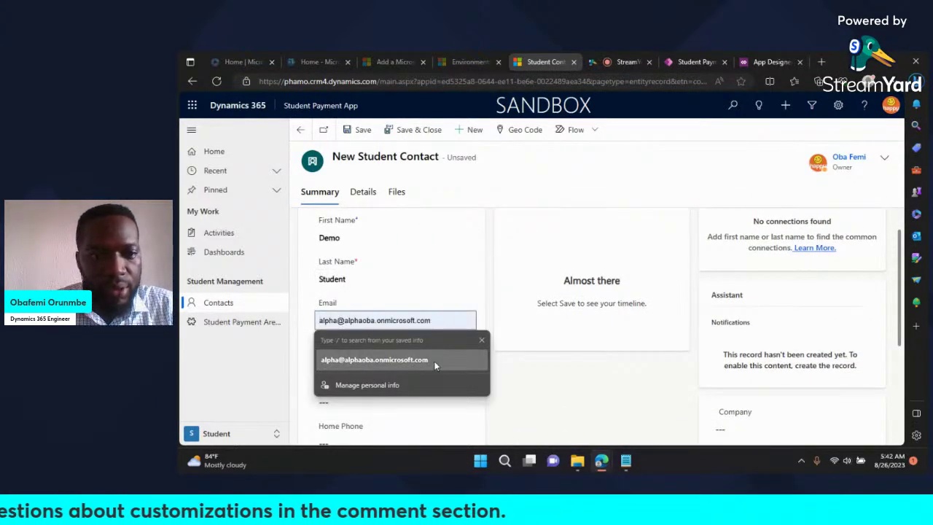
click(481, 341)
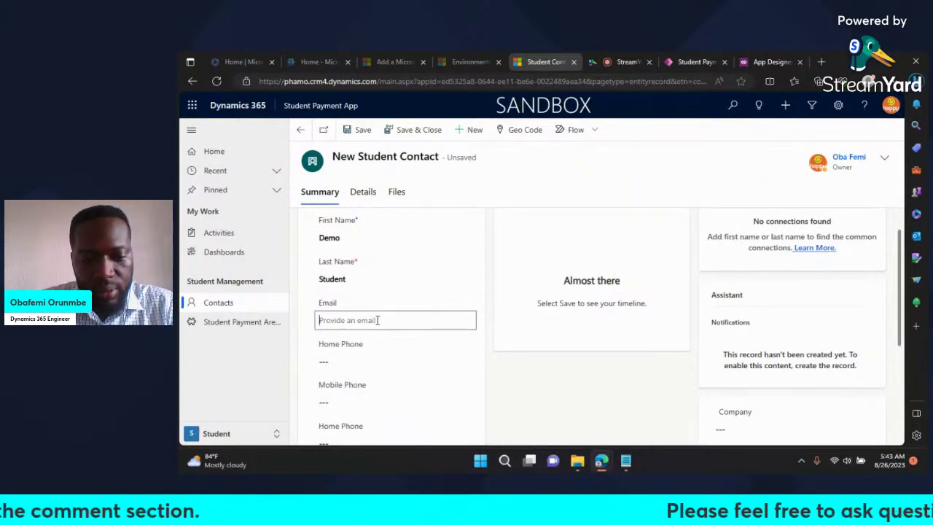
text(demo@em)
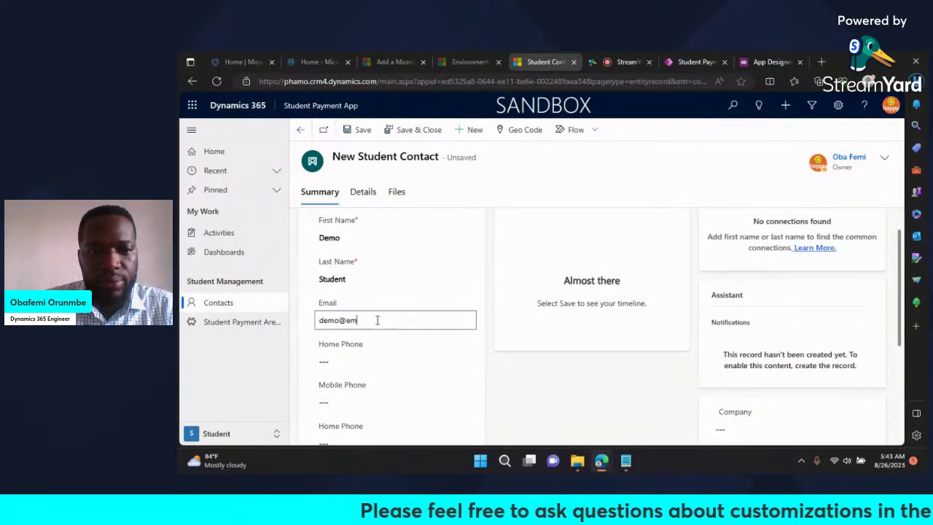
text(ail.com)
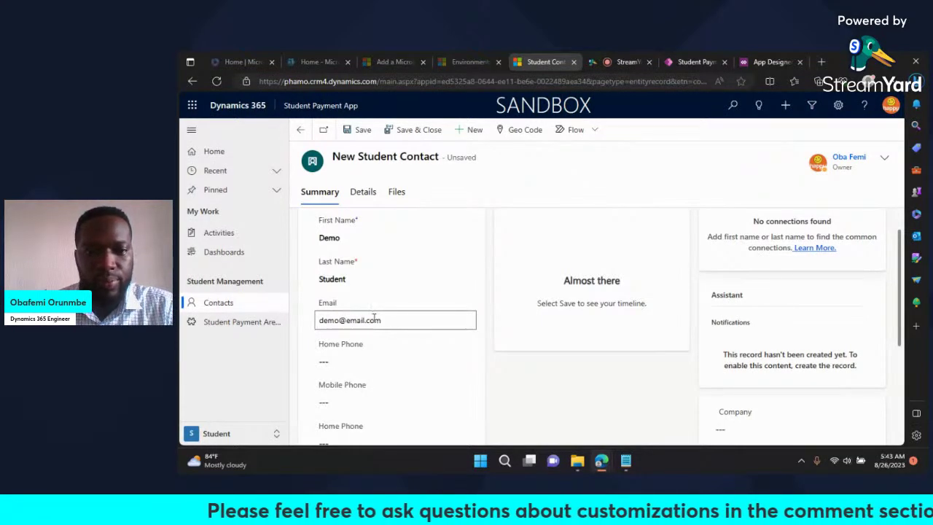
scroll(443, 338, down, 2)
scroll(439, 344, up, 2)
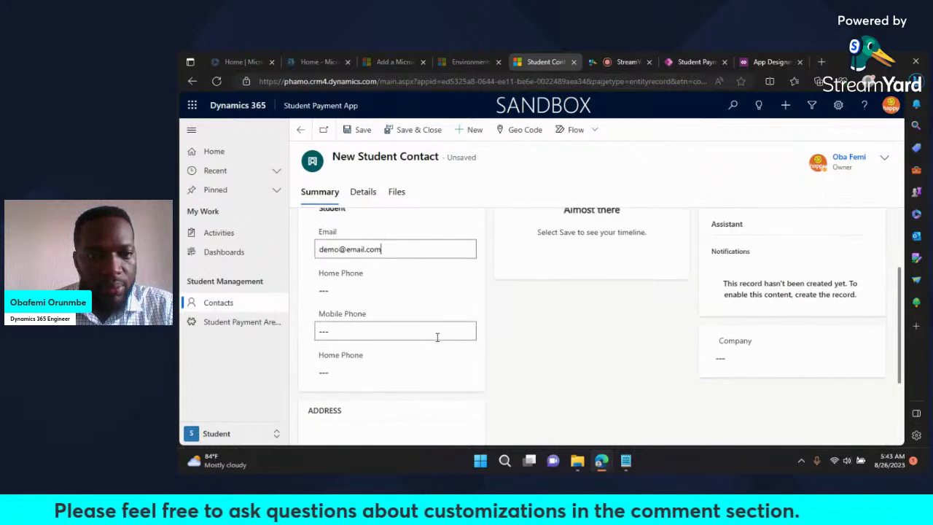
click(353, 292)
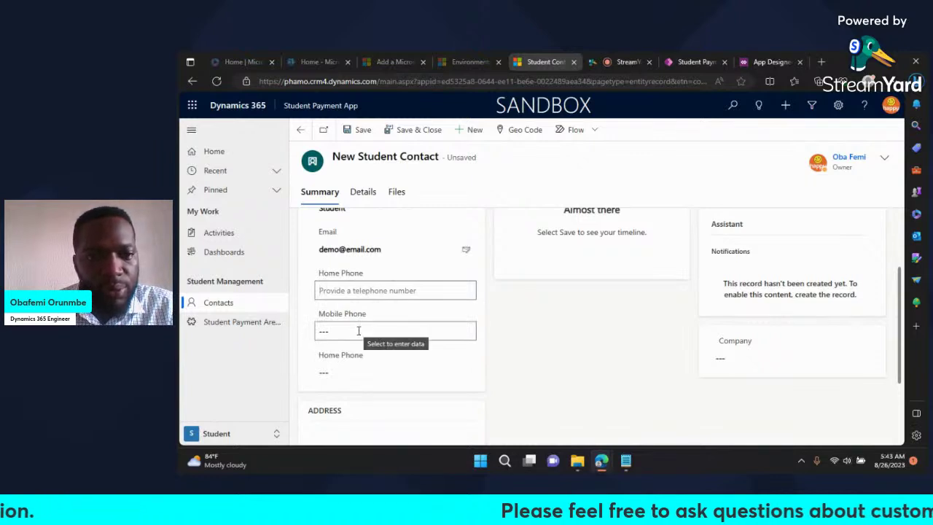
click(344, 372)
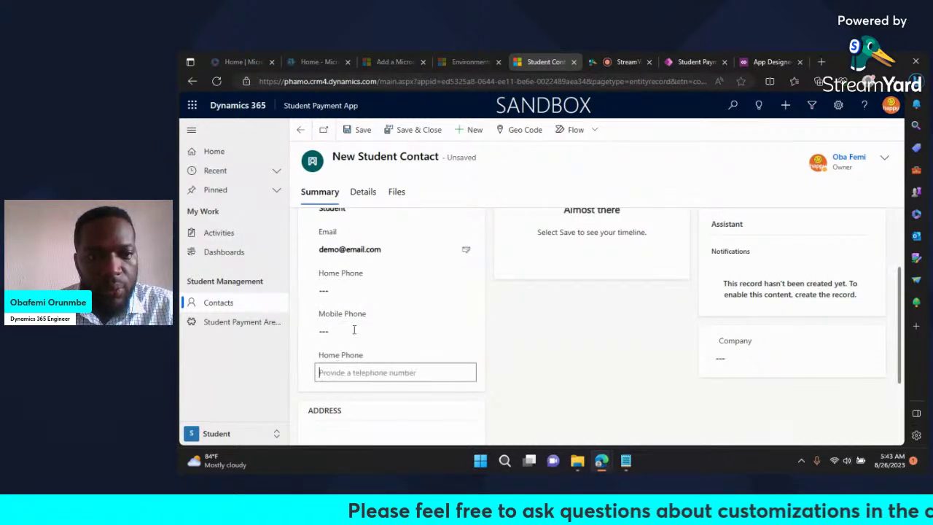
click(359, 290)
click(351, 329)
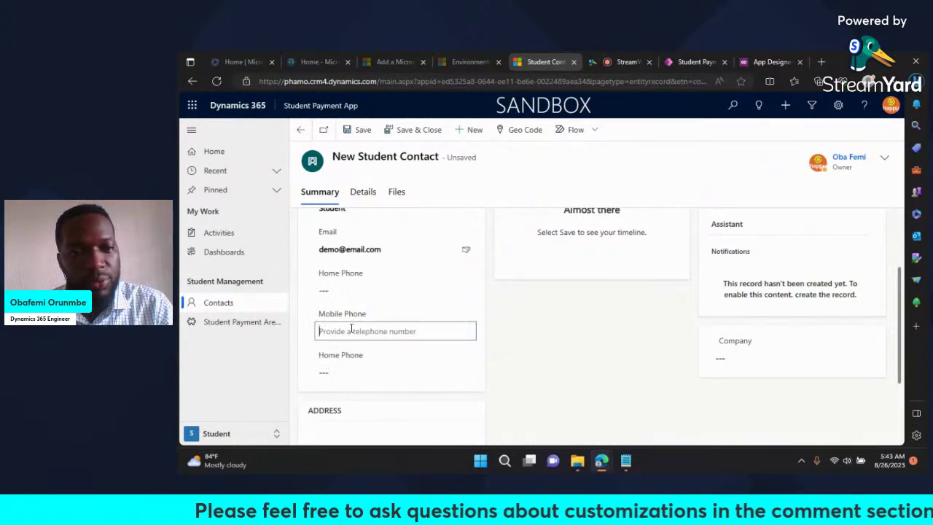
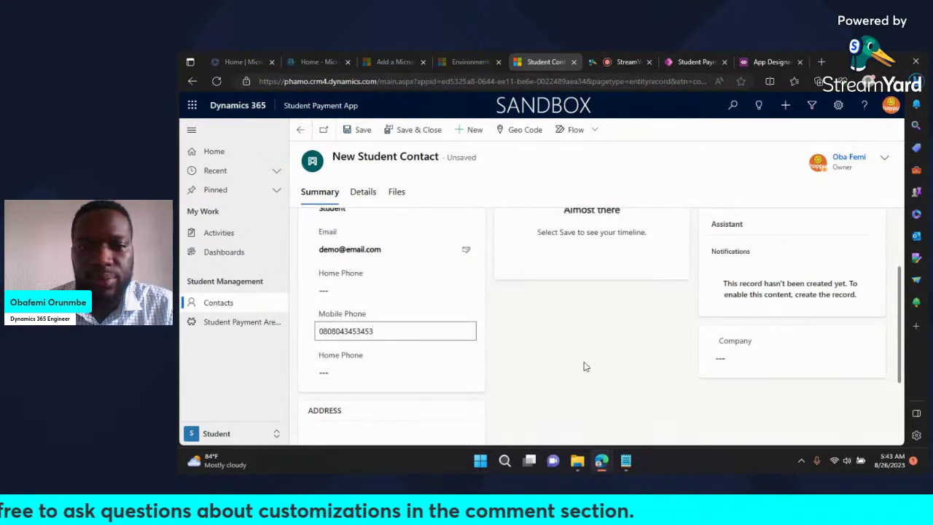
click(560, 318)
scroll(562, 319, up, 3)
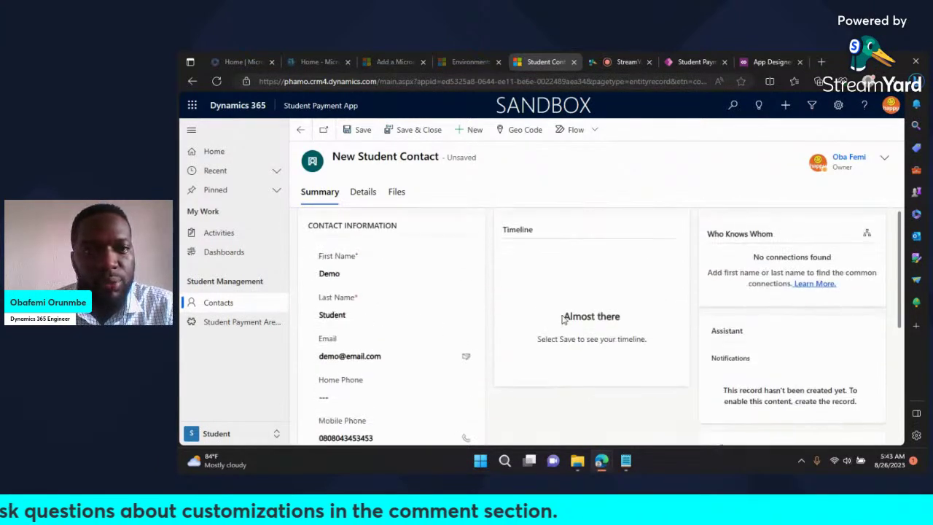
click(363, 130)
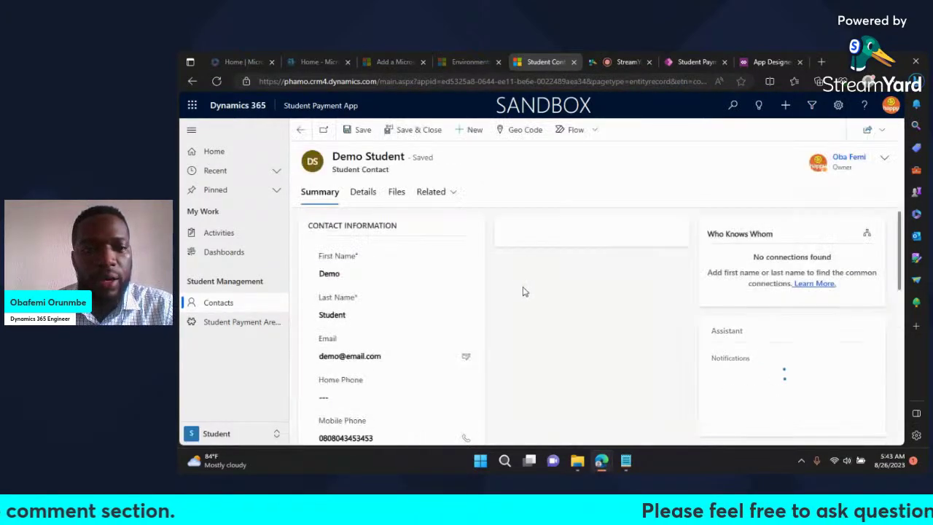
Step: Show Demo Student's related Student Payment Areas, which list no records yet
scroll(523, 292, down, 2)
scroll(523, 292, up, 2)
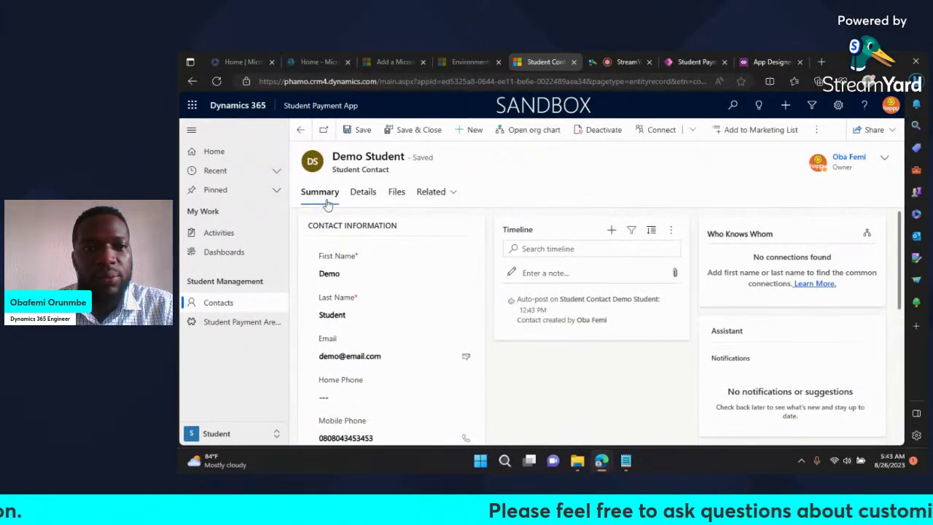
click(362, 194)
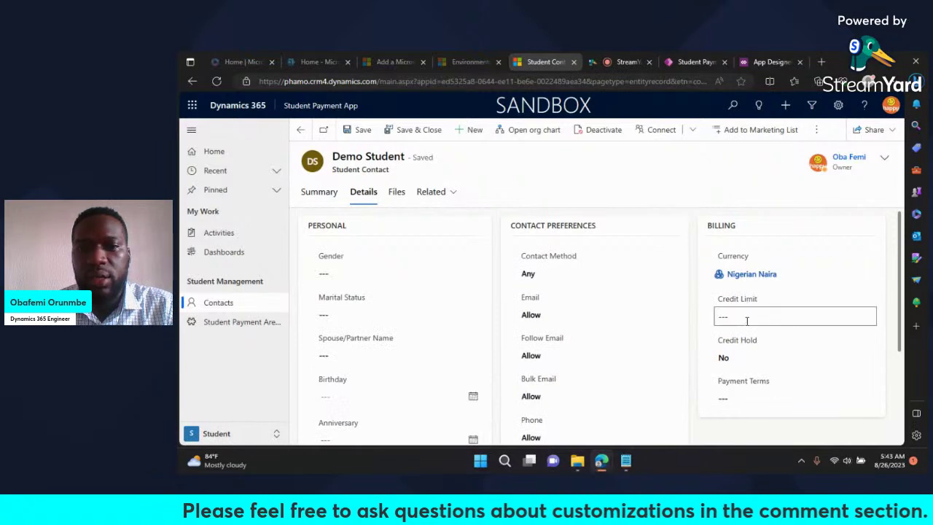
scroll(543, 272, down, 2)
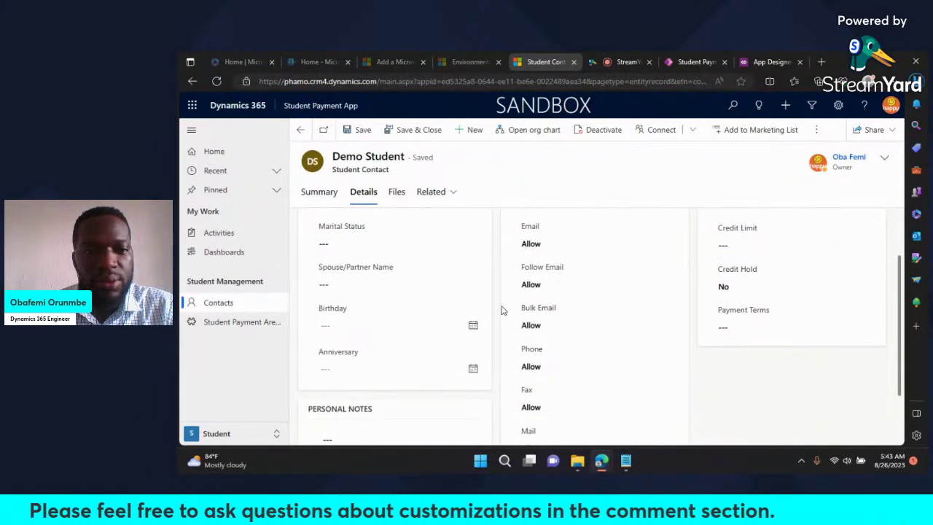
scroll(501, 309, up, 2)
click(434, 196)
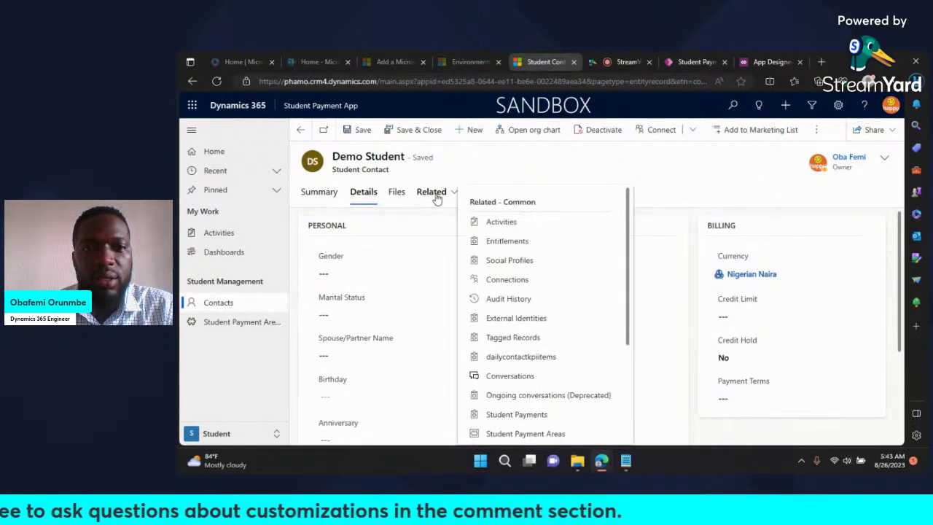
scroll(563, 317, down, 1)
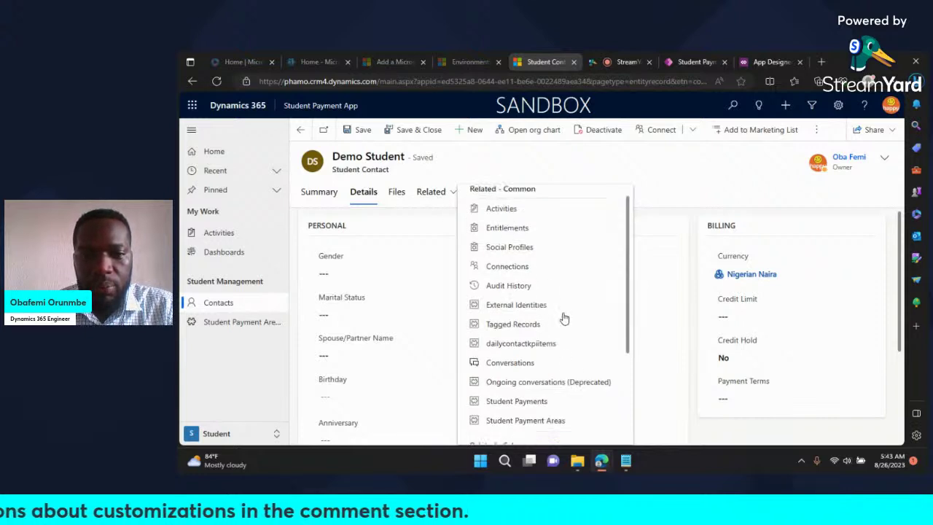
scroll(564, 318, down, 1)
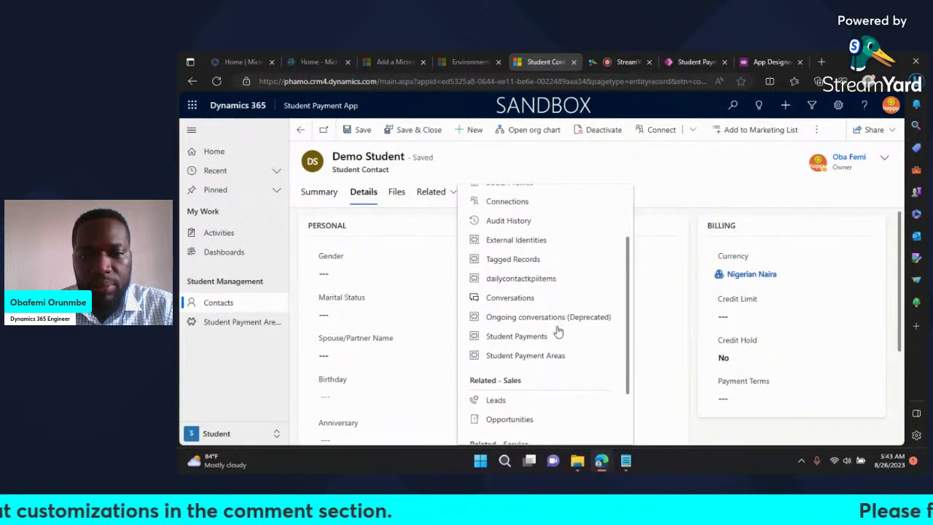
click(506, 356)
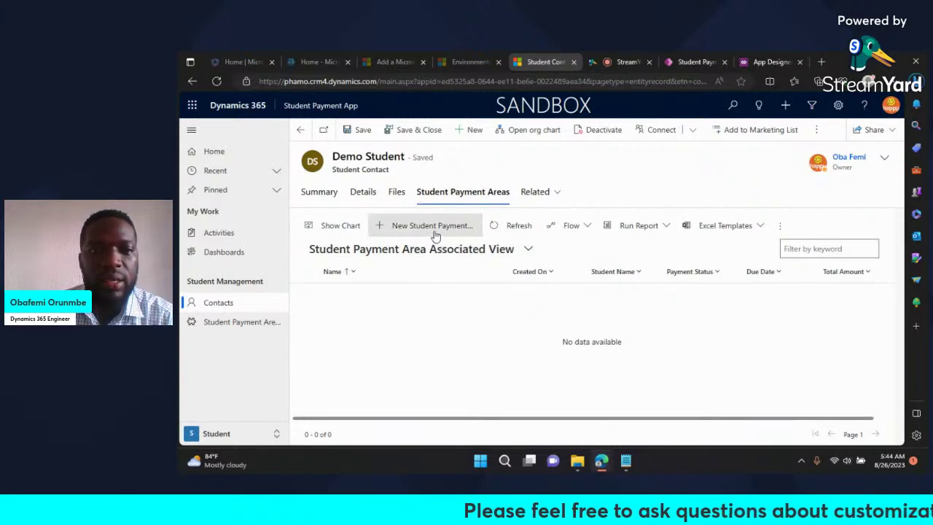
click(248, 326)
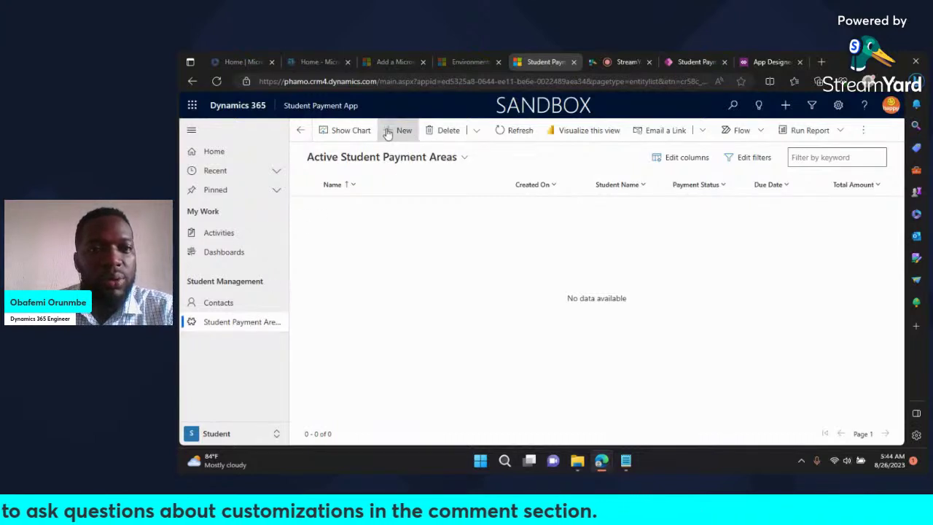
Step: Create a new Student Payment Area record and name it '1st Semester'
click(400, 129)
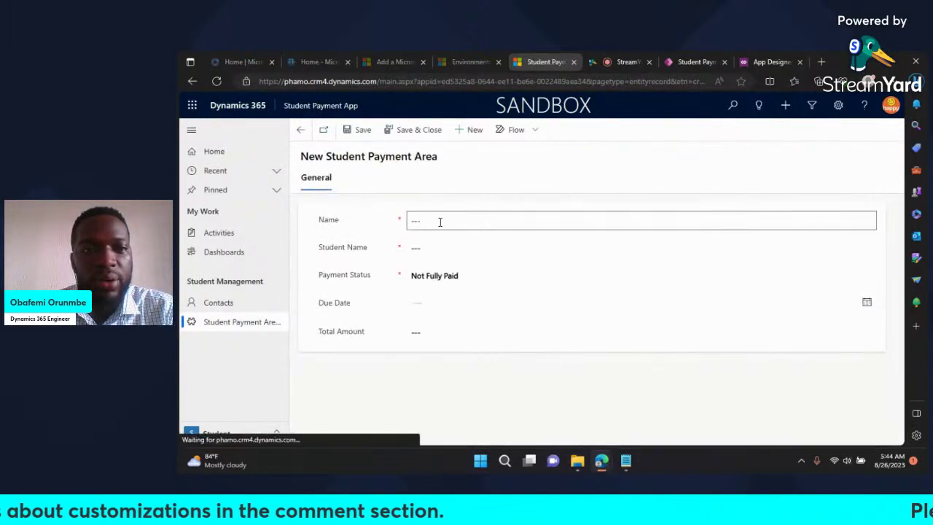
click(439, 221)
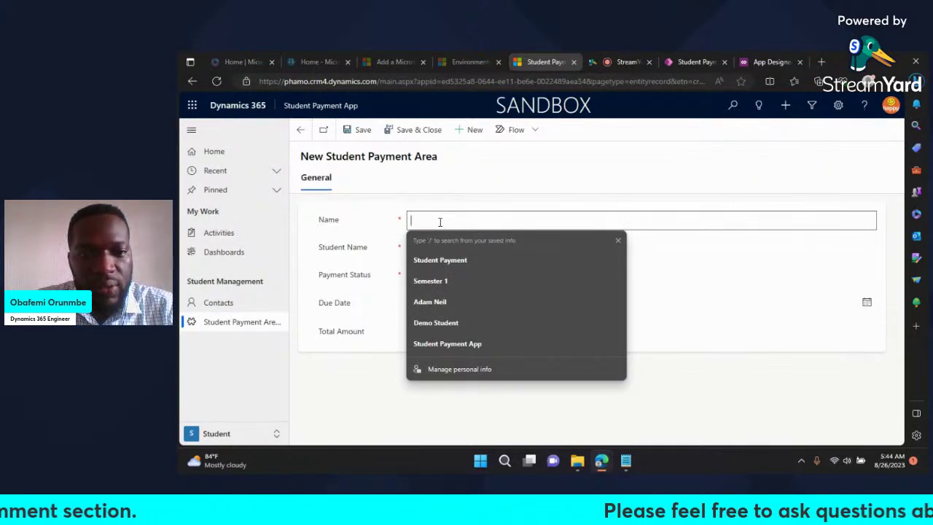
text(Seme)
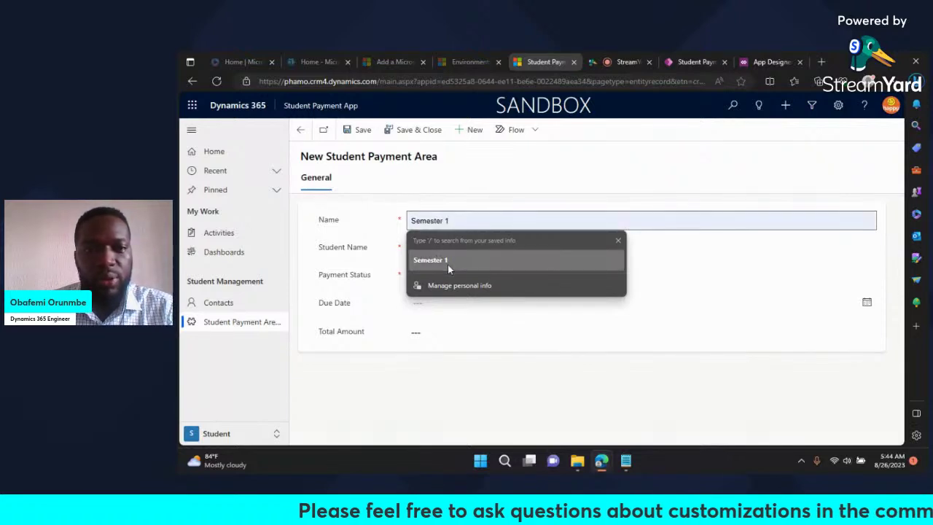
double_click(426, 220)
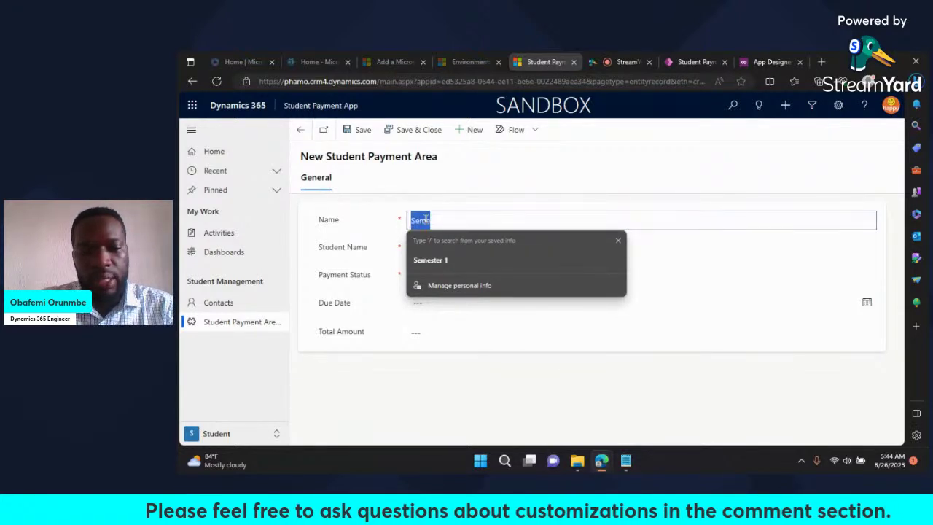
text(1st)
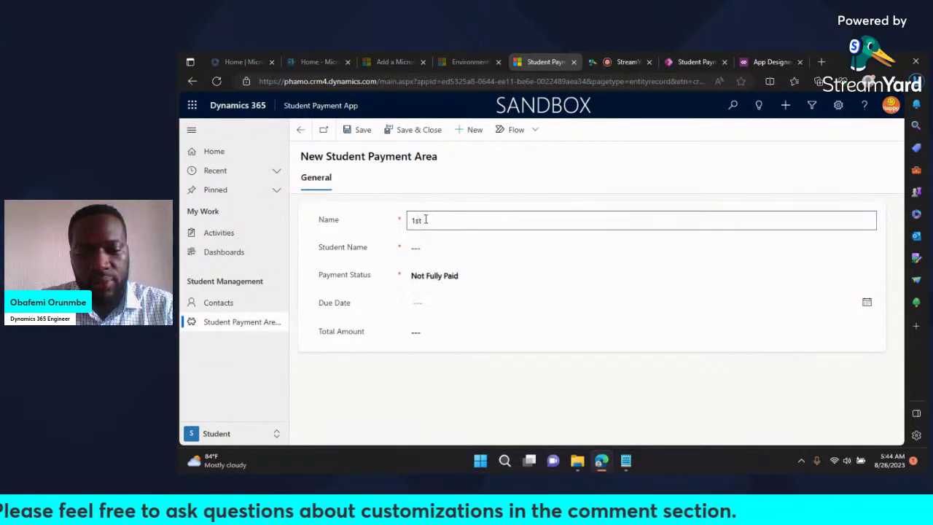
text( Semester)
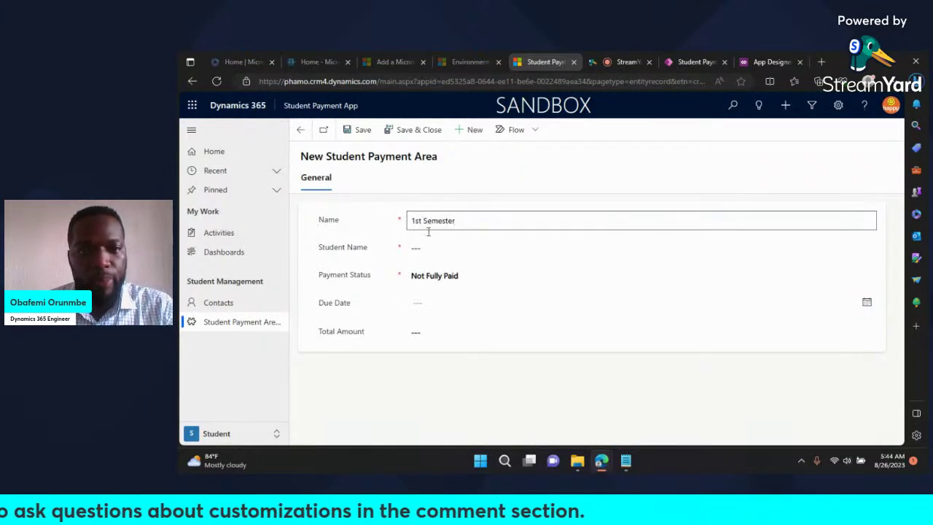
click(427, 248)
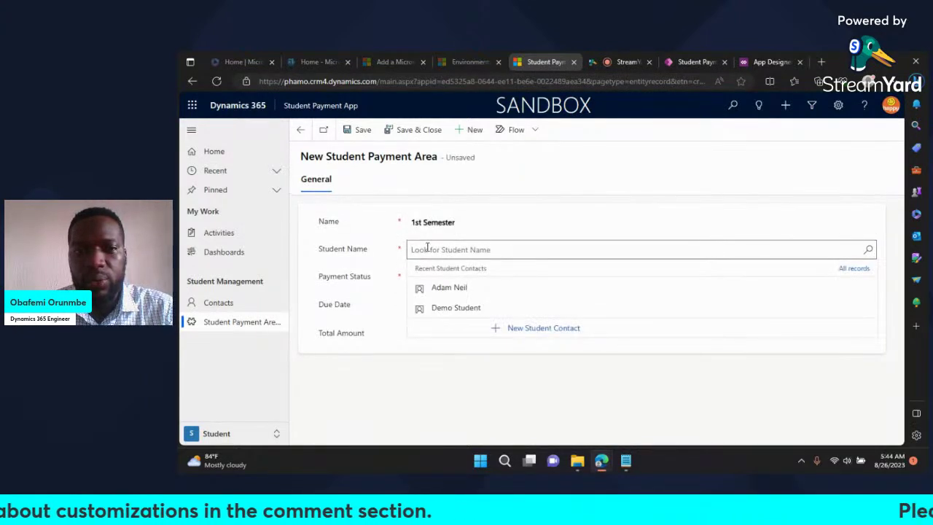
Step: Link the payment area to Demo Student, keep Not Fully Paid, and set due date 8/31/2023
click(474, 308)
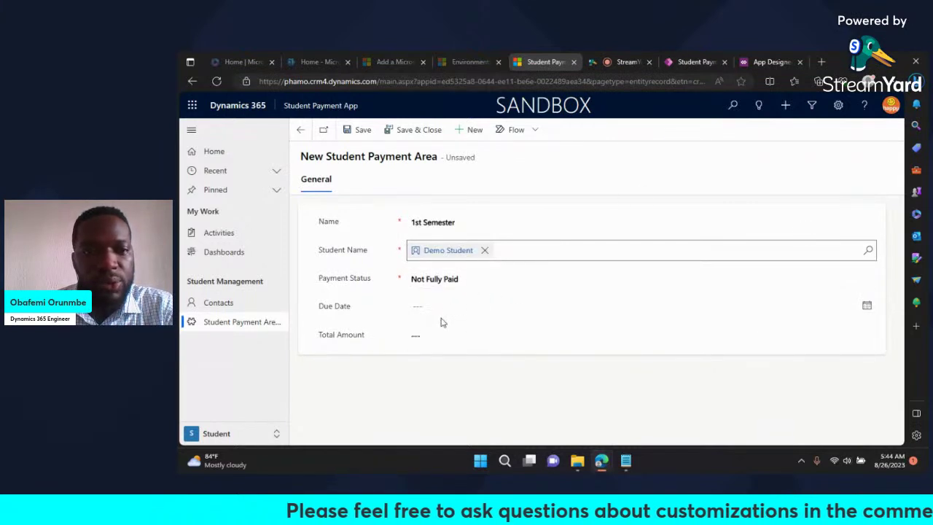
click(436, 283)
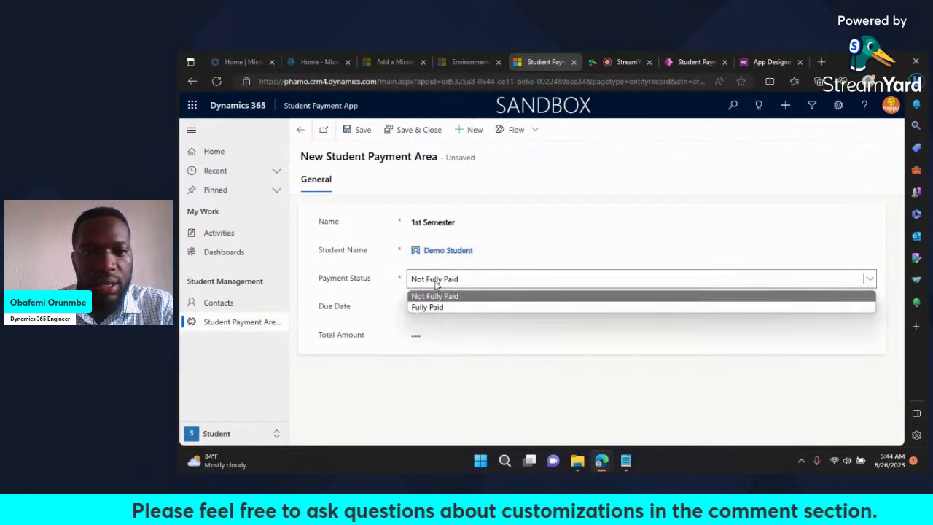
click(441, 309)
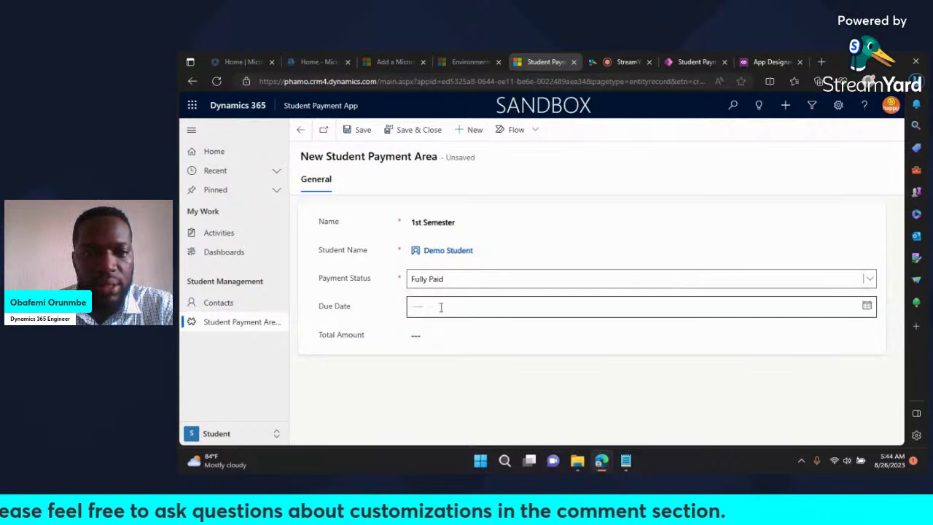
click(440, 285)
click(443, 297)
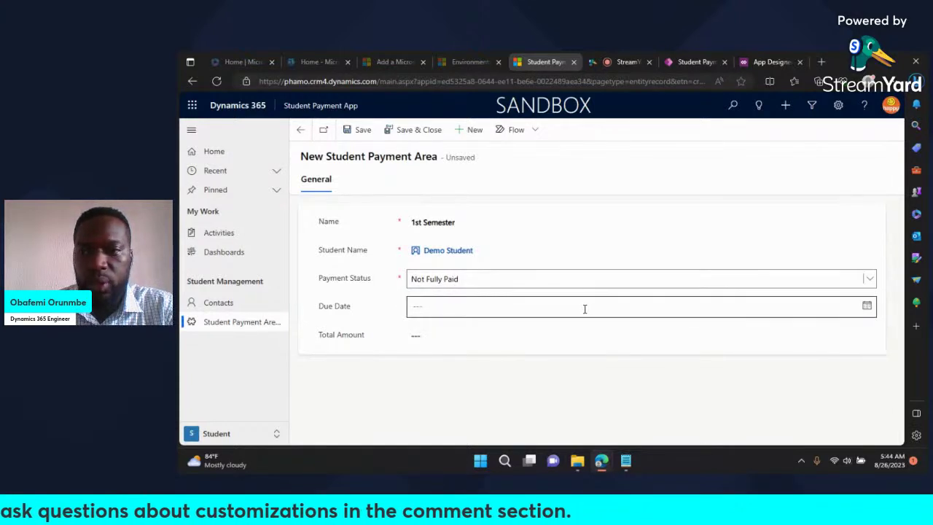
click(871, 306)
click(871, 307)
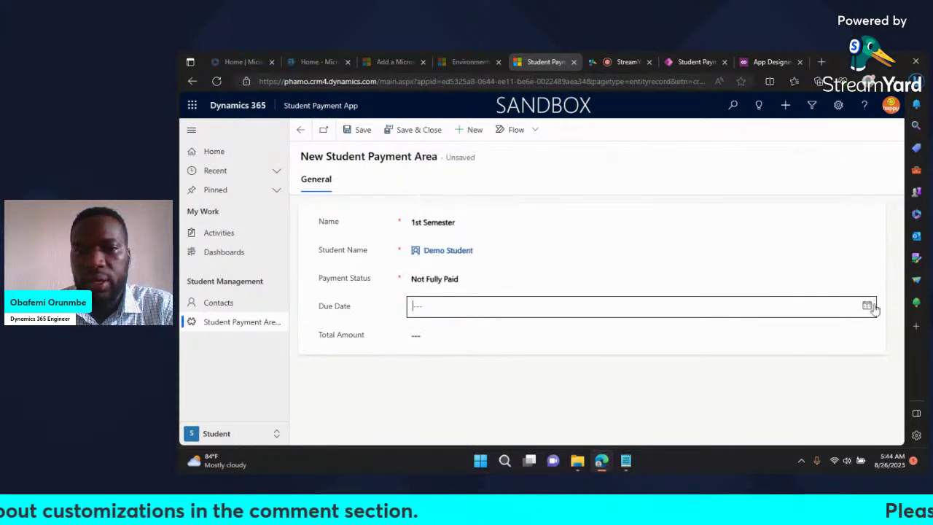
click(871, 306)
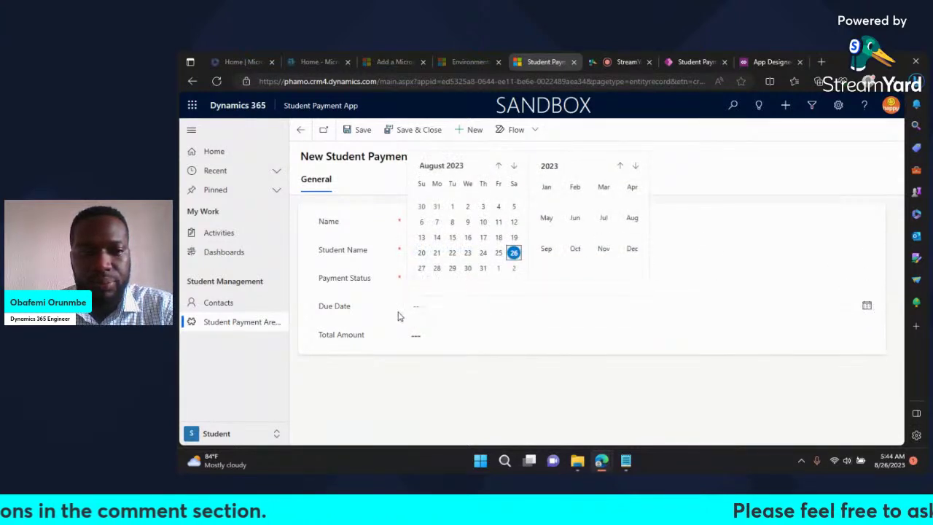
click(482, 269)
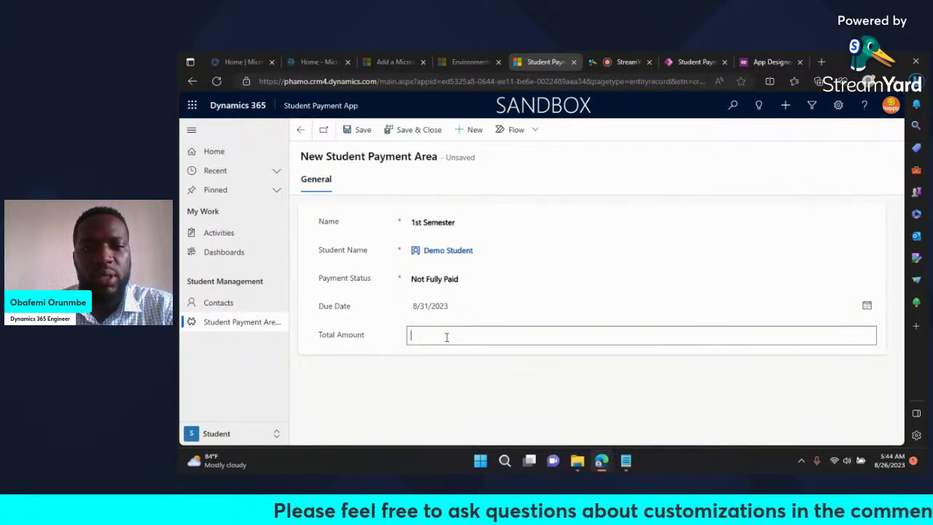
Step: Enter a total amount of 120,000 and save the 1st Semester payment area
text(120)
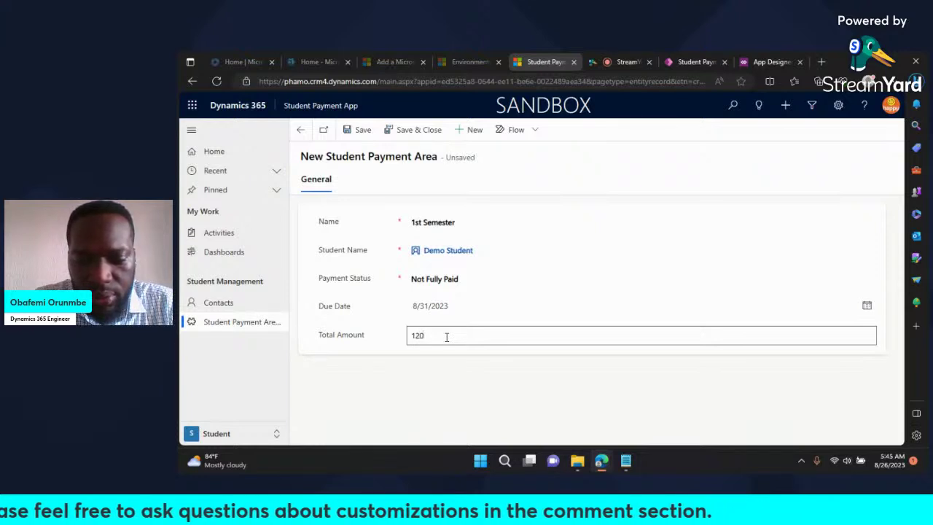
text(,000)
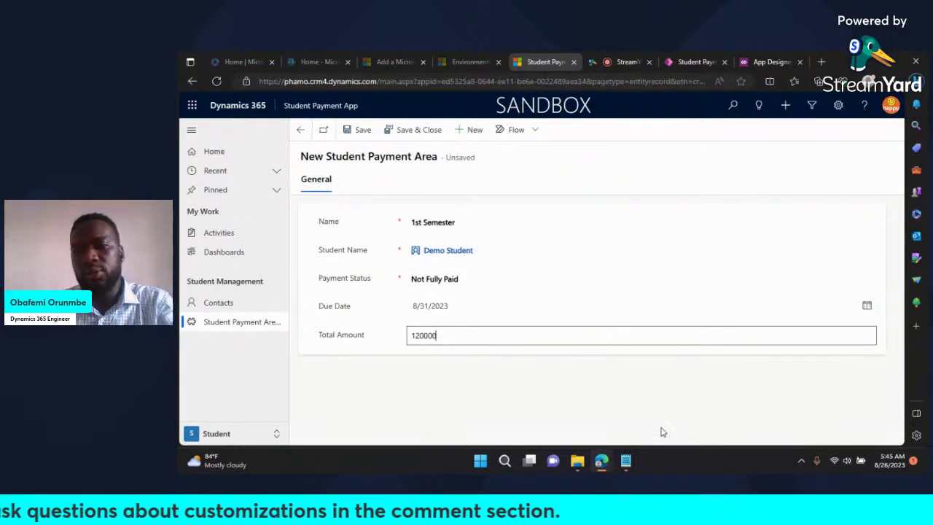
click(667, 394)
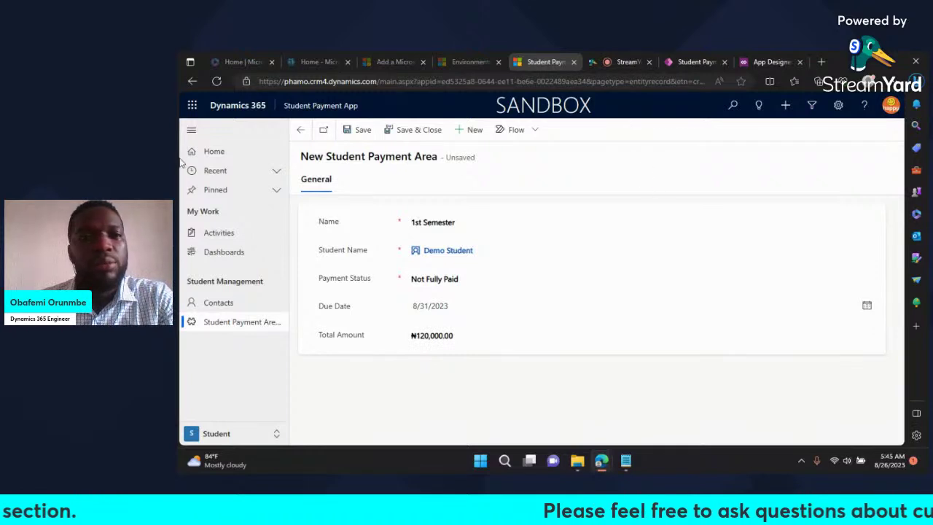
click(357, 134)
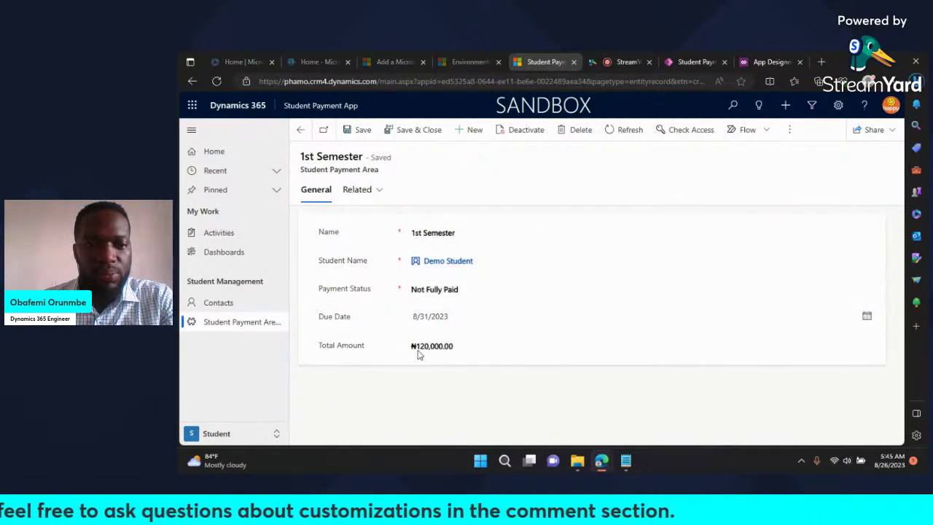
click(221, 306)
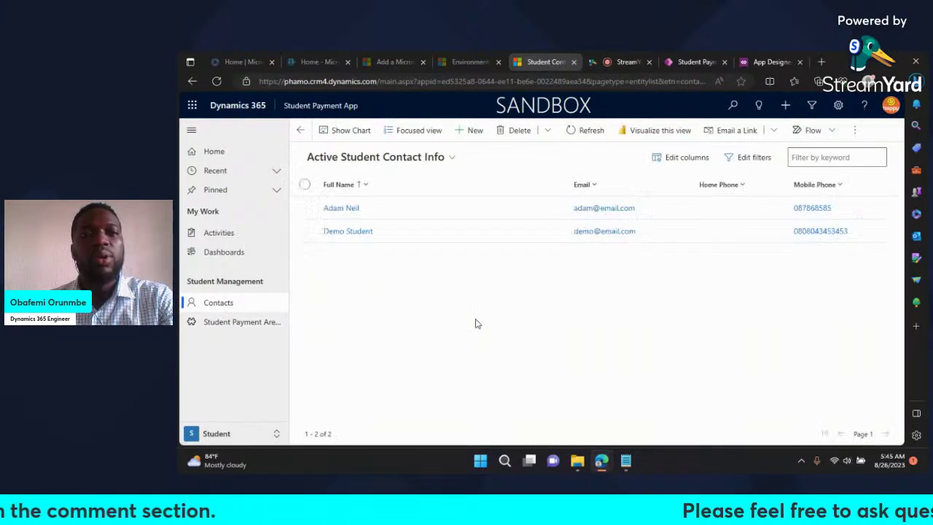
Step: Show Demo Student's related 1st Semester payment area, then stop the StreamYard screen share
click(359, 237)
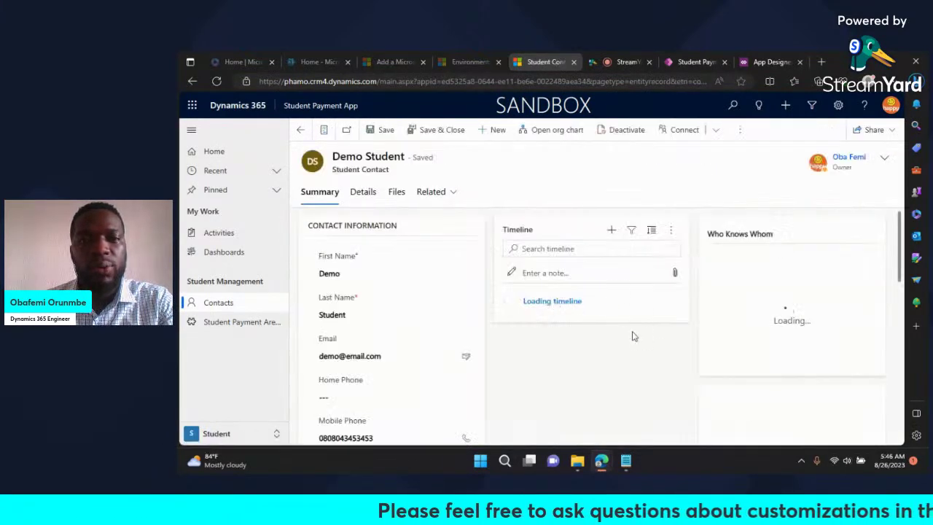
click(437, 194)
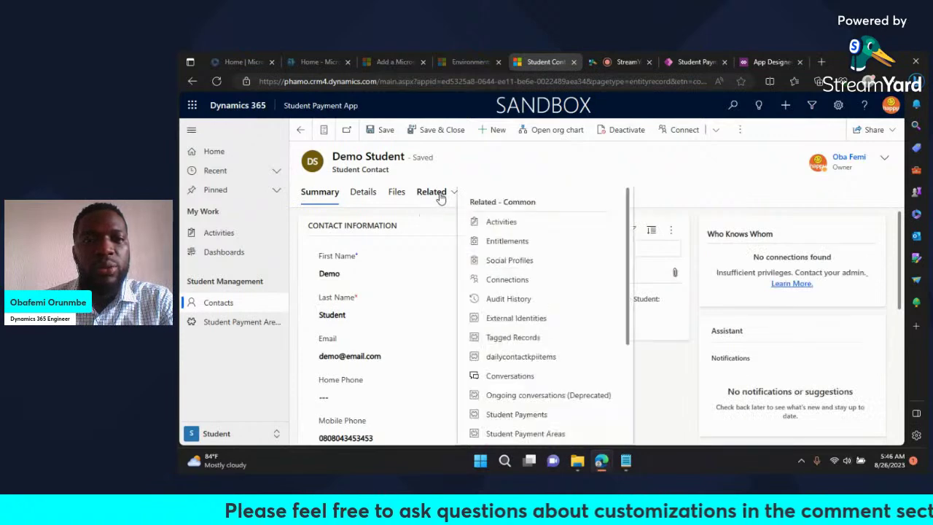
scroll(573, 408, down, 2)
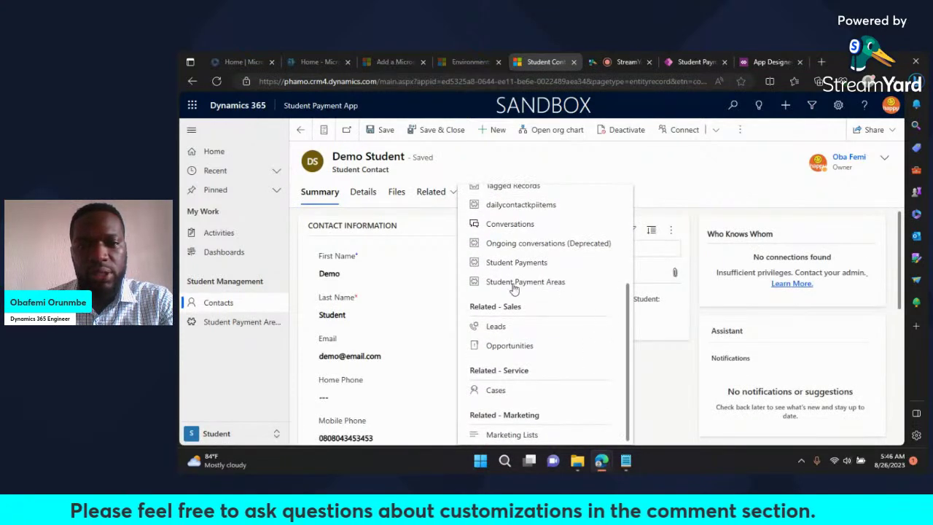
click(503, 283)
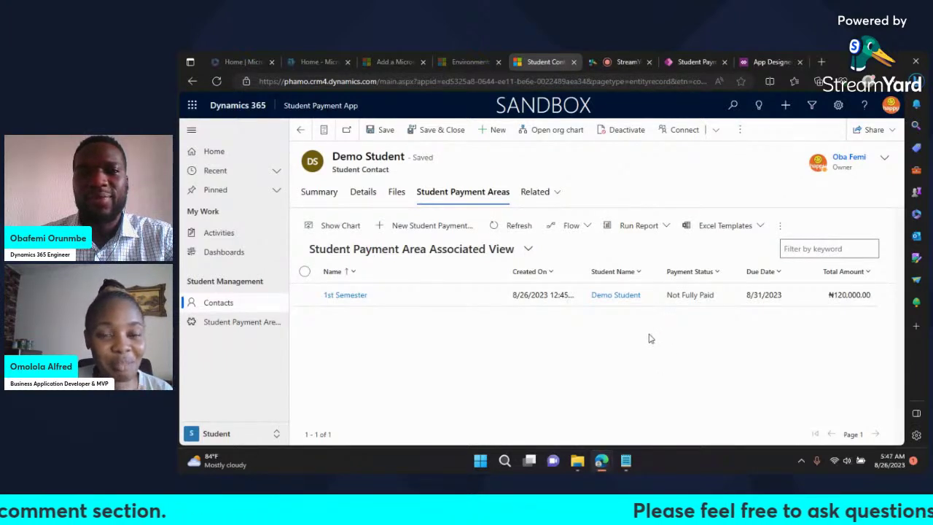
click(622, 66)
click(432, 427)
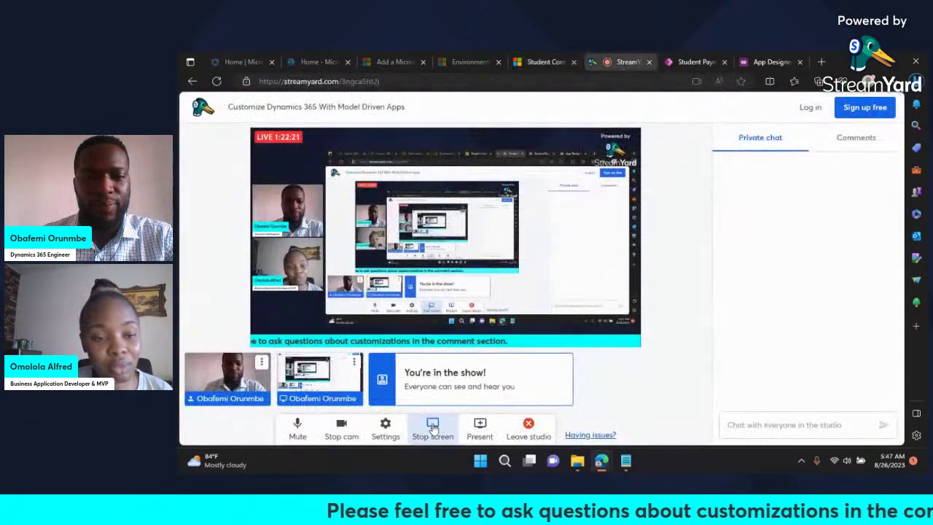